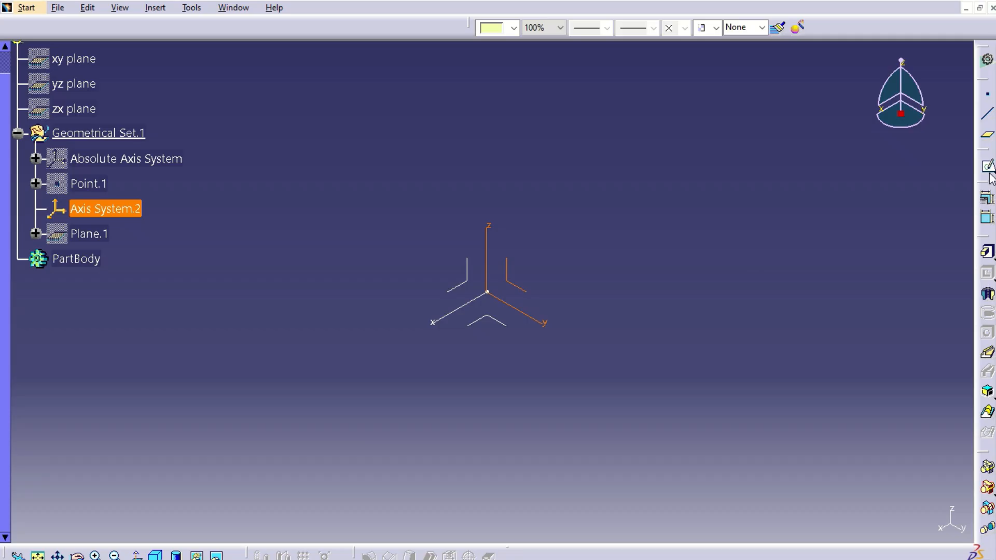
- Insert a new body and open a sketch in it on the yz plane of Axis System.2
{"action": "left_click", "coordinate": [156, 8]}
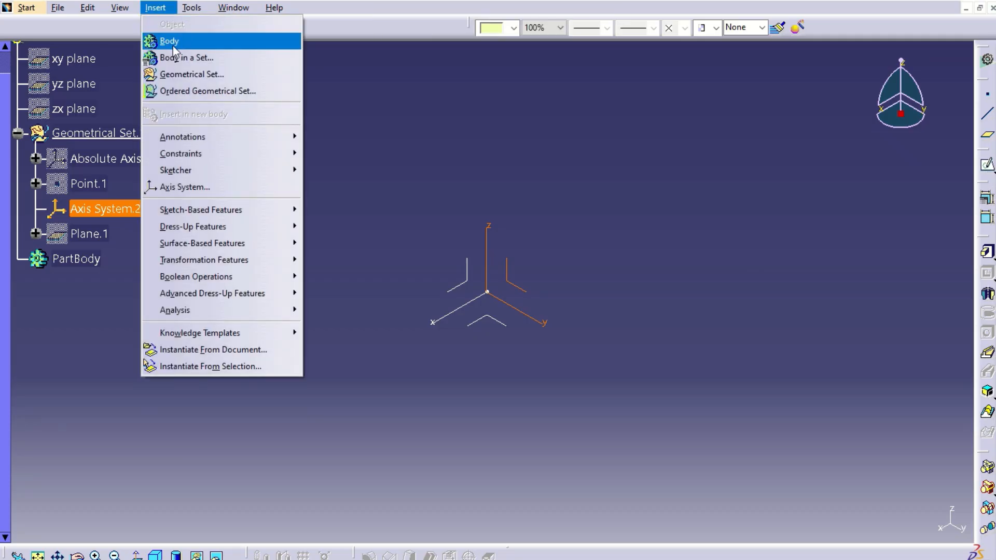
{"action": "left_click", "coordinate": [169, 41]}
{"action": "left_click", "coordinate": [988, 165]}
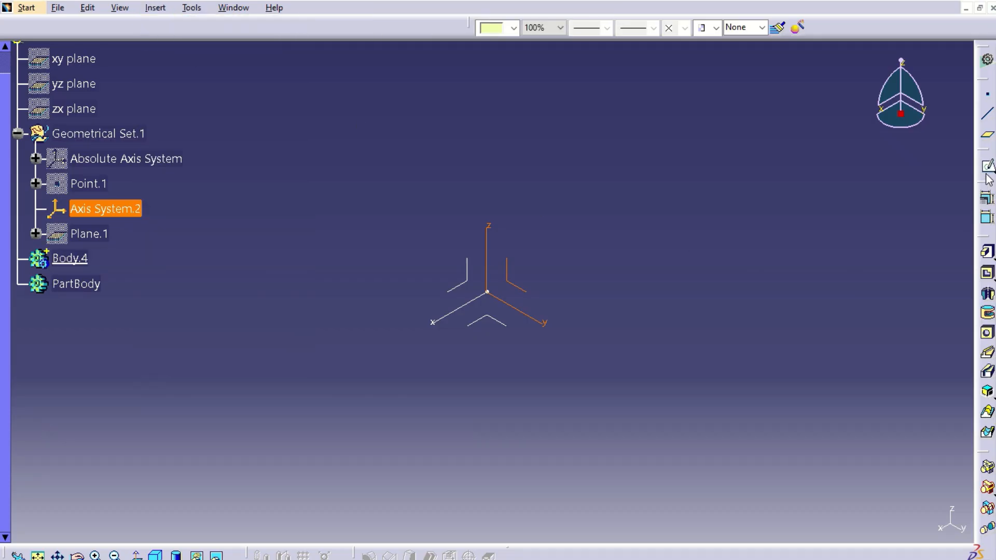
{"action": "mouse_move", "coordinate": [461, 231]}
{"action": "left_mouse_down"}
{"action": "mouse_move", "coordinate": [513, 289]}
{"action": "mouse_move", "coordinate": [554, 315]}
{"action": "left_mouse_up"}
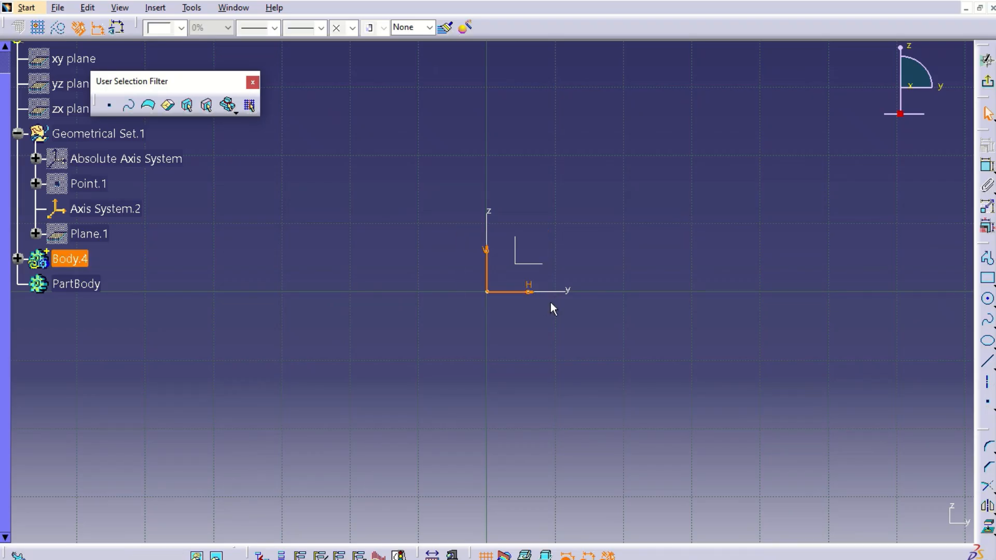
{"action": "left_click", "coordinate": [626, 186]}
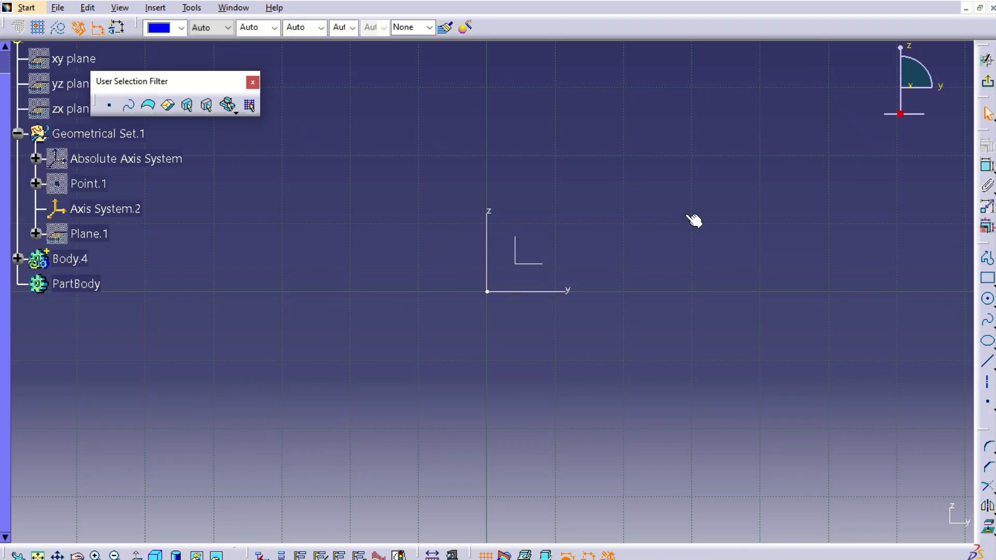
- Draw a narrow upright rectangle about 14.5 mm tall on the positive y side, straddling the horizontal axis
{"action": "left_click", "coordinate": [987, 279]}
{"action": "left_click", "coordinate": [607, 221]}
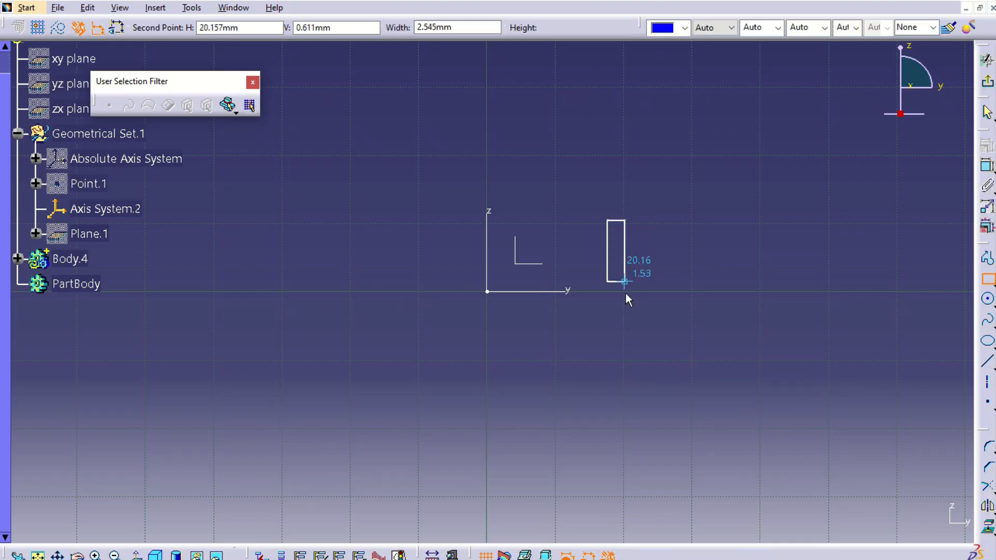
{"action": "left_click", "coordinate": [635, 319]}
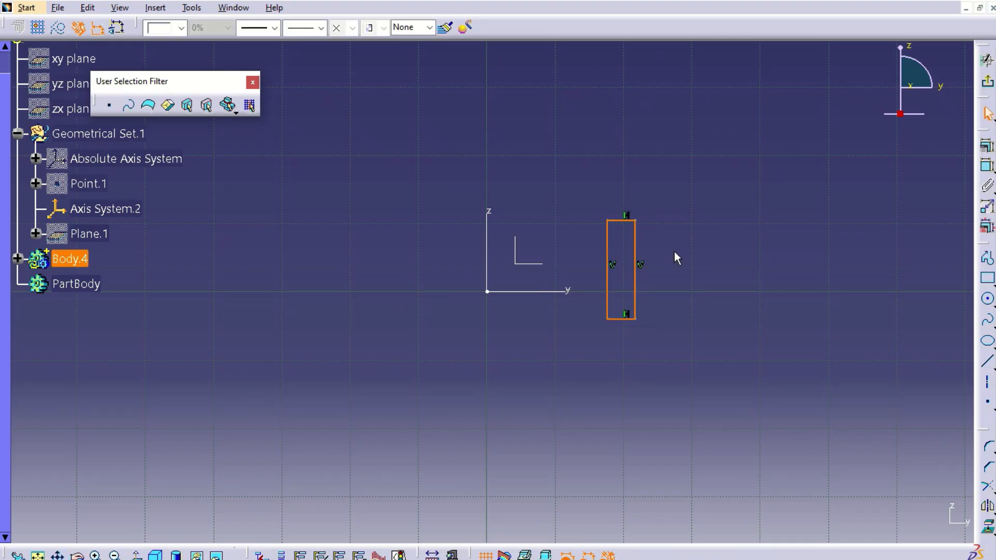
- Hide the rectangle's four parallelism constraints in the sketch
{"action": "left_click", "coordinate": [18, 258]}
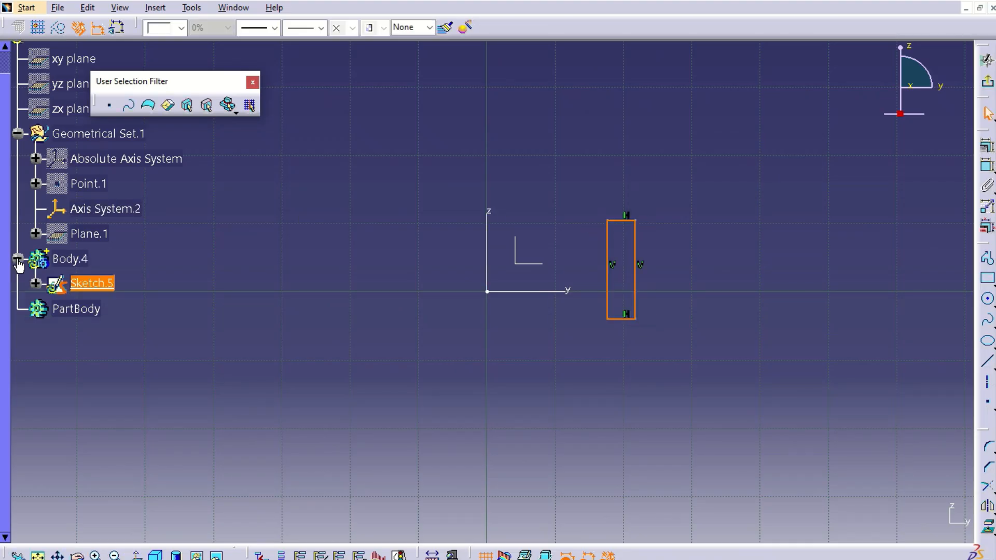
{"action": "left_click", "coordinate": [35, 283]}
{"action": "left_click", "coordinate": [53, 359]}
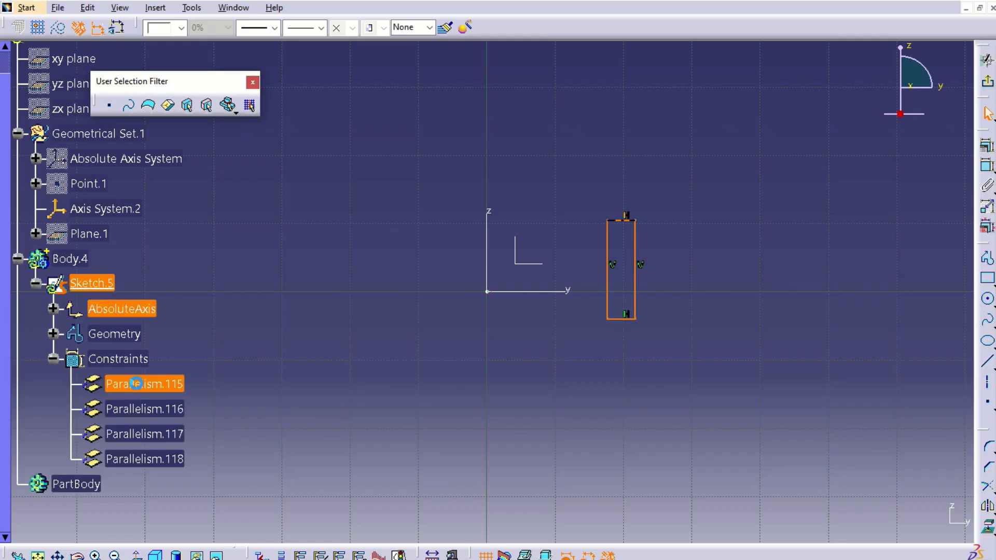
{"action": "left_click", "coordinate": [136, 384]}
{"action": "left_click", "coordinate": [149, 459], "text": "shift"}
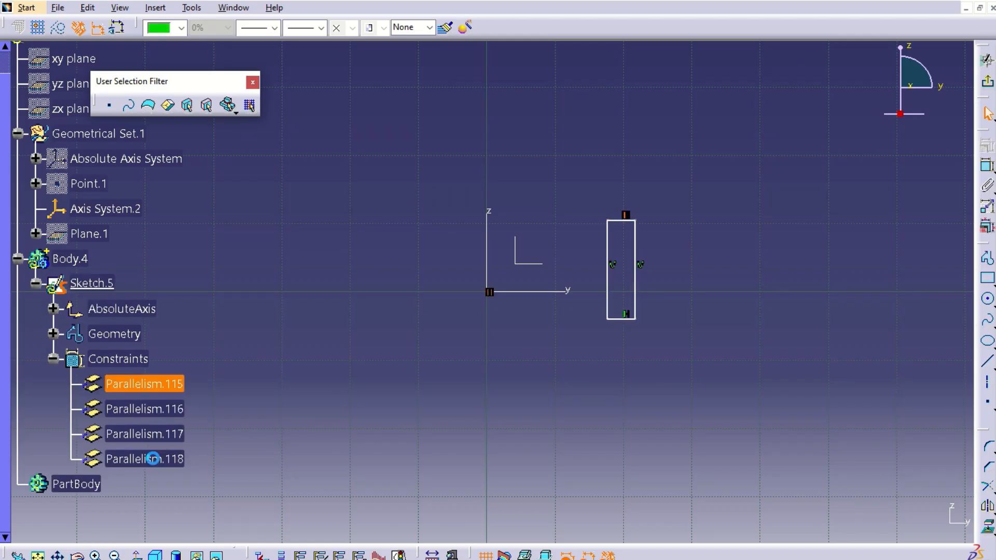
{"action": "left_click", "coordinate": [266, 377]}
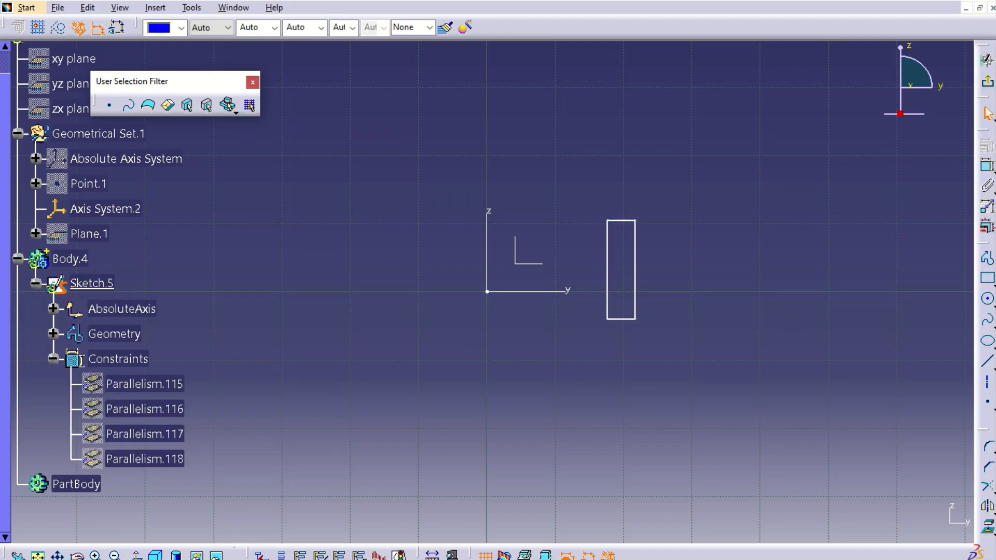
- Dimension the rectangle's height and set it to 18 mm
{"action": "left_click", "coordinate": [987, 167]}
{"action": "left_click", "coordinate": [636, 280]}
{"action": "left_click", "coordinate": [705, 269]}
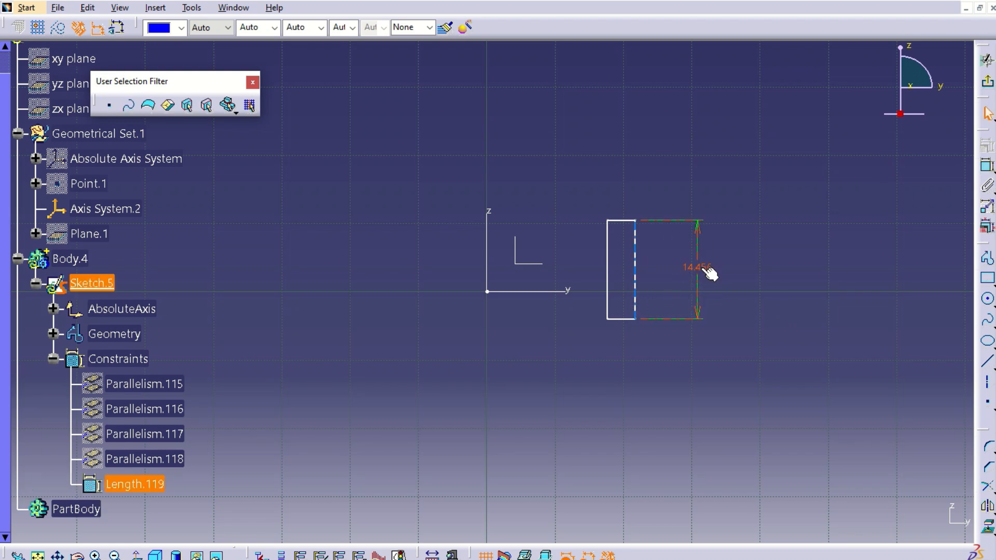
{"action": "double_click", "coordinate": [701, 267]}
{"action": "type", "text": "18"}
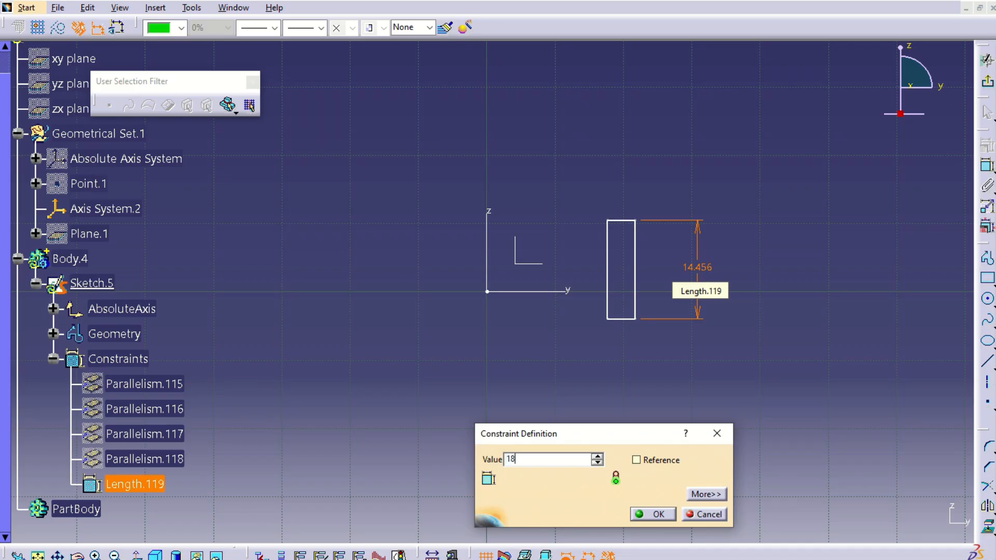
{"action": "key", "text": "Return"}
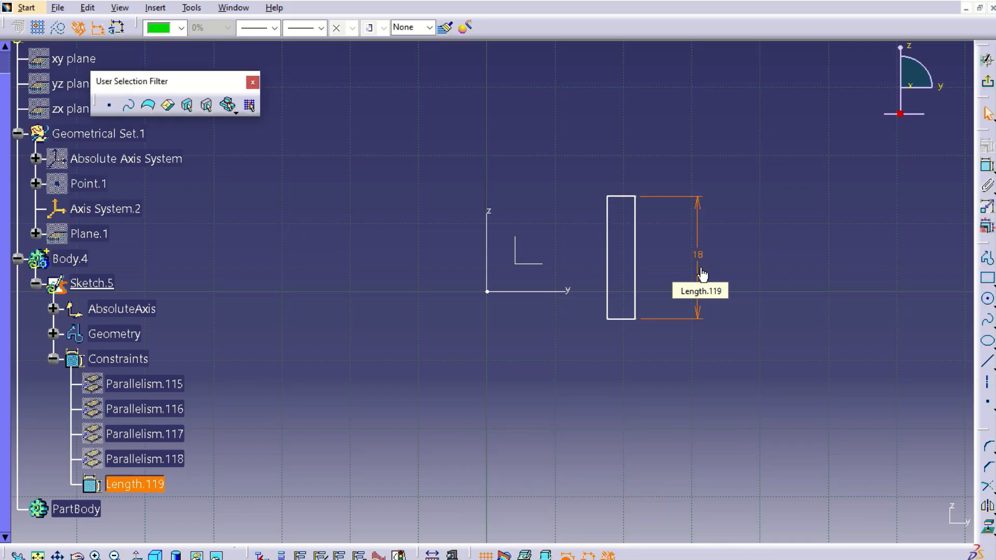
{"action": "left_click", "coordinate": [900, 213]}
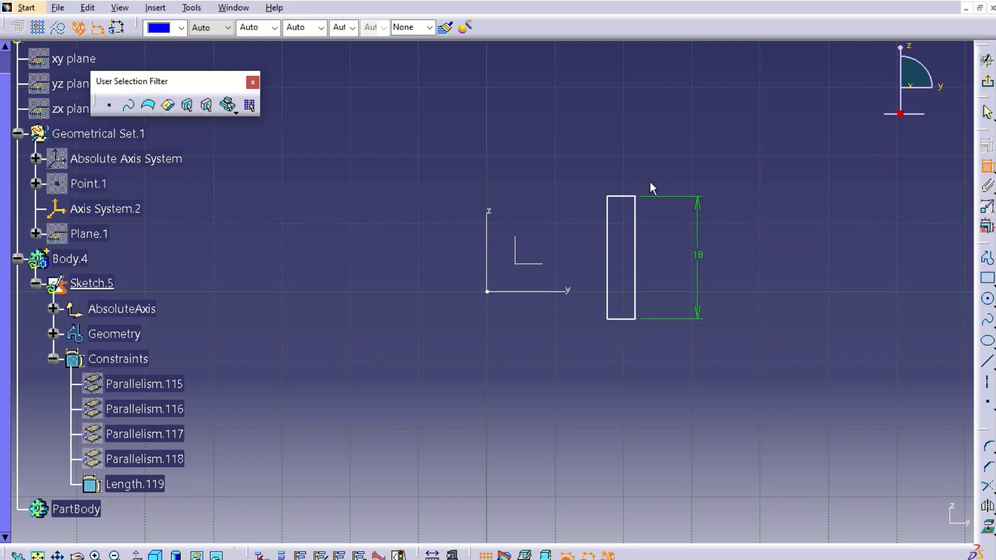
- Dimension the rectangle's upper edge from the horizontal axis and set the distance to 9 mm
{"action": "left_click", "coordinate": [626, 202]}
{"action": "left_click", "coordinate": [549, 291]}
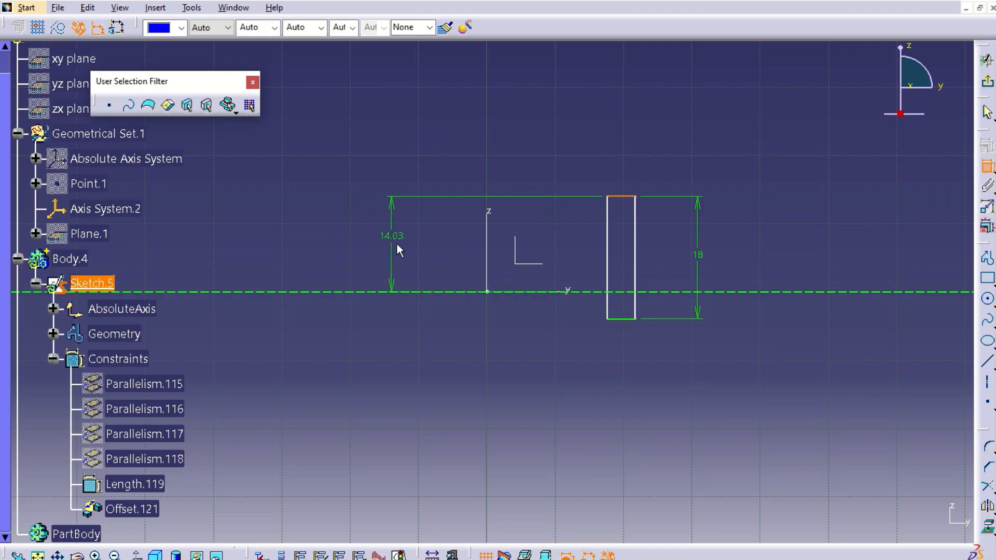
{"action": "left_click", "coordinate": [409, 243]}
{"action": "double_click", "coordinate": [415, 245]}
{"action": "type", "text": "9"}
{"action": "key", "text": "Return"}
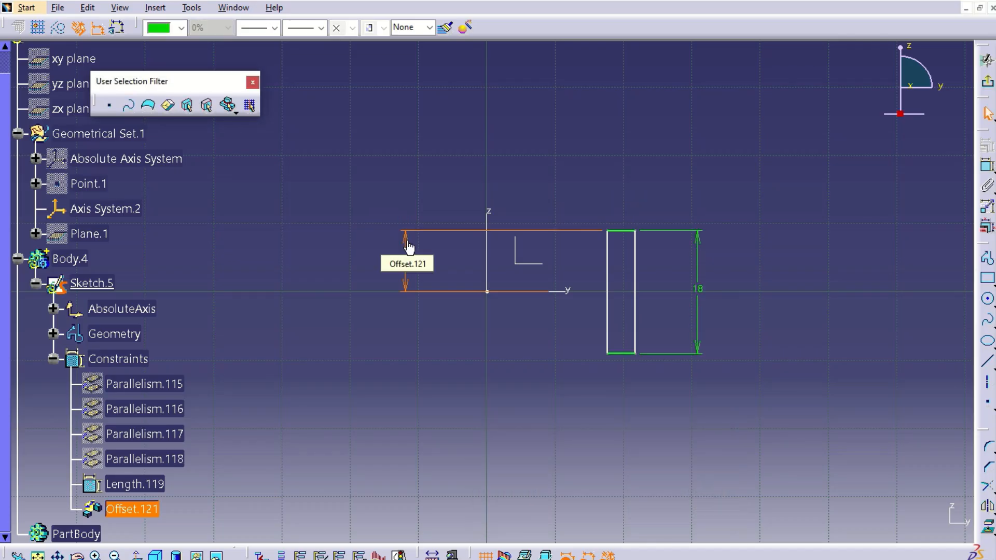
{"action": "left_click", "coordinate": [774, 164]}
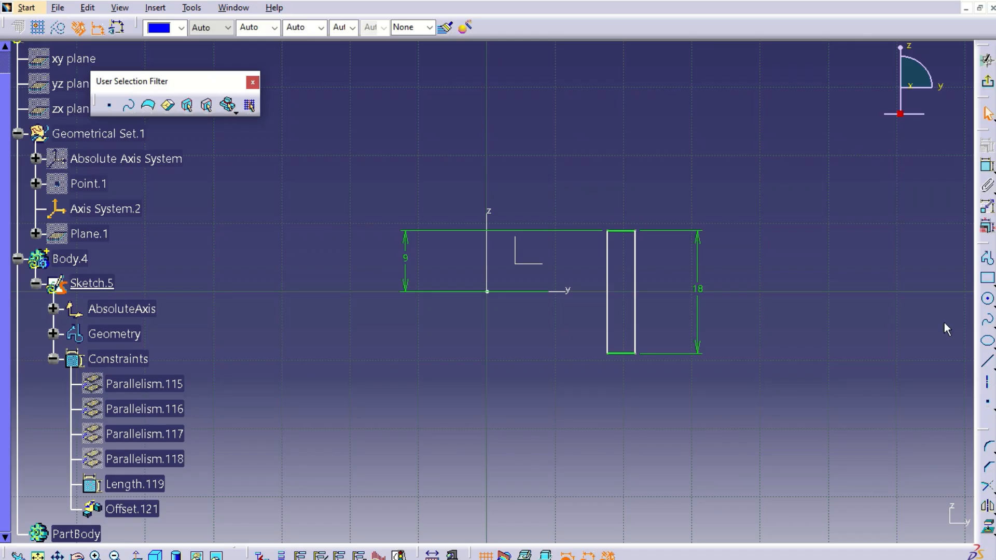
- Draw a circle centred about 33 mm along y and 23 mm below the origin, and delete its coincidence with the rectangle's corner
{"action": "left_click", "coordinate": [987, 298]}
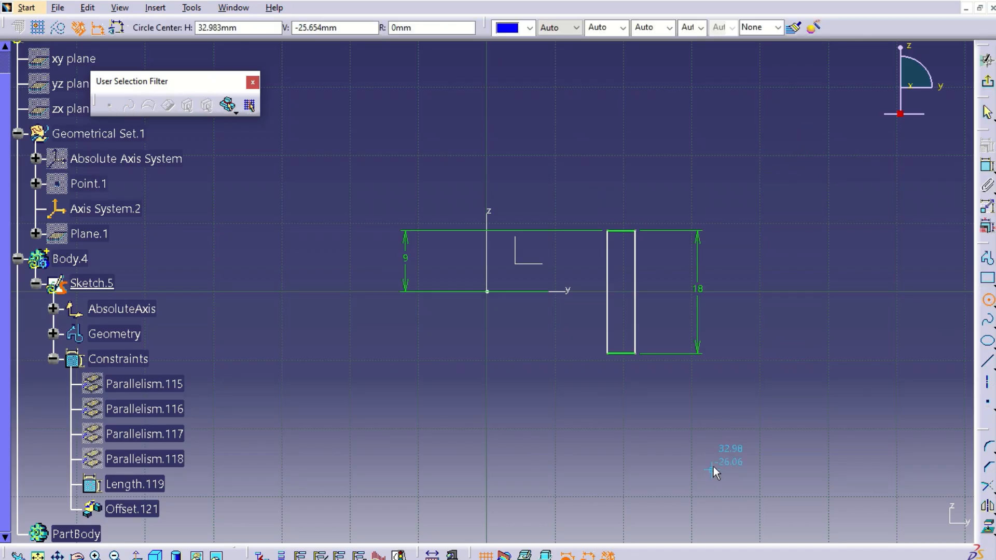
{"action": "left_click", "coordinate": [711, 448]}
{"action": "left_click", "coordinate": [827, 493]}
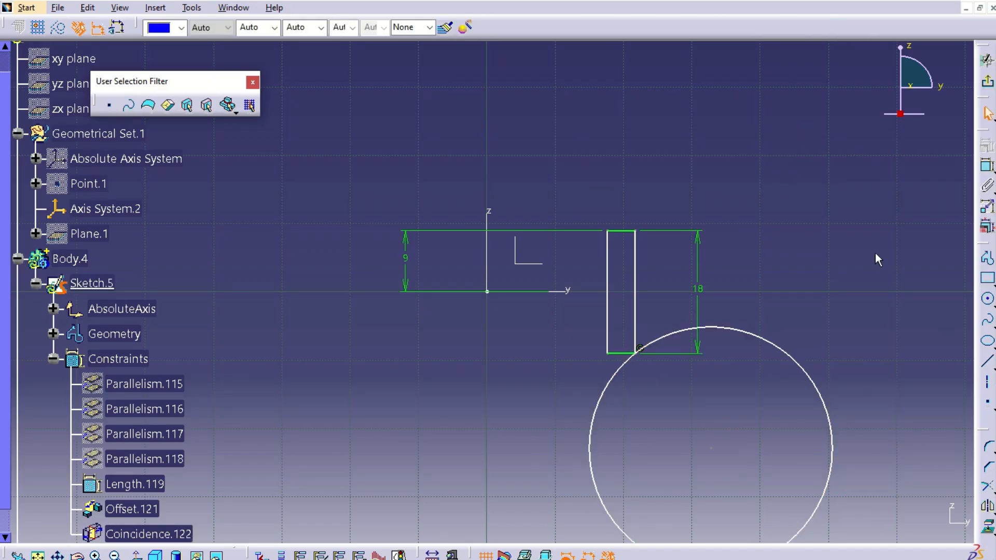
{"action": "left_click", "coordinate": [641, 347]}
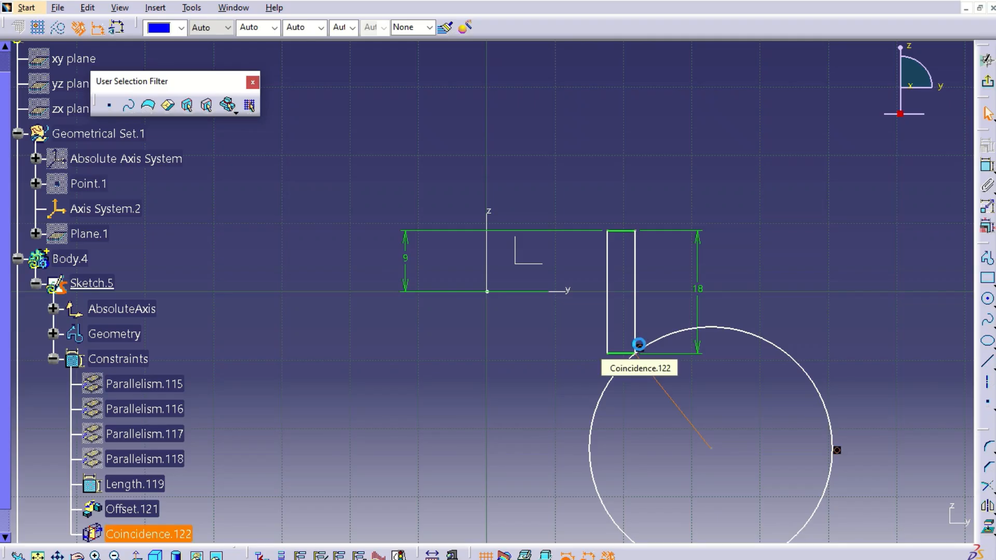
{"action": "key", "text": "Delete"}
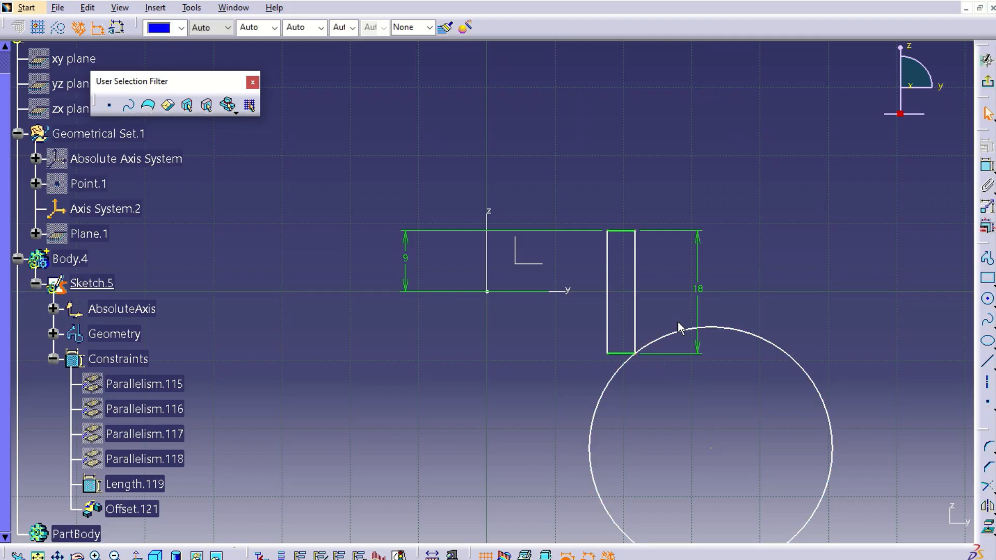
{"action": "middle_click_drag", "start_coordinate": [811, 246], "coordinate": [814, 191]}
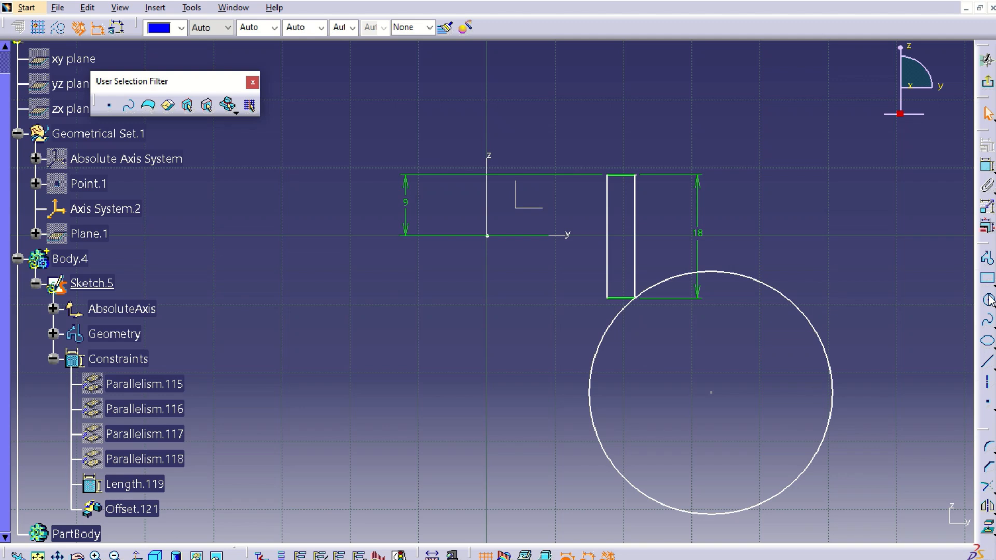
- Constrain the circle's centre coincident with the z axis
{"action": "left_click", "coordinate": [988, 166]}
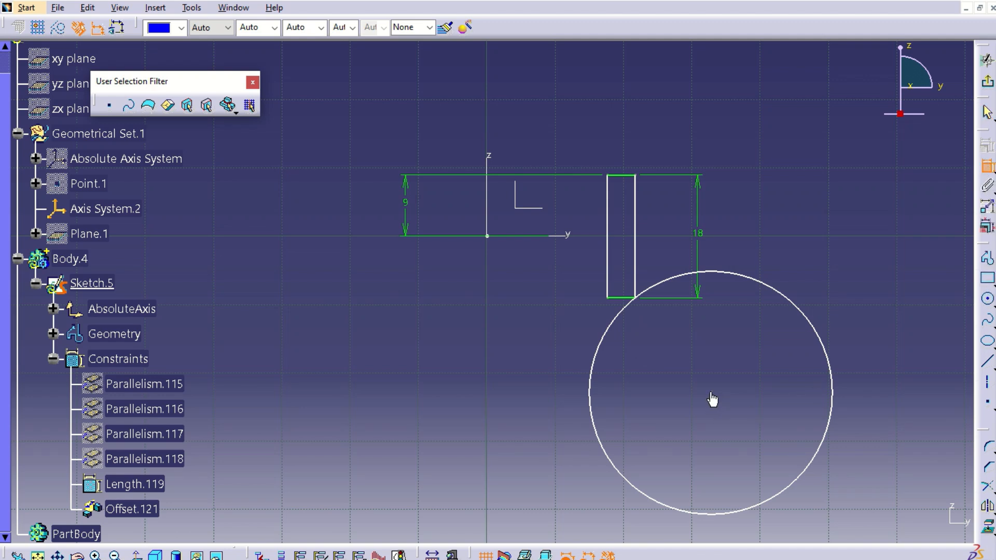
{"action": "left_click", "coordinate": [711, 393]}
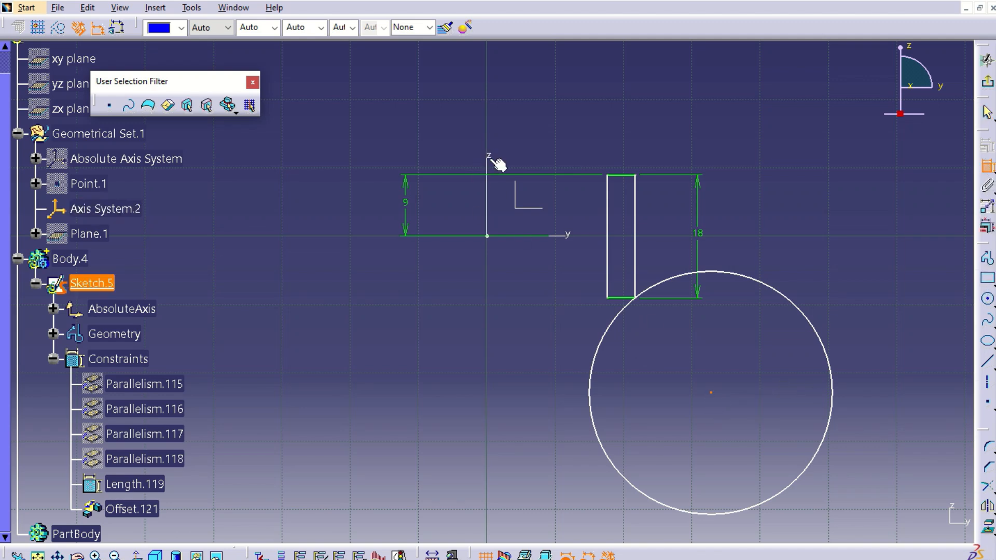
{"action": "left_click", "coordinate": [487, 159]}
{"action": "right_click", "coordinate": [559, 116]}
{"action": "left_click", "coordinate": [621, 178]}
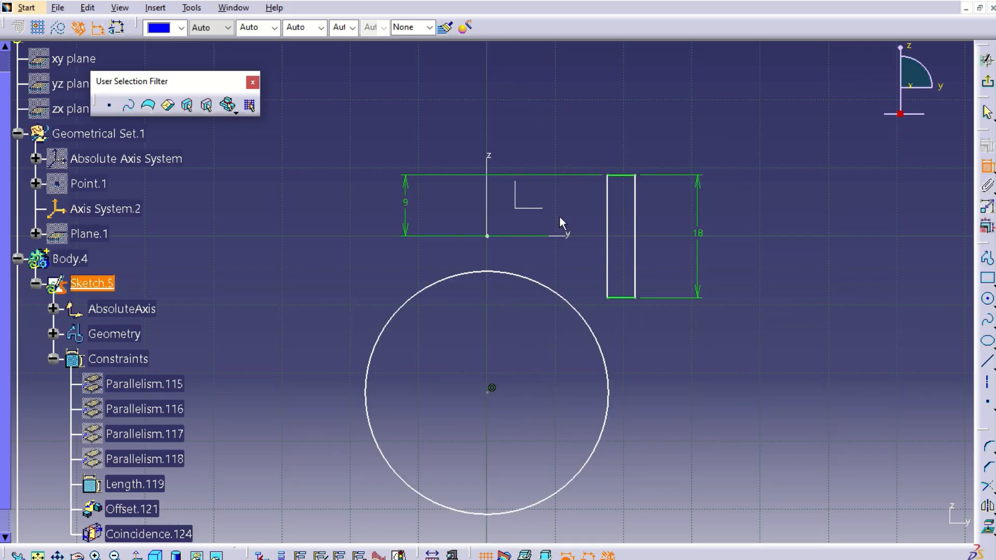
- Constrain the circle's centre coincident with the y axis of Axis System.2 so it sits on the origin
{"action": "left_click", "coordinate": [576, 236]}
{"action": "left_click", "coordinate": [492, 390]}
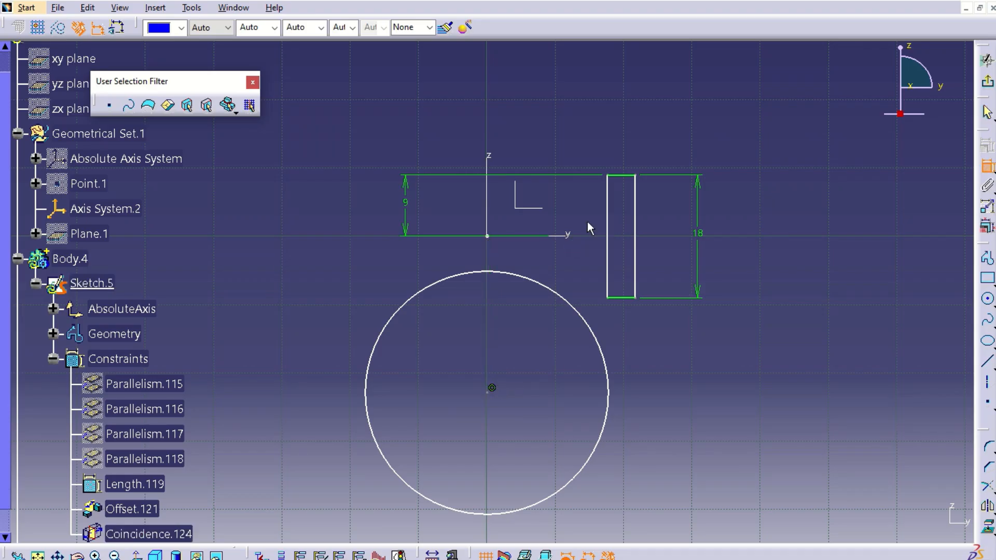
{"action": "left_click", "coordinate": [568, 237]}
{"action": "key", "text": "Escape"}
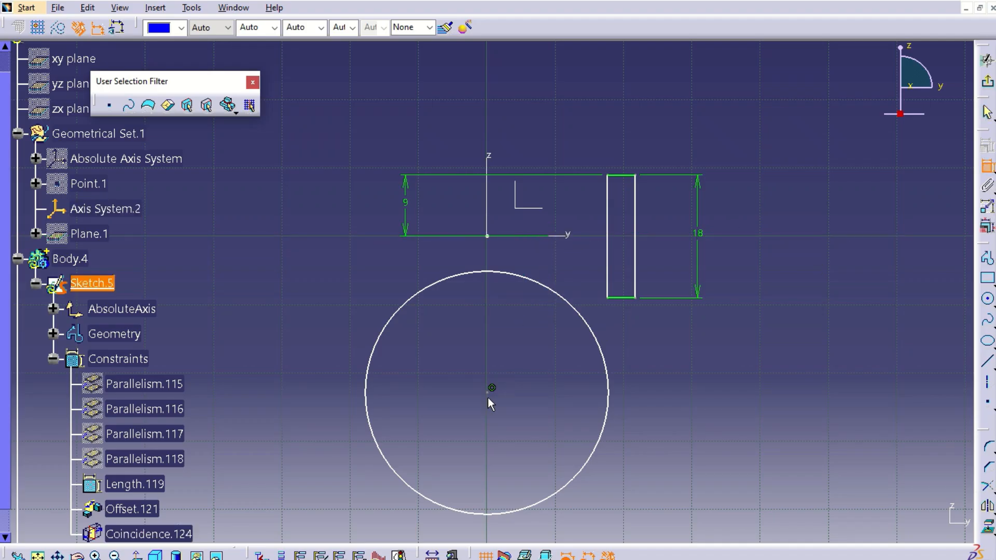
{"action": "left_click", "coordinate": [492, 388]}
{"action": "right_click", "coordinate": [719, 330]}
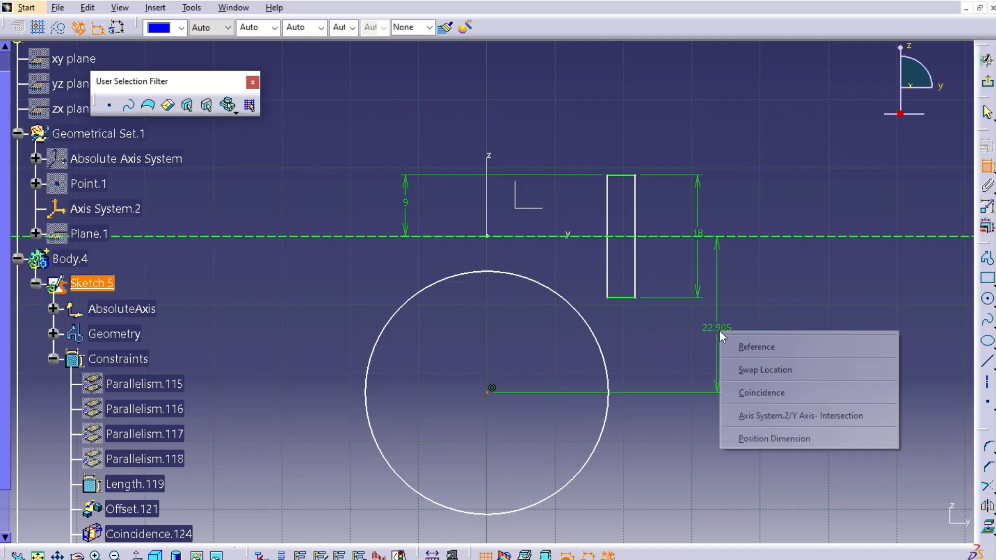
{"action": "left_click", "coordinate": [773, 392]}
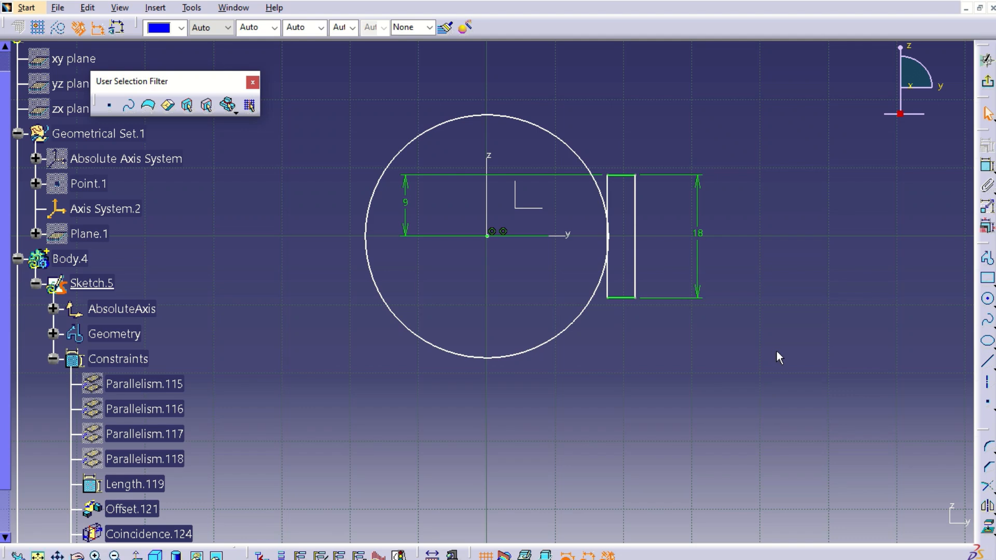
- Draw a vertical axis line through the origin along the z axis, extending beyond the circle at both ends
{"action": "left_click", "coordinate": [988, 382]}
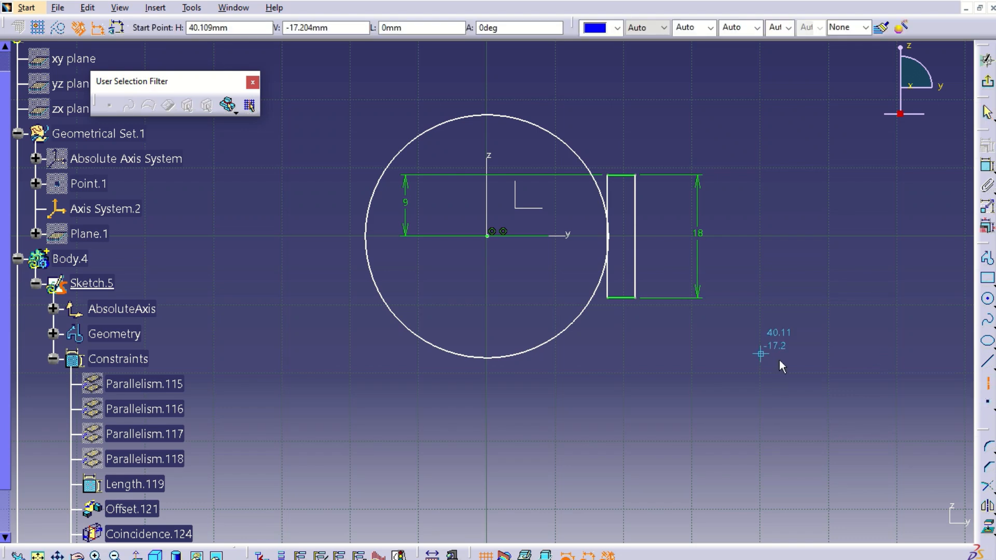
{"action": "left_click", "coordinate": [490, 54]}
{"action": "left_click", "coordinate": [488, 447]}
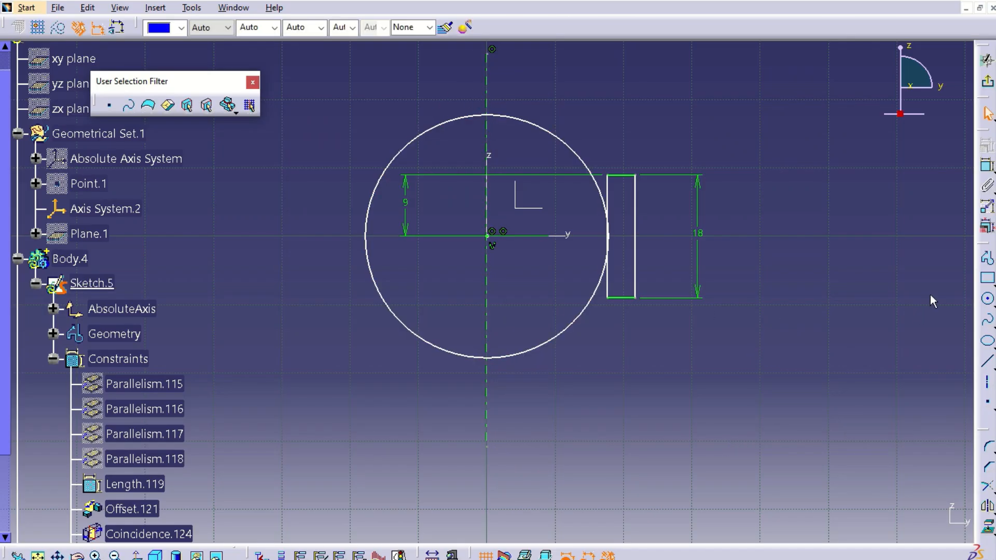
- Dimension the rectangle's inner vertical edge from the axis line as a diameter and set it to 18 mm
{"action": "left_click", "coordinate": [988, 166]}
{"action": "left_click", "coordinate": [608, 289]}
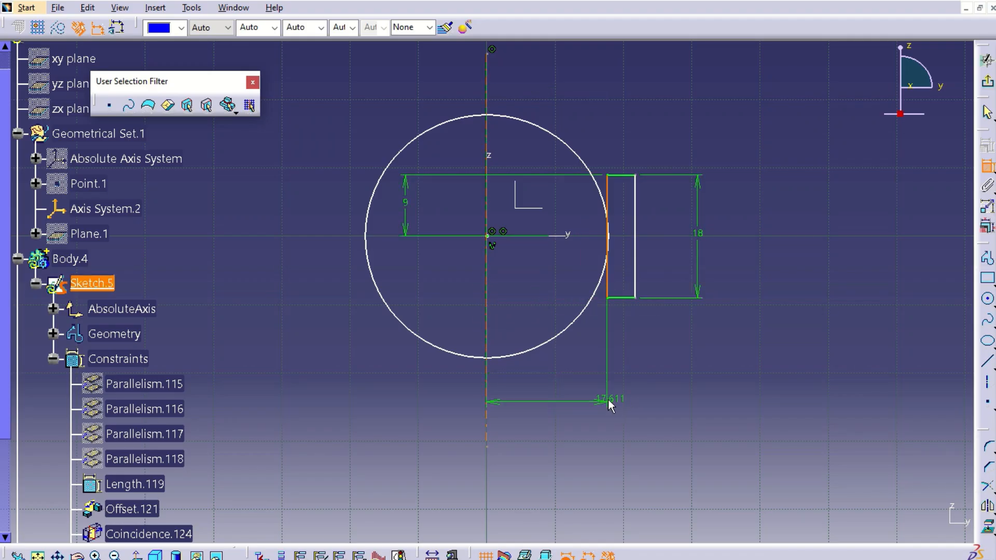
{"action": "right_click", "coordinate": [574, 389]}
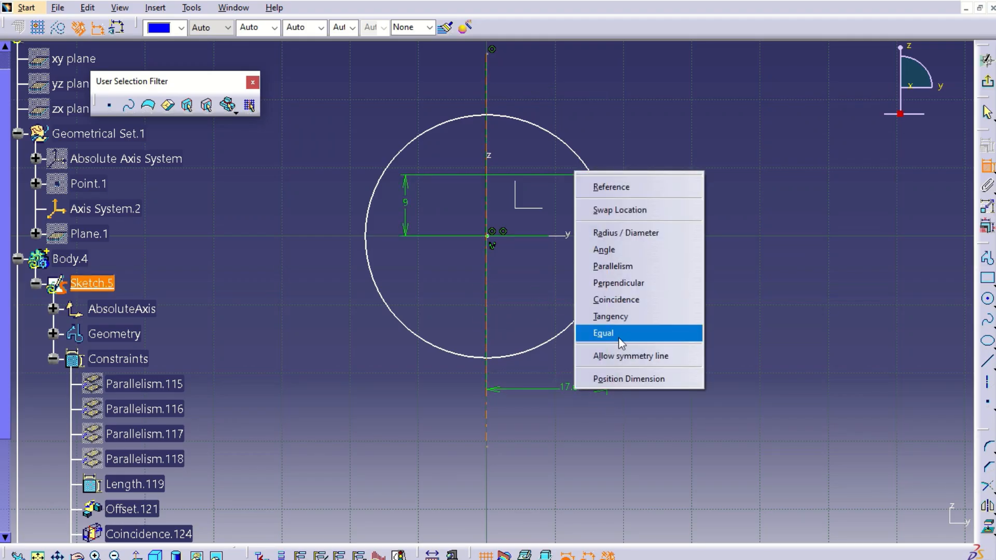
{"action": "left_click", "coordinate": [631, 233]}
{"action": "left_click", "coordinate": [539, 379]}
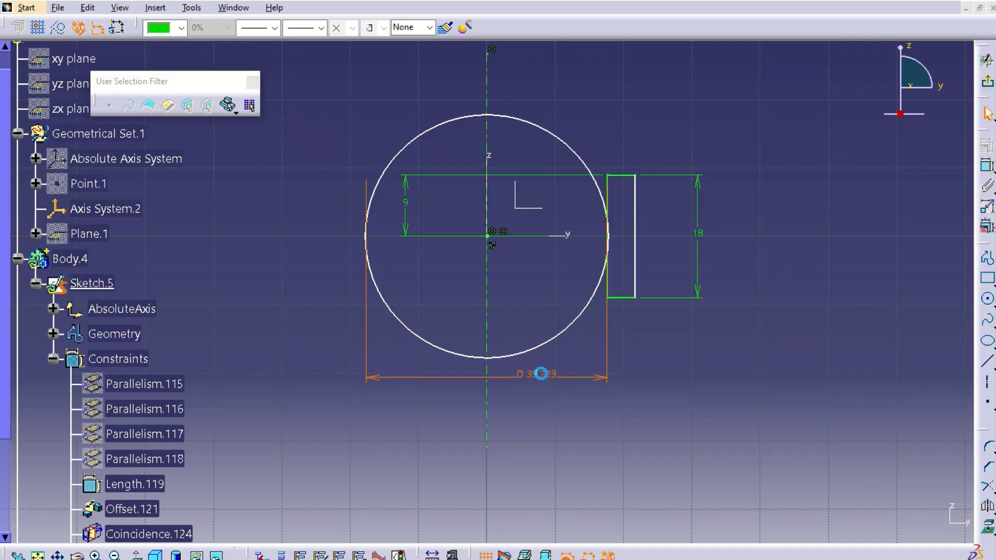
{"action": "double_click", "coordinate": [542, 379]}
{"action": "type", "text": "18"}
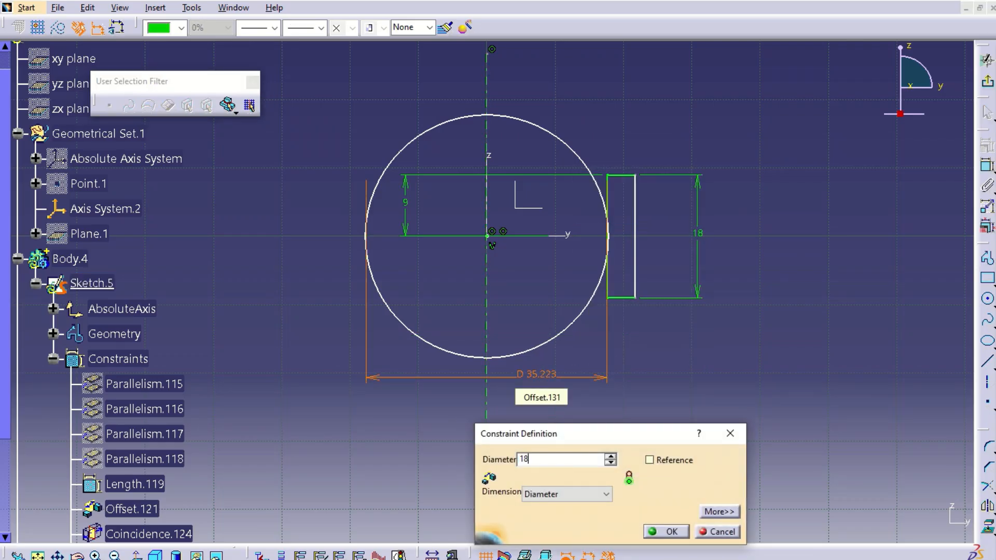
{"action": "key", "text": "Return"}
{"action": "left_click", "coordinate": [720, 439]}
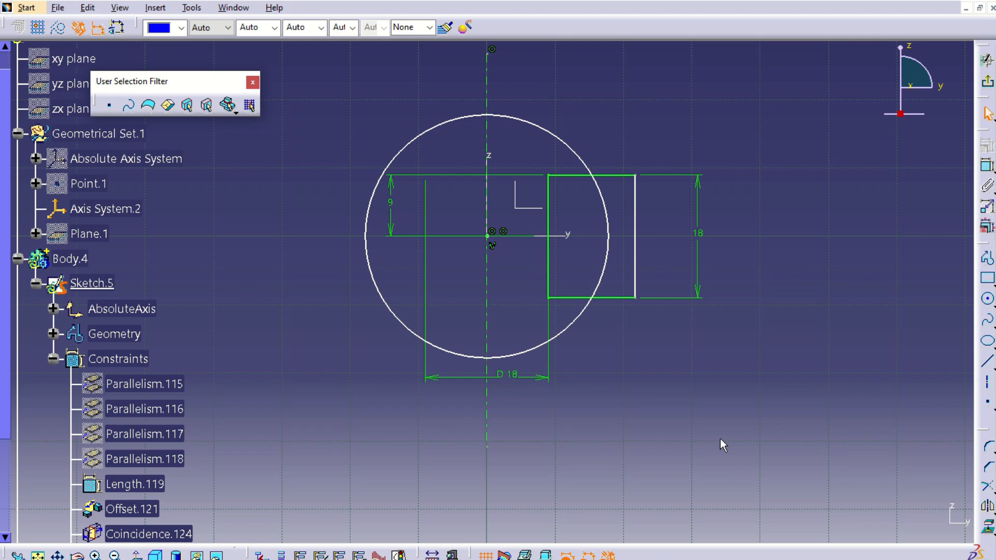
- Quick Trim the circle outside the rectangle, keeping only the arc between the rectangle's upper and lower edges
{"action": "left_click", "coordinate": [987, 489]}
{"action": "left_click", "coordinate": [989, 492]}
{"action": "left_click", "coordinate": [992, 492]}
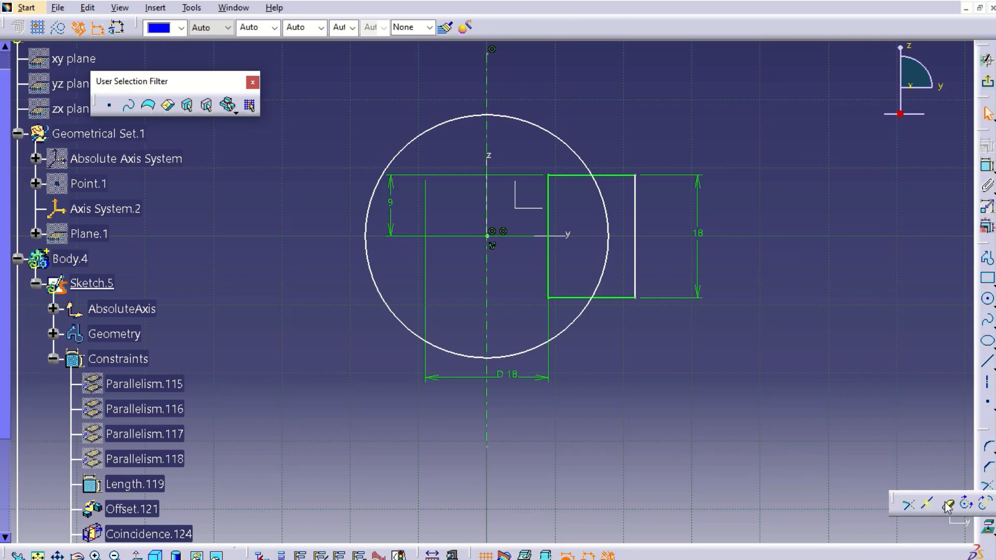
{"action": "left_click", "coordinate": [948, 504]}
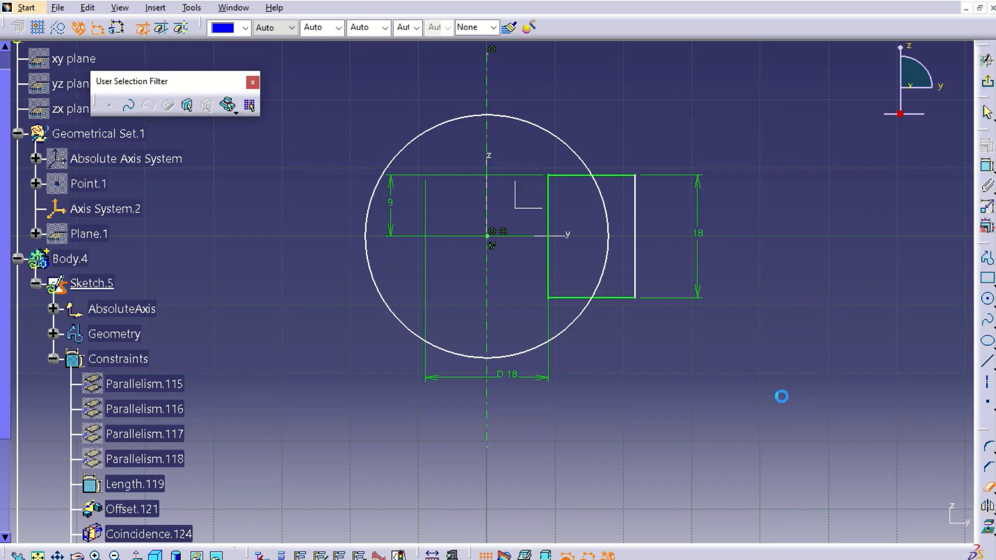
{"action": "left_click", "coordinate": [571, 331]}
{"action": "left_click", "coordinate": [412, 327]}
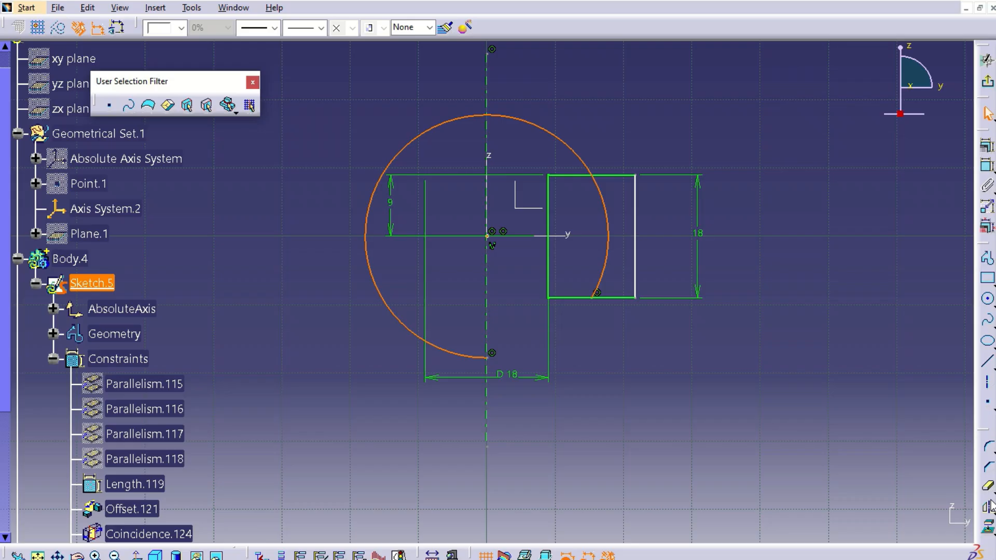
{"action": "left_click", "coordinate": [989, 487]}
{"action": "left_click", "coordinate": [554, 133]}
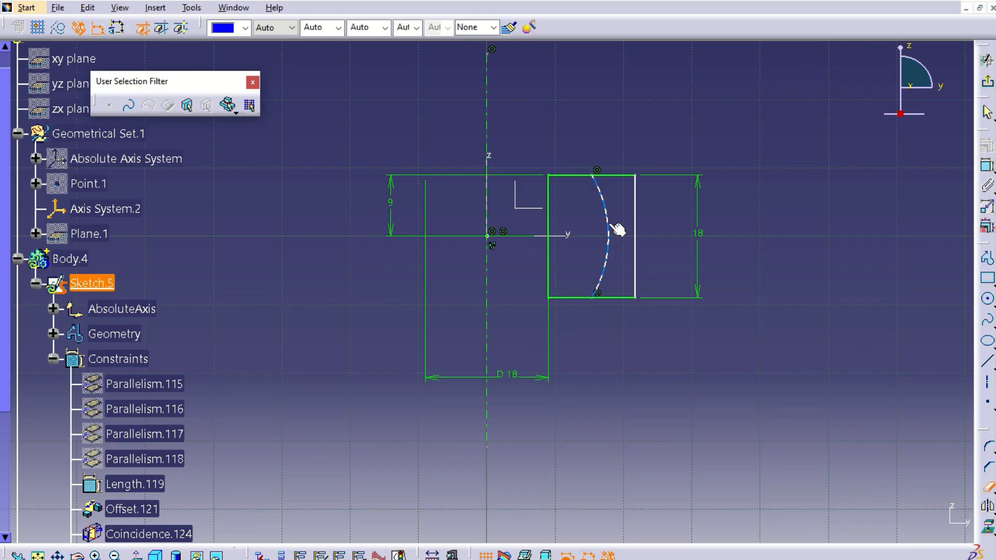
- Trim away the rectangle's outer vertical edge and the horizontal edge portions beyond the arc to leave a closed profile
{"action": "left_click", "coordinate": [635, 203]}
{"action": "left_click", "coordinate": [536, 319]}
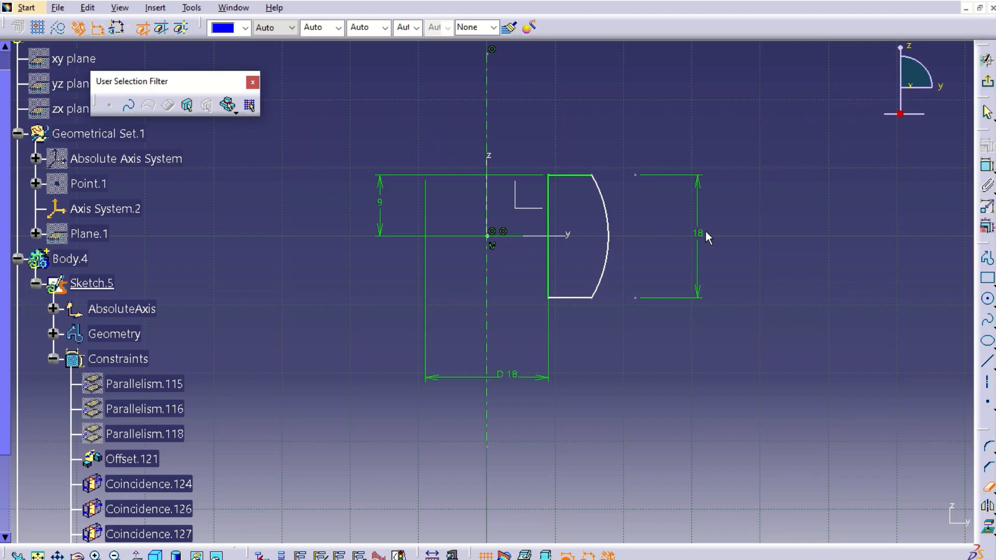
{"action": "key", "text": "Escape"}
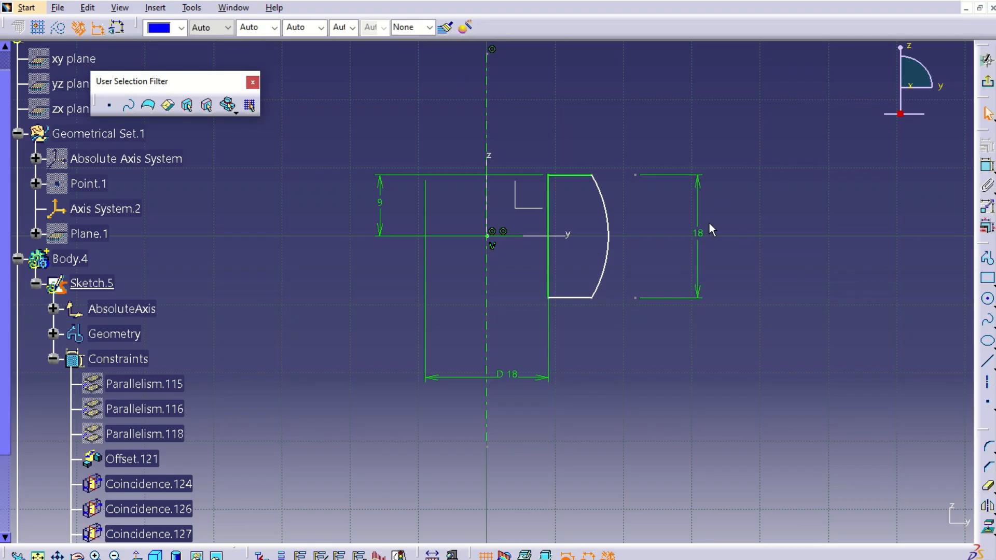
- Delete the 18 mm height dimension attached to the trimmed-off corners, along with the two leftover corner points
{"action": "left_click", "coordinate": [698, 236]}
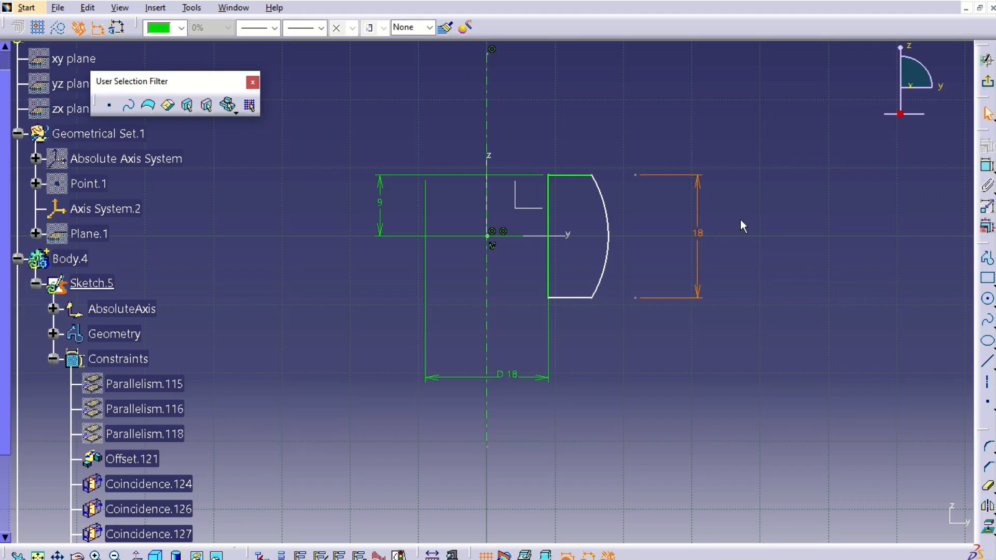
{"action": "key", "text": "Delete"}
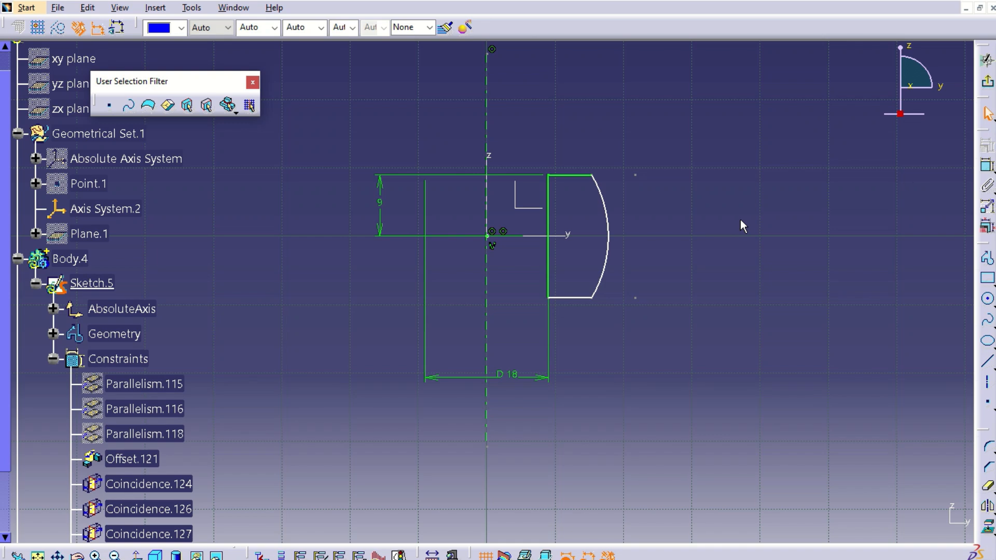
{"action": "left_click_drag", "start_coordinate": [620, 152], "coordinate": [664, 326]}
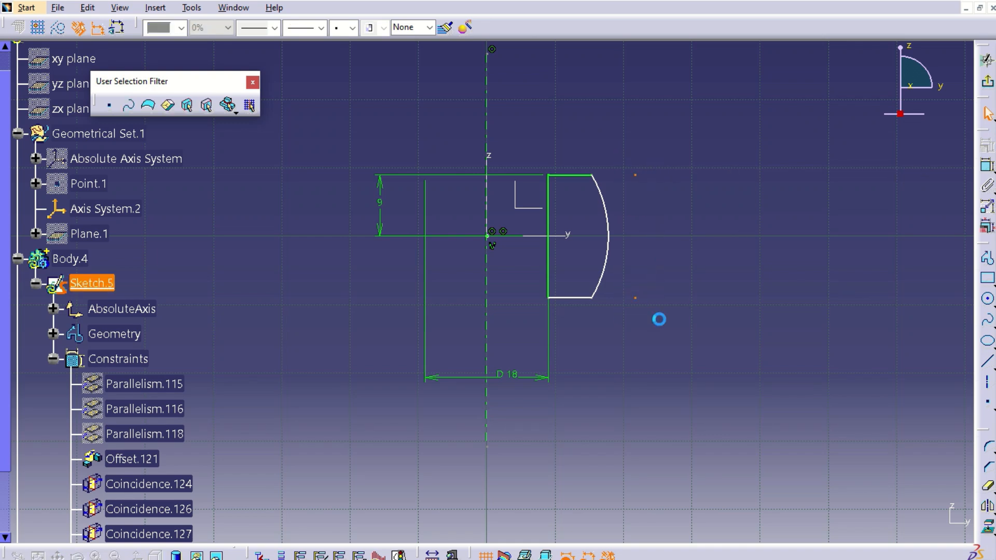
{"action": "left_click", "coordinate": [677, 303]}
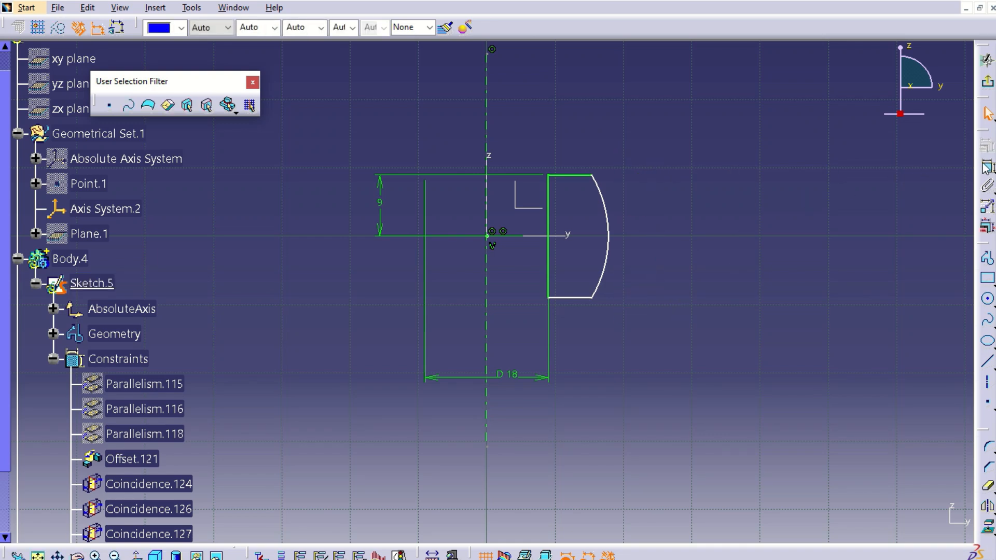
- Dimension the distance between the profile's upper and lower horizontal edges, placing it outside the arc
{"action": "left_click", "coordinate": [580, 176]}
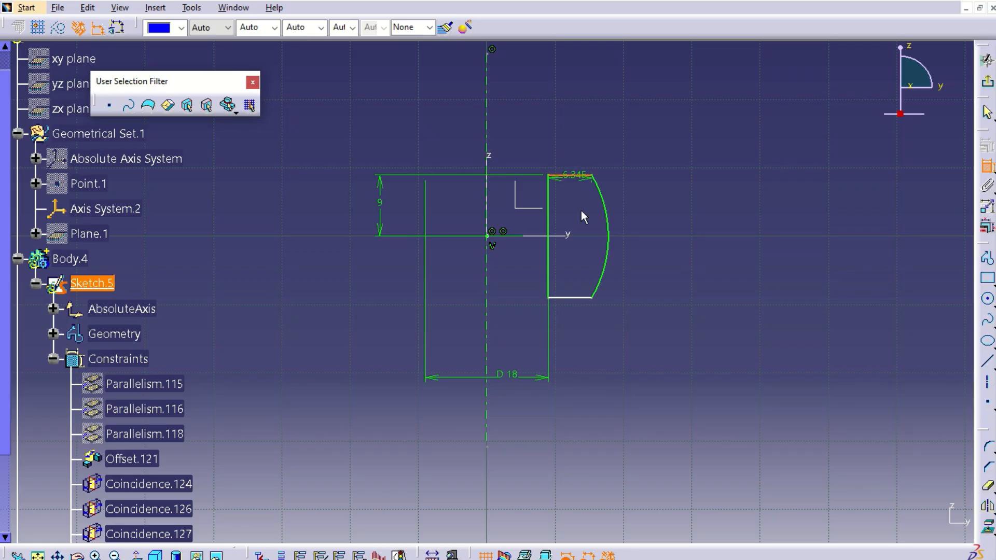
{"action": "left_click", "coordinate": [581, 297]}
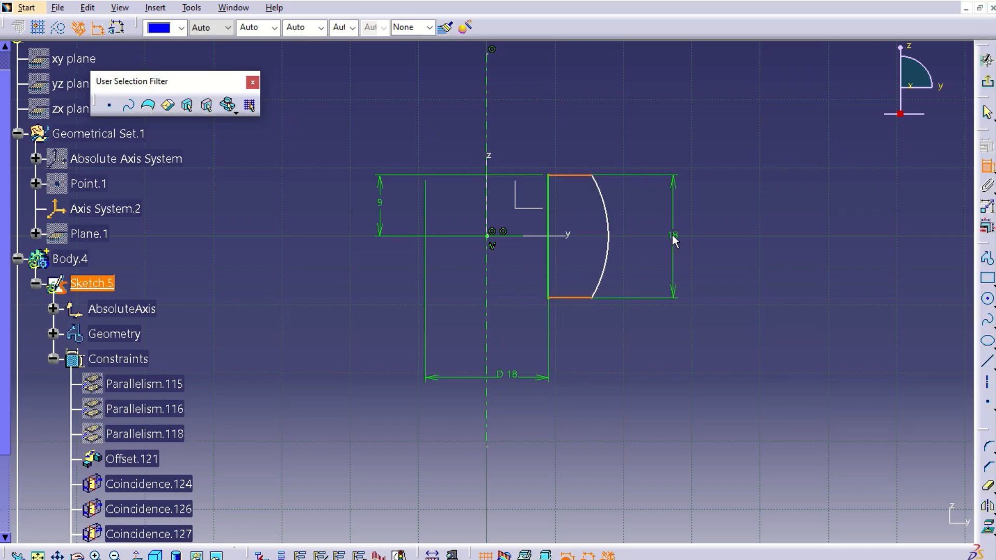
{"action": "left_click", "coordinate": [673, 235]}
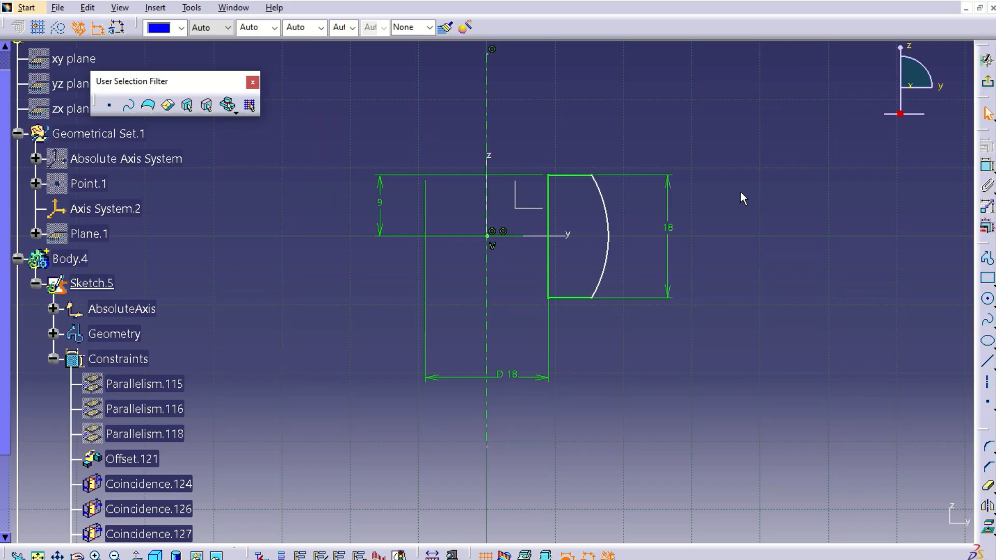
- Dimension the arc's lower endpoint from the vertical axis and set the distance to 12 mm
{"action": "left_click", "coordinate": [988, 166]}
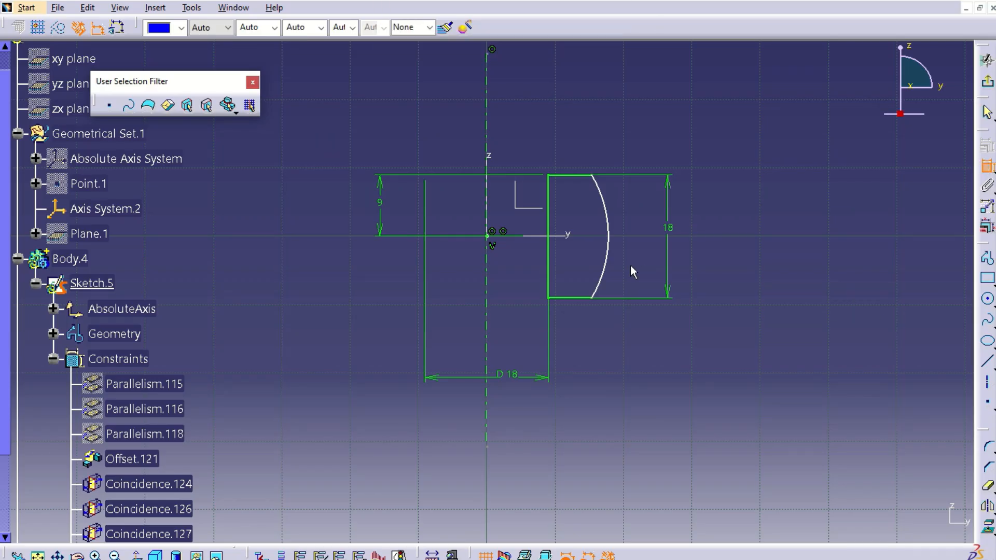
{"action": "left_click", "coordinate": [593, 299]}
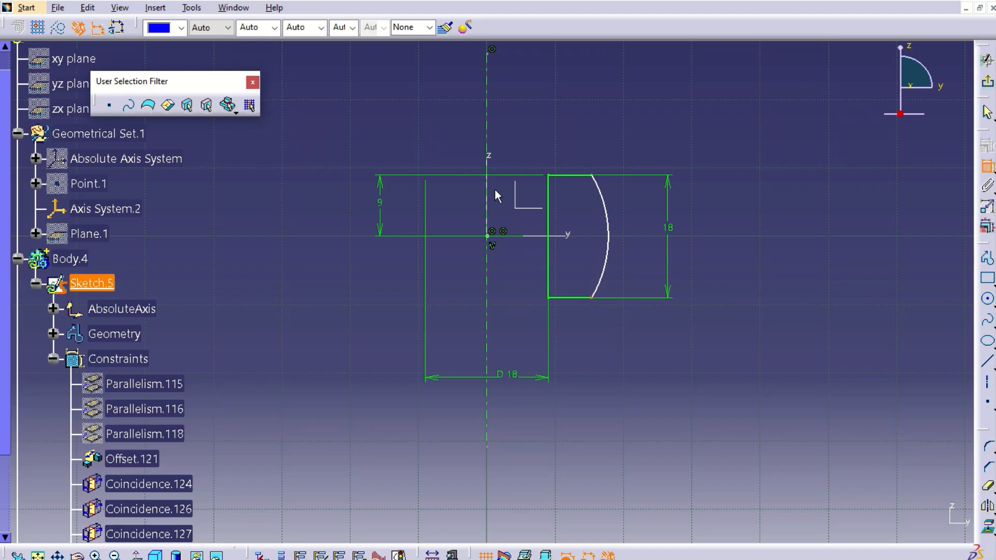
{"action": "left_click", "coordinate": [490, 153]}
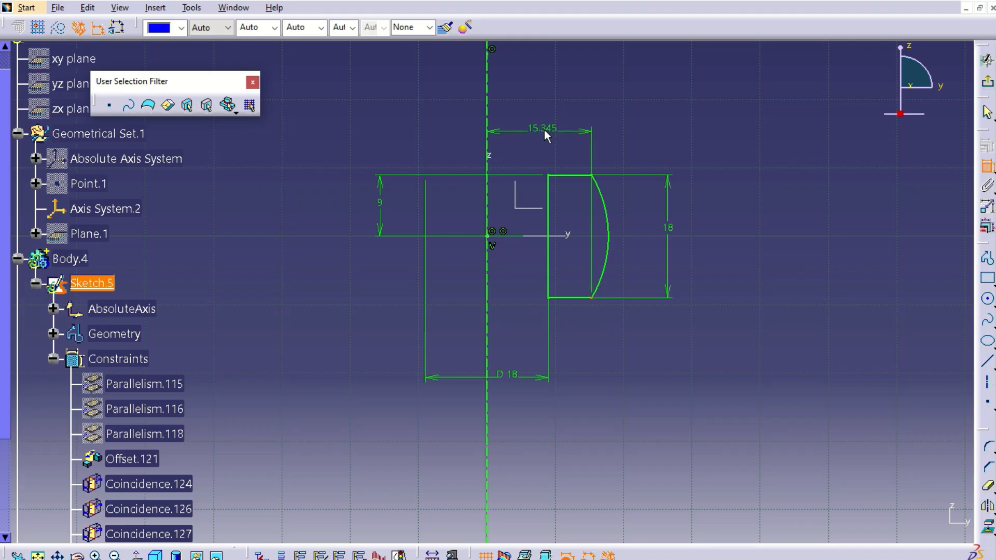
{"action": "left_click", "coordinate": [539, 133]}
{"action": "double_click", "coordinate": [541, 134]}
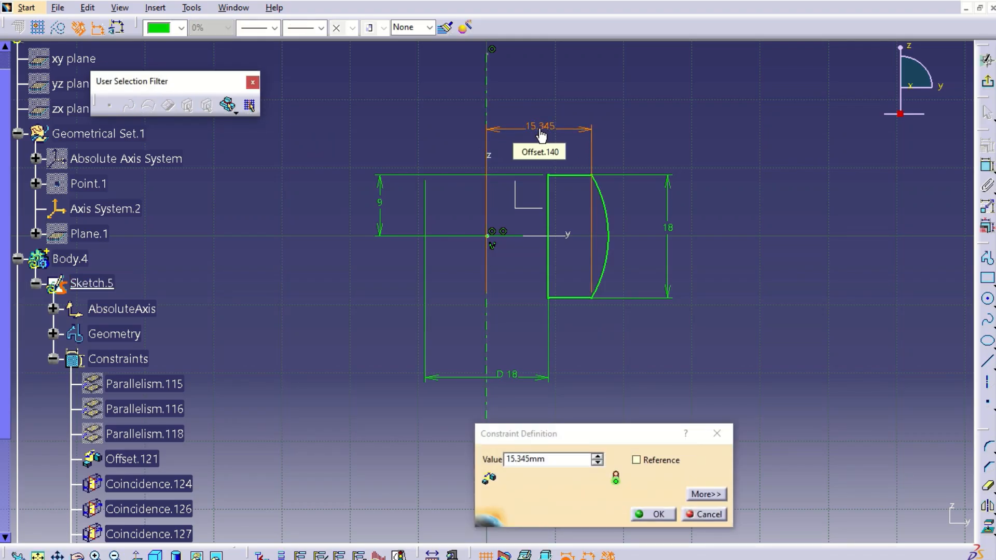
{"action": "double_click", "coordinate": [561, 459]}
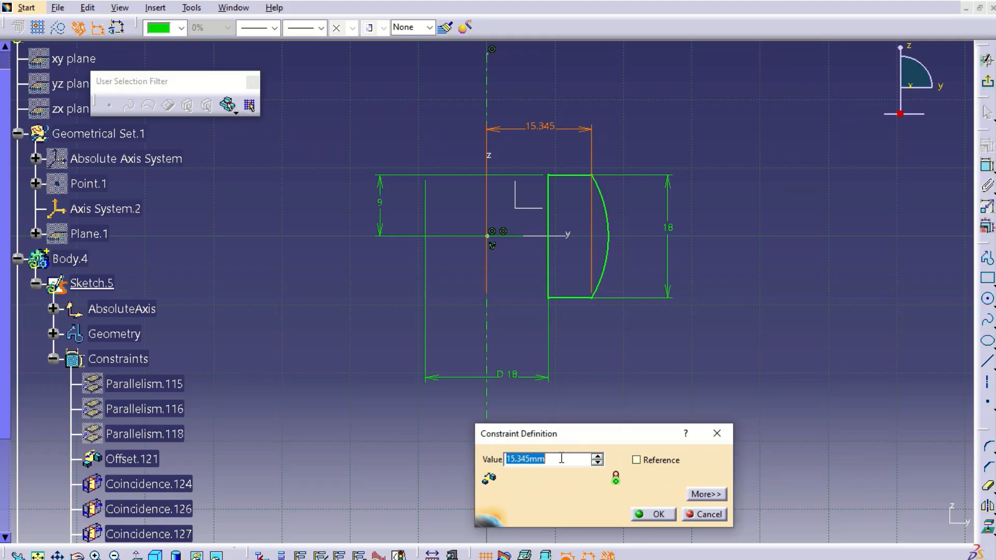
{"action": "type", "text": "12"}
{"action": "key", "text": "Return"}
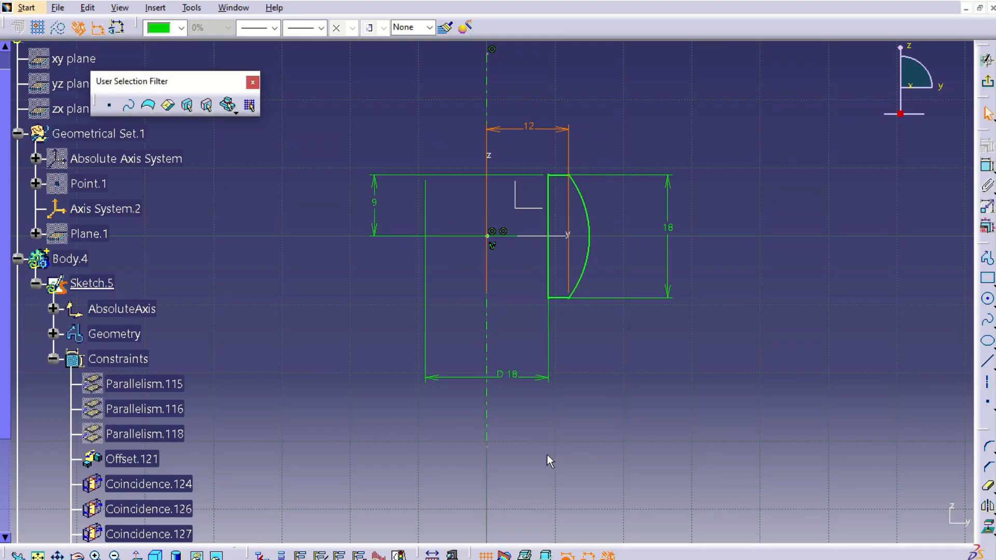
{"action": "left_click", "coordinate": [759, 169]}
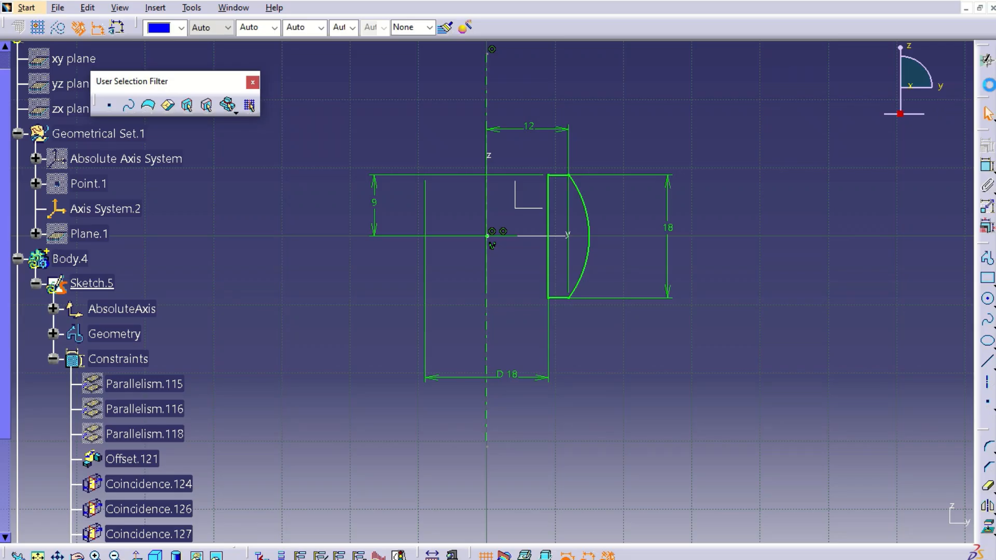
- Exit the sketch and revolve the profile 360° about the sketch axis as a Shaft
{"action": "left_click", "coordinate": [988, 85]}
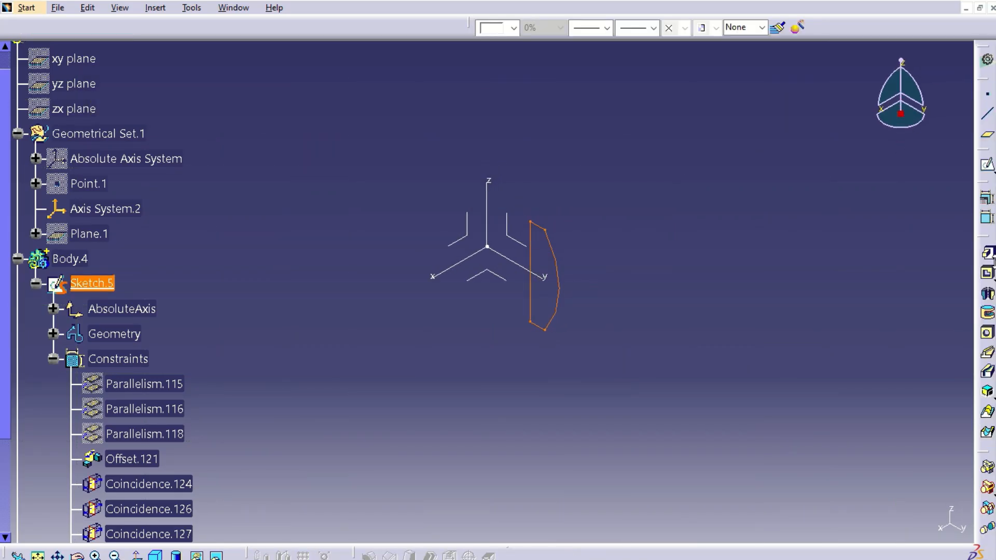
{"action": "left_click", "coordinate": [987, 293]}
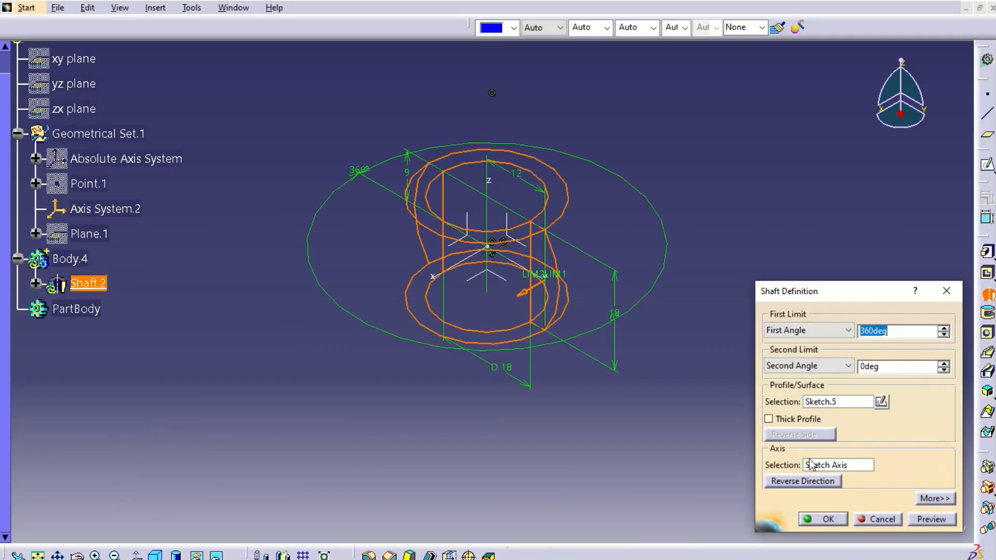
{"action": "left_click", "coordinate": [835, 522]}
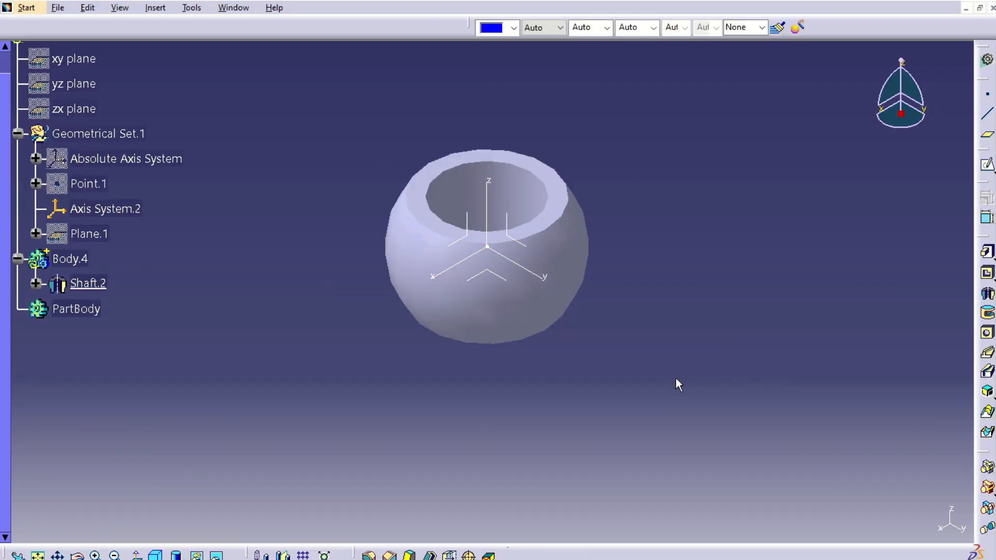
- Assemble Body.4, which holds the revolved ring, into PartBody
{"action": "middle_click_drag", "start_coordinate": [675, 380], "coordinate": [682, 370], "text": "ctrl"}
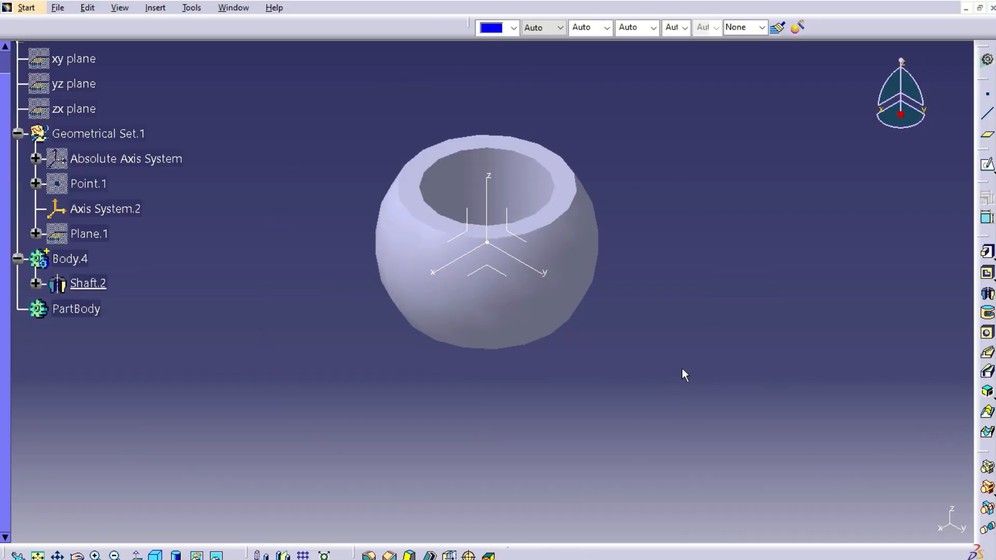
{"action": "left_click", "coordinate": [74, 262]}
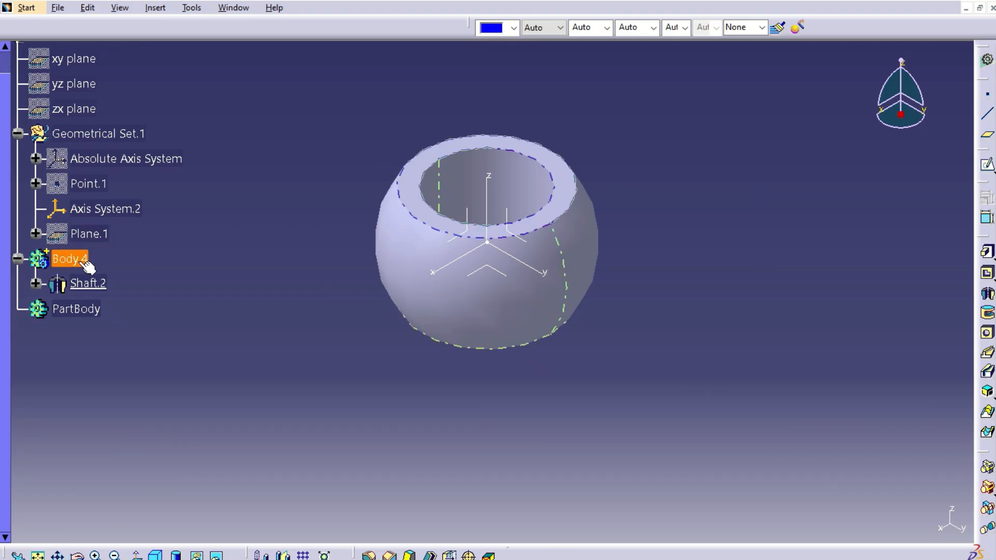
{"action": "right_click", "coordinate": [85, 264]}
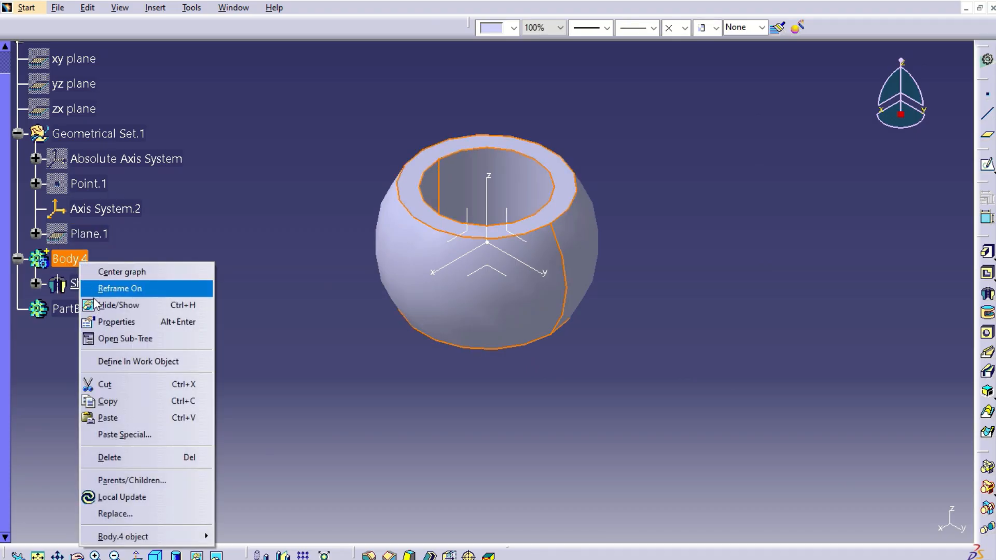
{"action": "mouse_move", "coordinate": [154, 538]}
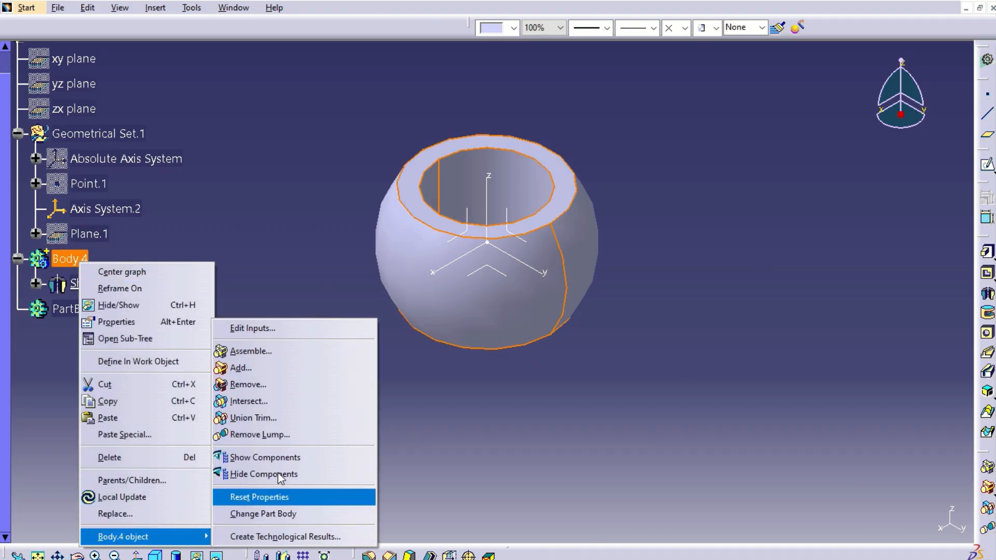
{"action": "left_click", "coordinate": [297, 351]}
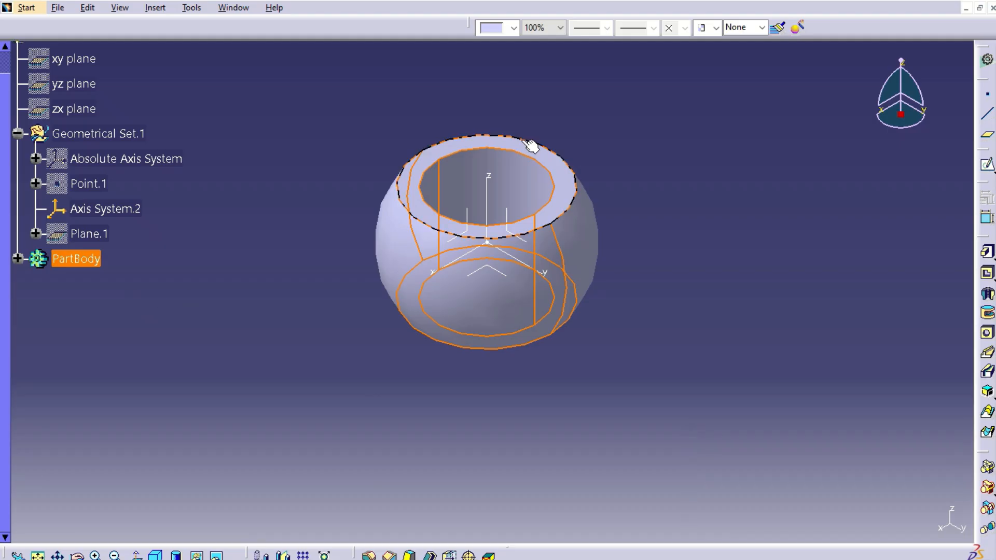
{"action": "left_click", "coordinate": [596, 141]}
- Start a sketch on the yz plane and begin a profile beside the ring with a horizontal line about 11 mm long
{"action": "left_click", "coordinate": [988, 165]}
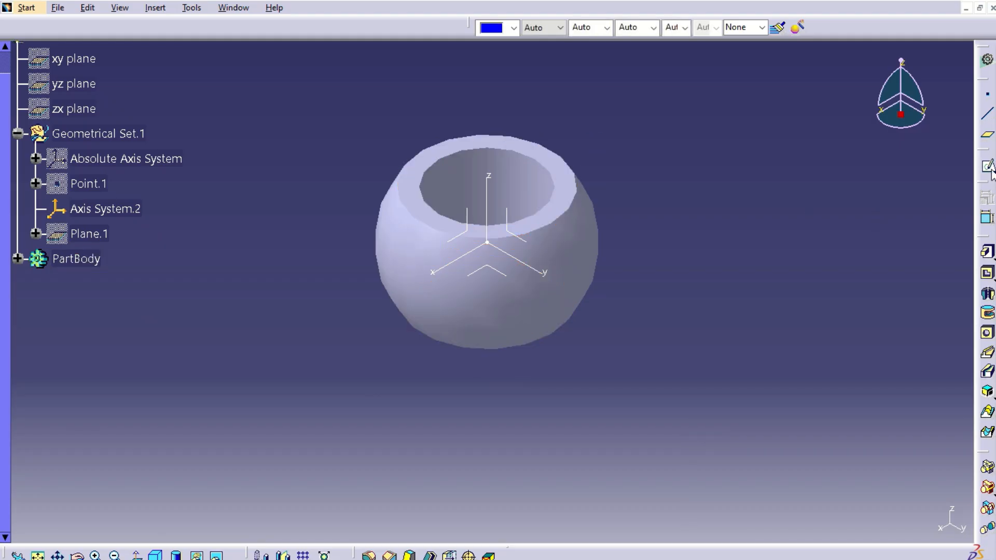
{"action": "left_click", "coordinate": [514, 223]}
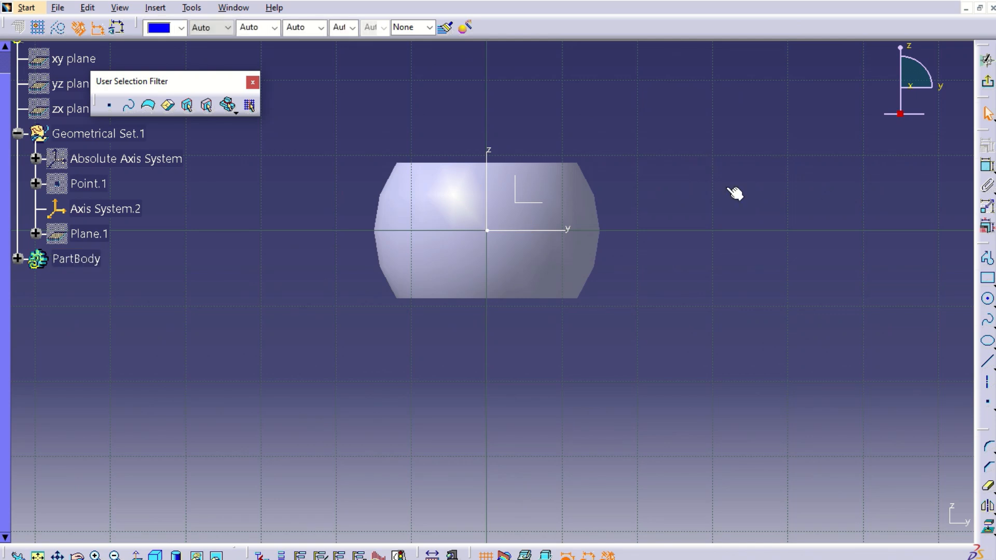
{"action": "left_click", "coordinate": [988, 260]}
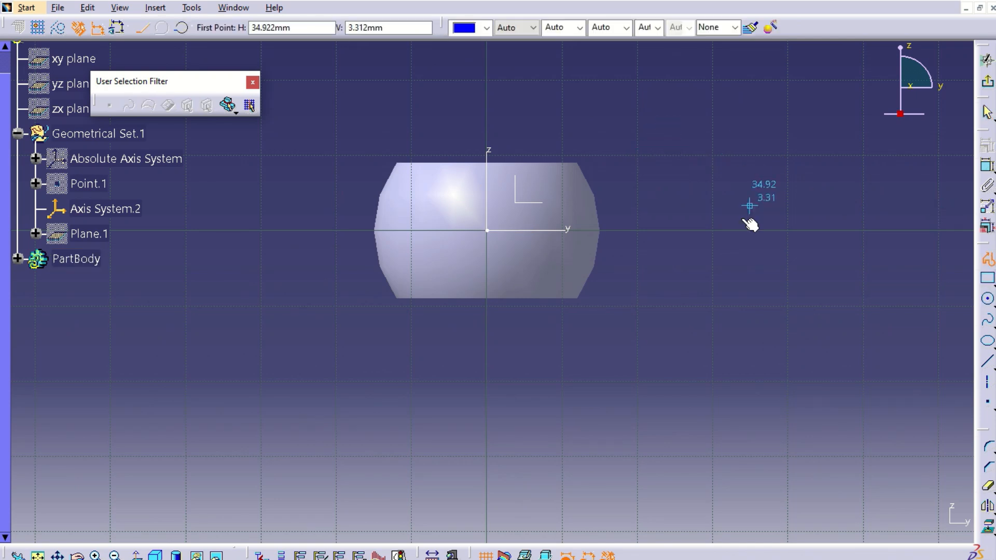
{"action": "left_click", "coordinate": [695, 273]}
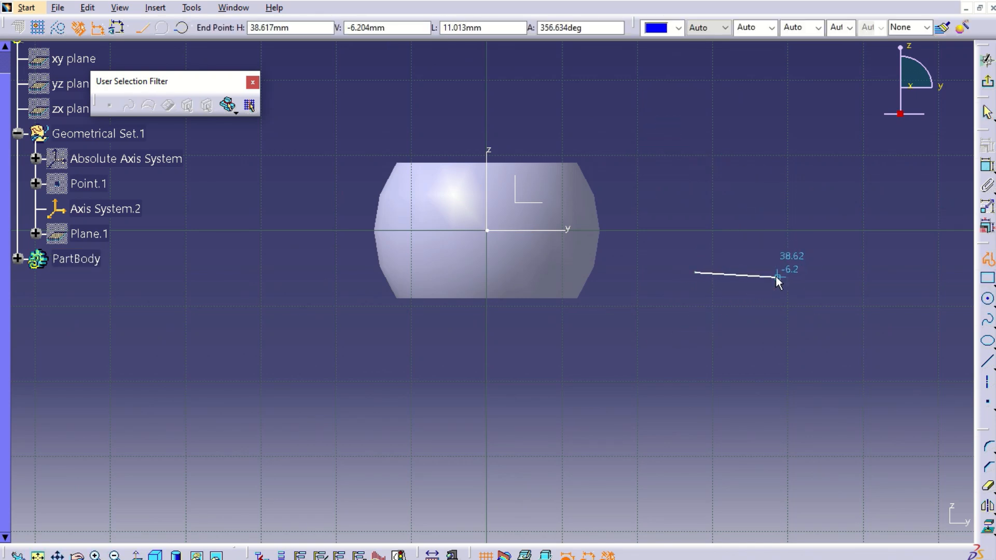
{"action": "left_click", "coordinate": [781, 272]}
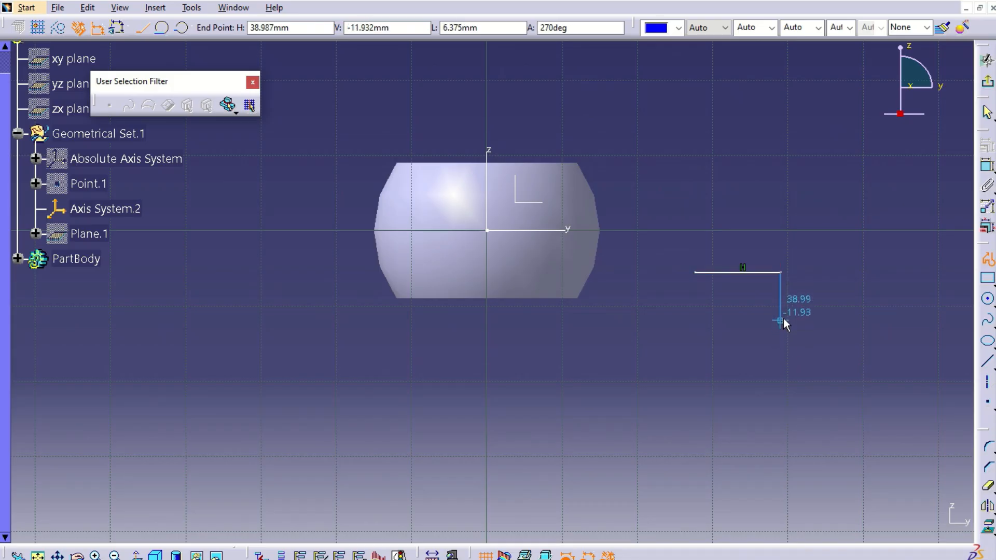
- Continue the profile downward with alternating vertical and horizontal segments, forming an open stepped shape with an inward notch and a bottom edge about 11 mm long
{"action": "left_click", "coordinate": [766, 322]}
{"action": "key", "text": "ctrl+z"}
{"action": "left_click", "coordinate": [782, 314]}
{"action": "left_click", "coordinate": [730, 314]}
{"action": "left_click", "coordinate": [730, 363]}
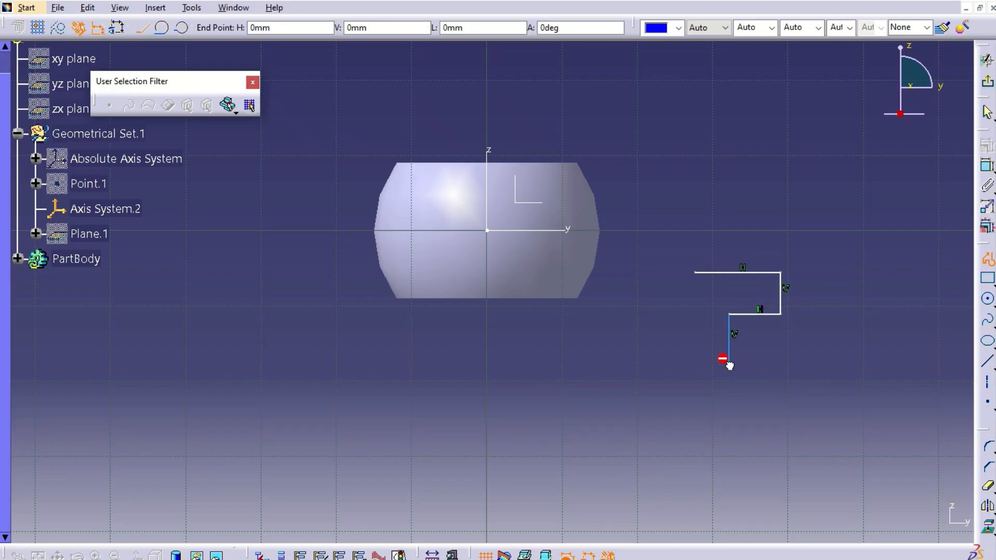
{"action": "left_click", "coordinate": [775, 364]}
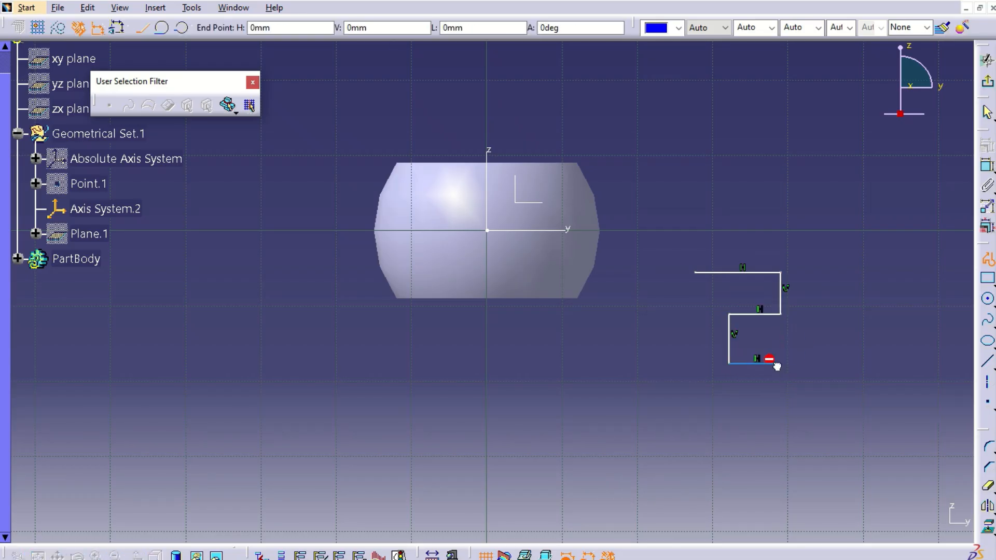
{"action": "left_click", "coordinate": [775, 410]}
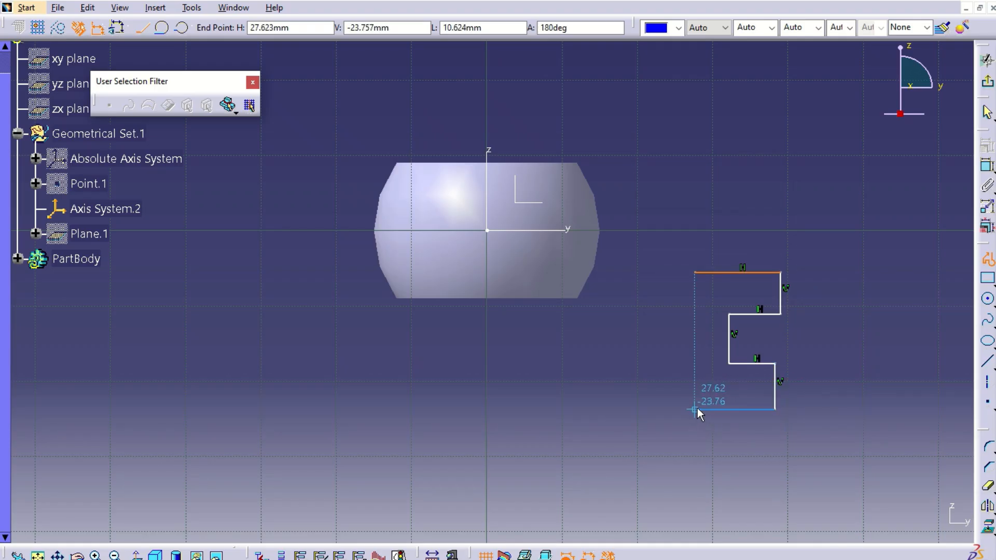
{"action": "left_click", "coordinate": [695, 410]}
{"action": "key", "text": "Escape"}
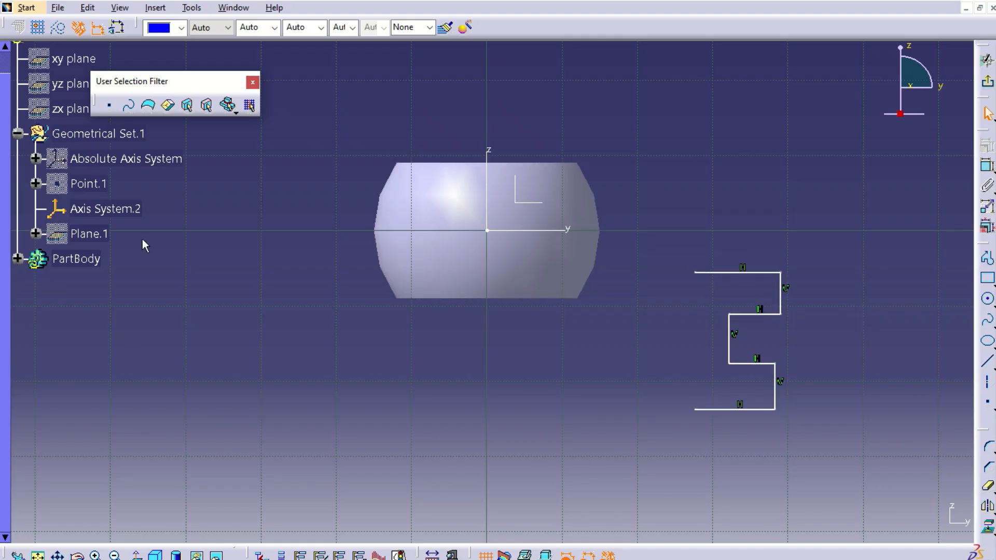
- Exit the sketch and expand PartBody in the tree to locate the new profile sketch
{"action": "left_click", "coordinate": [157, 11]}
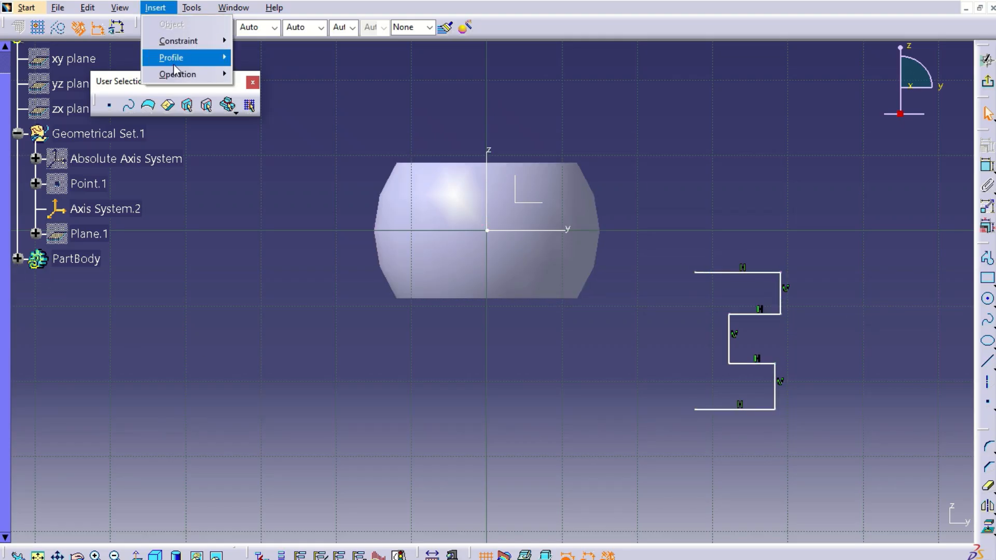
{"action": "left_click", "coordinate": [157, 12]}
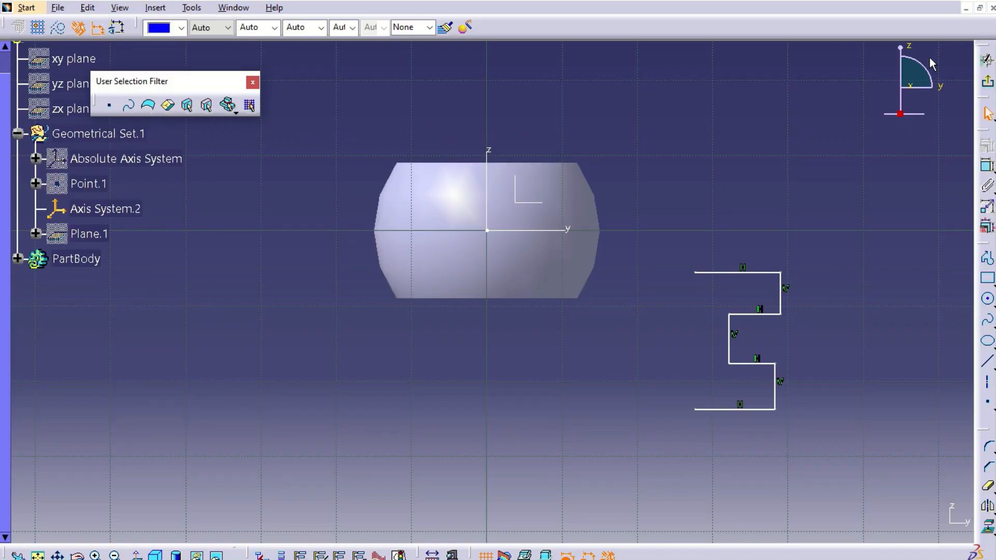
{"action": "left_click", "coordinate": [988, 85]}
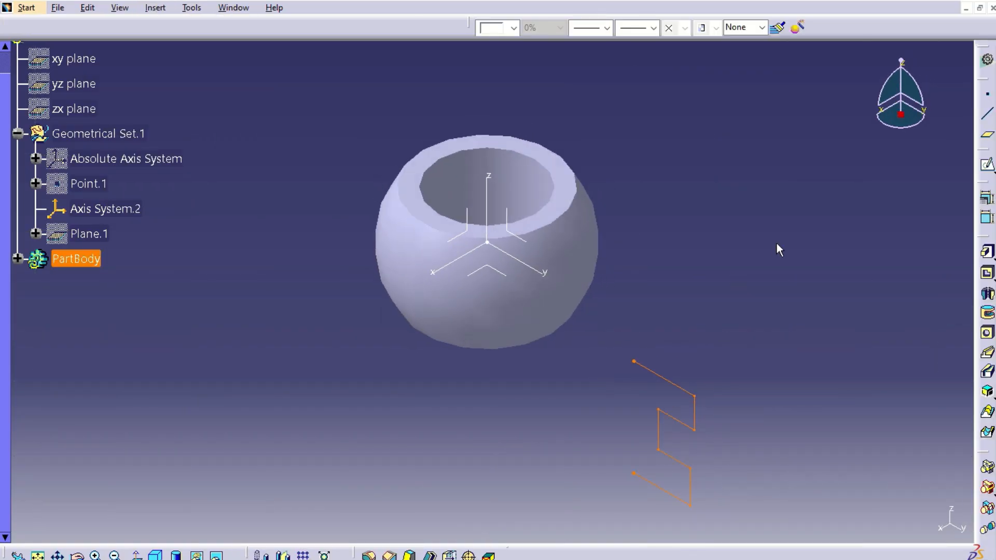
{"action": "left_click", "coordinate": [694, 396]}
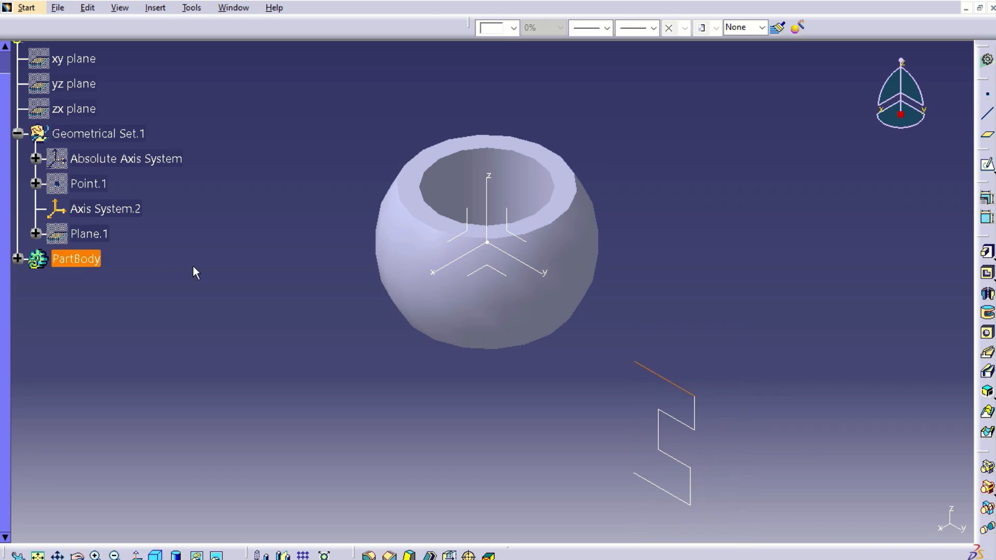
{"action": "left_click", "coordinate": [18, 258]}
{"action": "right_click", "coordinate": [95, 335]}
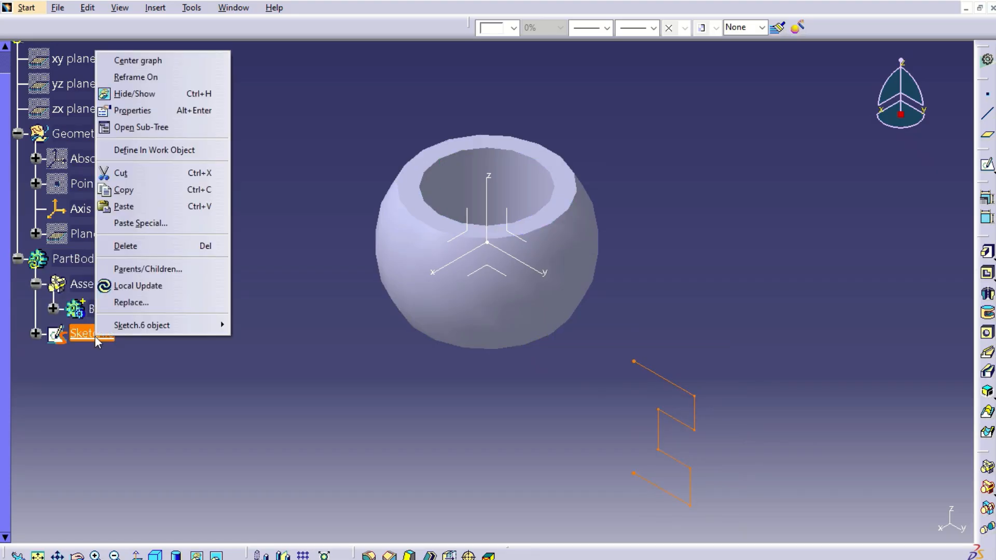
- Insert a new body and move the stepped profile's sketch from PartBody into it
{"action": "left_click", "coordinate": [155, 7]}
{"action": "left_click", "coordinate": [155, 8]}
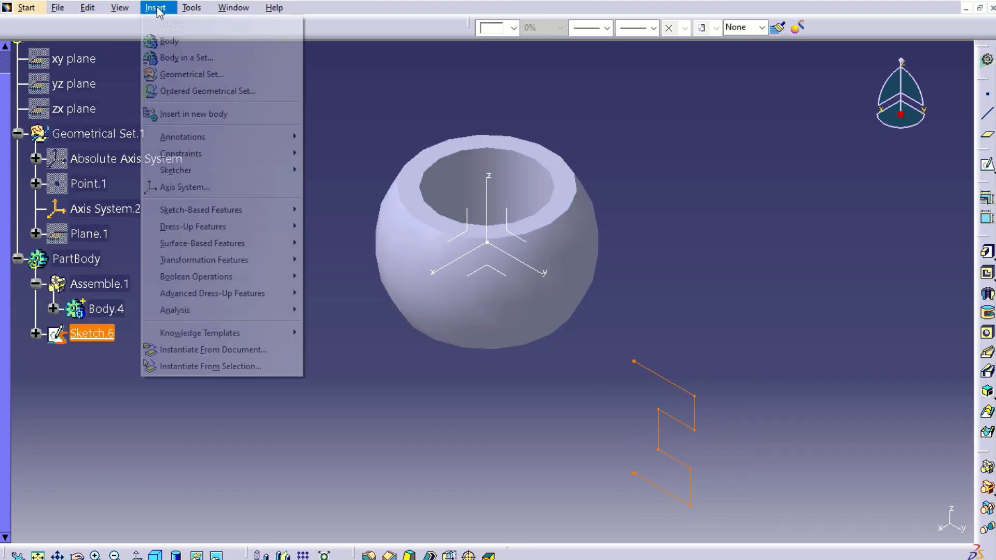
{"action": "left_click", "coordinate": [180, 44]}
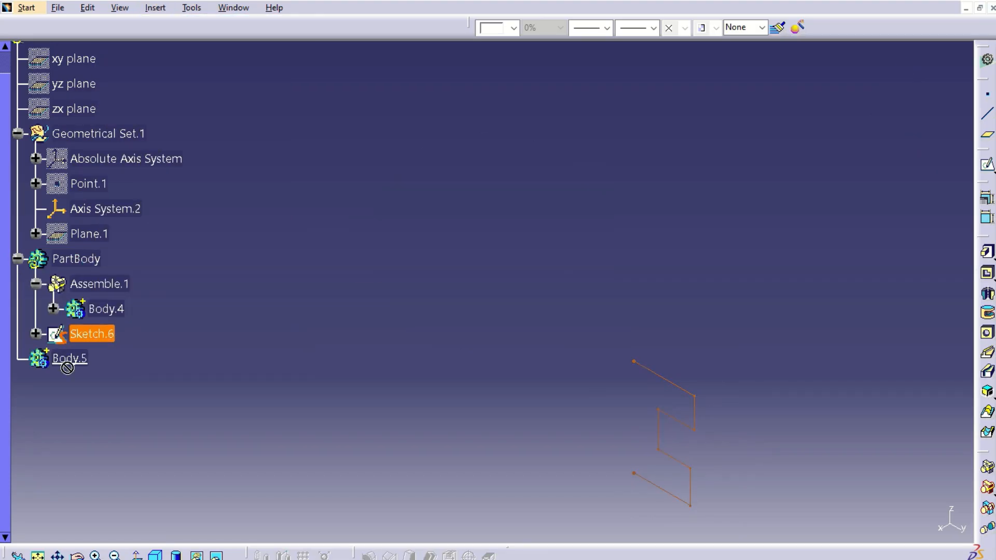
{"action": "left_click_drag", "start_coordinate": [70, 359], "coordinate": [71, 359]}
{"action": "left_click", "coordinate": [159, 345]}
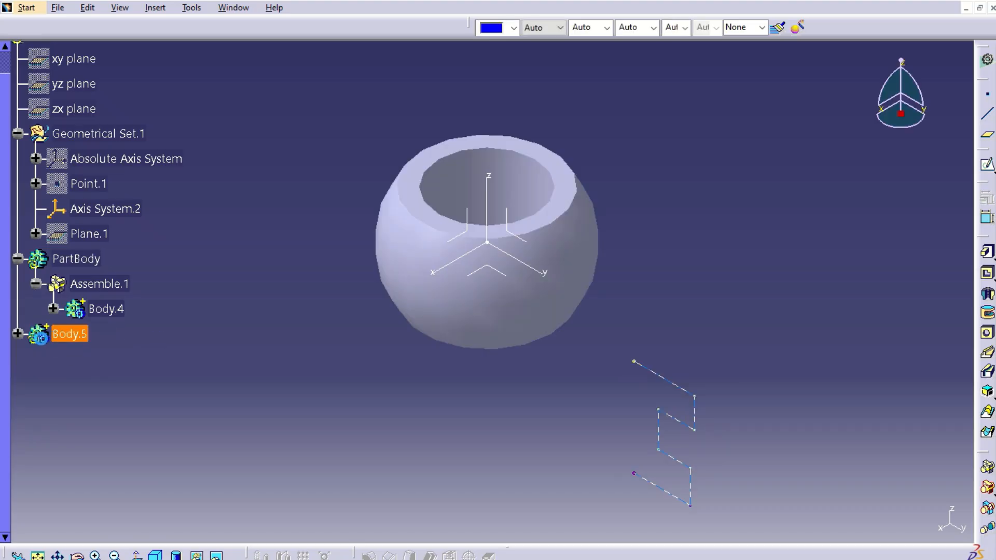
- Define the moved Sketch.6 as the in-work object and reopen it for editing
{"action": "left_click", "coordinate": [17, 334]}
{"action": "left_click", "coordinate": [91, 359]}
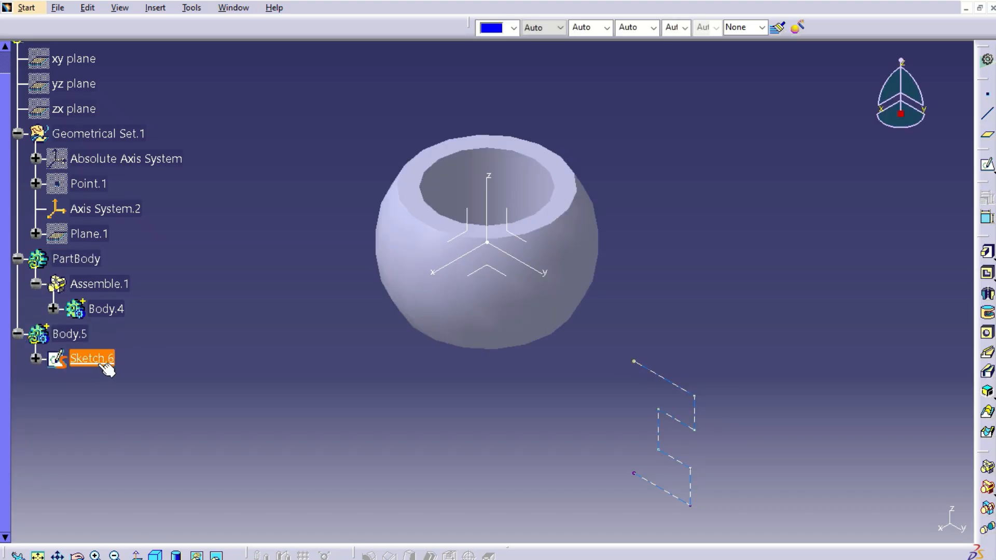
{"action": "right_click", "coordinate": [100, 368]}
{"action": "left_click", "coordinate": [186, 177]}
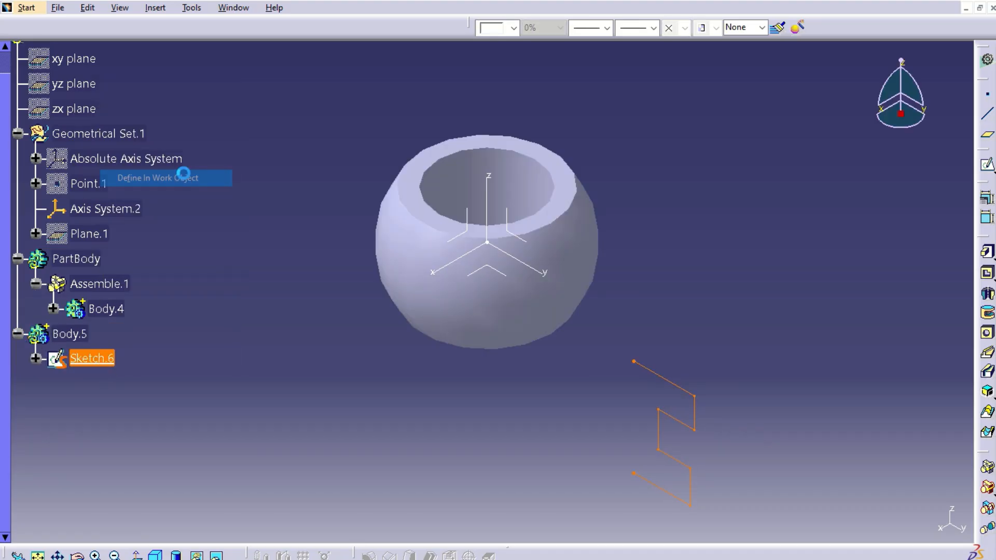
{"action": "right_click", "coordinate": [105, 362]}
{"action": "mouse_move", "coordinate": [207, 349]}
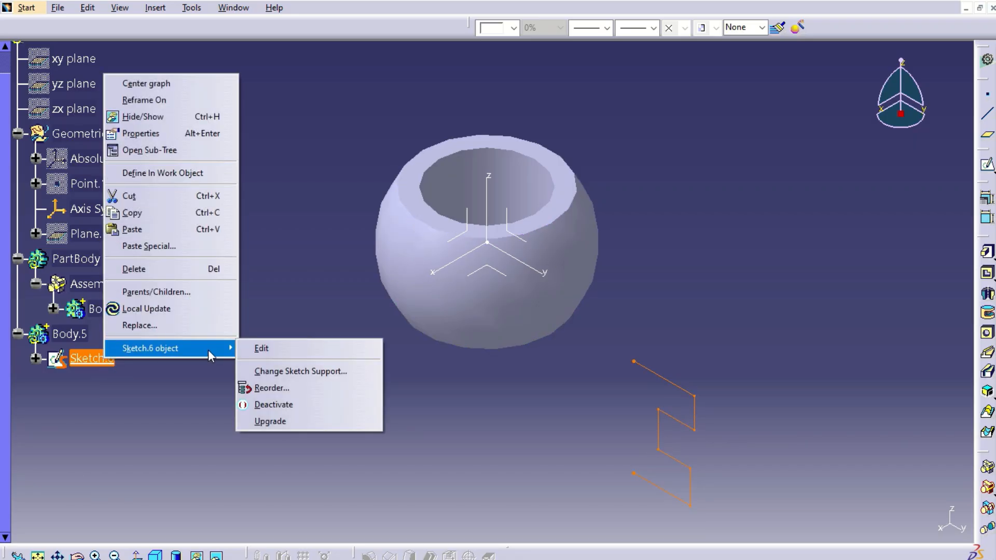
{"action": "left_click", "coordinate": [262, 348]}
{"action": "mouse_move", "coordinate": [682, 340]}
{"action": "middle_mouse_down"}
{"action": "mouse_move", "coordinate": [598, 318]}
{"action": "mouse_move", "coordinate": [591, 304]}
{"action": "middle_mouse_up"}
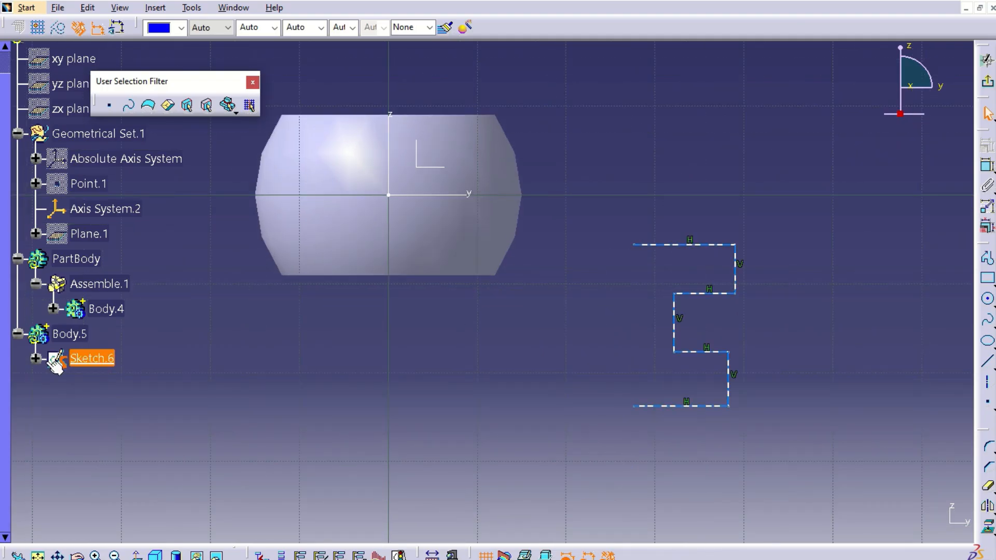
- Delete all the automatic parallelism constraints, Parallelism.141 to Parallelism.147, from Sketch.6
{"action": "left_click", "coordinate": [36, 359]}
{"action": "left_click", "coordinate": [53, 434]}
{"action": "left_click", "coordinate": [155, 384]}
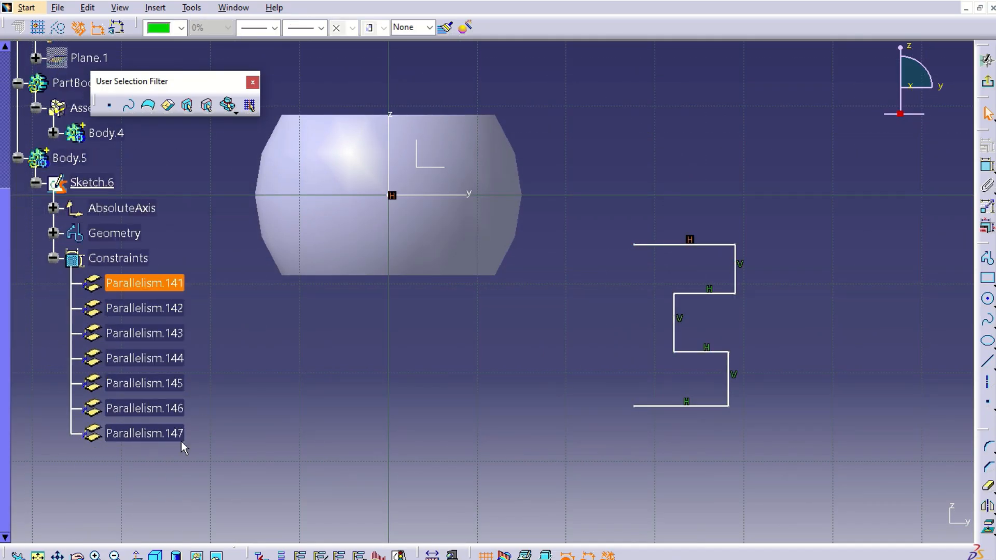
{"action": "left_click", "coordinate": [179, 437], "text": "ctrl"}
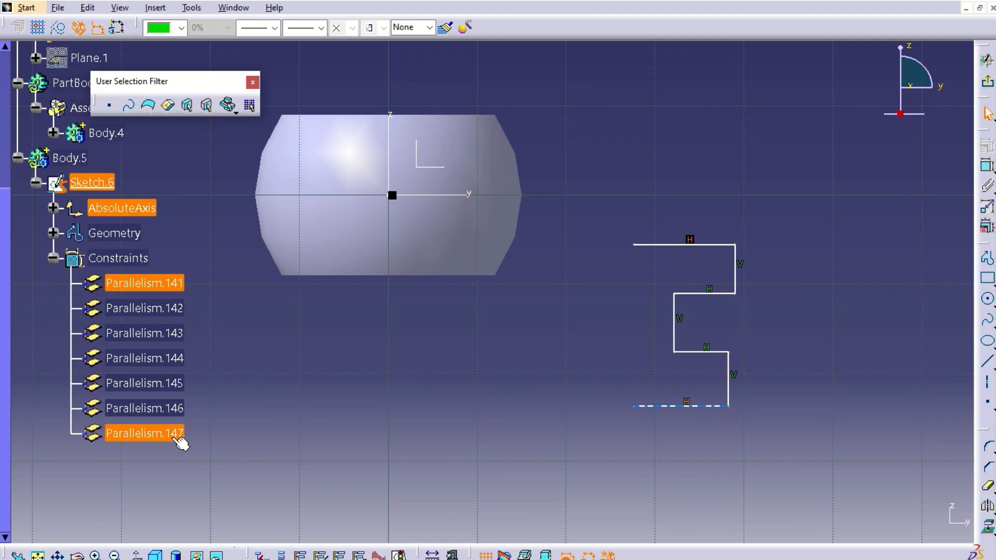
{"action": "left_click", "coordinate": [179, 437], "text": "shift"}
{"action": "key", "text": "Delete"}
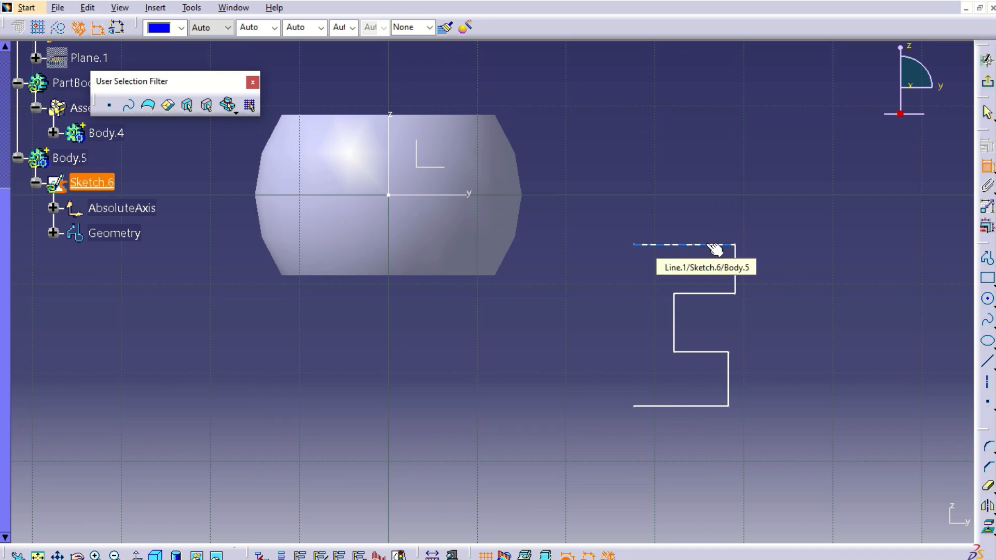
- Dimension the distance between the profile's upper and lower horizontal edges and set it to 15 mm
{"action": "key", "text": "alt+Tab"}
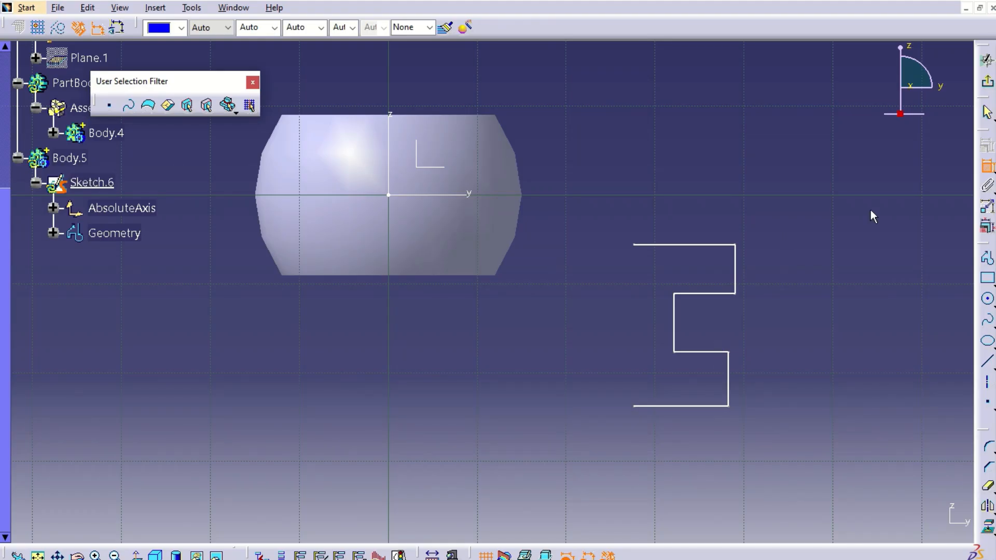
{"action": "left_click", "coordinate": [988, 165]}
{"action": "left_click", "coordinate": [673, 245]}
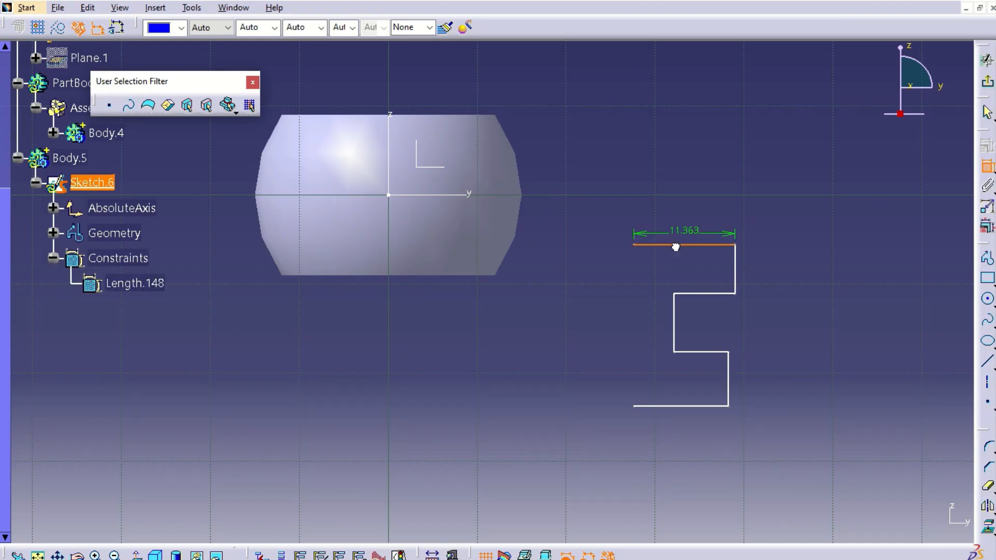
{"action": "left_click", "coordinate": [677, 406]}
{"action": "left_click", "coordinate": [788, 332]}
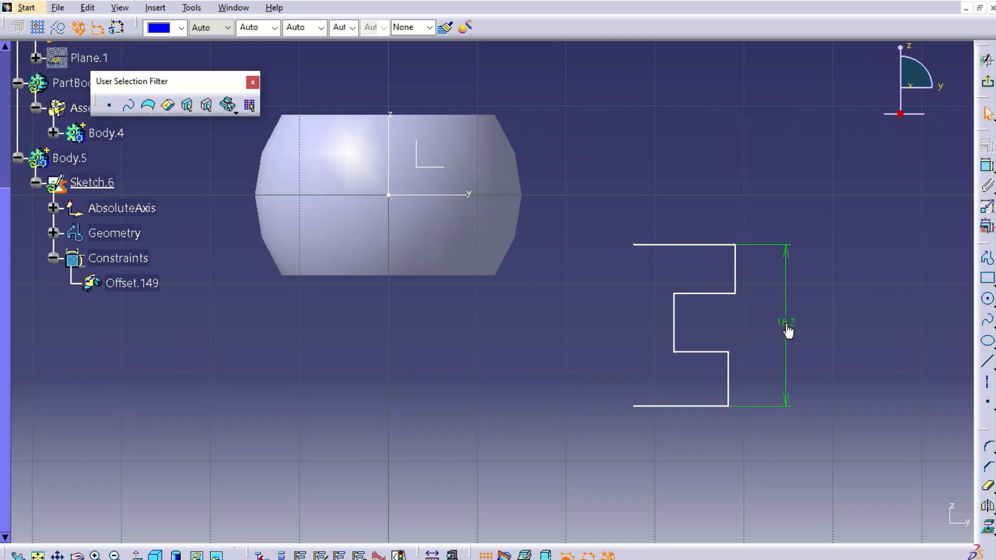
{"action": "left_click", "coordinate": [786, 322]}
{"action": "double_click", "coordinate": [786, 323]}
{"action": "type", "text": "15"}
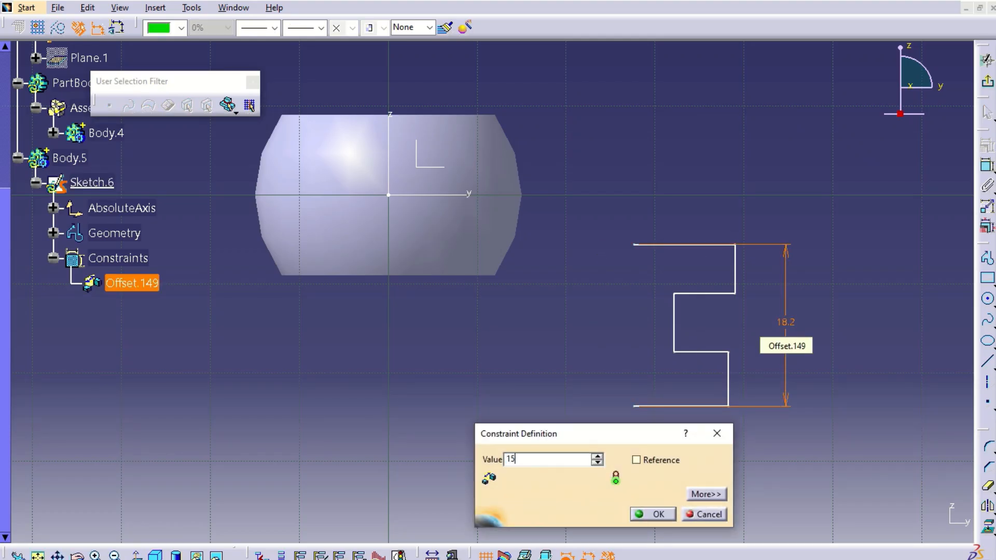
{"action": "key", "text": "Return"}
{"action": "left_click", "coordinate": [843, 305]}
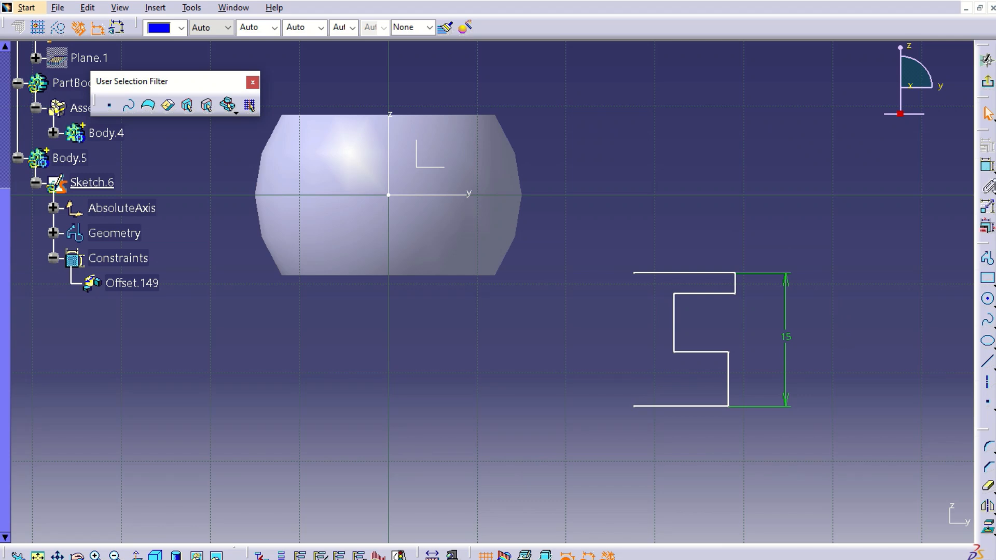
{"action": "left_click", "coordinate": [988, 166]}
{"action": "left_click", "coordinate": [684, 406]}
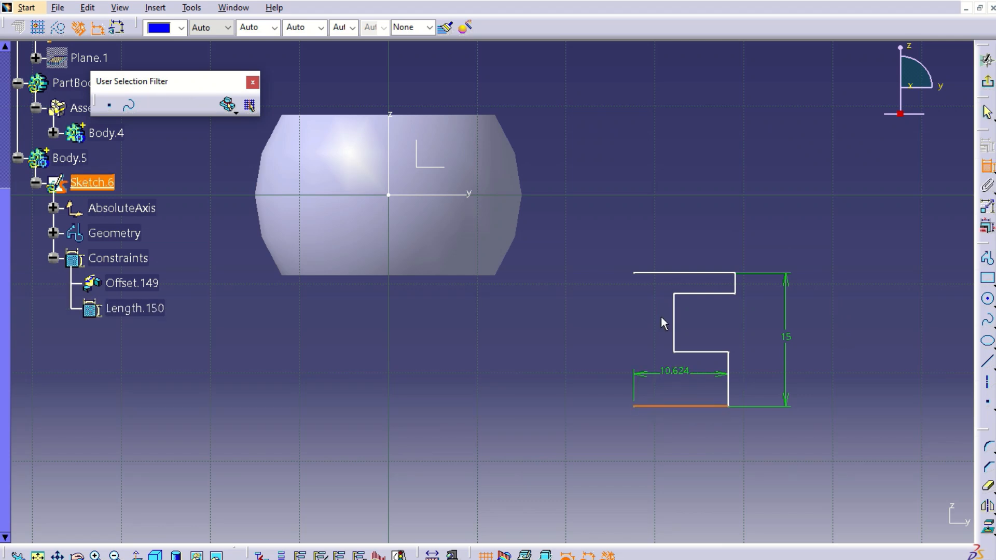
{"action": "key", "text": "Escape"}
- Select the whole stepped profile and move it up and closer to the ring, so it straddles the horizontal axis
{"action": "mouse_move", "coordinate": [594, 249]}
{"action": "left_mouse_down"}
{"action": "mouse_move", "coordinate": [643, 282]}
{"action": "mouse_move", "coordinate": [821, 458]}
{"action": "left_mouse_up"}
{"action": "mouse_move", "coordinate": [683, 346]}
{"action": "left_mouse_down"}
{"action": "mouse_move", "coordinate": [588, 191]}
{"action": "mouse_move", "coordinate": [587, 206]}
{"action": "left_mouse_up"}
{"action": "left_click", "coordinate": [833, 197]}
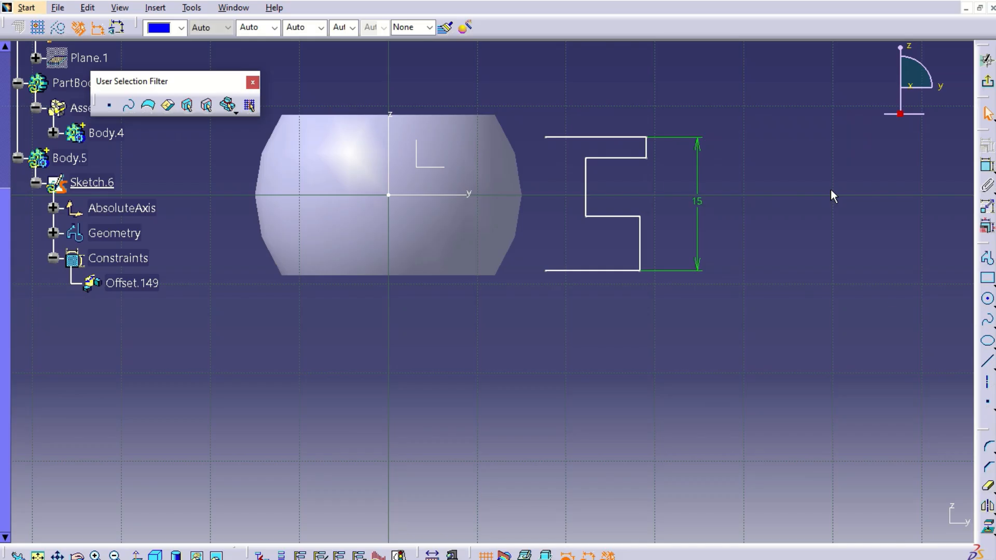
- Dimension the profile's bottom edge from the horizontal axis and set the offset to 7.5 mm
{"action": "left_click", "coordinate": [605, 275]}
{"action": "left_click", "coordinate": [475, 195]}
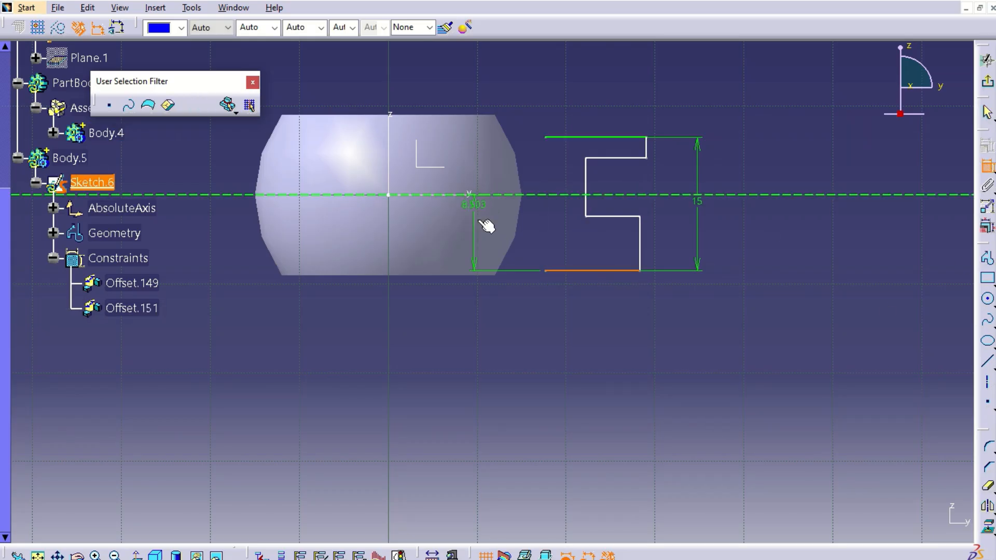
{"action": "left_click", "coordinate": [542, 231]}
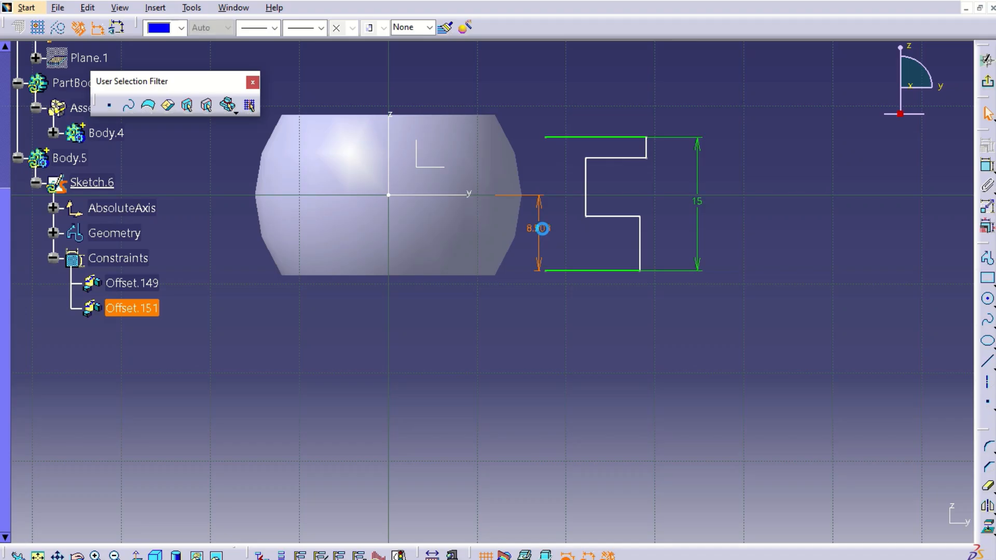
{"action": "double_click", "coordinate": [543, 235]}
{"action": "type", "text": "7.5"}
{"action": "key", "text": "Return"}
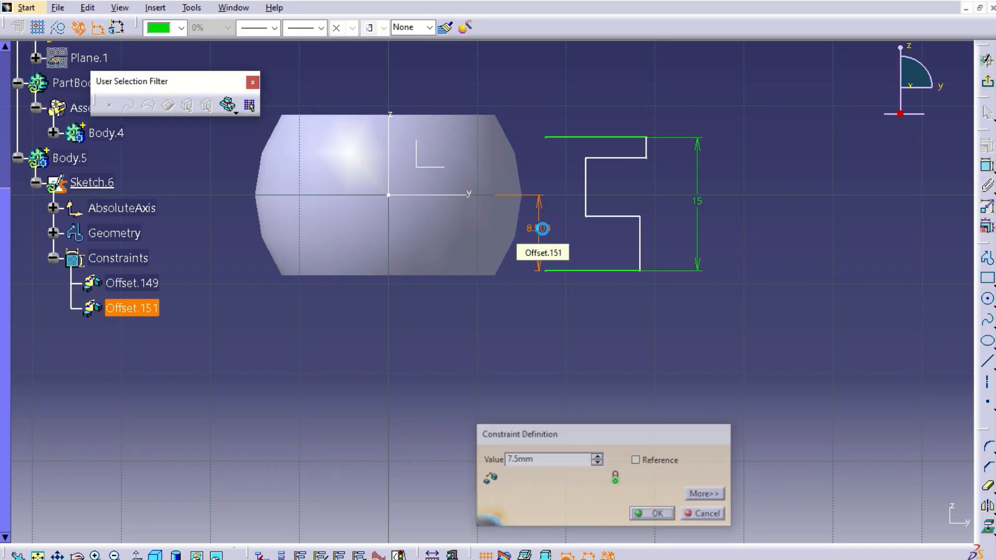
{"action": "left_click", "coordinate": [793, 125]}
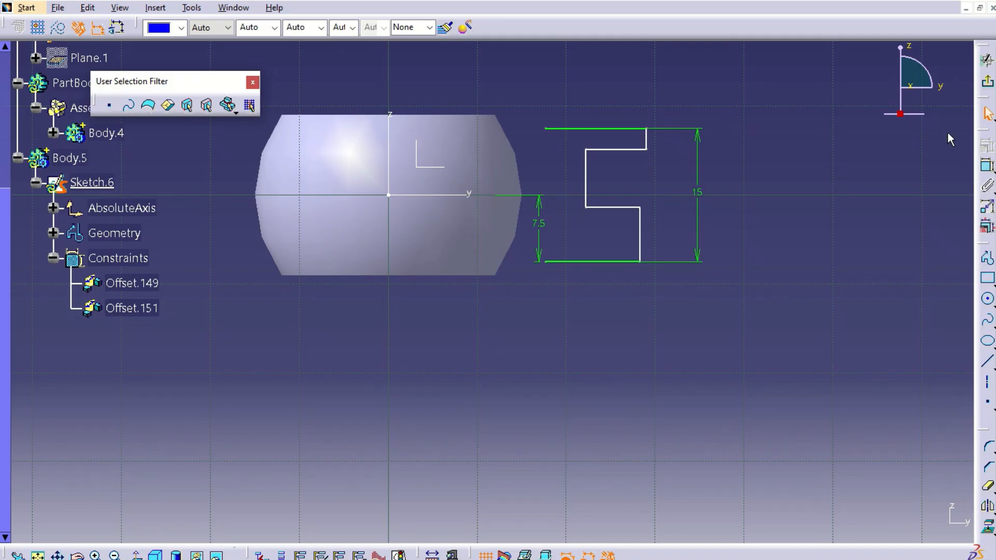
- Dimension the vertical distance between the notch's upper and lower horizontal edges and set it to 5 mm
{"action": "left_click", "coordinate": [988, 166]}
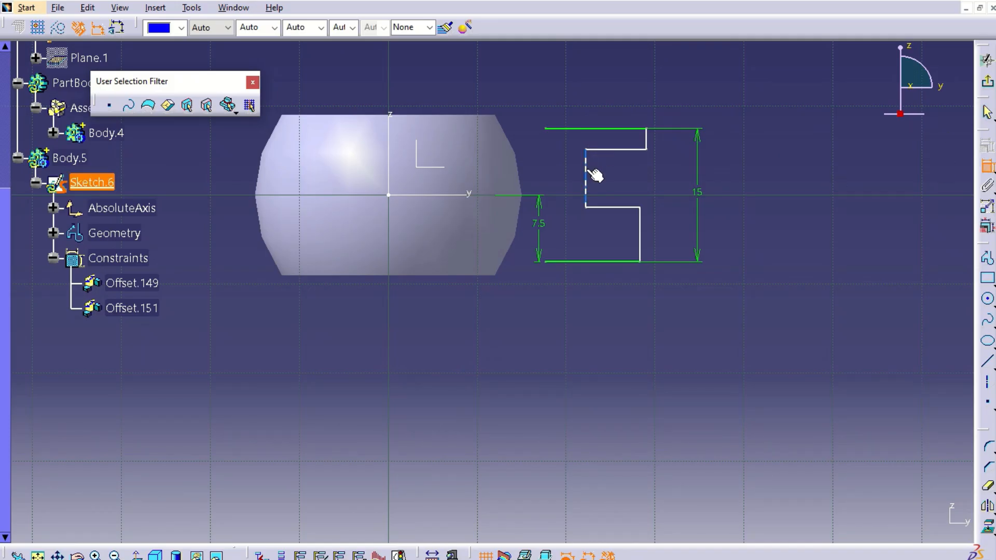
{"action": "left_click", "coordinate": [628, 150]}
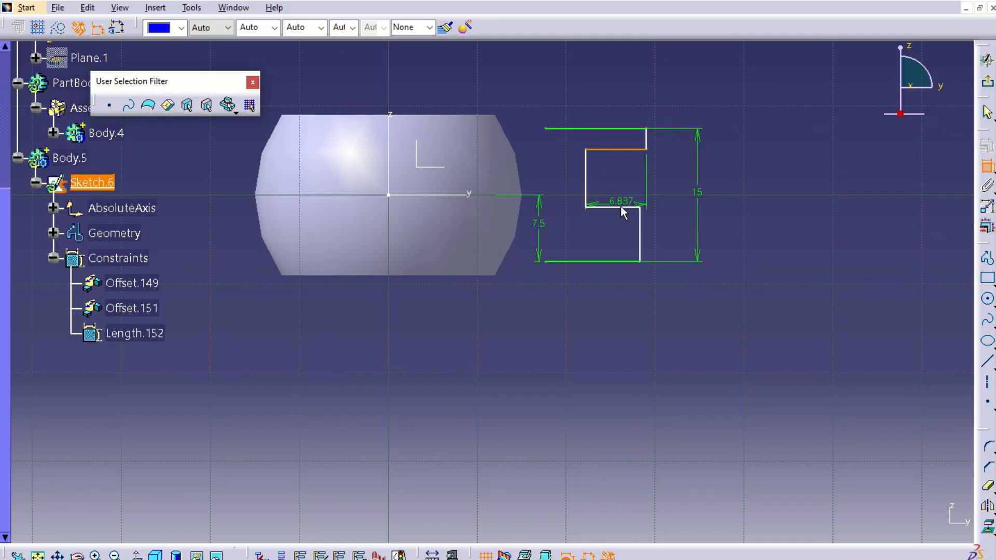
{"action": "left_click", "coordinate": [630, 207]}
{"action": "left_click", "coordinate": [664, 185]}
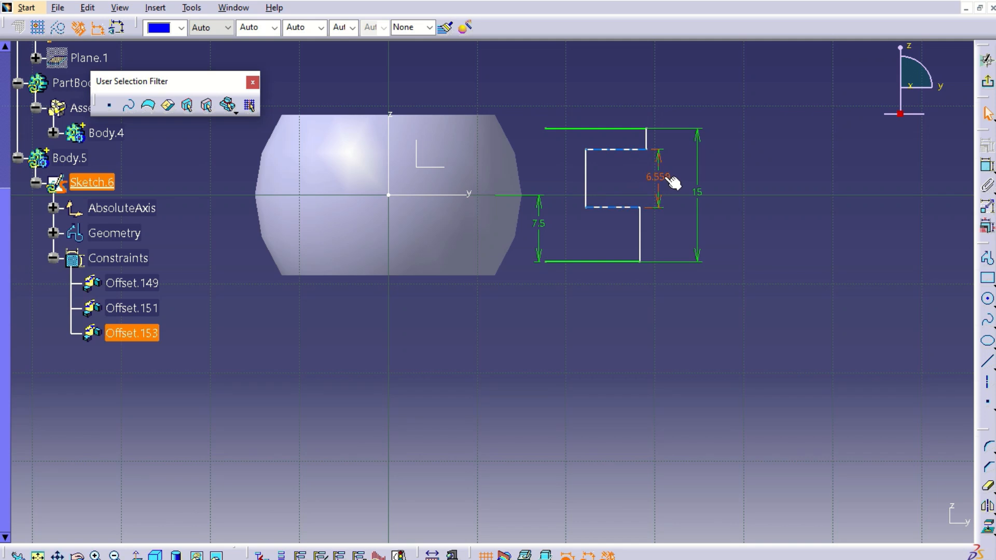
{"action": "double_click", "coordinate": [659, 179]}
{"action": "type", "text": "5"}
{"action": "key", "text": "Return"}
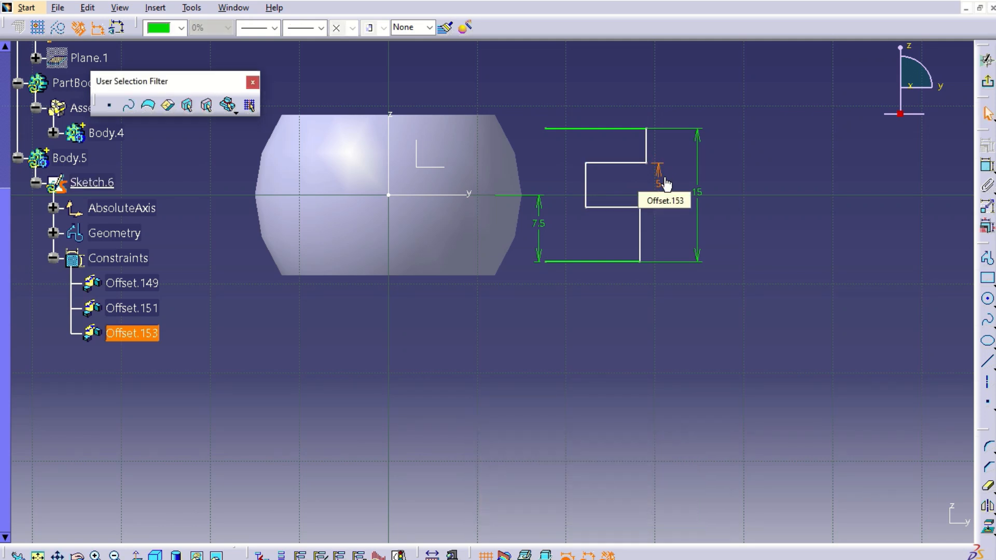
{"action": "left_click", "coordinate": [829, 159]}
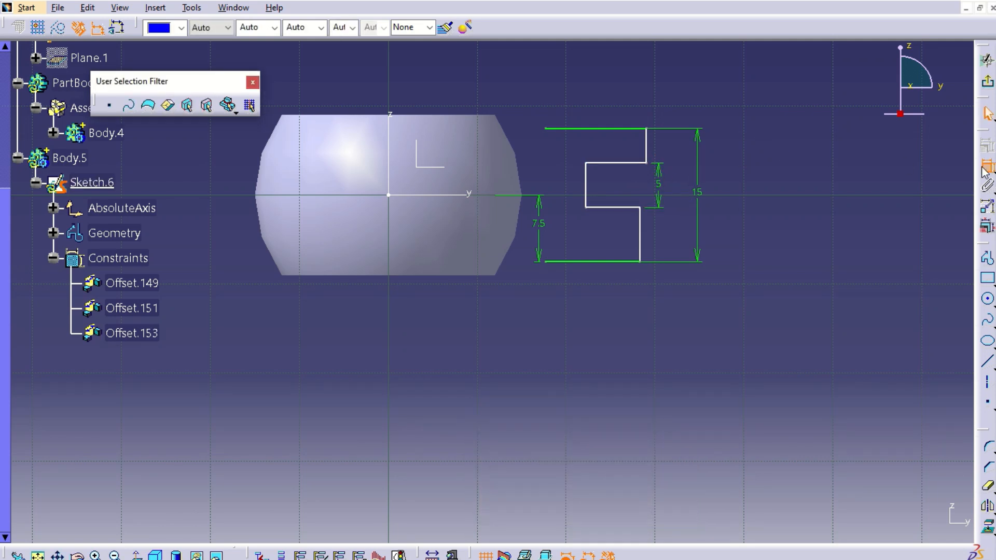
- Dimension the notch's lower horizontal edge from the horizontal axis and set the offset to 2.5 mm
{"action": "left_click", "coordinate": [615, 209]}
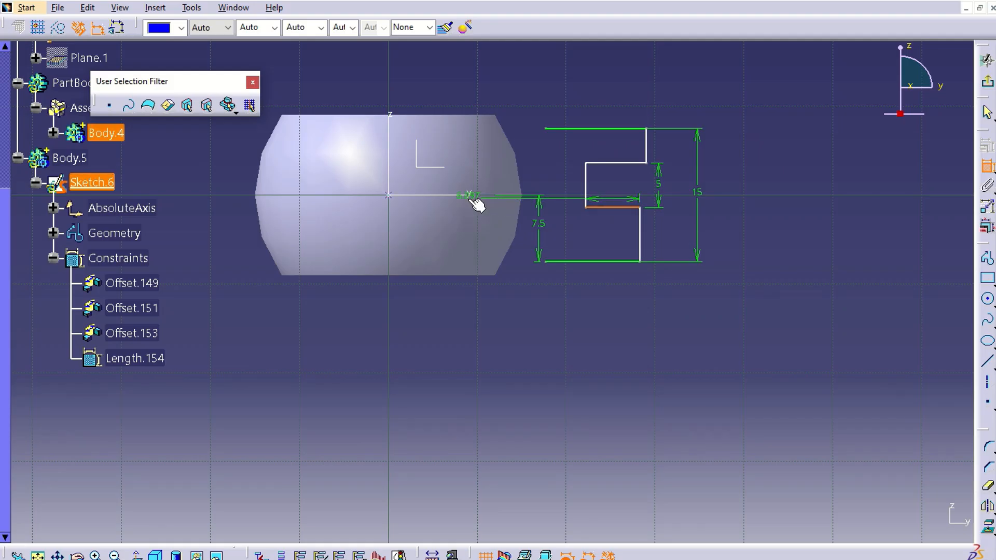
{"action": "left_click", "coordinate": [474, 196]}
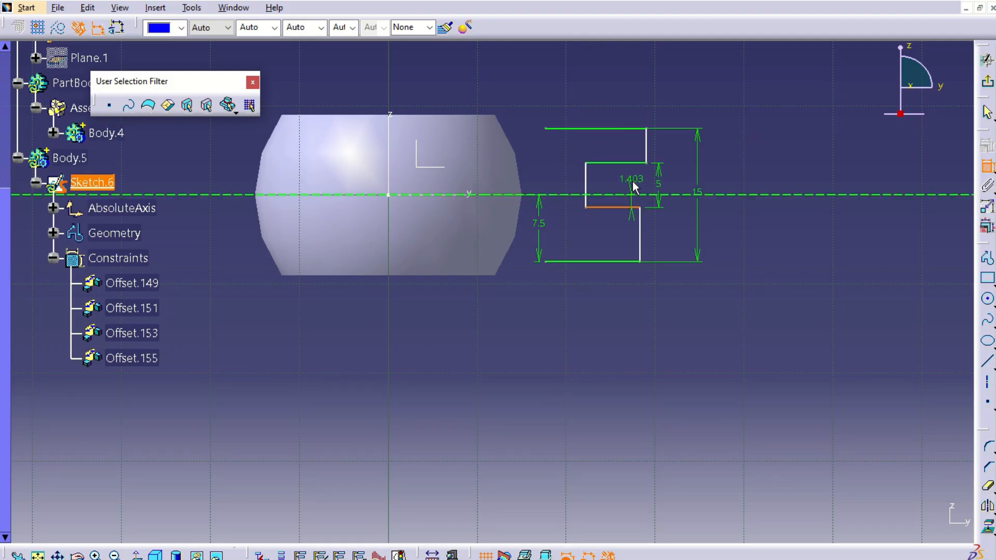
{"action": "left_click", "coordinate": [635, 179]}
{"action": "double_click", "coordinate": [634, 179]}
{"action": "type", "text": "2.5"}
{"action": "key", "text": "Return"}
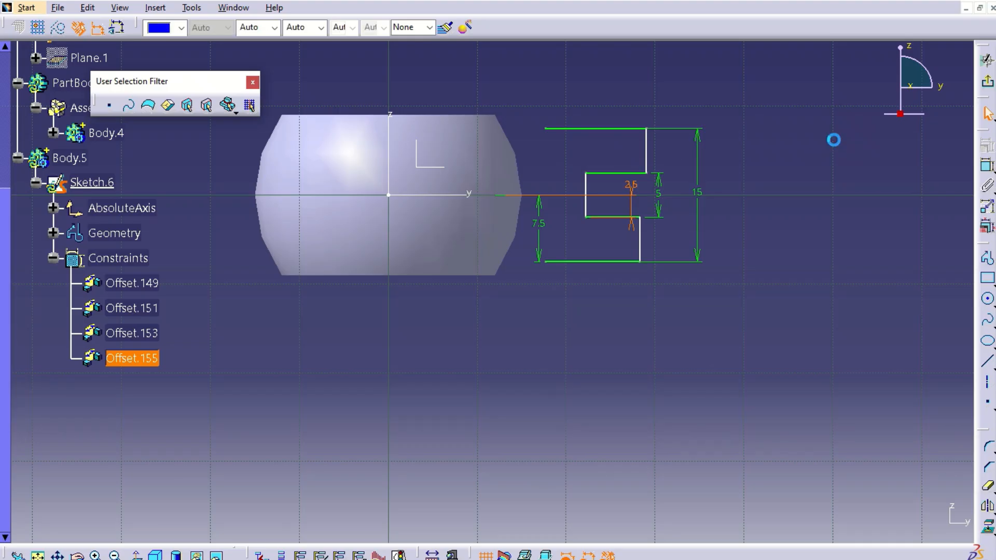
{"action": "left_click", "coordinate": [836, 143]}
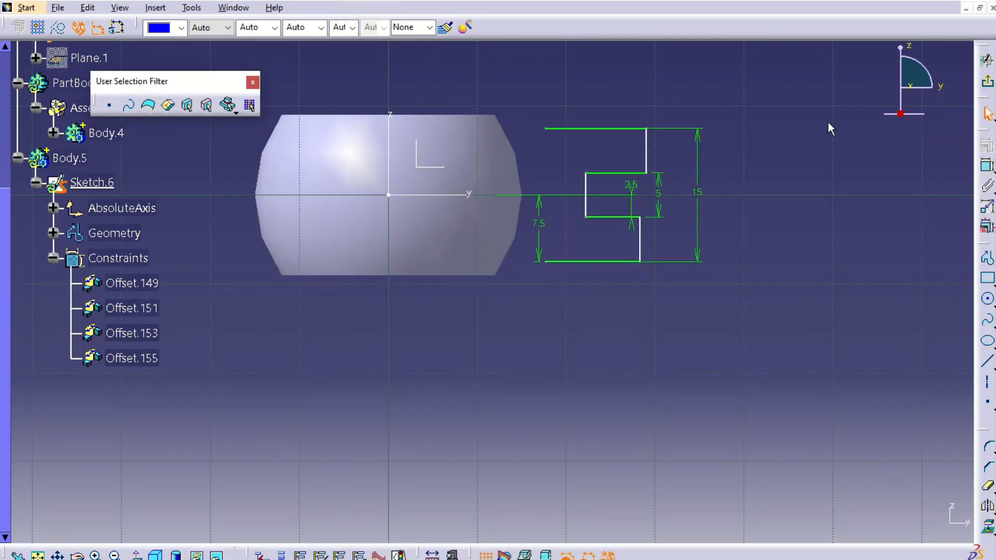
{"action": "left_click", "coordinate": [988, 166]}
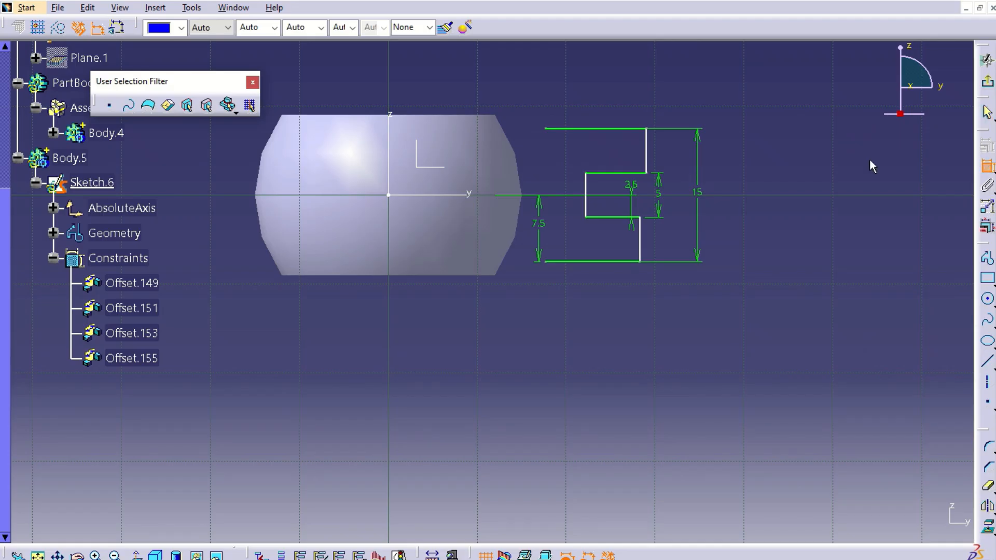
{"action": "left_click", "coordinate": [588, 191]}
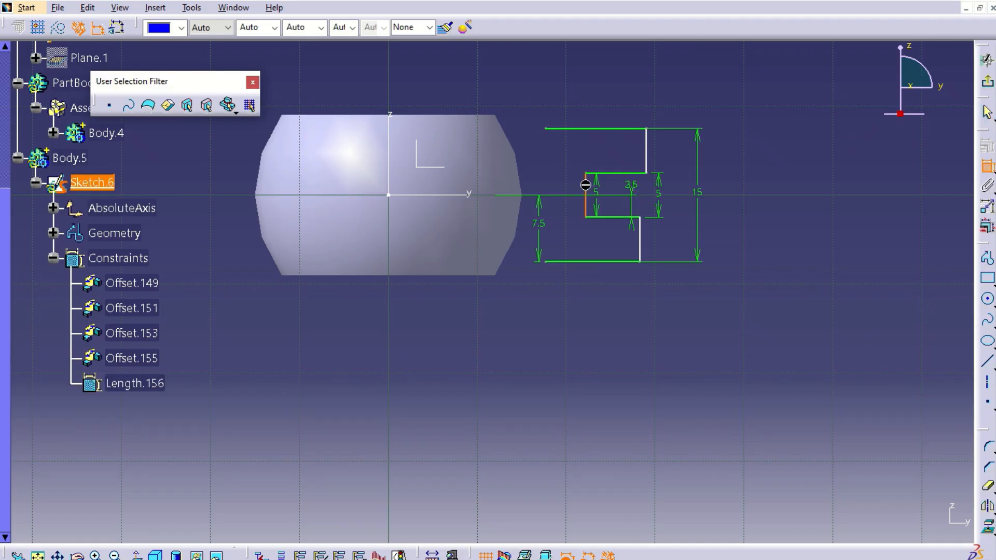
{"action": "left_click", "coordinate": [648, 152]}
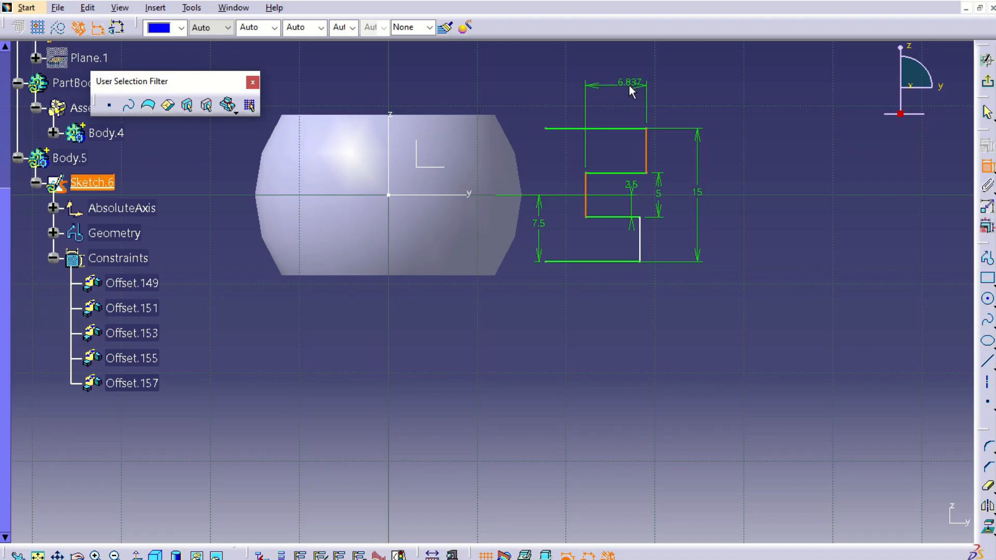
{"action": "key", "text": "Escape"}
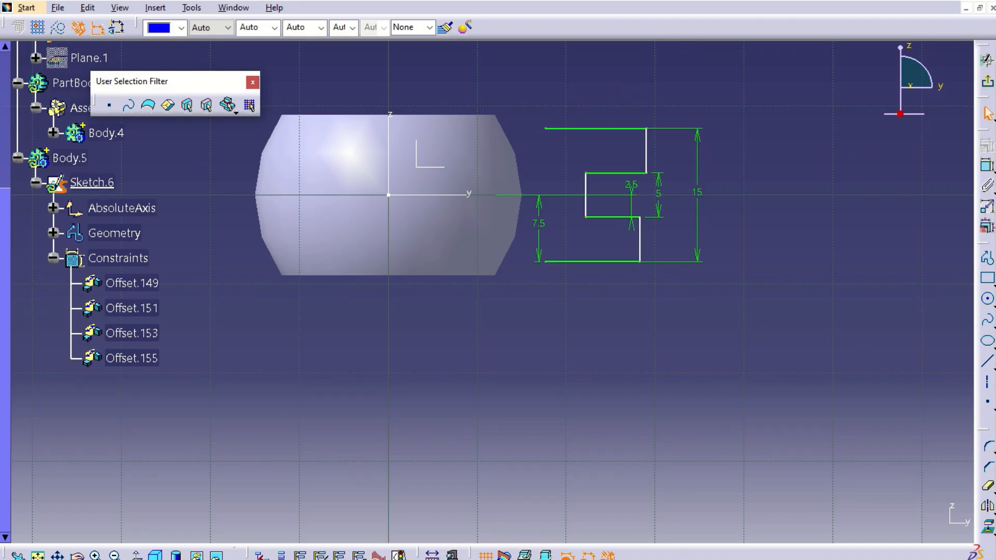
- Check section B-B in the reference drawing and dimension the notch's vertical edge to the upper outer vertical edge at 2.5 mm
{"action": "key", "text": "alt+Tab"}
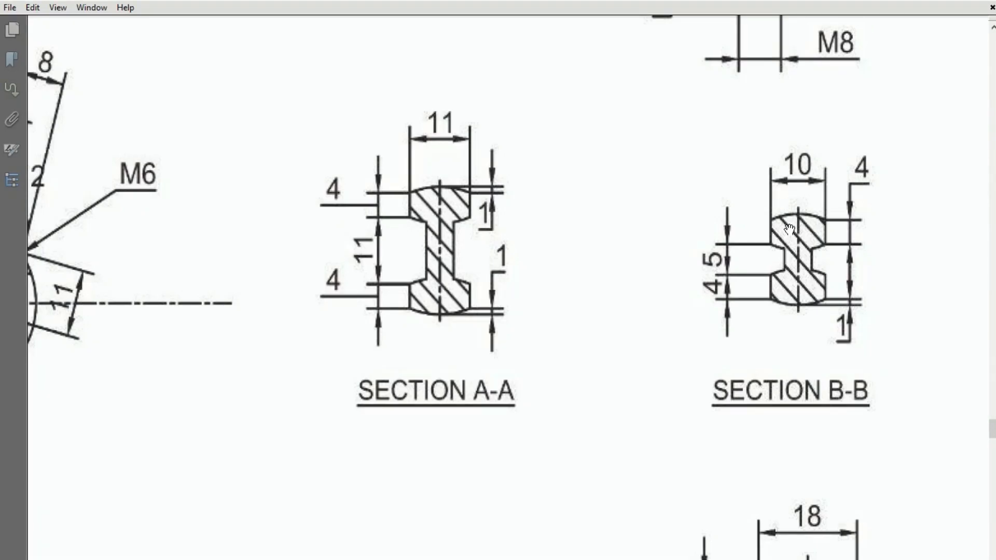
{"action": "key", "text": "alt+Tab"}
{"action": "left_click", "coordinate": [985, 167]}
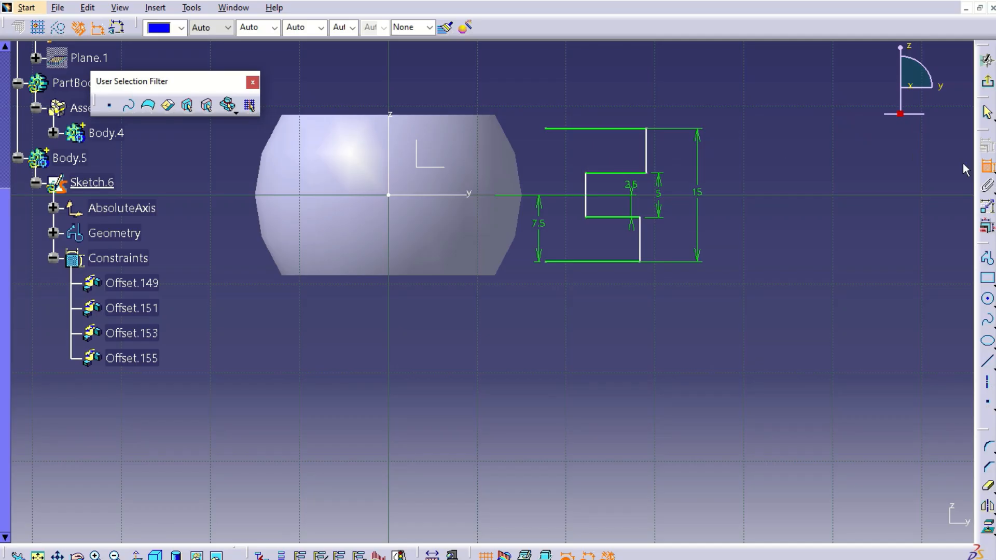
{"action": "left_click", "coordinate": [591, 187]}
{"action": "left_click", "coordinate": [657, 150]}
{"action": "left_click", "coordinate": [628, 90]}
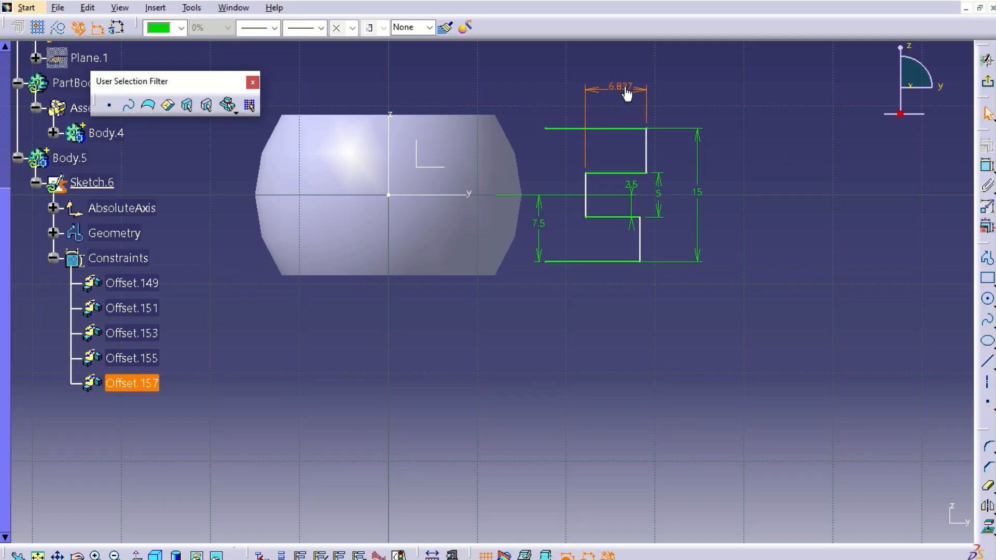
{"action": "double_click", "coordinate": [627, 91]}
{"action": "type", "text": "2.5"}
{"action": "key", "text": "Return"}
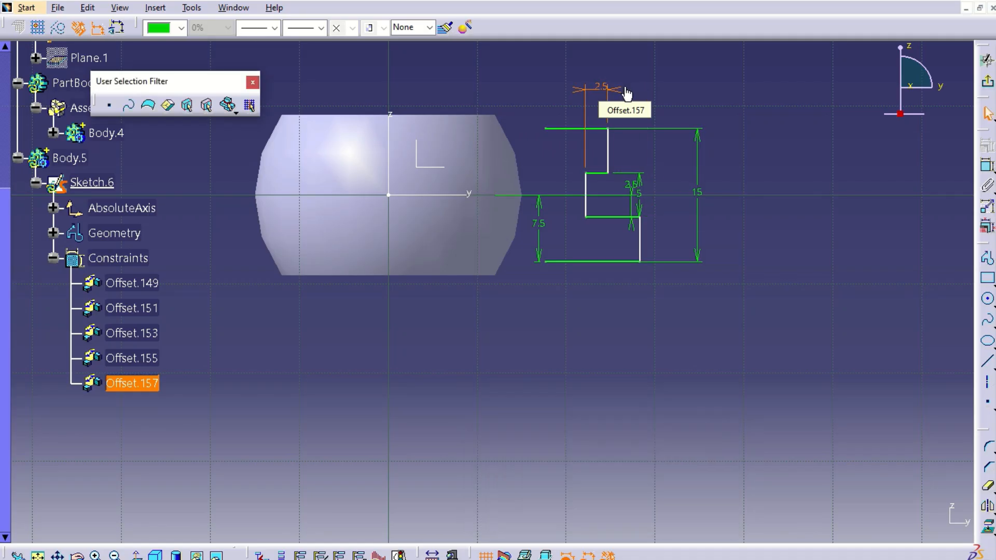
- Dimension the distance between the notch's vertical edge and the lower outer vertical edge and set it to 2.5 mm
{"action": "left_click", "coordinate": [987, 169]}
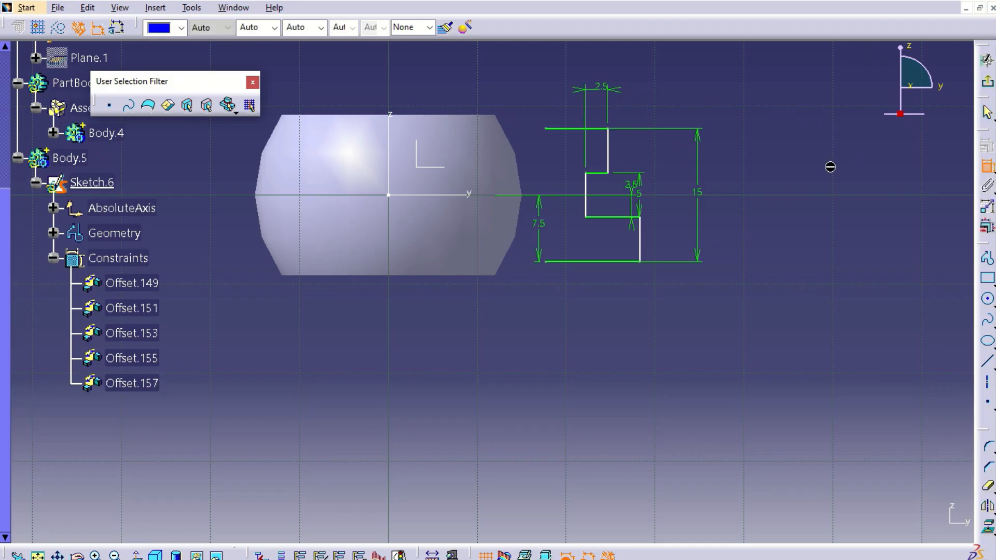
{"action": "left_click", "coordinate": [587, 194]}
{"action": "left_click", "coordinate": [654, 232]}
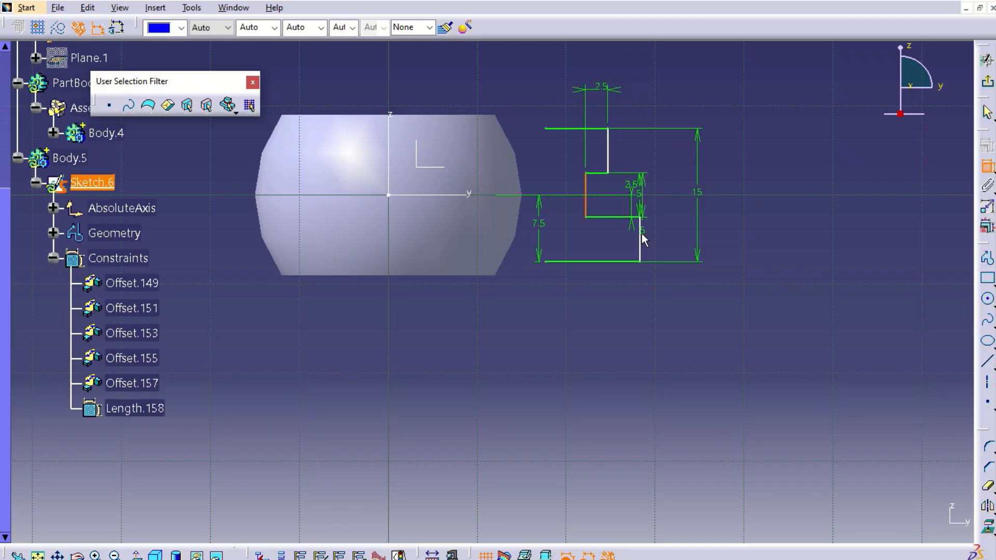
{"action": "left_click", "coordinate": [641, 237]}
{"action": "left_click", "coordinate": [604, 243]}
{"action": "double_click", "coordinate": [604, 242]}
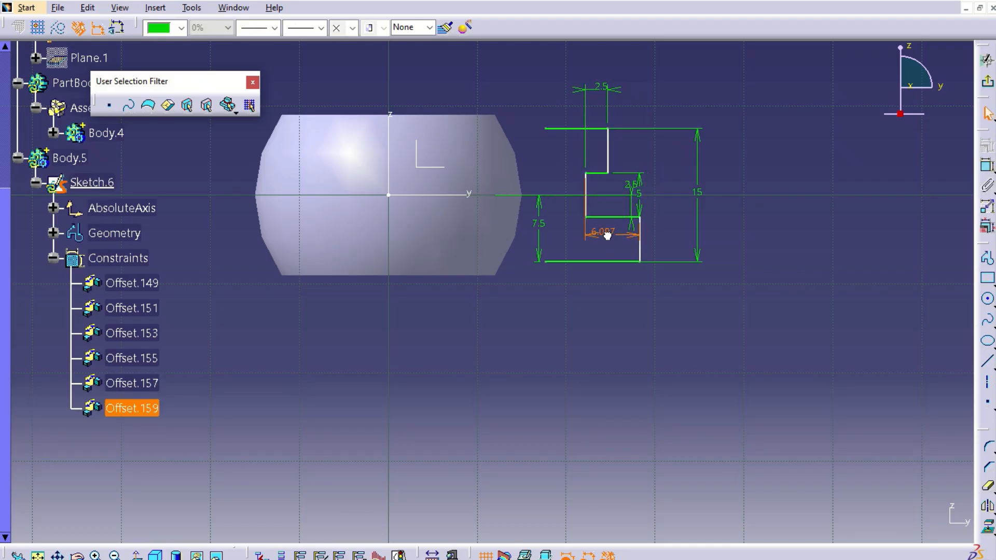
{"action": "type", "text": "2.5mm"}
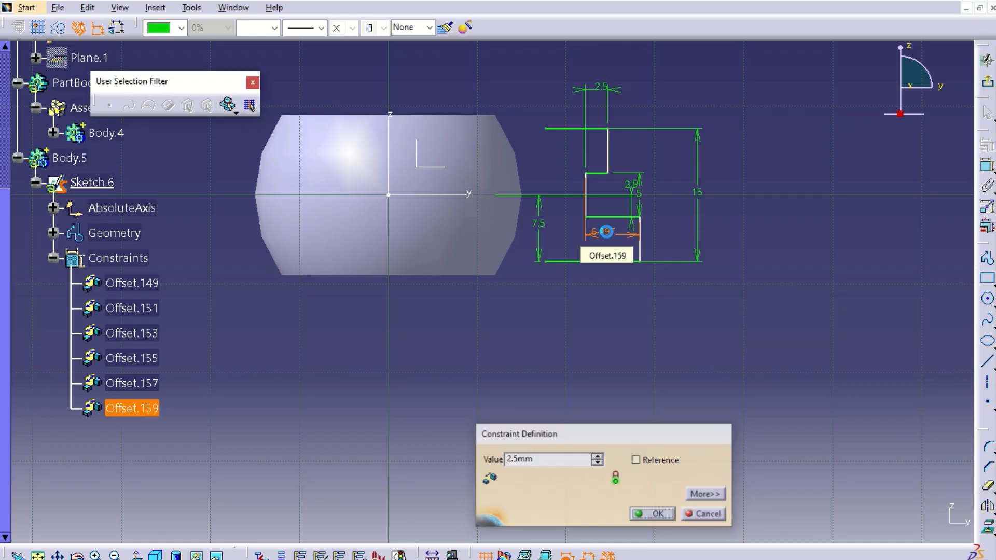
{"action": "key", "text": "Return"}
- Move the upper 2.5 mm dimension down beside its edge and bring the 15 mm height dimension closer to the profile
{"action": "left_click", "coordinate": [603, 94]}
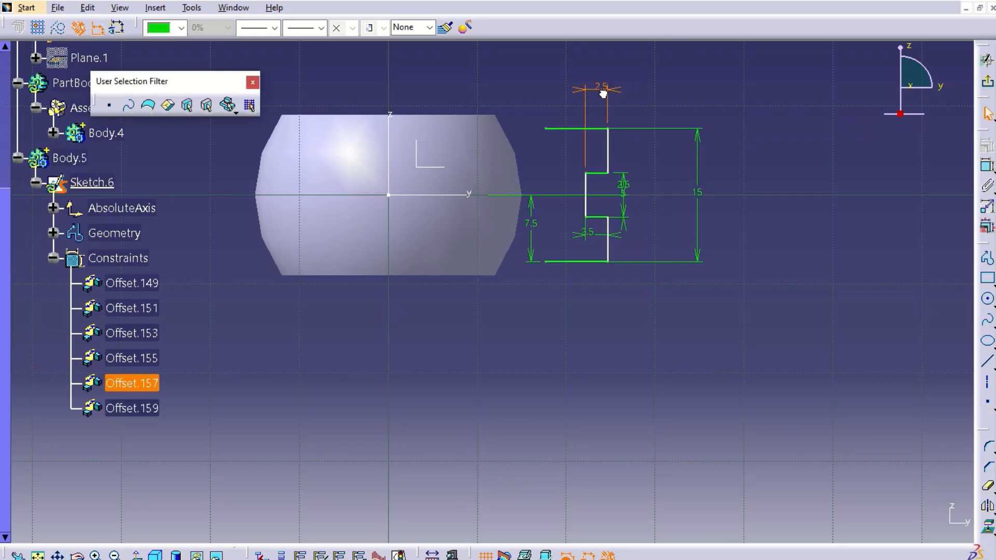
{"action": "left_click_drag", "start_coordinate": [622, 93], "coordinate": [602, 156]}
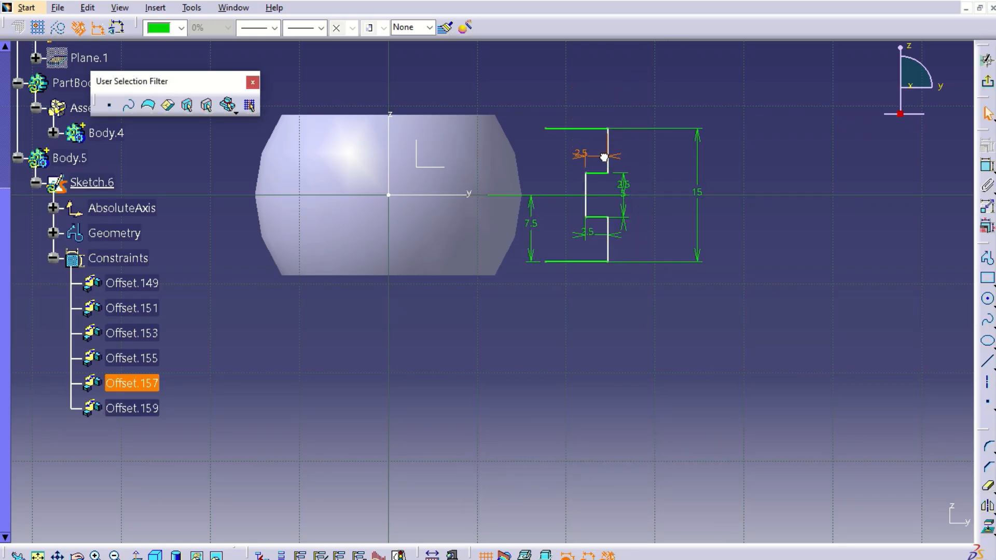
{"action": "left_click", "coordinate": [707, 195]}
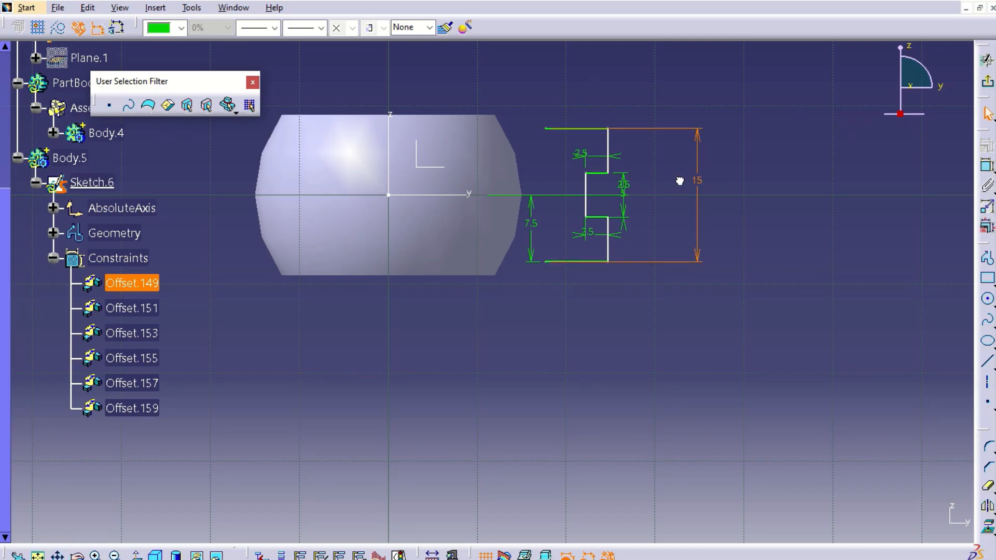
{"action": "left_click_drag", "start_coordinate": [701, 145], "coordinate": [654, 138]}
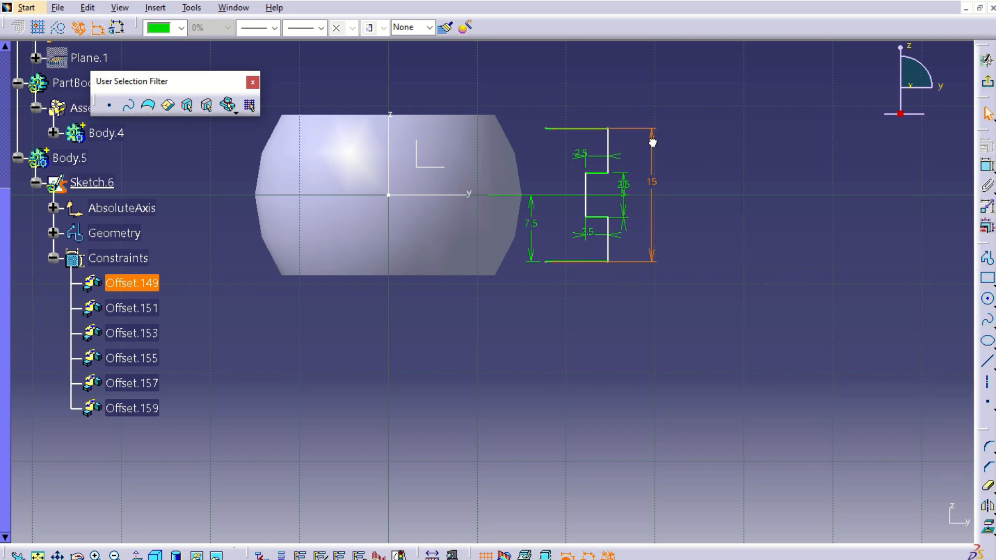
{"action": "left_click", "coordinate": [768, 145]}
{"action": "mouse_move", "coordinate": [814, 159]}
{"action": "middle_mouse_down"}
{"action": "mouse_move", "coordinate": [817, 151]}
{"action": "mouse_move", "coordinate": [818, 166]}
{"action": "middle_mouse_up"}
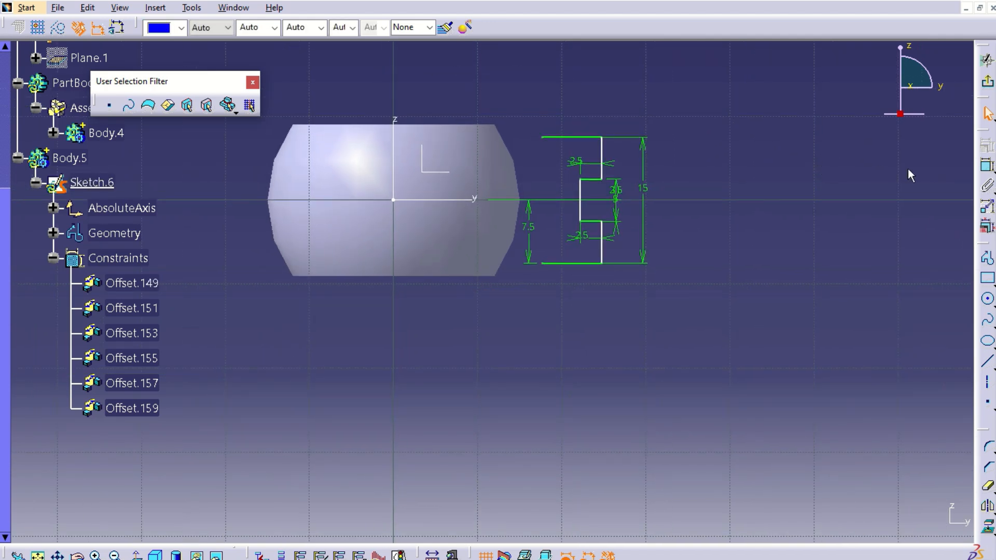
- Try to dimension the upper outer vertical edge from the vertical axis with an offset of 5 mm
{"action": "left_click", "coordinate": [603, 154]}
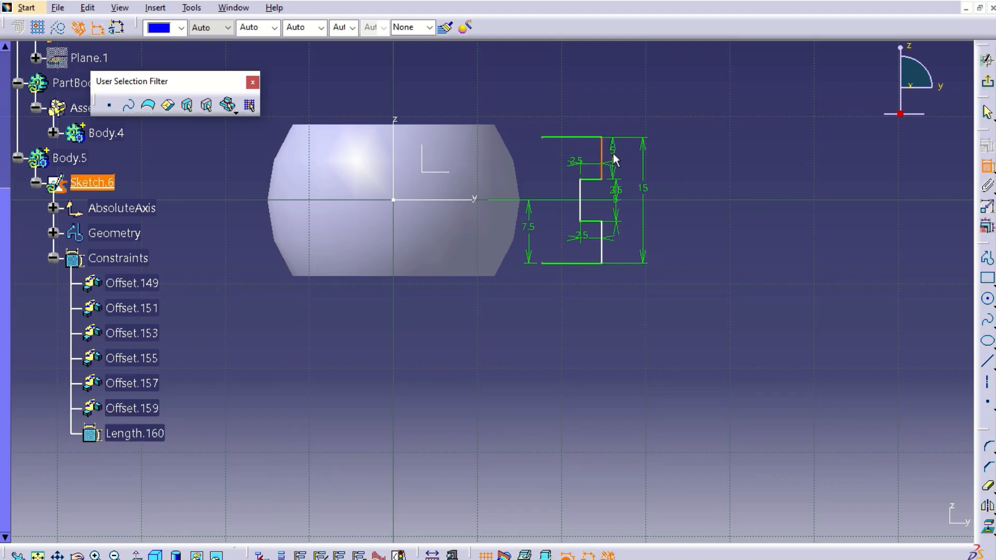
{"action": "left_click", "coordinate": [402, 120]}
{"action": "left_click", "coordinate": [484, 92]}
{"action": "double_click", "coordinate": [485, 89]}
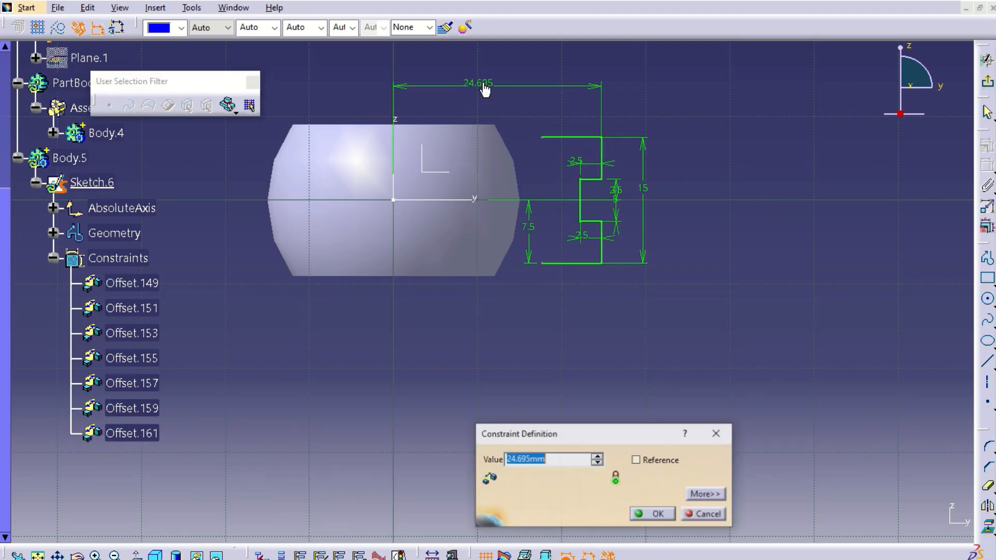
{"action": "type", "text": "5"}
{"action": "key", "text": "Return"}
{"action": "mouse_move", "coordinate": [640, 125]}
{"action": "middle_mouse_down"}
{"action": "mouse_move", "coordinate": [681, 136]}
{"action": "mouse_move", "coordinate": [692, 98]}
{"action": "mouse_move", "coordinate": [688, 120]}
{"action": "middle_mouse_up"}
{"action": "left_click", "coordinate": [680, 136]}
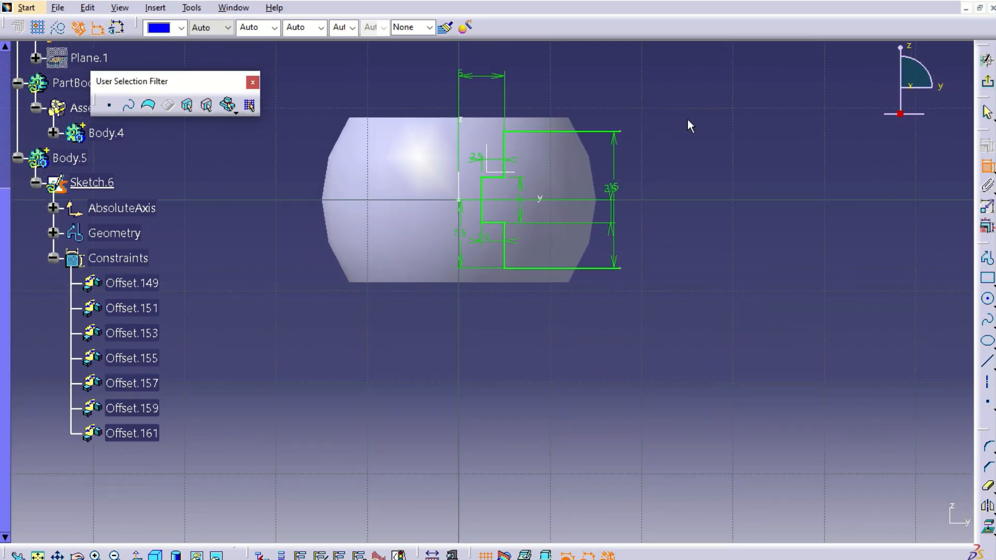
- Undo the last offset change and delete the dimension between the profile and the vertical axis
{"action": "key", "text": "ctrl+z"}
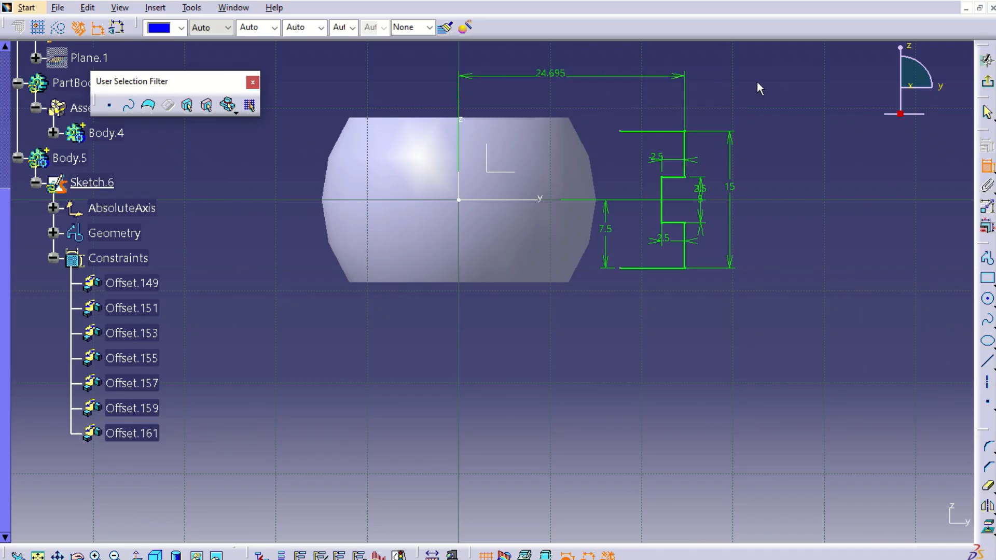
{"action": "left_click_drag", "start_coordinate": [730, 80], "coordinate": [462, 57]}
{"action": "left_click", "coordinate": [608, 76]}
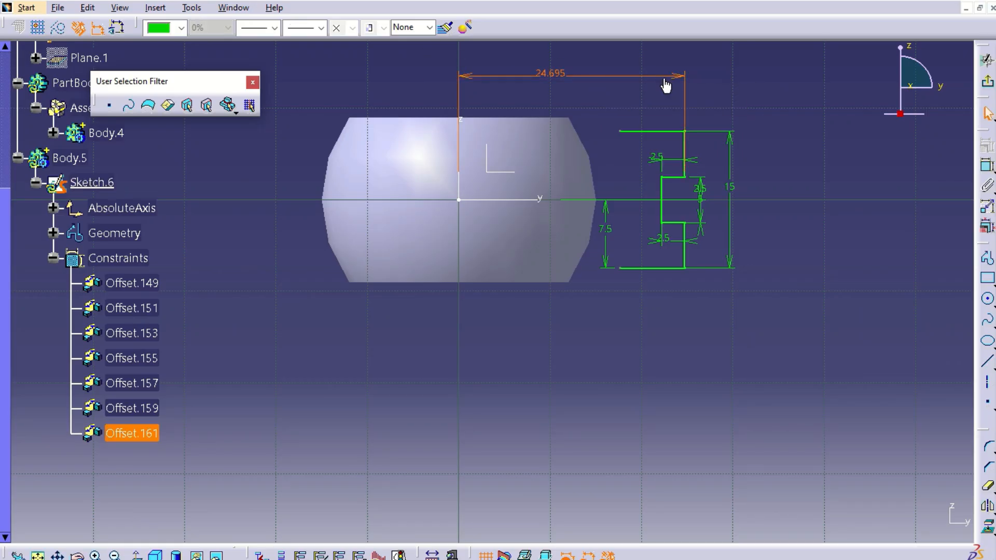
{"action": "key", "text": "Delete"}
- Select the whole notched profile and move it horizontally over the ring, close to the vertical axis
{"action": "left_click_drag", "start_coordinate": [613, 98], "coordinate": [694, 327]}
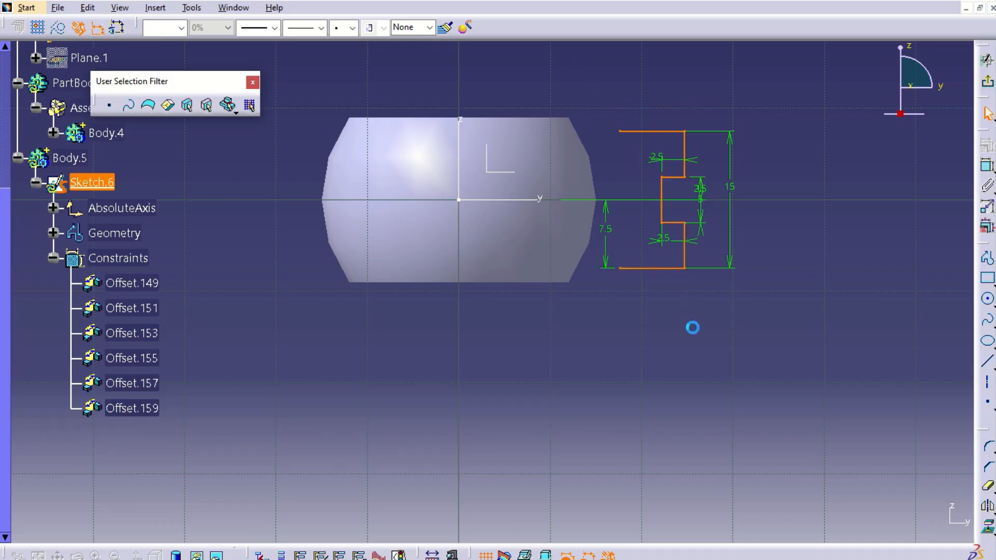
{"action": "mouse_move", "coordinate": [663, 195]}
{"action": "left_mouse_down"}
{"action": "mouse_move", "coordinate": [498, 196]}
{"action": "mouse_move", "coordinate": [514, 194]}
{"action": "left_mouse_up"}
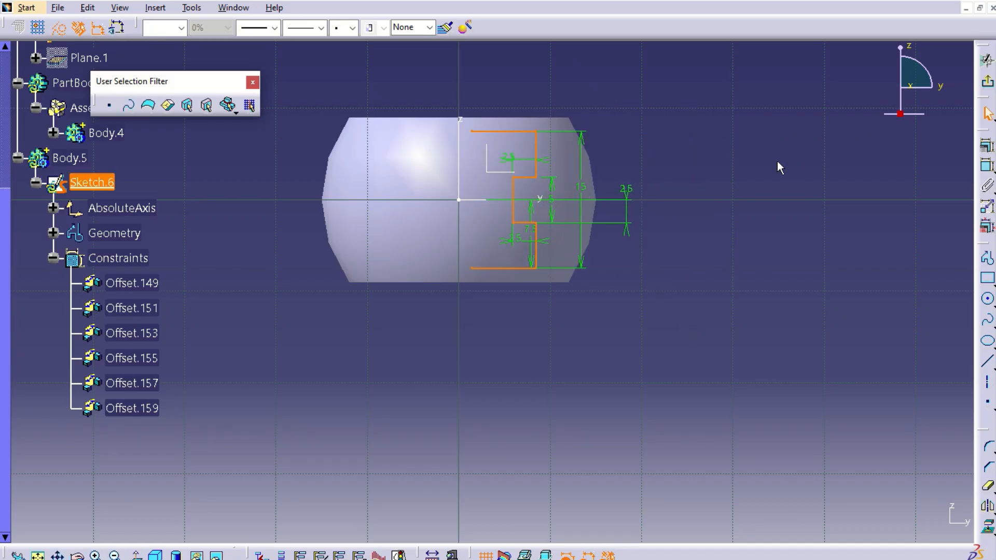
{"action": "left_click", "coordinate": [817, 202]}
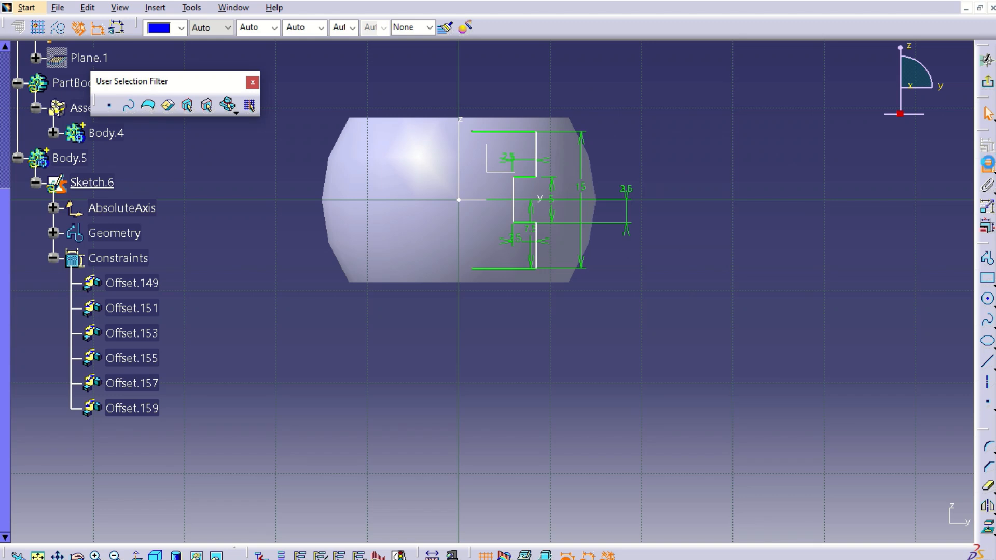
- Dimension the upper outer vertical edge from the vertical axis and set the offset to 5 mm
{"action": "left_click", "coordinate": [541, 150]}
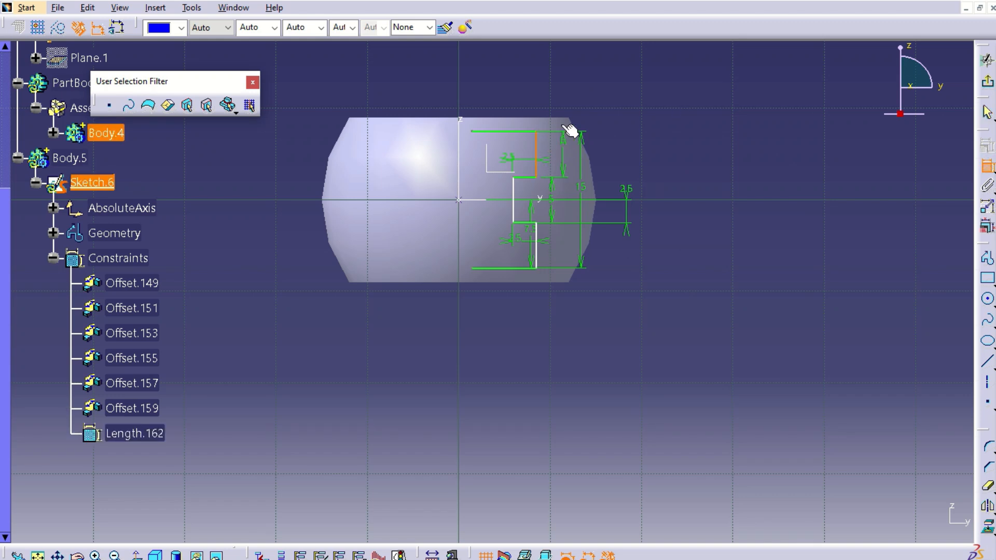
{"action": "left_click", "coordinate": [460, 122]}
{"action": "left_click", "coordinate": [503, 79]}
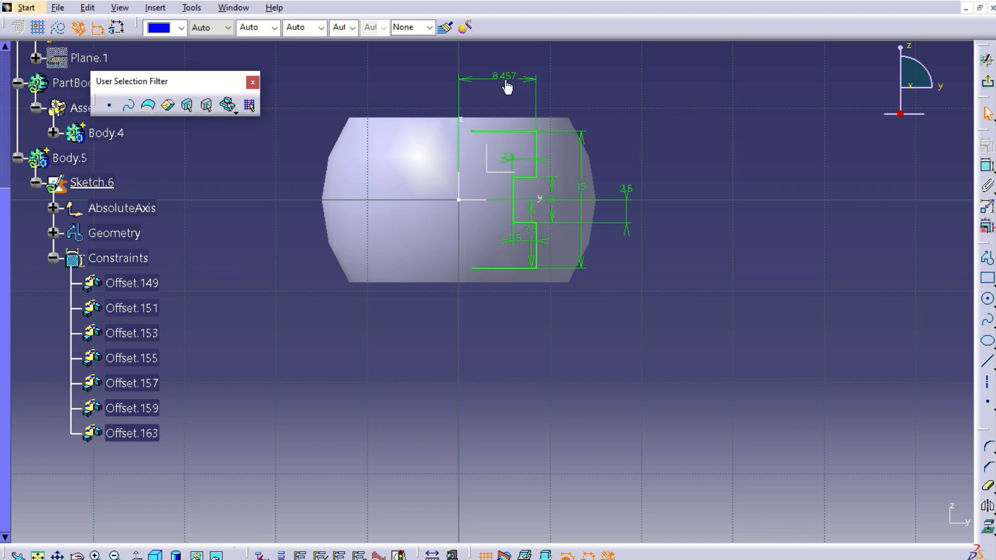
{"action": "double_click", "coordinate": [508, 83]}
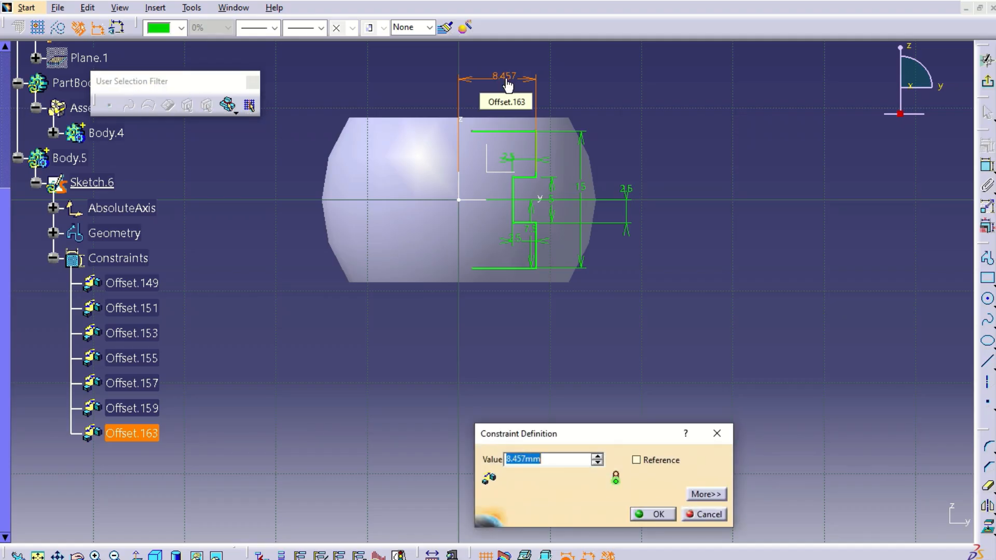
{"action": "type", "text": "5mm"}
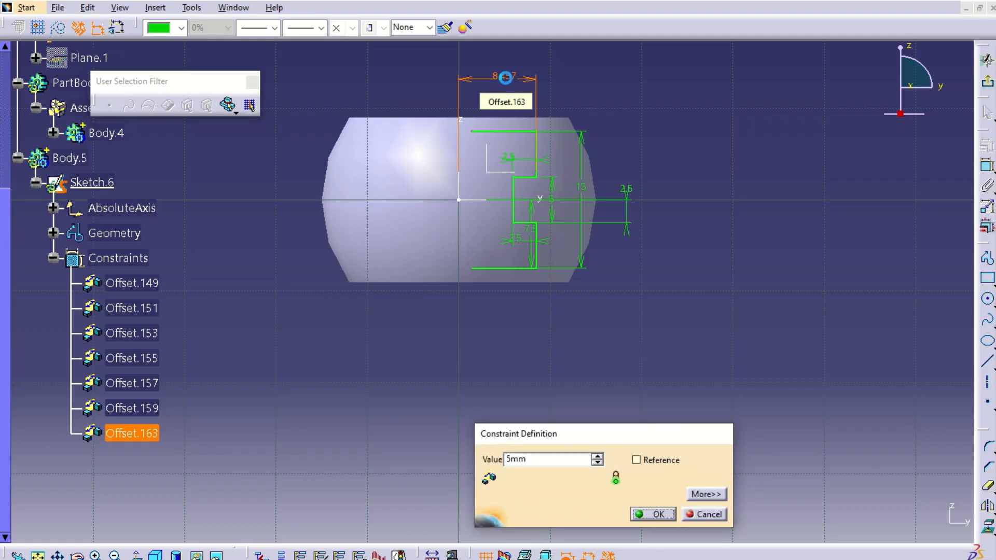
{"action": "key", "text": "Return"}
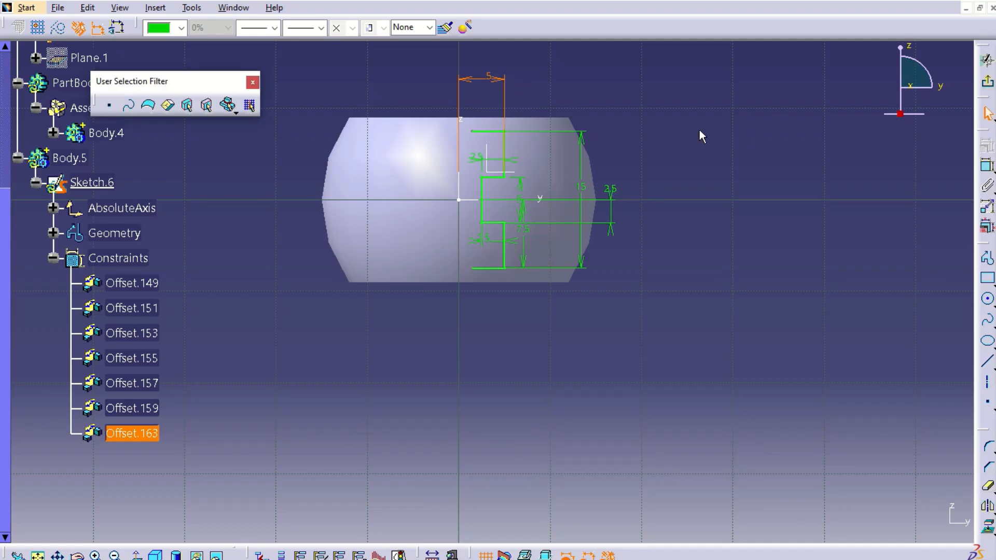
{"action": "left_click", "coordinate": [688, 149]}
- Draw a vertical axis line through the origin along the sketch's vertical axis, extending beyond the ring at both ends
{"action": "mouse_move", "coordinate": [773, 146]}
{"action": "middle_mouse_down"}
{"action": "mouse_move", "coordinate": [912, 173]}
{"action": "mouse_move", "coordinate": [863, 222]}
{"action": "mouse_move", "coordinate": [868, 208]}
{"action": "middle_mouse_up"}
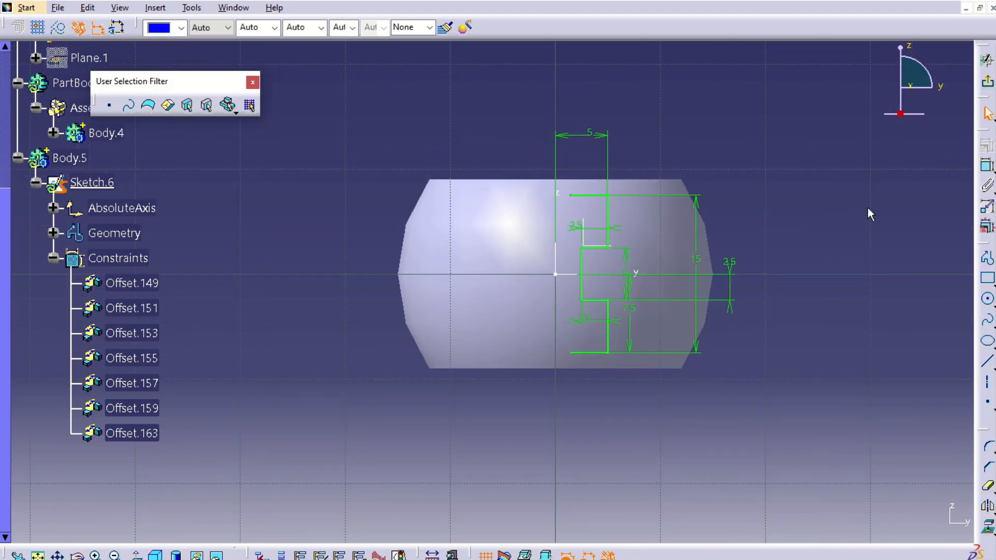
{"action": "left_click", "coordinate": [988, 386]}
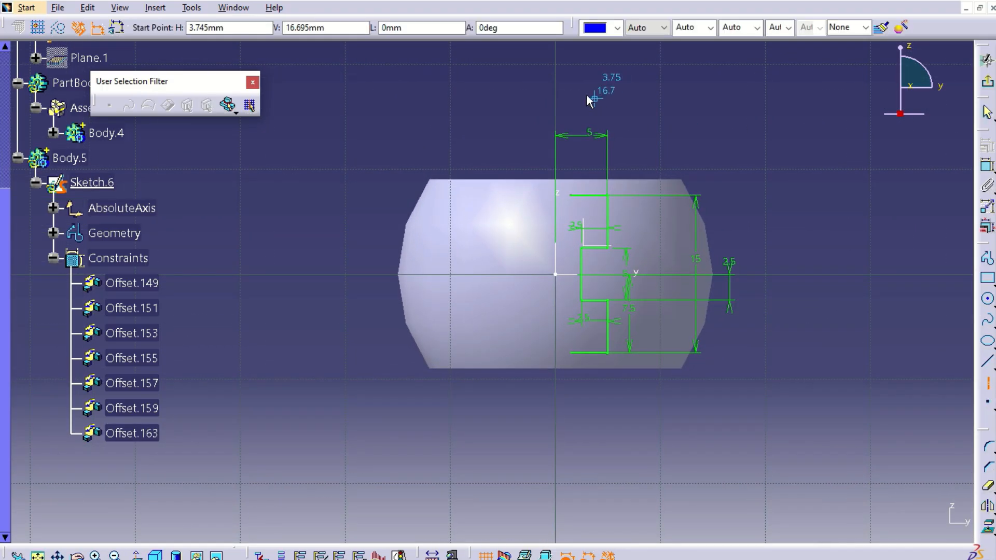
{"action": "left_click", "coordinate": [554, 79]}
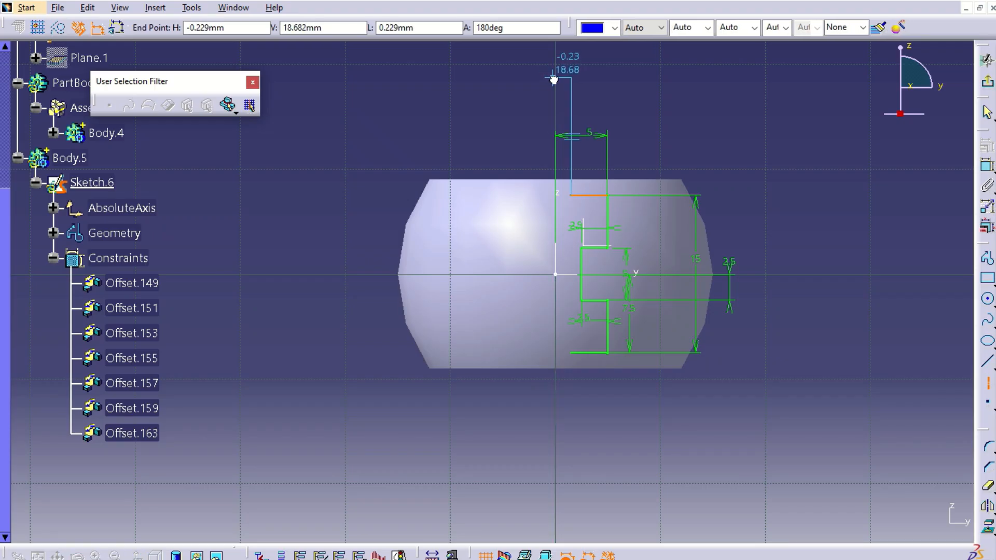
{"action": "left_click", "coordinate": [555, 435]}
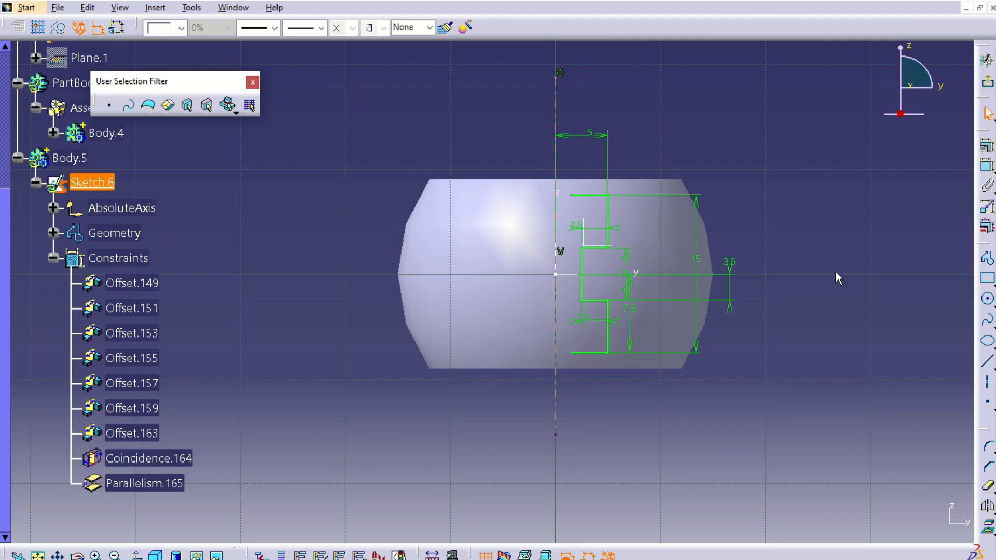
{"action": "left_click", "coordinate": [879, 176]}
- Select the whole notched profile and mirror it about the vertical axis line
{"action": "left_click_drag", "start_coordinate": [655, 407], "coordinate": [566, 172]}
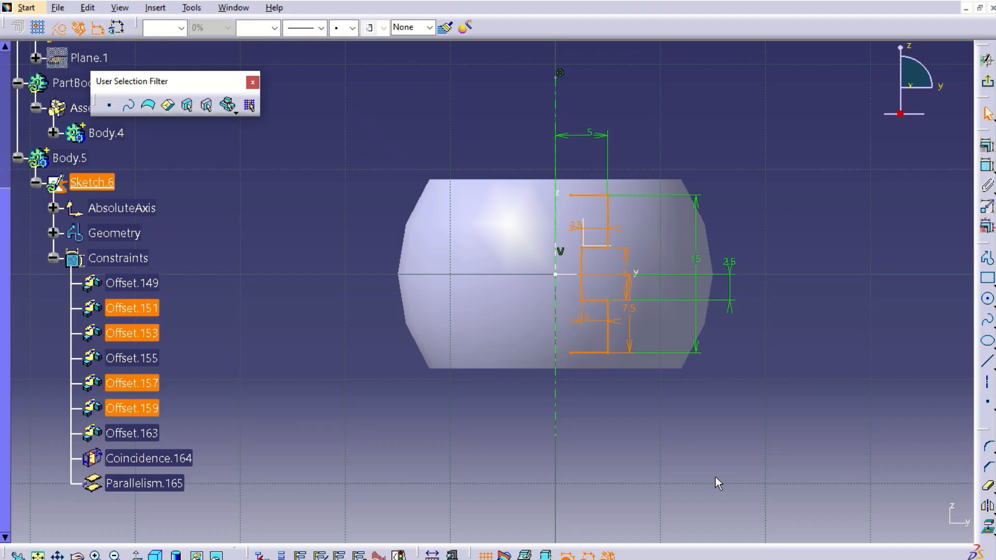
{"action": "left_click", "coordinate": [989, 507]}
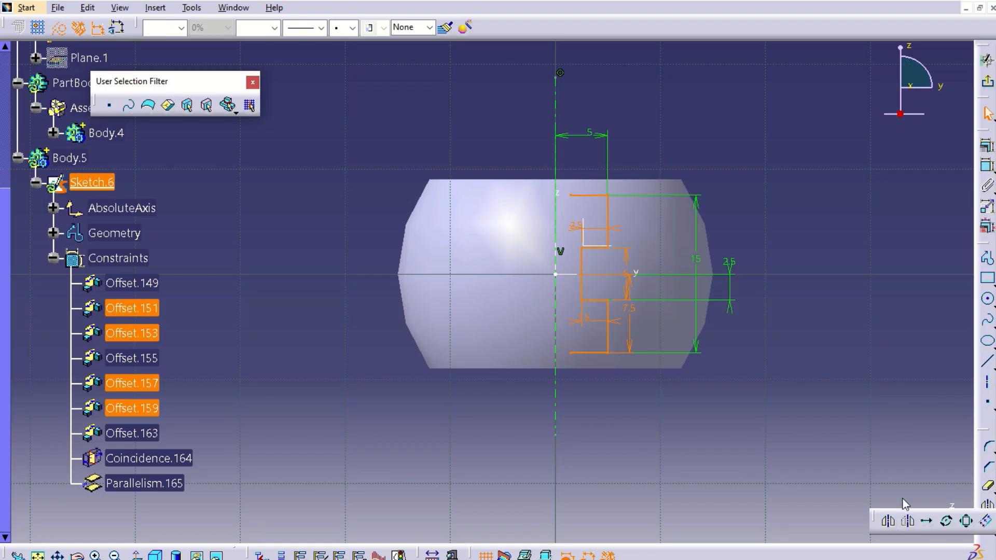
{"action": "left_click", "coordinate": [888, 520]}
{"action": "left_click", "coordinate": [556, 96]}
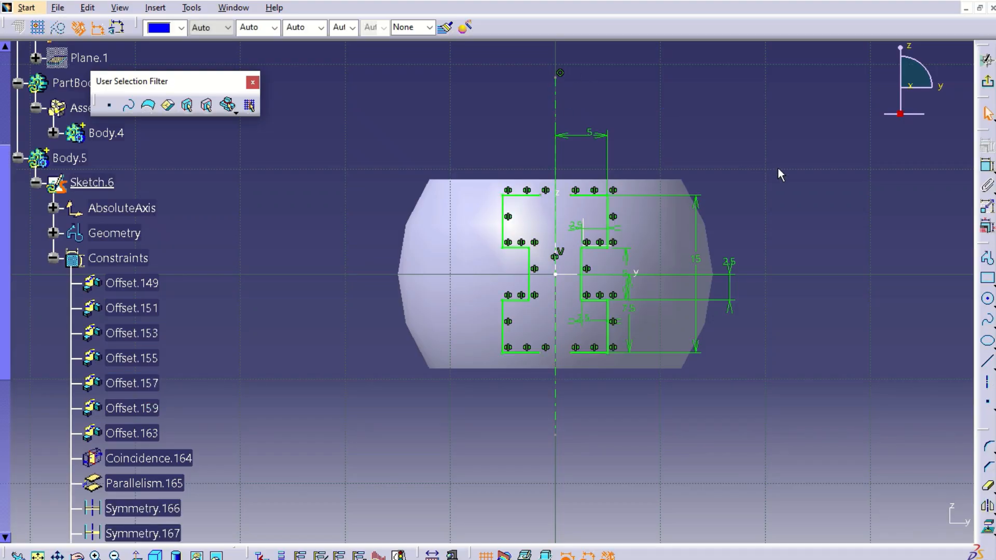
- Delete all the symmetry constraints, Symmetry.166 through Symmetry.180, from the sketch
{"action": "left_click", "coordinate": [166, 509]}
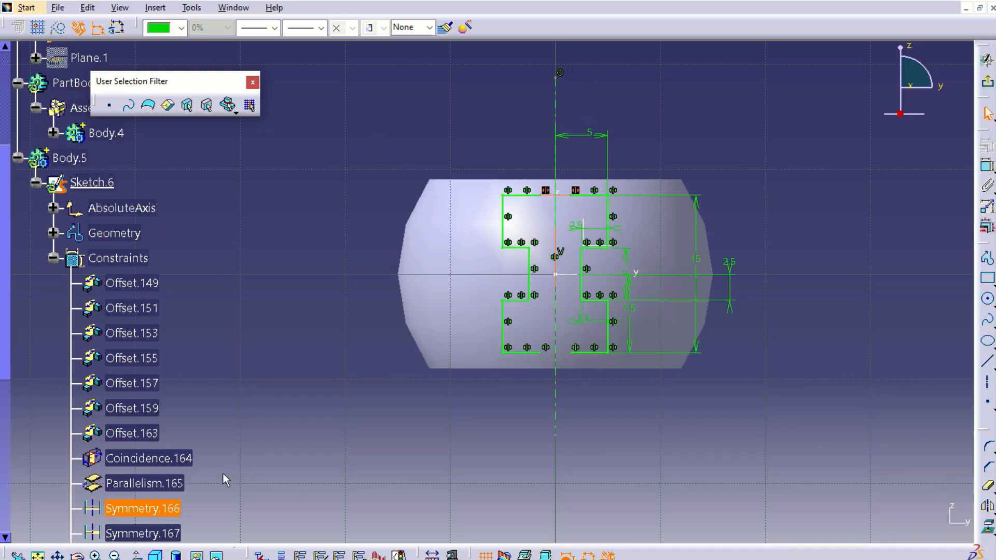
{"action": "scroll", "coordinate": [223, 474], "scroll_direction": "down", "scroll_amount": 3}
{"action": "scroll", "coordinate": [223, 474], "scroll_direction": "down", "scroll_amount": 2}
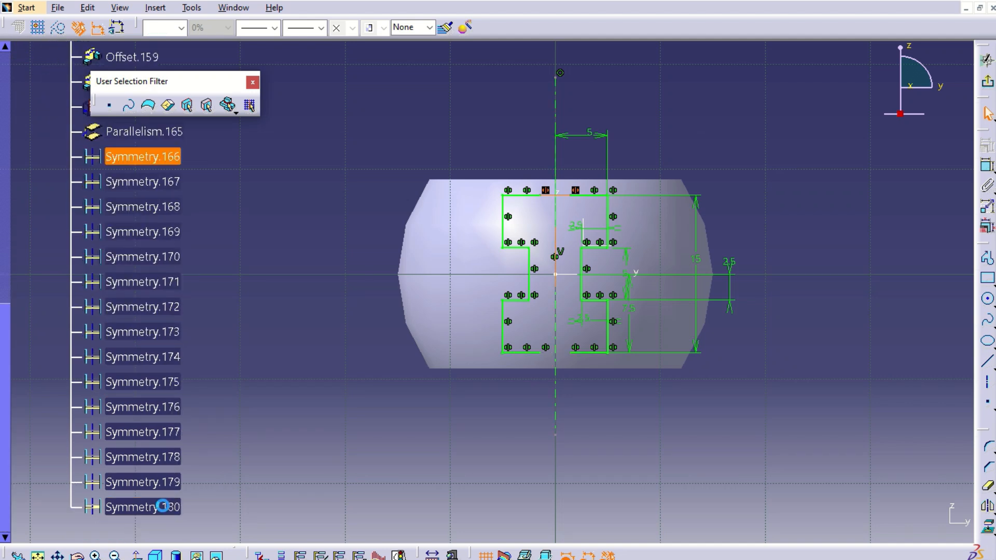
{"action": "left_click", "coordinate": [168, 507], "text": "shift"}
{"action": "key", "text": "Delete"}
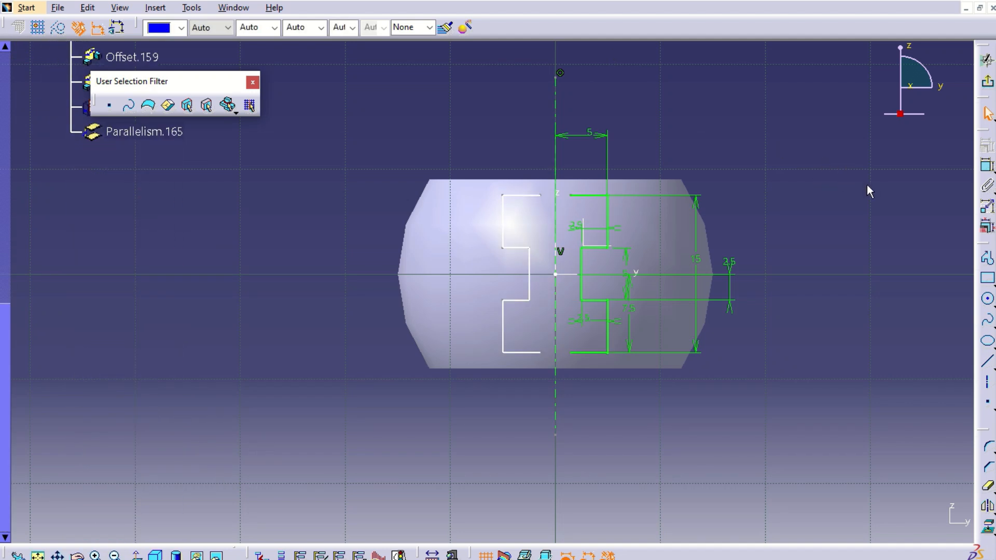
- Delete the short upper and lower horizontal lines of the mirrored half
{"action": "left_click", "coordinate": [525, 195]}
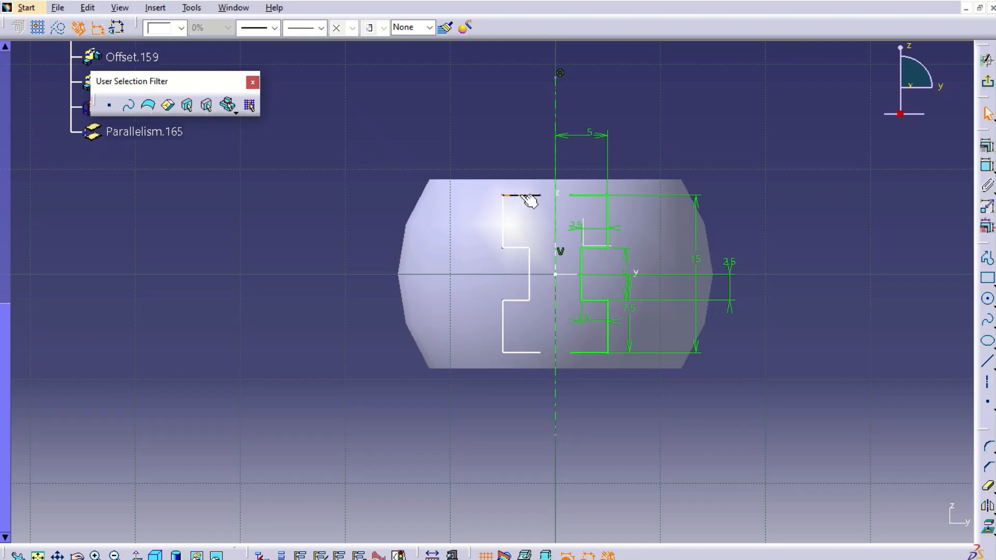
{"action": "key", "text": "Delete"}
{"action": "left_click", "coordinate": [538, 352]}
{"action": "key", "text": "Delete"}
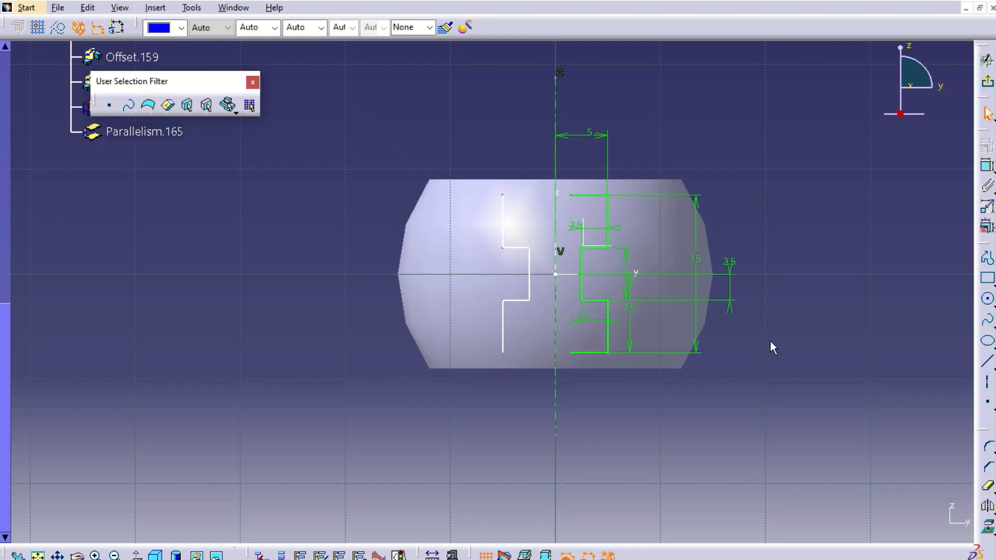
- Trim the mirrored outer vertical edges with the original bottom and top horizontal lines to close the profile
{"action": "left_click", "coordinate": [992, 490]}
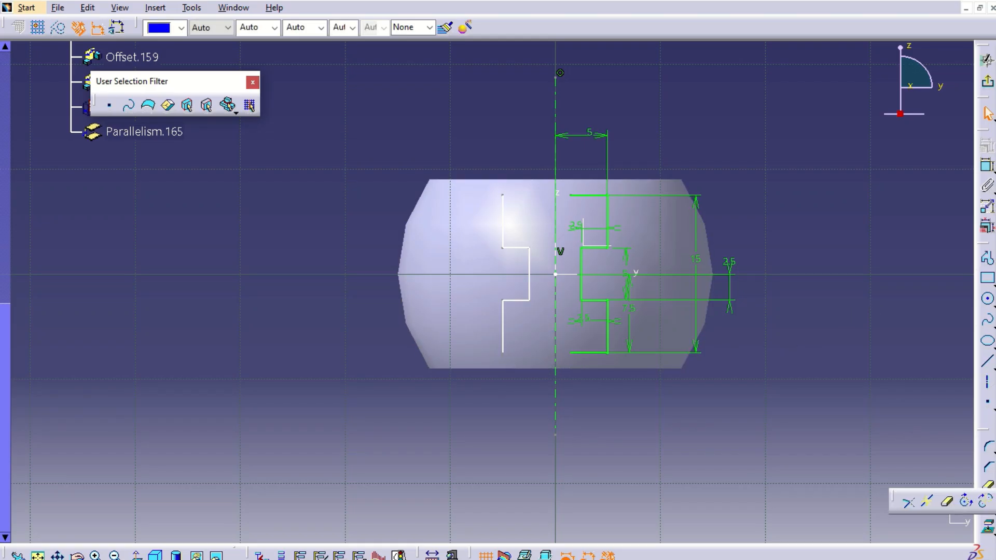
{"action": "left_click", "coordinate": [907, 504]}
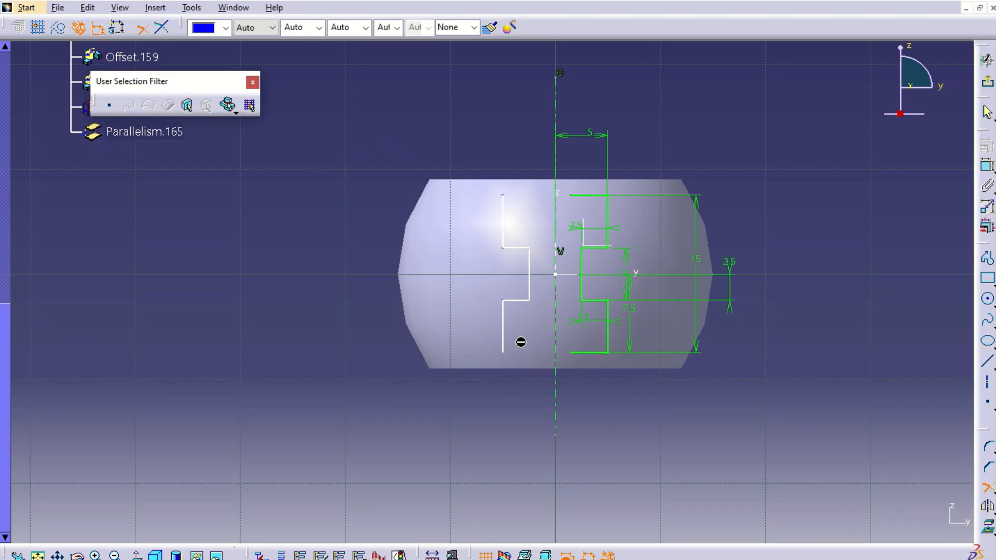
{"action": "left_click", "coordinate": [506, 334]}
{"action": "left_click", "coordinate": [602, 357]}
{"action": "left_click", "coordinate": [504, 217]}
{"action": "left_click", "coordinate": [579, 196]}
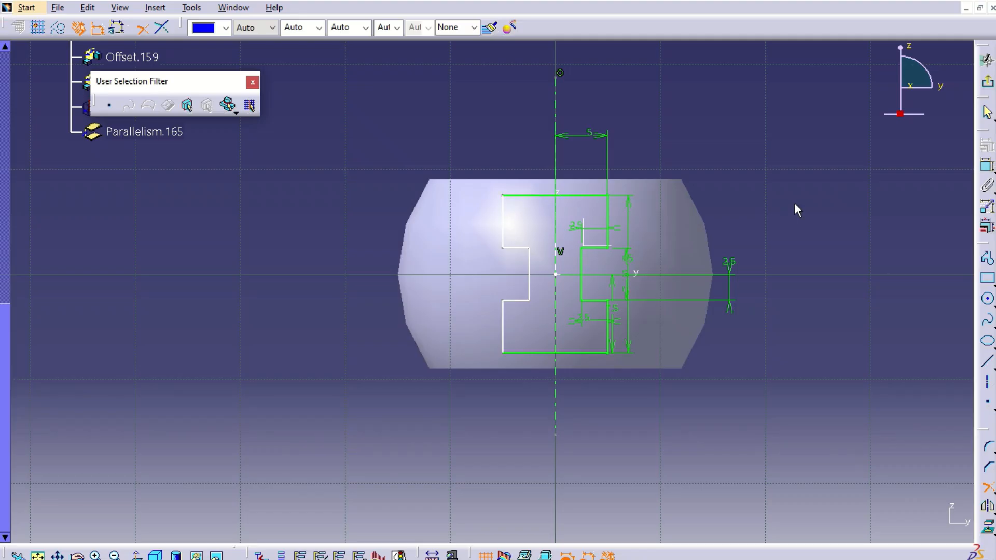
{"action": "key", "text": "Escape"}
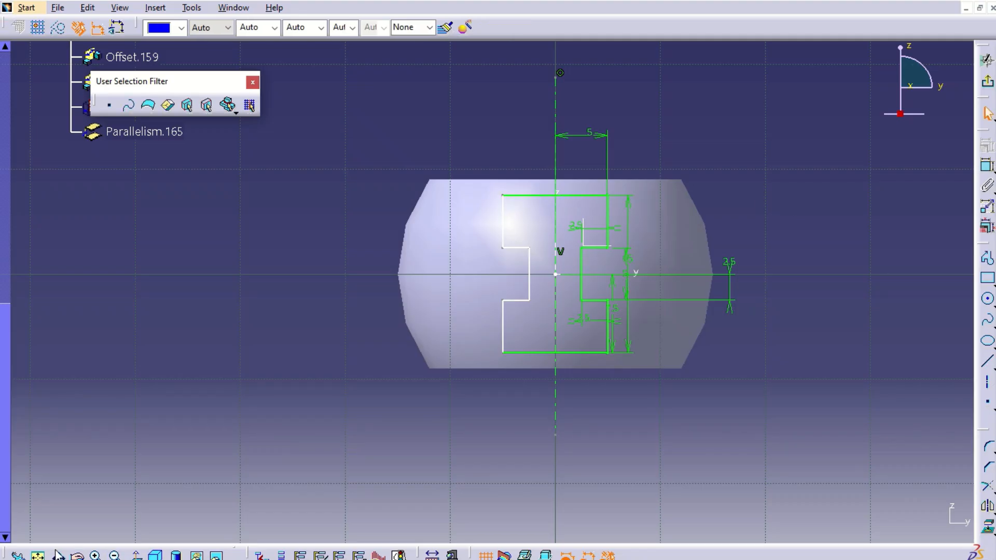
- Move the 5 mm offset dimension down so it sits just above the profile's top edge
{"action": "left_click", "coordinate": [38, 555]}
{"action": "middle_click_drag", "start_coordinate": [378, 397], "coordinate": [386, 244], "text": "ctrl"}
{"action": "mouse_move", "coordinate": [423, 357]}
{"action": "middle_mouse_down"}
{"action": "mouse_move", "coordinate": [436, 356]}
{"action": "mouse_move", "coordinate": [535, 249]}
{"action": "mouse_move", "coordinate": [530, 306]}
{"action": "mouse_move", "coordinate": [561, 283]}
{"action": "middle_mouse_up"}
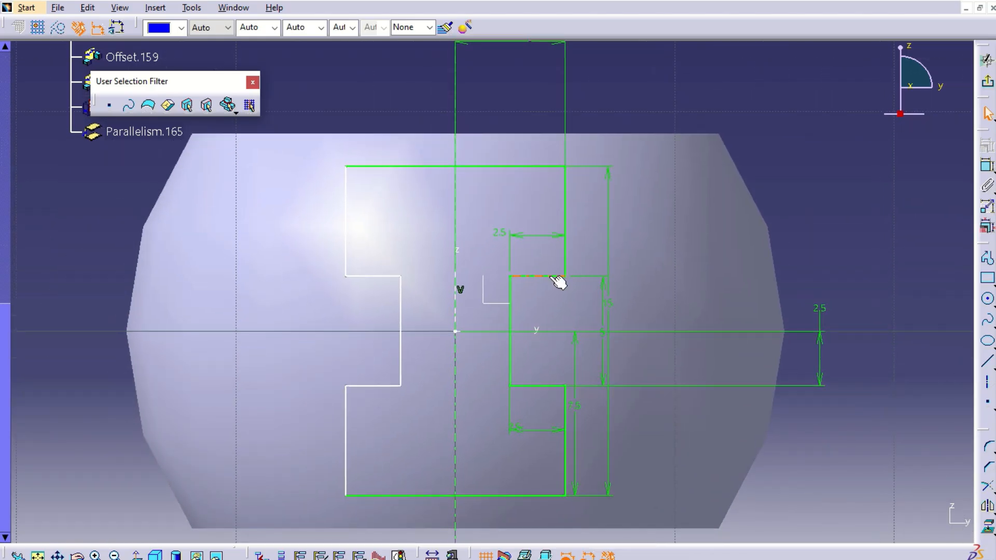
{"action": "left_click_drag", "start_coordinate": [565, 43], "coordinate": [527, 147]}
{"action": "mouse_move", "coordinate": [654, 192]}
{"action": "middle_mouse_down"}
{"action": "mouse_move", "coordinate": [721, 201]}
{"action": "mouse_move", "coordinate": [718, 231]}
{"action": "middle_mouse_up"}
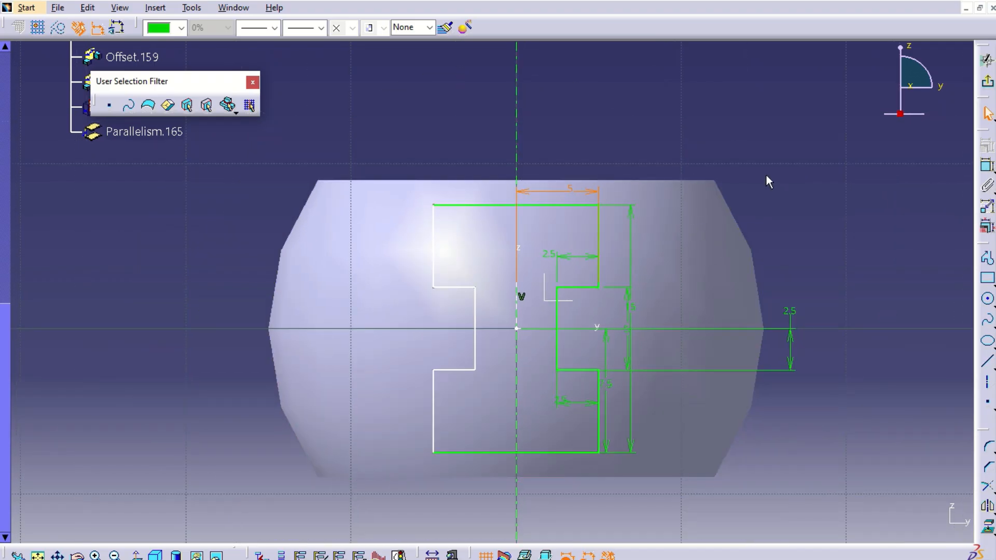
{"action": "left_click", "coordinate": [783, 160]}
- Dimension the width between the two upper outer vertical edges and place the dimension just above the ring
{"action": "left_click", "coordinate": [988, 169]}
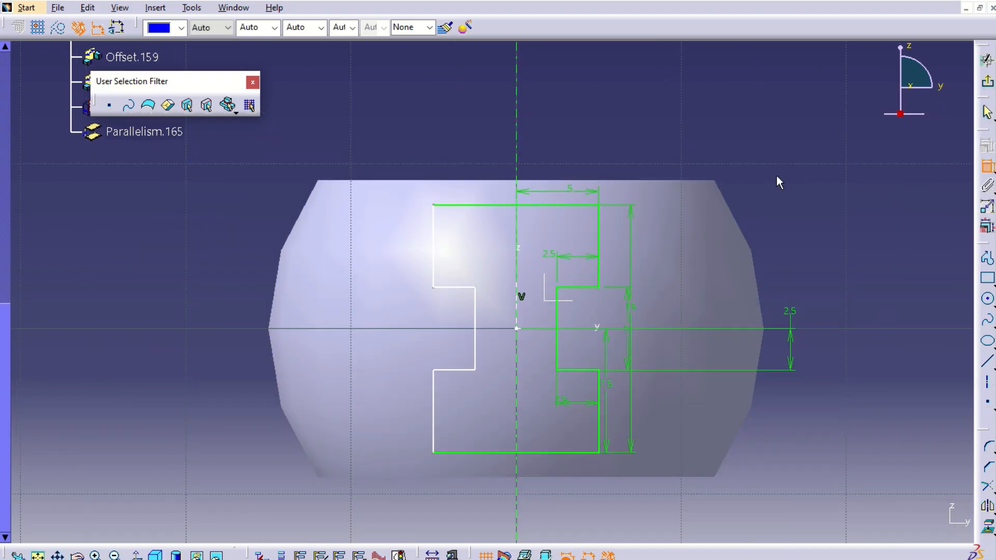
{"action": "left_click", "coordinate": [600, 232]}
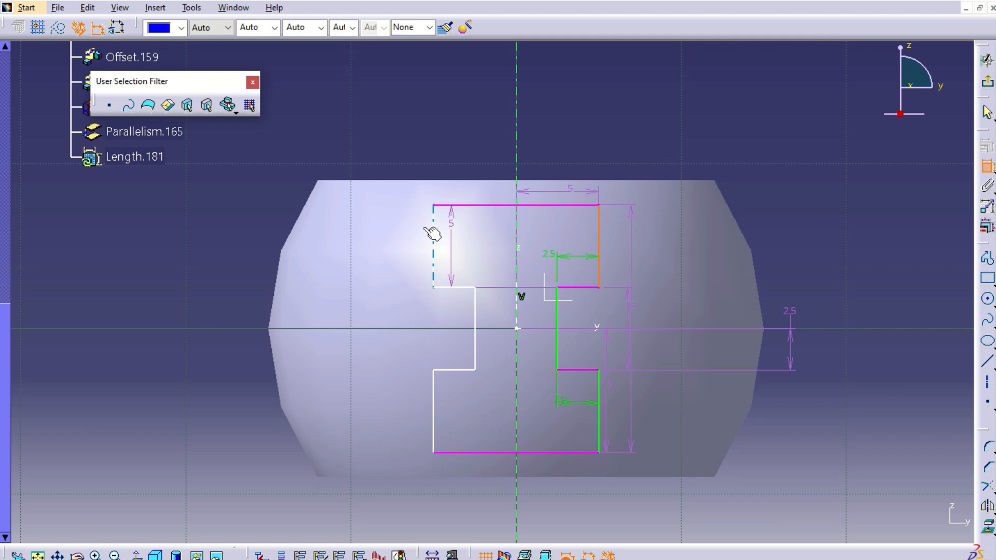
{"action": "left_click", "coordinate": [435, 233]}
{"action": "left_click", "coordinate": [535, 120]}
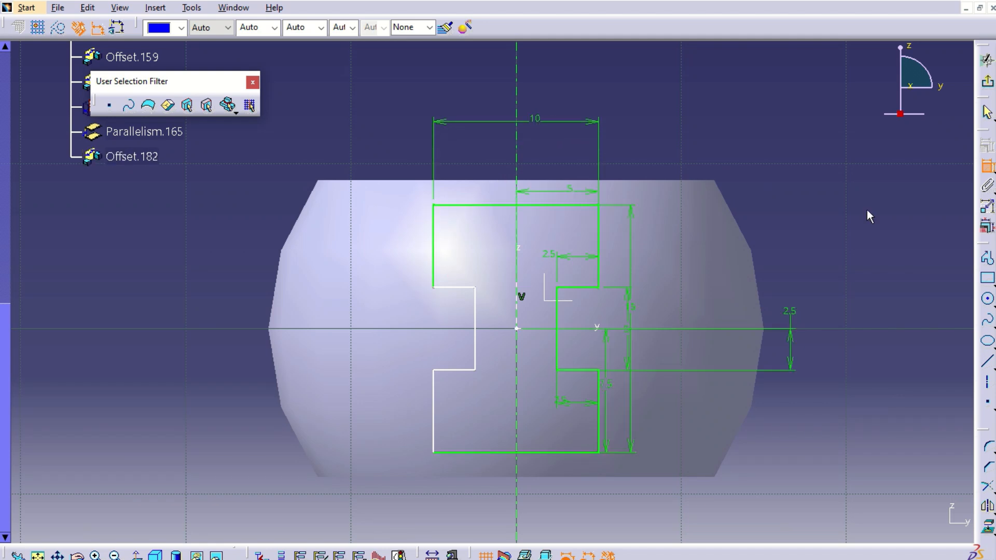
{"action": "left_click_drag", "start_coordinate": [538, 121], "coordinate": [535, 157]}
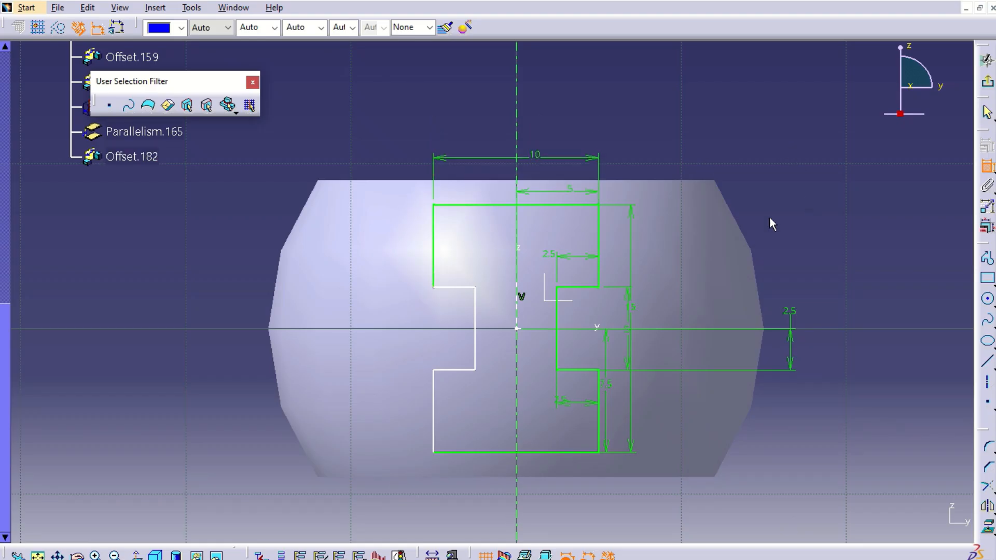
- Dimension the width between the two lower outer vertical edges, placing the dimension below the profile
{"action": "left_click", "coordinate": [600, 426]}
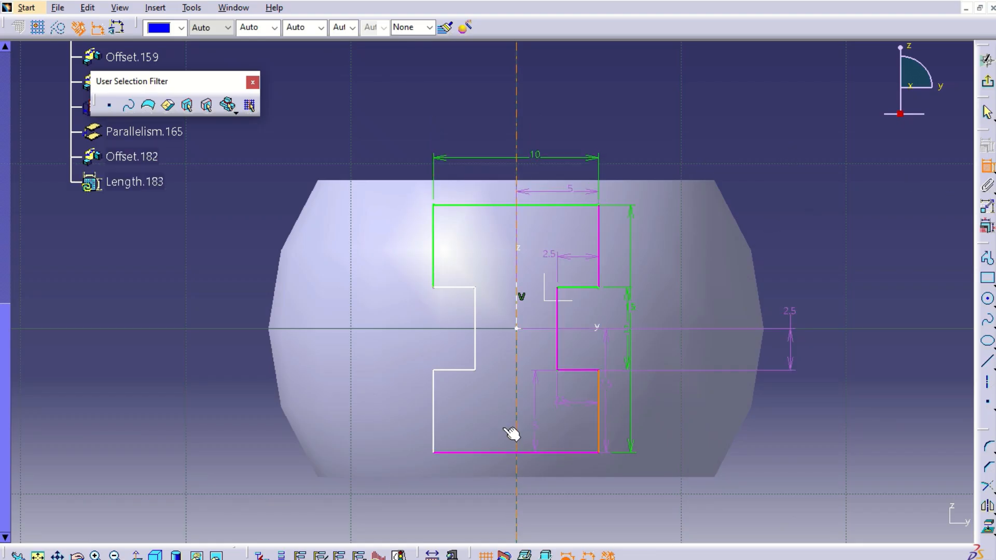
{"action": "left_click", "coordinate": [433, 408]}
{"action": "left_click", "coordinate": [510, 489]}
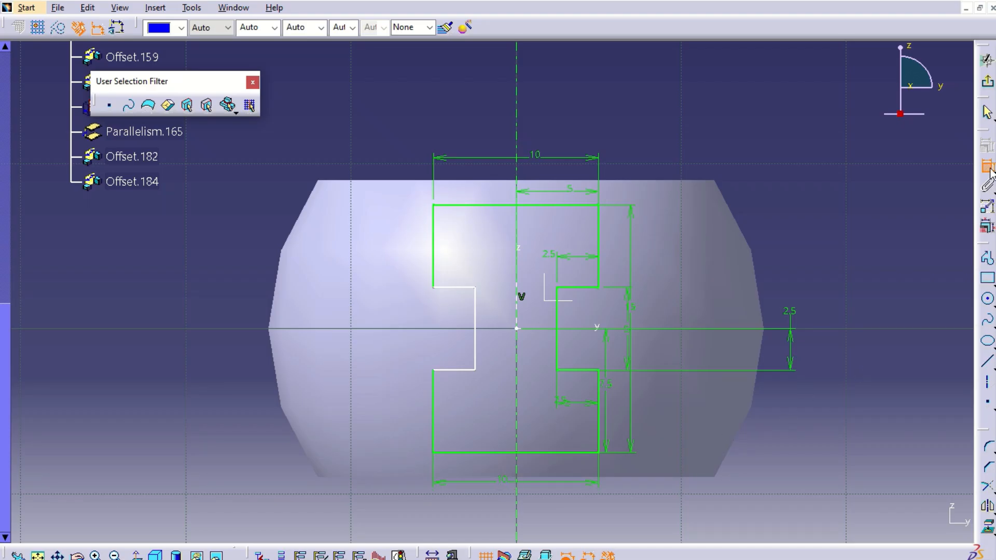
- Dimension the height of the mirrored notch and the offset of its lower edge from the horizontal axis
{"action": "left_click", "coordinate": [462, 371]}
{"action": "left_click", "coordinate": [467, 287]}
{"action": "left_click", "coordinate": [378, 326]}
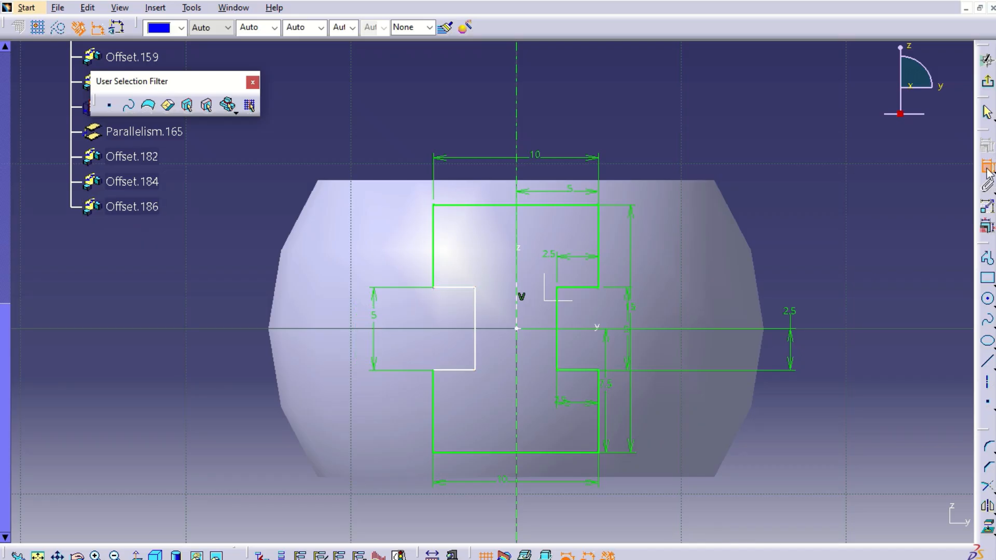
{"action": "left_click", "coordinate": [457, 370]}
{"action": "left_click", "coordinate": [602, 329]}
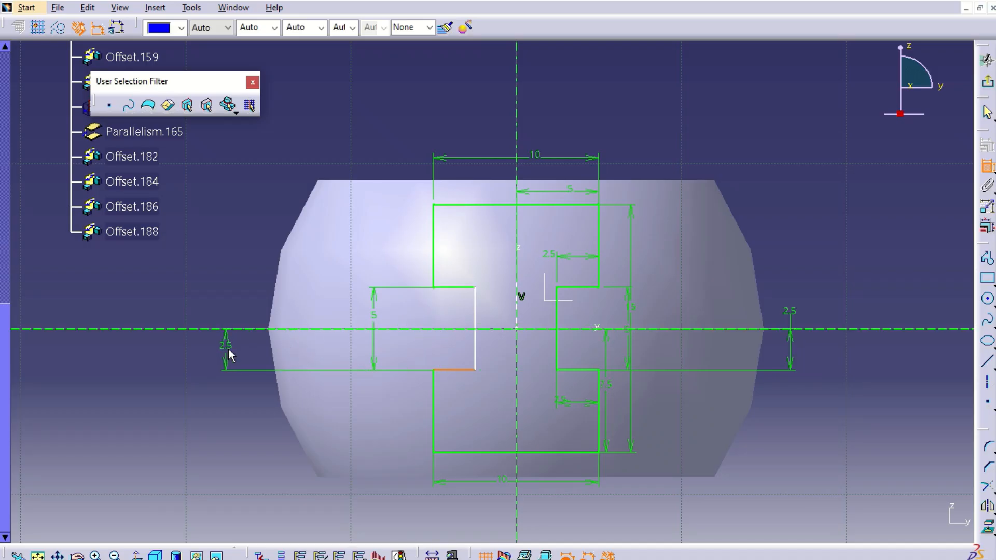
{"action": "left_click", "coordinate": [503, 357]}
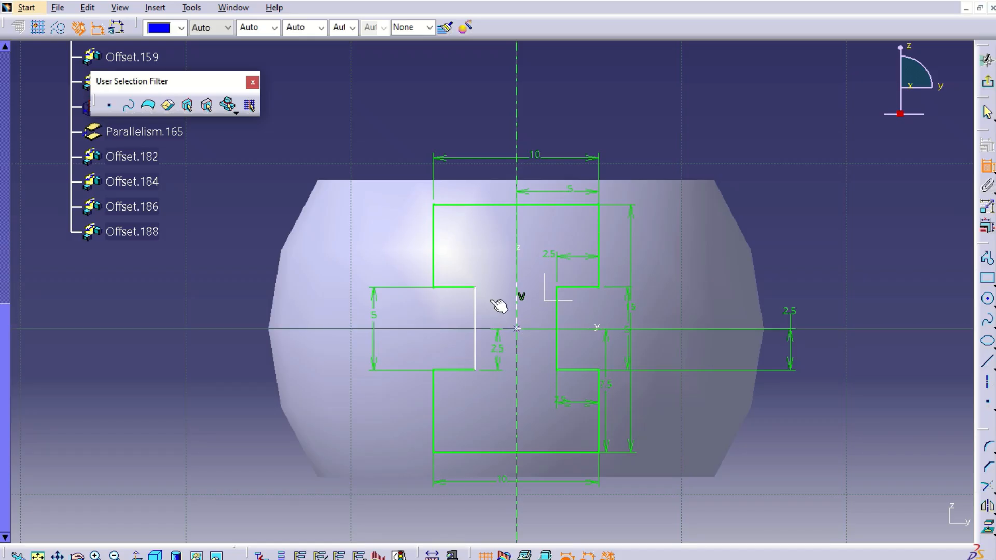
- Dimension the mirrored notch's inner vertical edge from the vertical axis, placing the dimension above the profile
{"action": "left_click", "coordinate": [478, 312]}
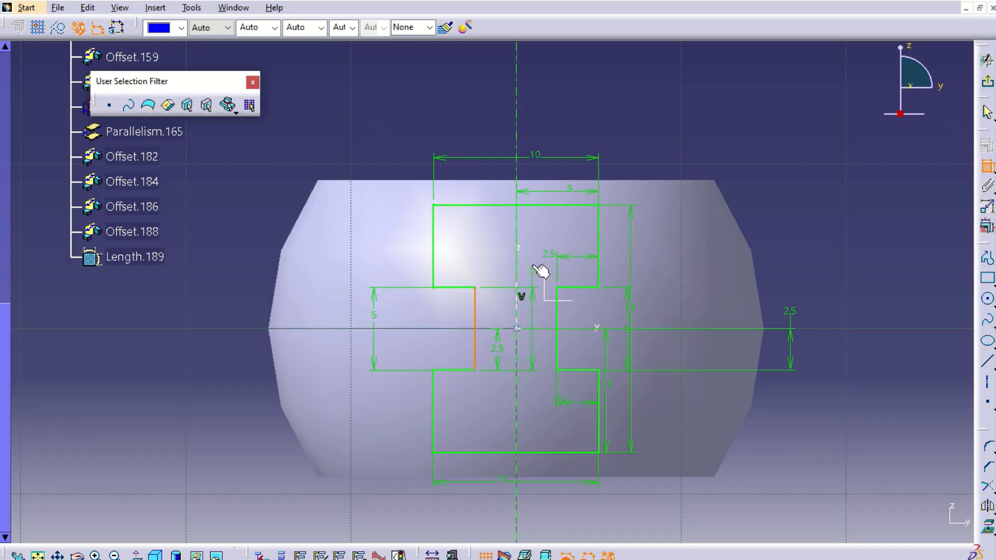
{"action": "left_click", "coordinate": [516, 250]}
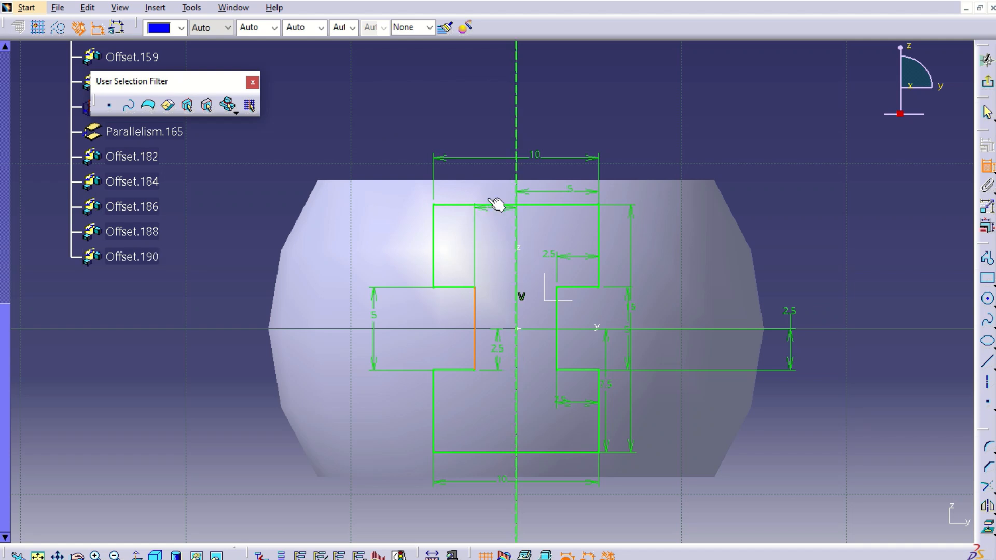
{"action": "left_click", "coordinate": [486, 171]}
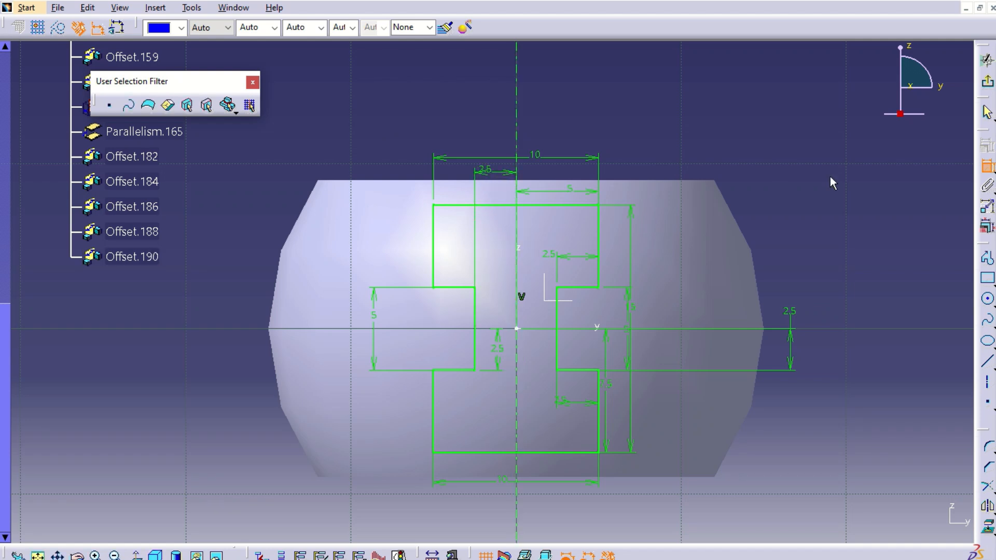
- Delete the dashed vertical construction line running through the centre of the section B-B profile
{"action": "middle_click_drag", "start_coordinate": [830, 177], "coordinate": [827, 205]}
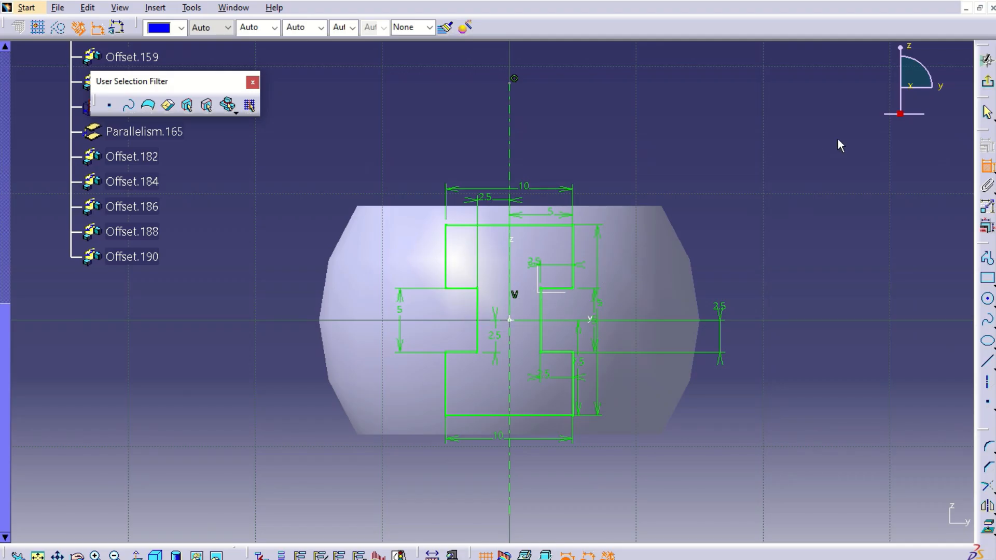
{"action": "left_click", "coordinate": [510, 130]}
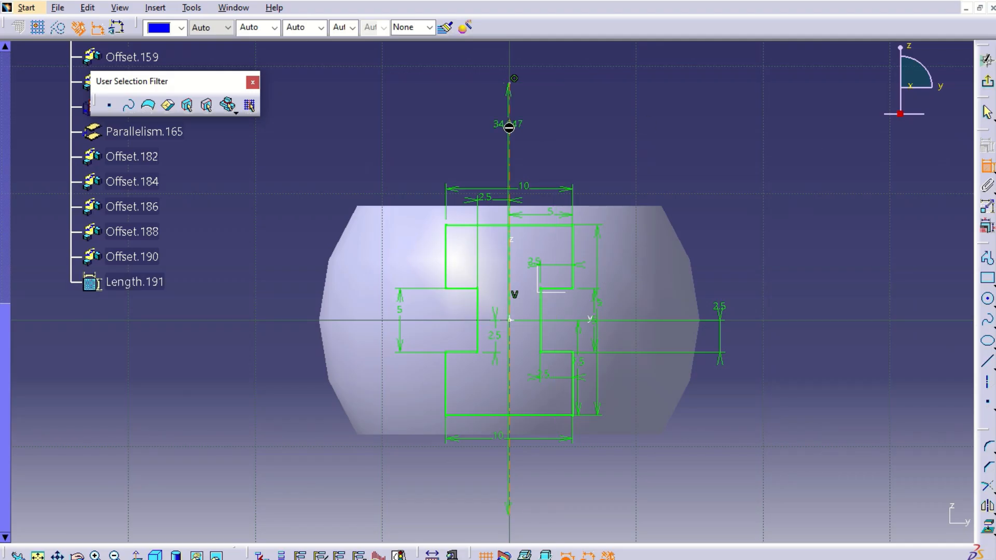
{"action": "key", "text": "ctrl+z"}
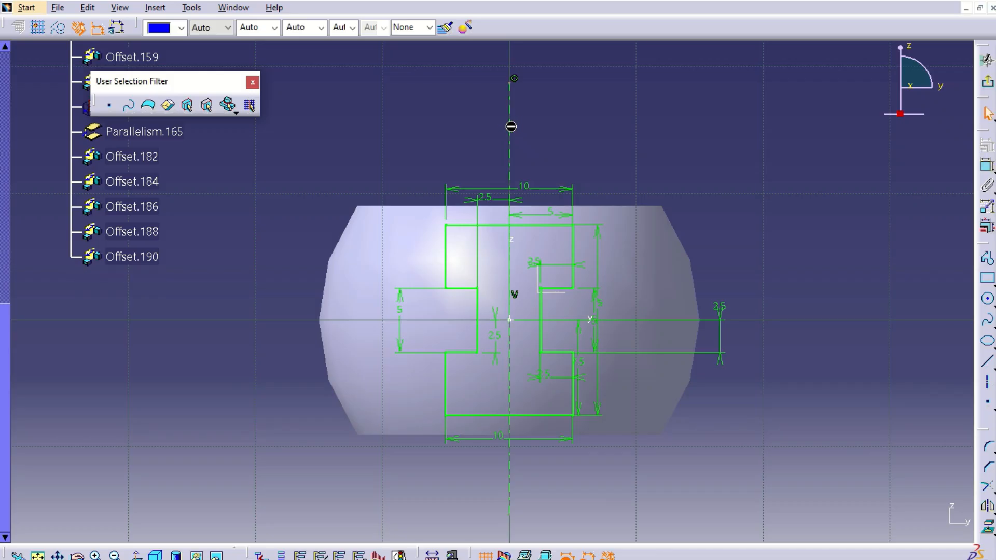
{"action": "key", "text": "ctrl+z"}
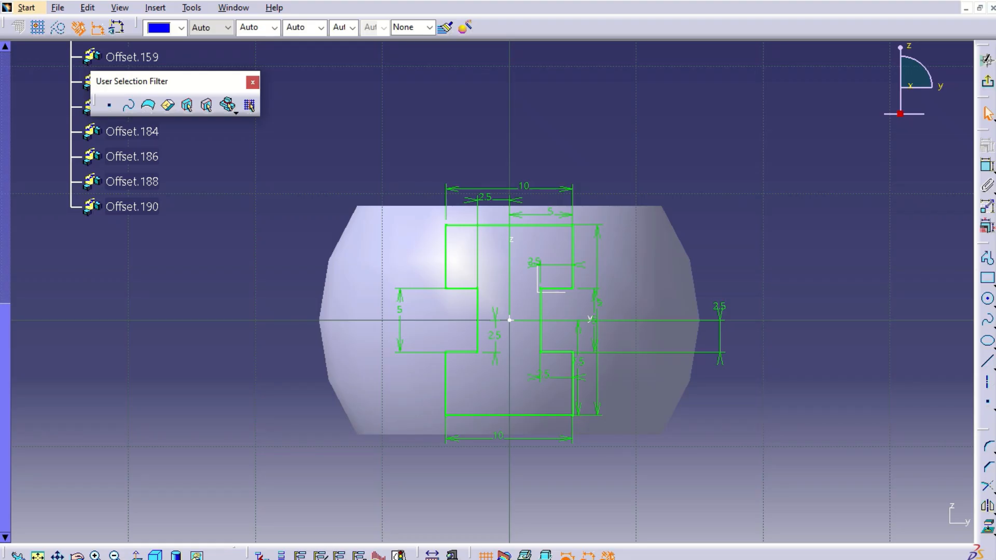
- Check the sketch's solving status and examine the Sketch Analysis for constraint diagnostics and profile closure
{"action": "left_click", "coordinate": [399, 554]}
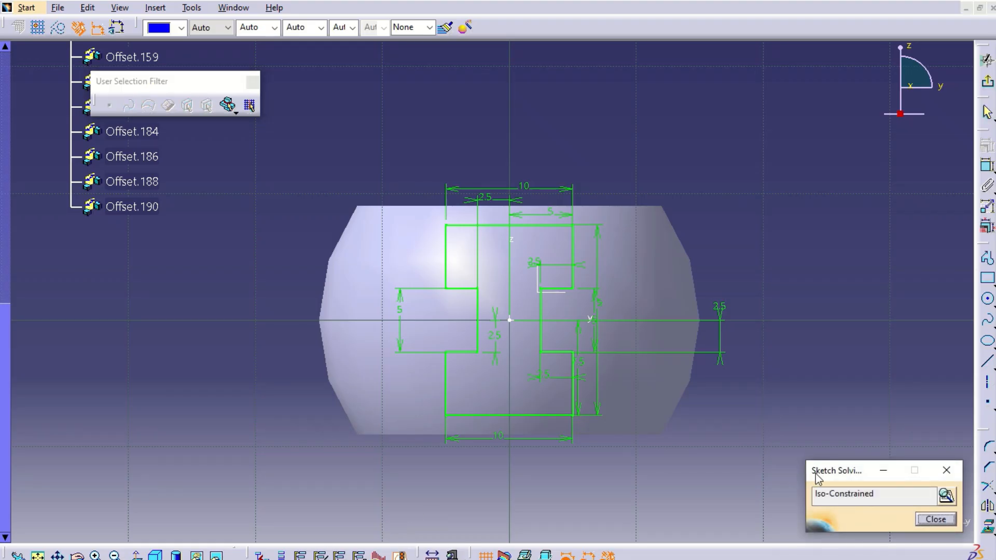
{"action": "left_click", "coordinate": [952, 499]}
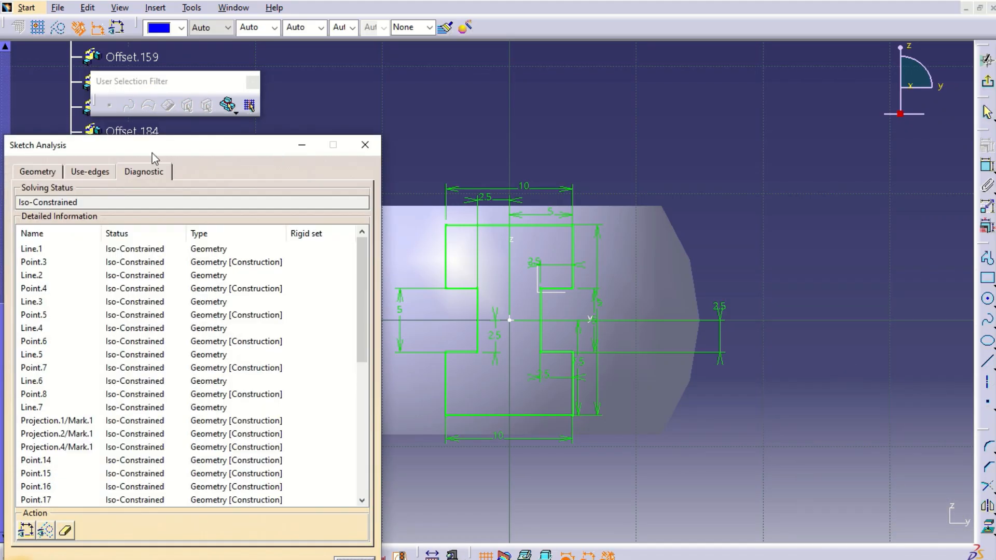
{"action": "left_click", "coordinate": [39, 172]}
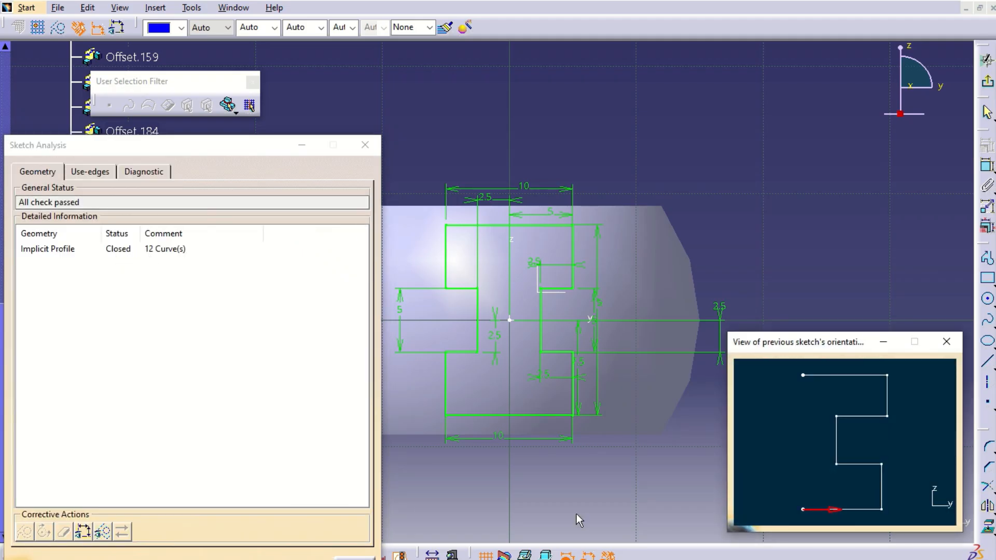
{"action": "left_click", "coordinate": [355, 559]}
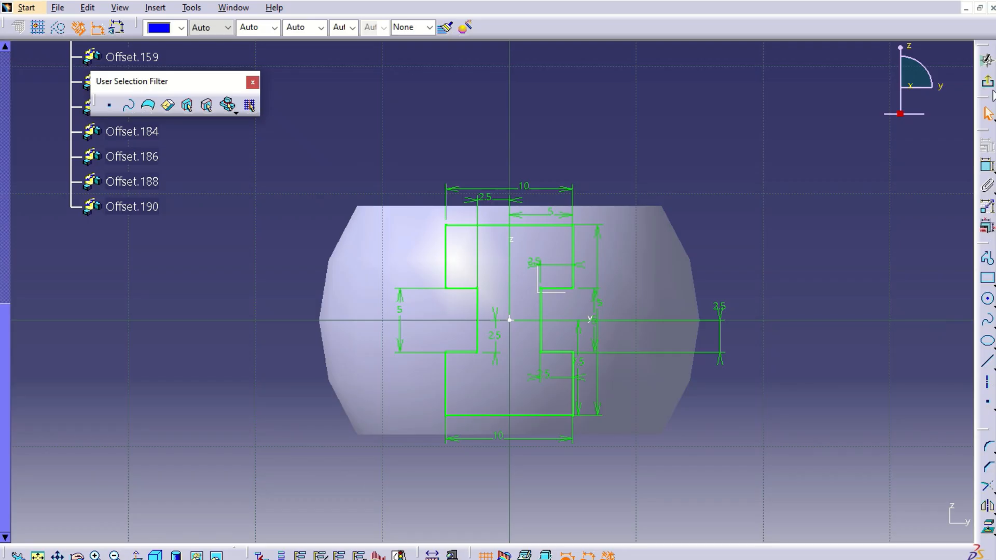
- Exit the section B-B sketch and collapse the Constraints and Sketch.6 branches of the specification tree
{"action": "left_click", "coordinate": [989, 83]}
{"action": "left_click", "coordinate": [877, 224]}
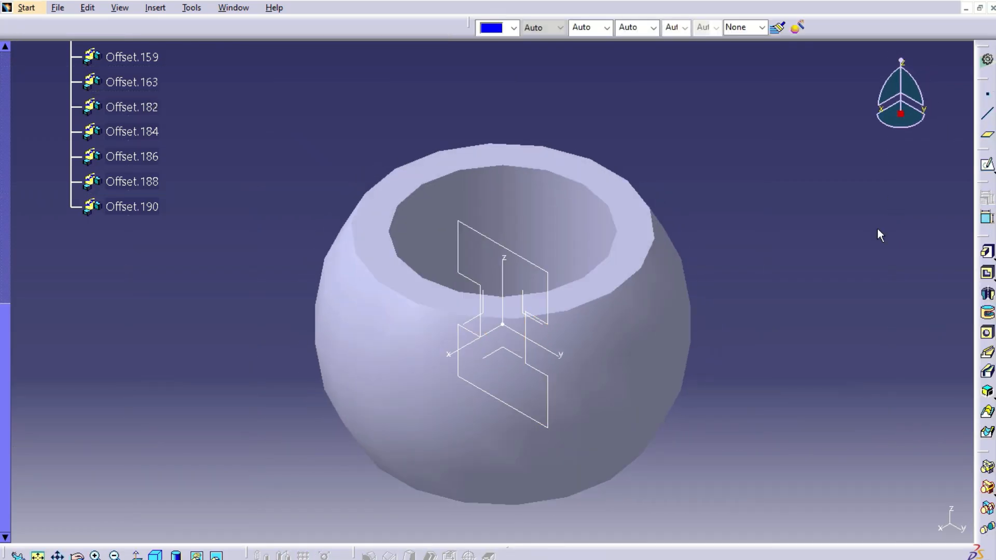
{"action": "scroll", "coordinate": [157, 267], "scroll_direction": "up", "scroll_amount": 5}
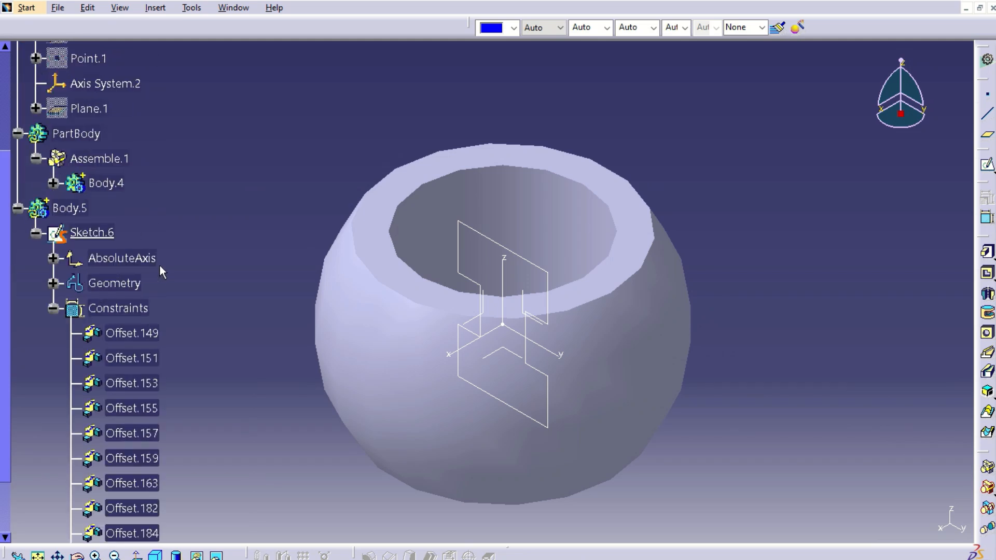
{"action": "left_click", "coordinate": [53, 309]}
{"action": "left_click", "coordinate": [36, 234]}
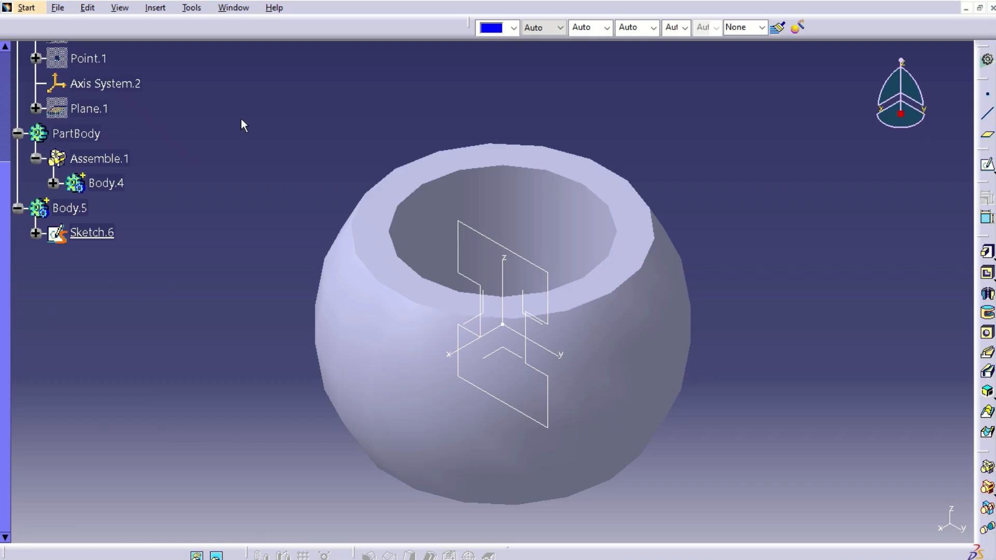
- Start a new sketch on Plane.1 in Body.5 and make Plane.1 visible
{"action": "left_click", "coordinate": [986, 167]}
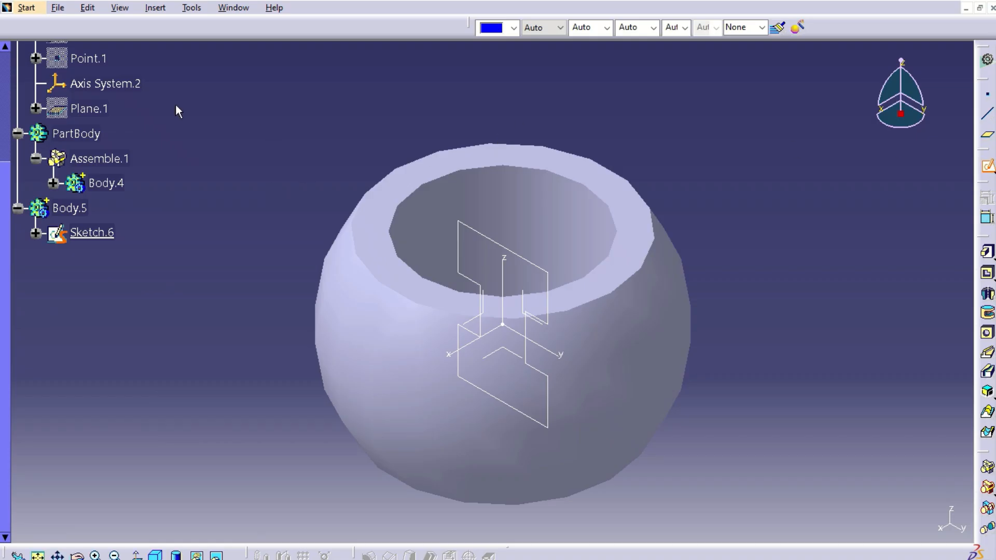
{"action": "left_click", "coordinate": [105, 109]}
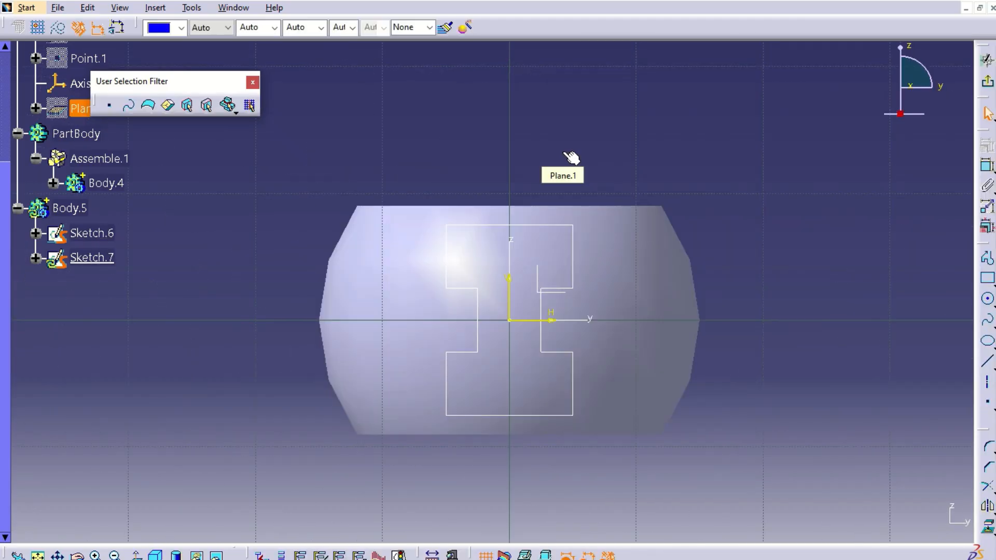
{"action": "right_click", "coordinate": [83, 109]}
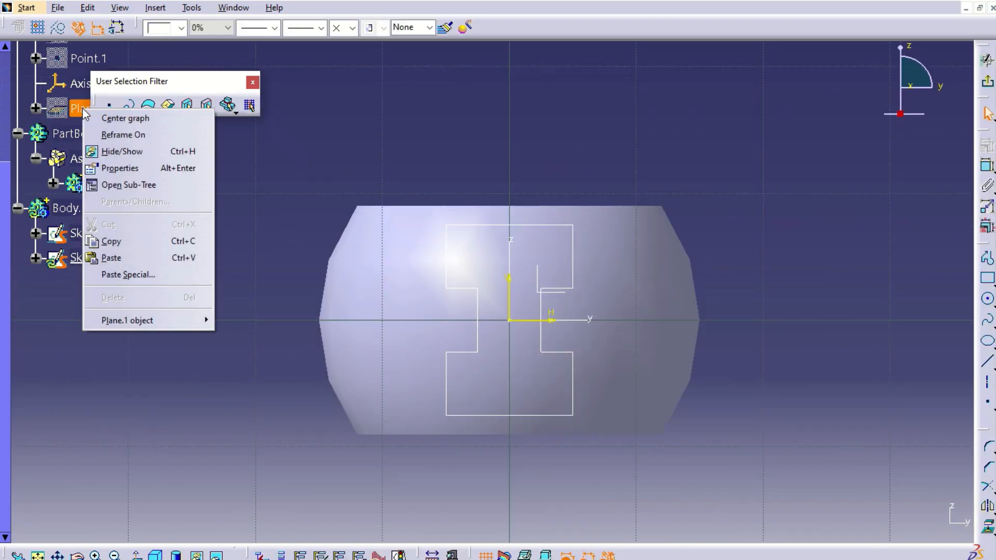
{"action": "left_click", "coordinate": [142, 154]}
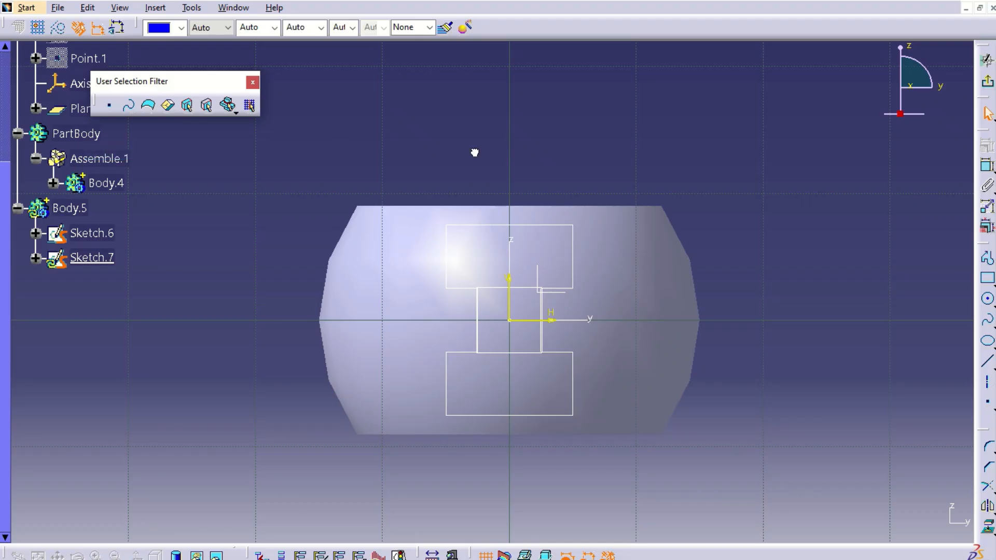
- Hide the new sketch's yellow horizontal and vertical axes at the origin
{"action": "left_click", "coordinate": [478, 340]}
{"action": "mouse_move", "coordinate": [480, 173]}
{"action": "left_mouse_down"}
{"action": "mouse_move", "coordinate": [611, 380]}
{"action": "mouse_move", "coordinate": [608, 335]}
{"action": "left_mouse_up"}
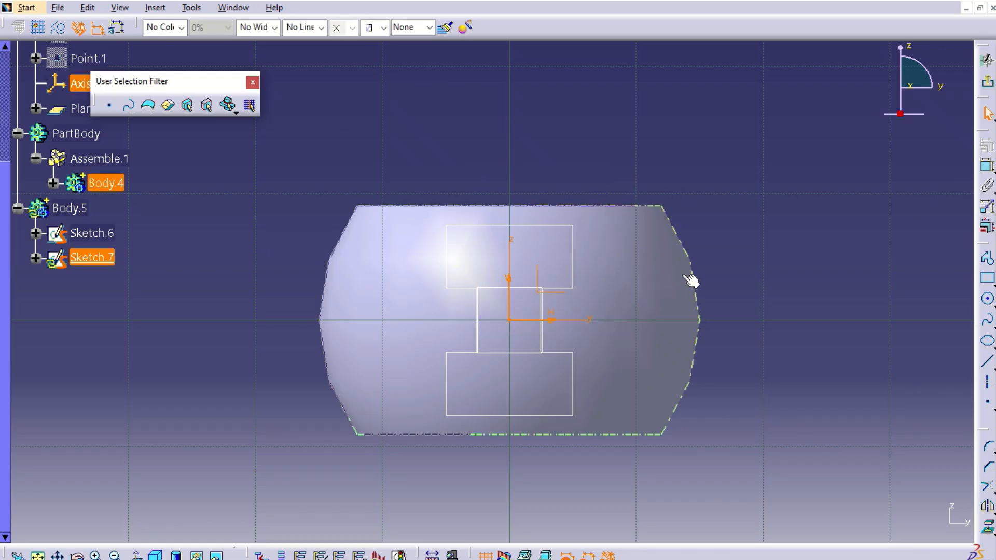
{"action": "left_click", "coordinate": [825, 238]}
{"action": "mouse_move", "coordinate": [671, 385]}
{"action": "middle_mouse_down"}
{"action": "mouse_move", "coordinate": [669, 352]}
{"action": "mouse_move", "coordinate": [726, 247]}
{"action": "middle_mouse_up"}
{"action": "left_click_drag", "start_coordinate": [525, 154], "coordinate": [618, 243]}
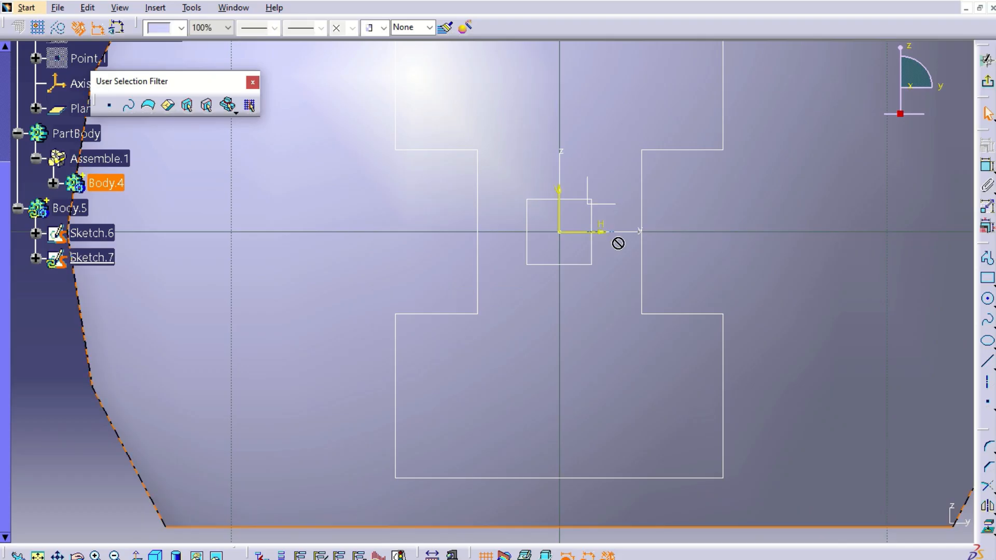
{"action": "left_click", "coordinate": [560, 204]}
{"action": "left_click", "coordinate": [599, 233], "text": "ctrl"}
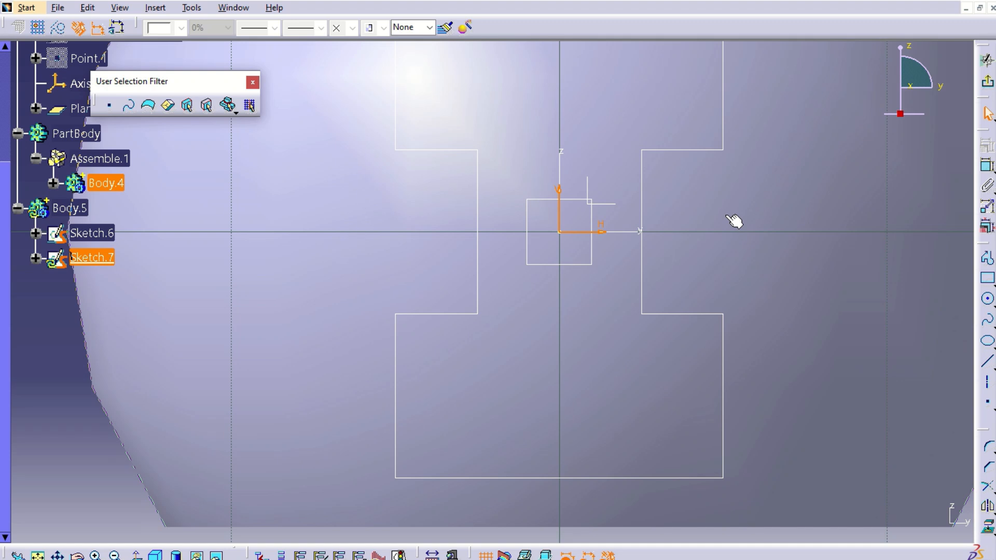
{"action": "key", "text": "Escape"}
{"action": "middle_click_drag", "start_coordinate": [680, 207], "coordinate": [677, 279]}
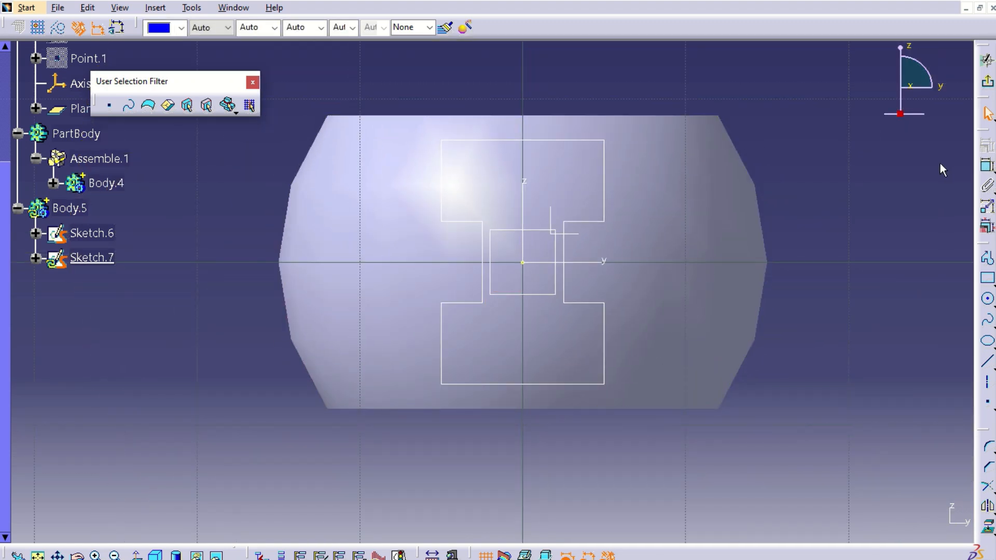
- Sketch an open C-shaped profile with a rectangular notch on its outer side, about 6 mm wide and 15 mm high, beside the ring
{"action": "left_click", "coordinate": [987, 258]}
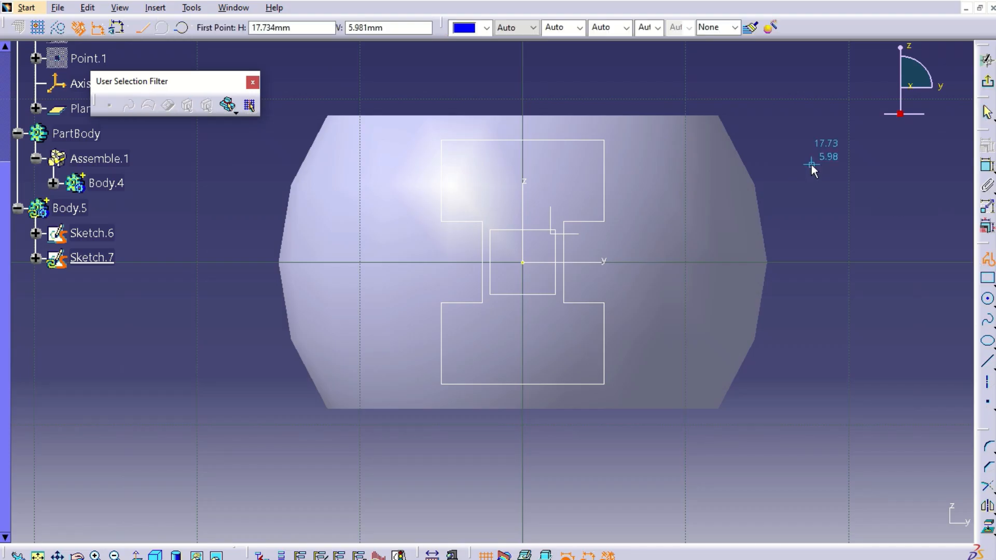
{"action": "left_click", "coordinate": [776, 145]}
{"action": "left_click", "coordinate": [875, 143]}
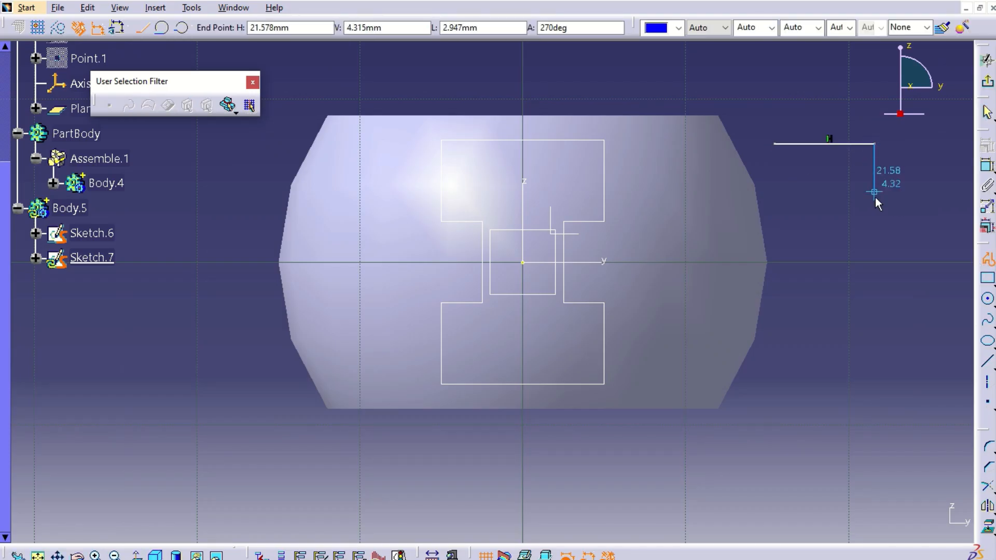
{"action": "left_click", "coordinate": [875, 200]}
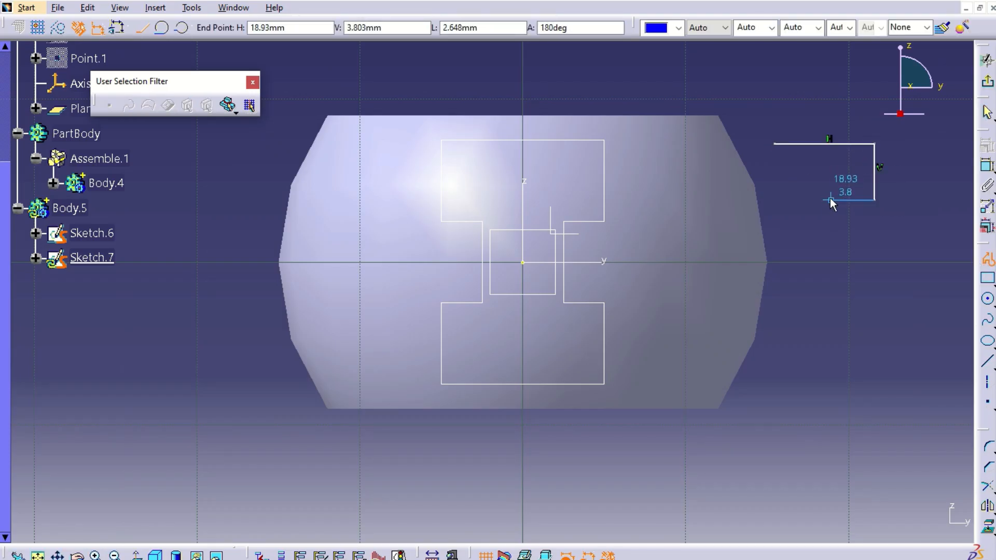
{"action": "left_click", "coordinate": [830, 201]}
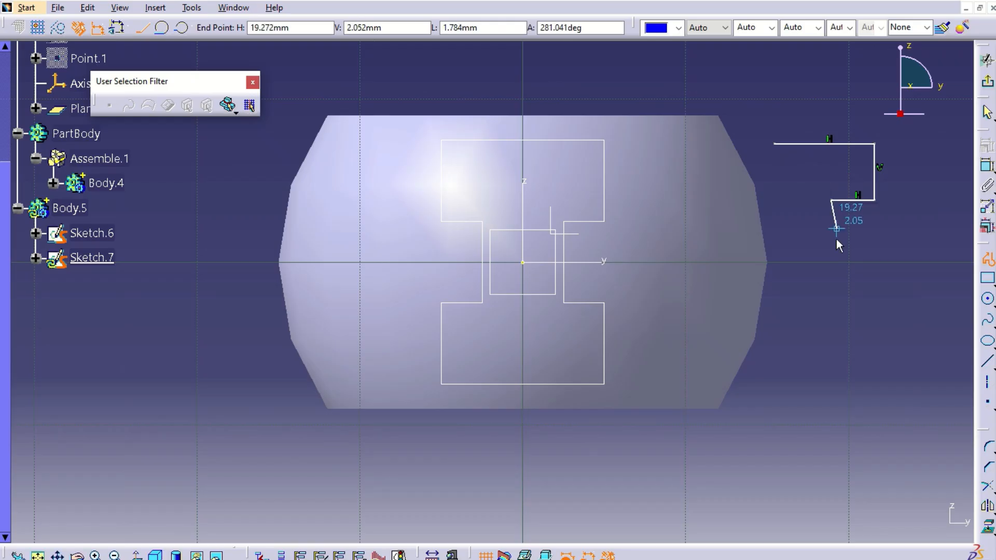
{"action": "left_click", "coordinate": [831, 320]}
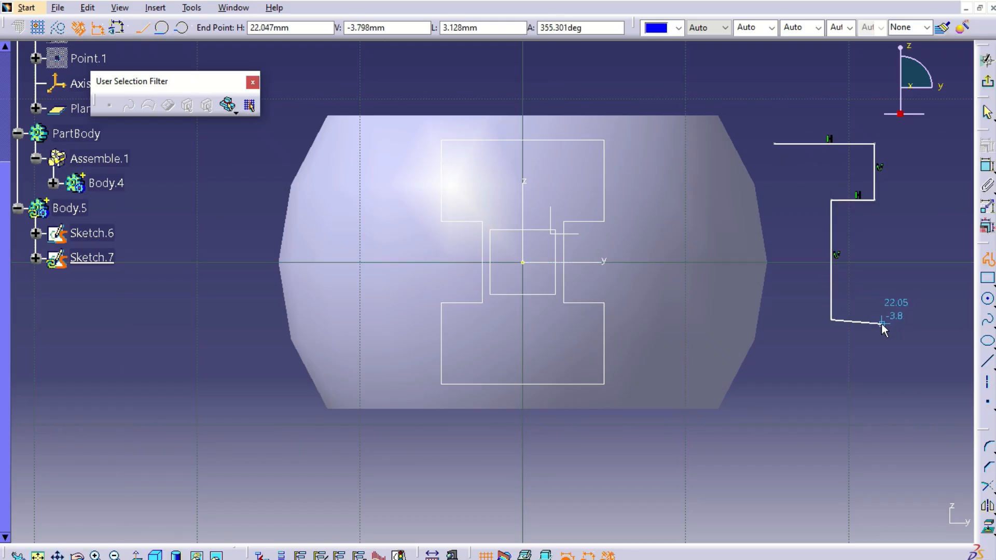
{"action": "left_click", "coordinate": [875, 320]}
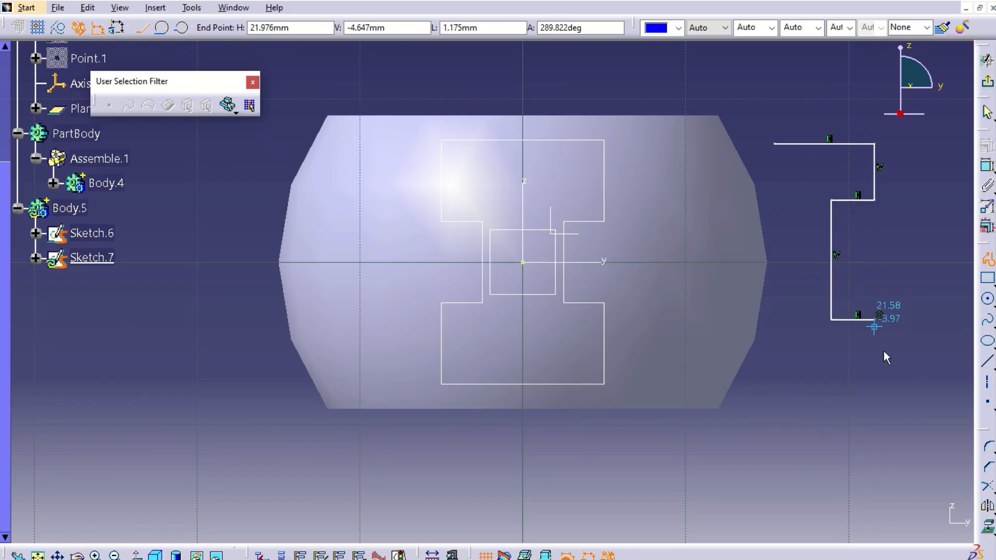
{"action": "left_click", "coordinate": [876, 388]}
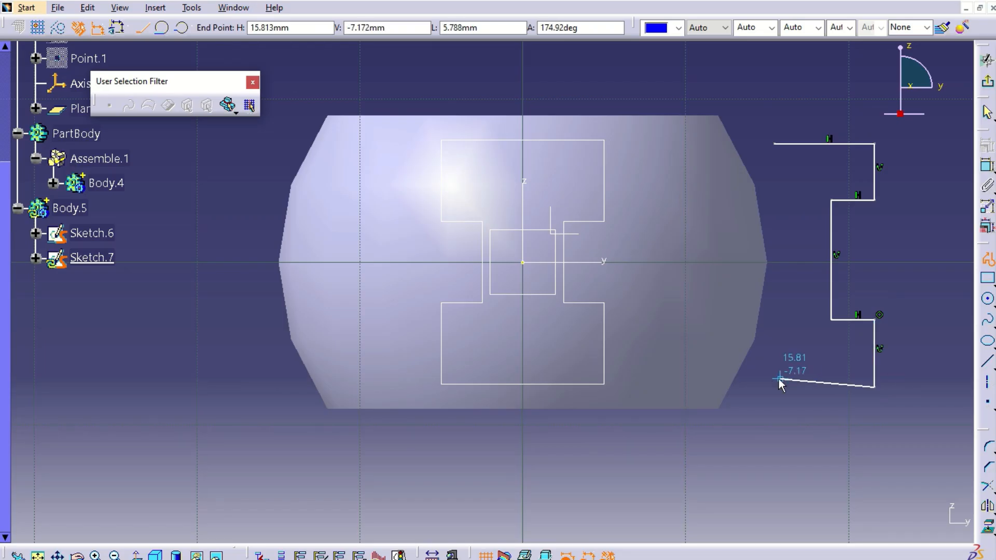
{"action": "left_click", "coordinate": [775, 387]}
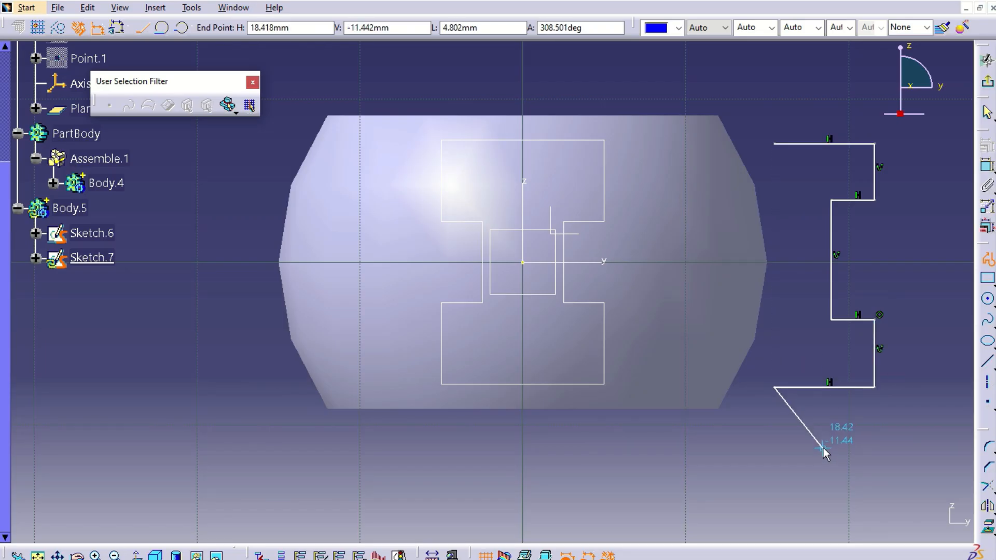
{"action": "key", "text": "Escape"}
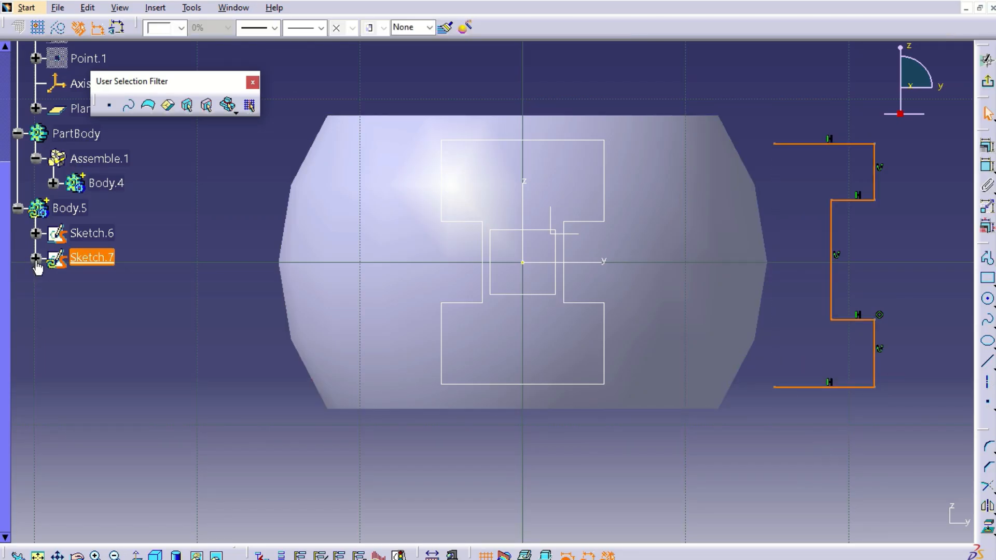
- Delete all automatic parallelism and coincidence constraints from Sketch.7
{"action": "left_click", "coordinate": [35, 258]}
{"action": "left_click", "coordinate": [53, 335]}
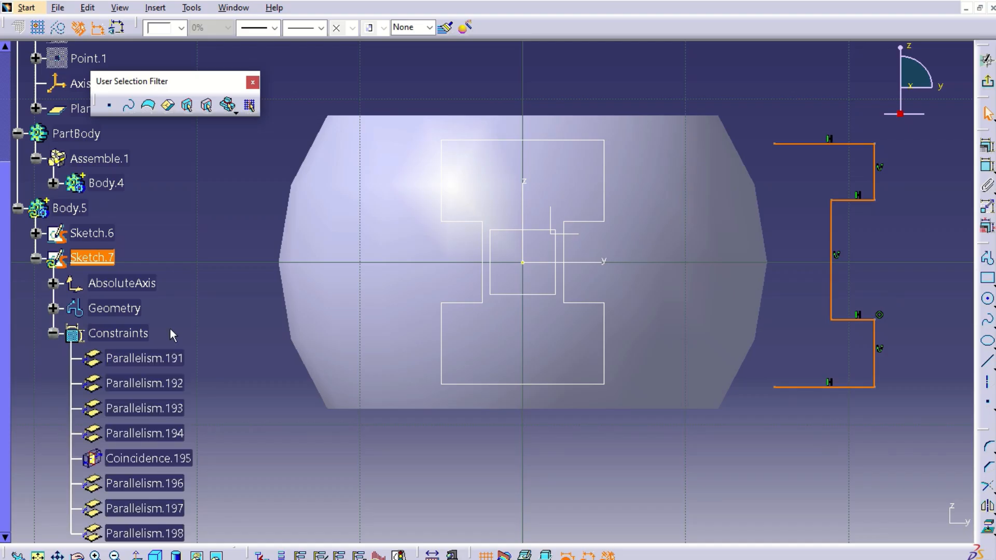
{"action": "left_click", "coordinate": [176, 359]}
{"action": "scroll", "coordinate": [183, 383], "scroll_direction": "down", "scroll_amount": 2}
{"action": "scroll", "coordinate": [187, 387], "scroll_direction": "down", "scroll_amount": 2}
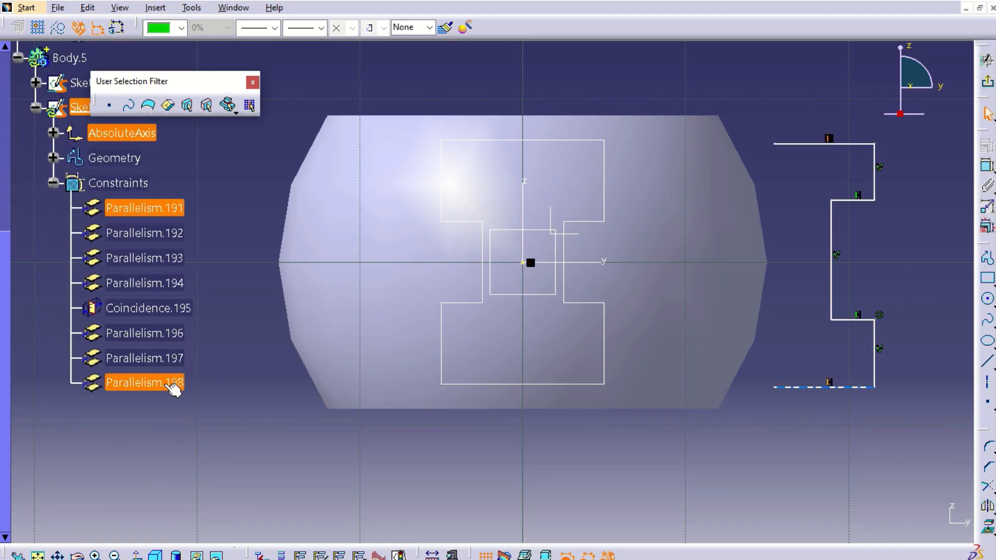
{"action": "left_click", "coordinate": [163, 383], "text": "shift"}
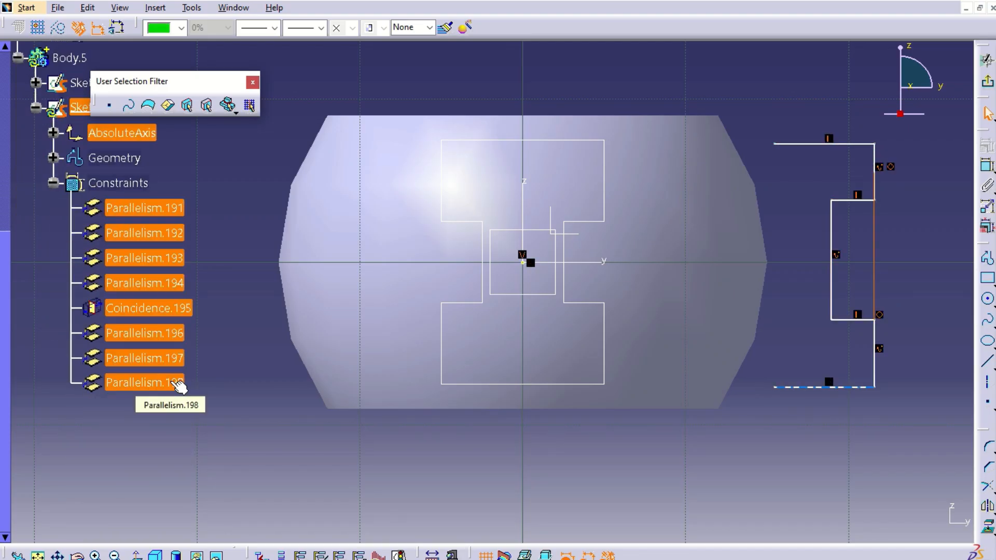
{"action": "key", "text": "Delete"}
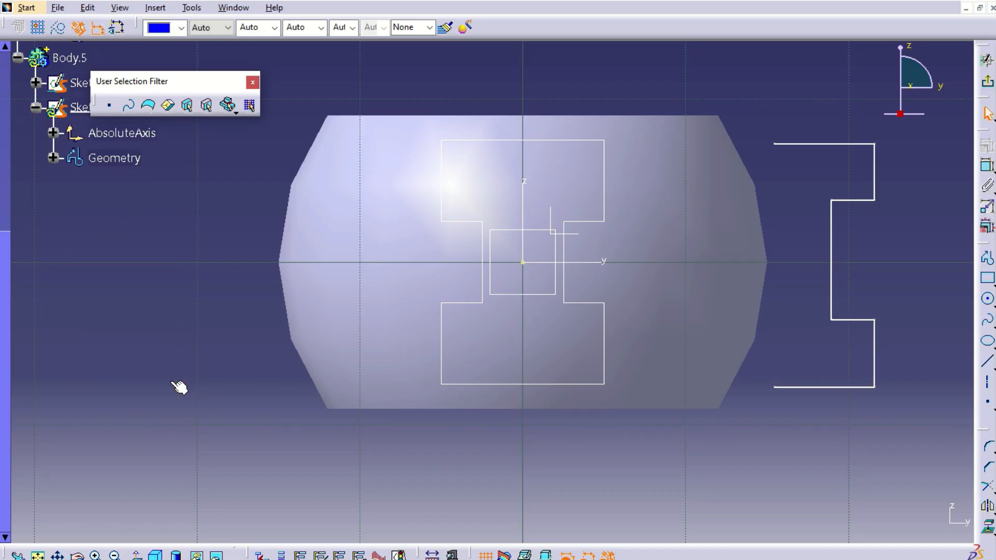
- Activate the Constraint tool, consult the Section A-A dimensions in the PDF drawing and return to the sketch in CATIA
{"action": "middle_click_drag", "start_coordinate": [220, 252], "coordinate": [210, 298]}
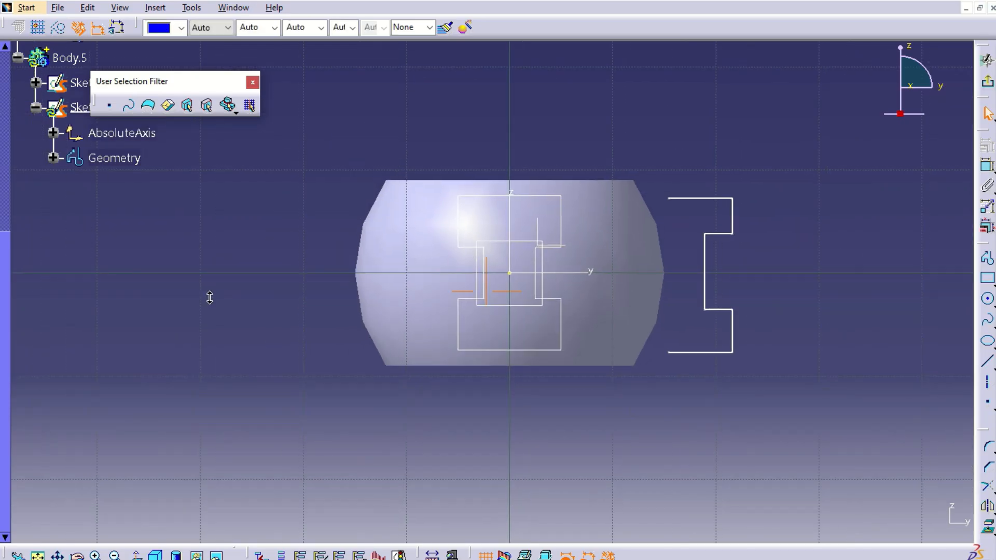
{"action": "left_click", "coordinate": [987, 165]}
{"action": "key", "text": "alt+Tab"}
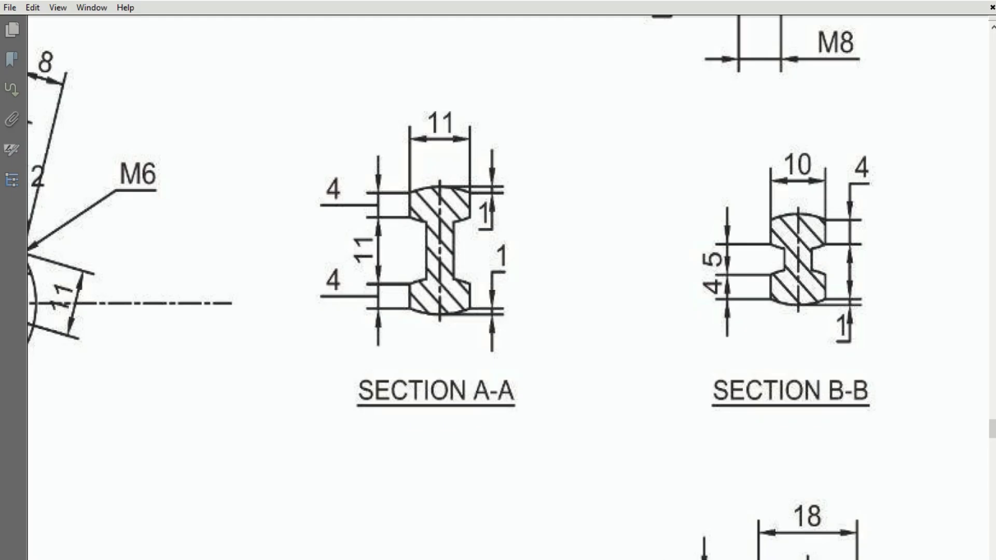
{"action": "mouse_move", "coordinate": [660, 559]}
{"action": "left_click", "coordinate": [659, 559]}
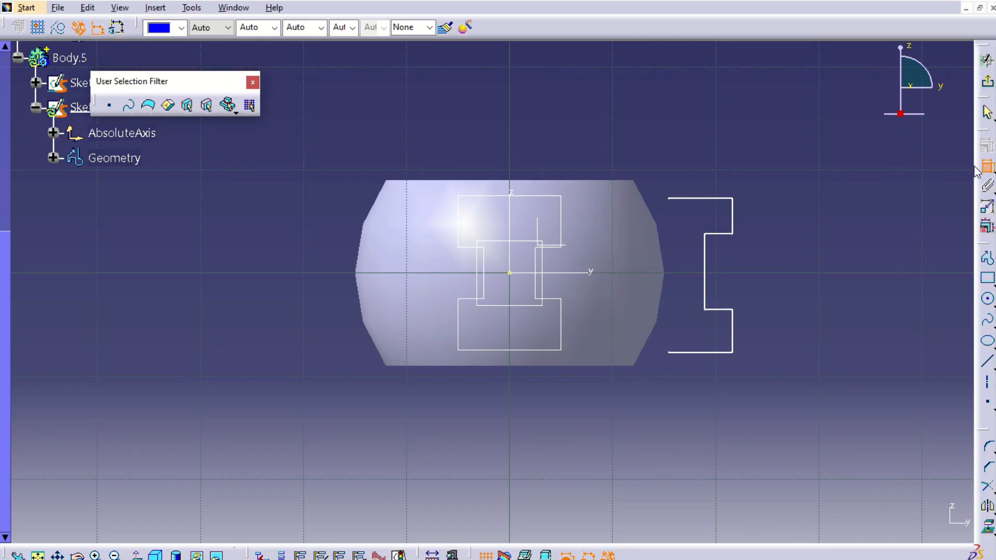
- Dimension the C-shaped profile's overall height between its upper and lower horizontal edges and set it to 21 mm
{"action": "left_click", "coordinate": [705, 197]}
{"action": "left_click", "coordinate": [706, 353]}
{"action": "left_click", "coordinate": [718, 351]}
{"action": "left_click", "coordinate": [791, 282]}
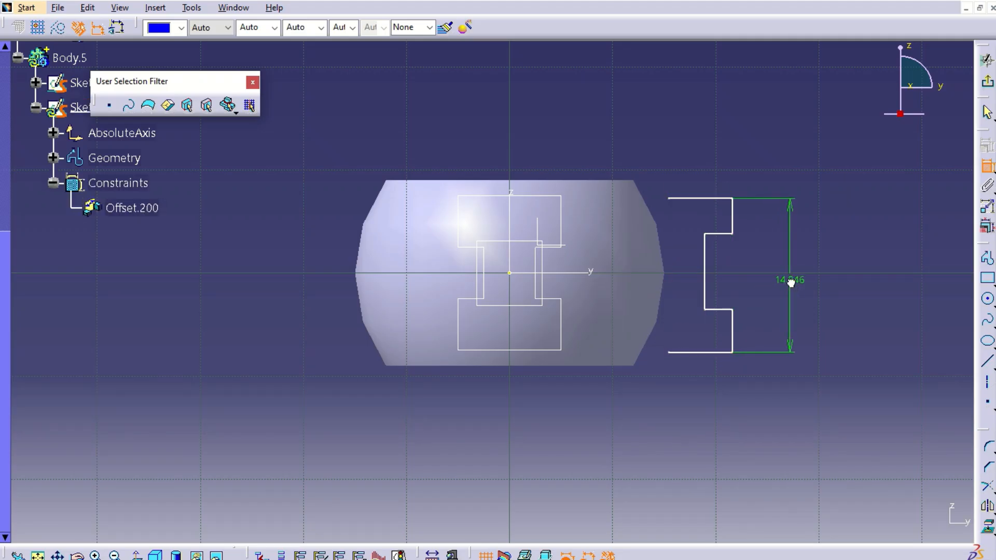
{"action": "double_click", "coordinate": [792, 286]}
{"action": "type", "text": "21"}
{"action": "key", "text": "Return"}
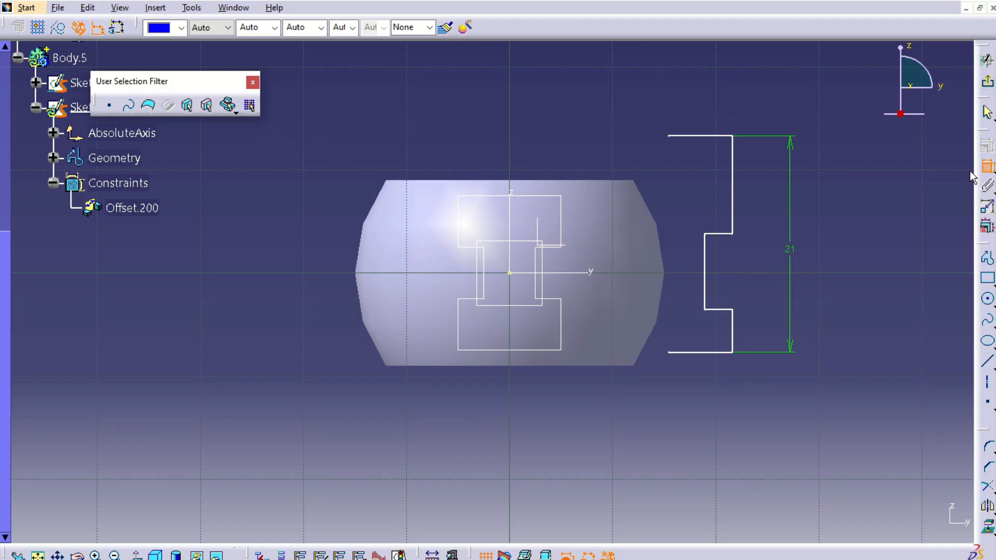
- Constrain the profile's lowest horizontal edge to 10.5 mm from the horizontal axis
{"action": "left_click", "coordinate": [708, 353]}
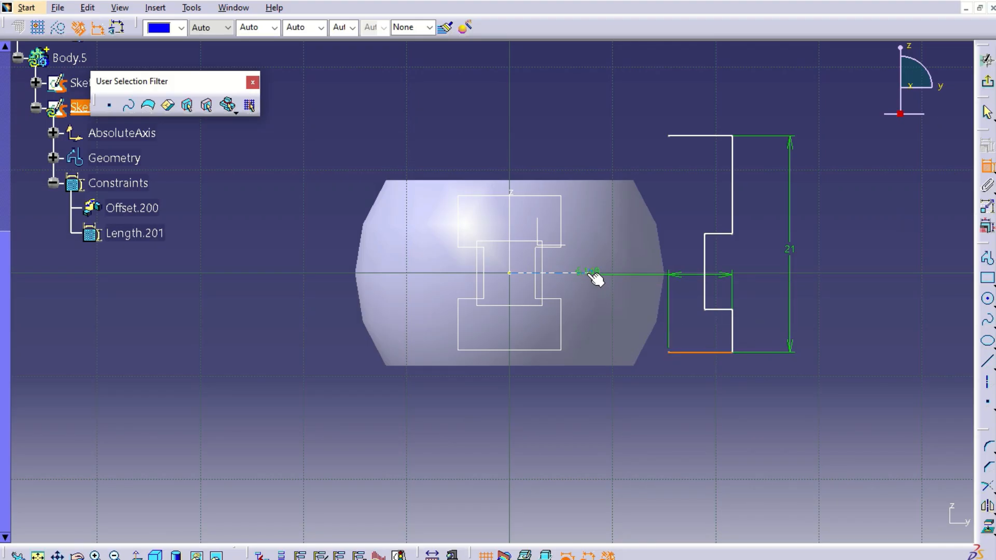
{"action": "left_click", "coordinate": [594, 273]}
{"action": "left_click", "coordinate": [682, 309]}
{"action": "double_click", "coordinate": [682, 309]}
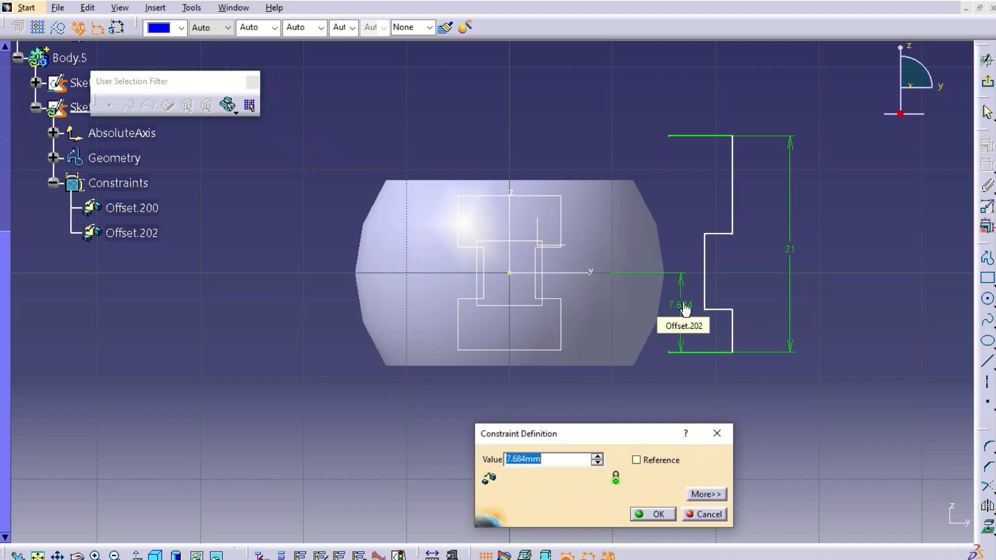
{"action": "type", "text": "11"}
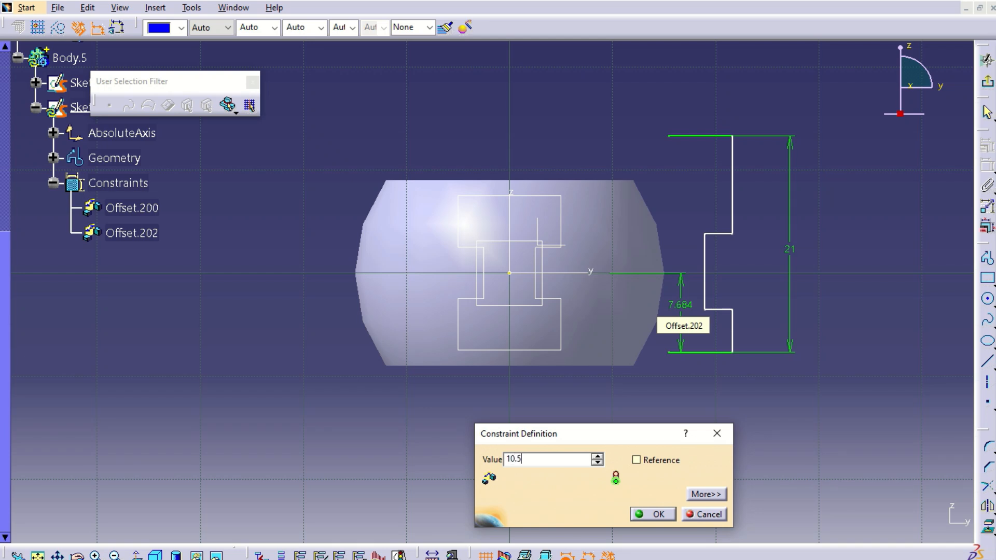
{"action": "key", "text": "Return"}
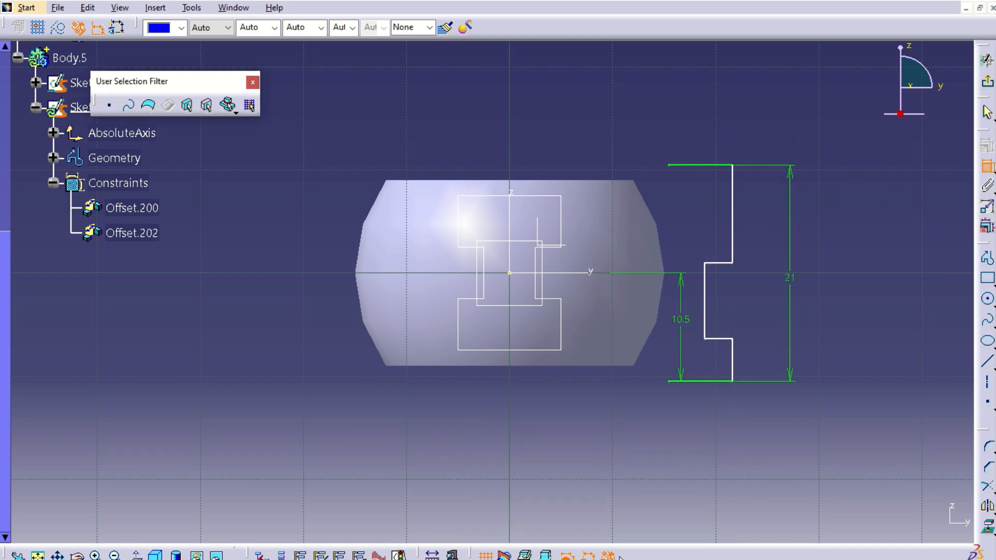
- Consult the PDF drawing and dimension the notch height between its two horizontal edges as 11 mm
{"action": "key", "text": "alt+Tab"}
{"action": "left_click", "coordinate": [727, 265]}
{"action": "left_click", "coordinate": [724, 338]}
{"action": "left_click", "coordinate": [758, 311]}
{"action": "double_click", "coordinate": [758, 311]}
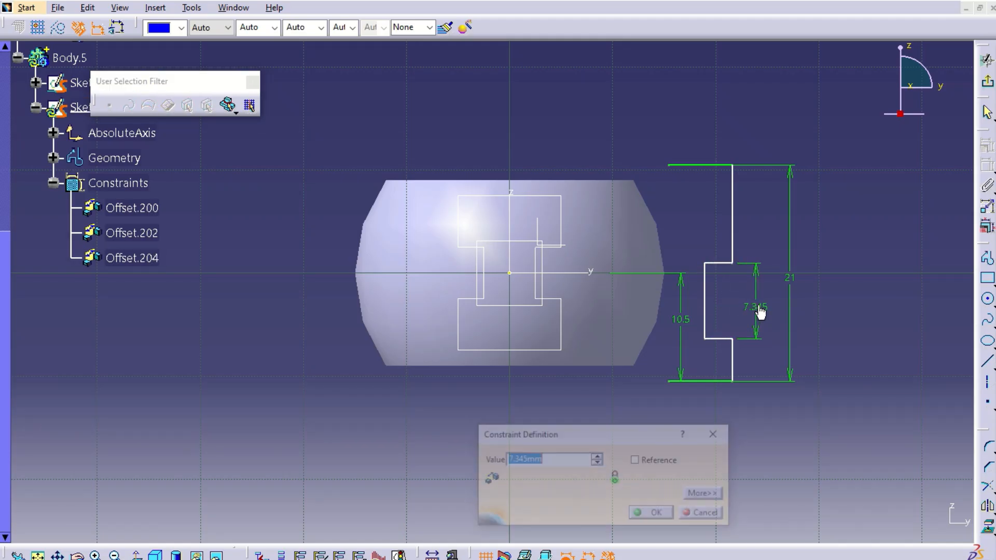
{"action": "type", "text": "11"}
{"action": "key", "text": "Return"}
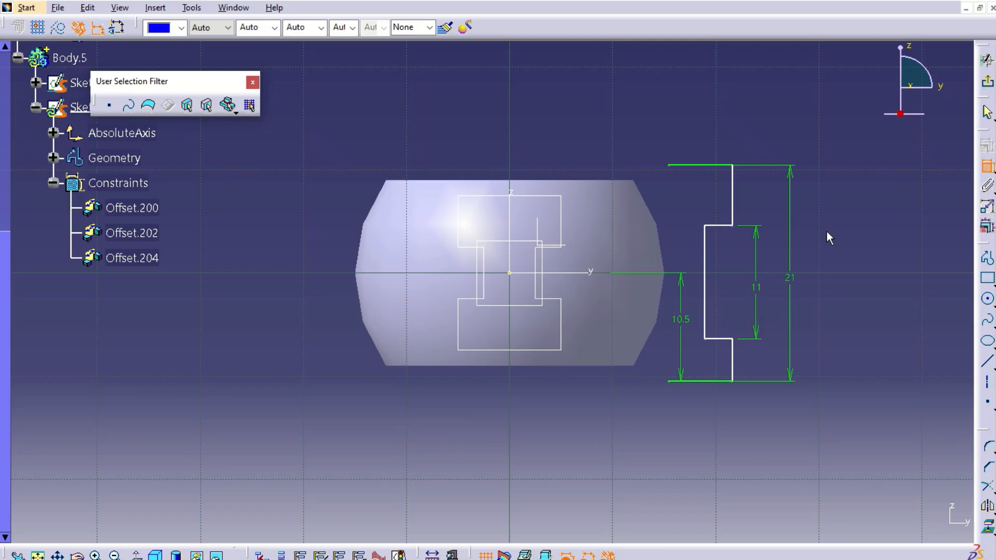
- Constrain the notch's lower horizontal edge to 5.5 mm from the horizontal axis
{"action": "left_click", "coordinate": [734, 343]}
{"action": "left_click", "coordinate": [596, 273]}
{"action": "left_click", "coordinate": [728, 299]}
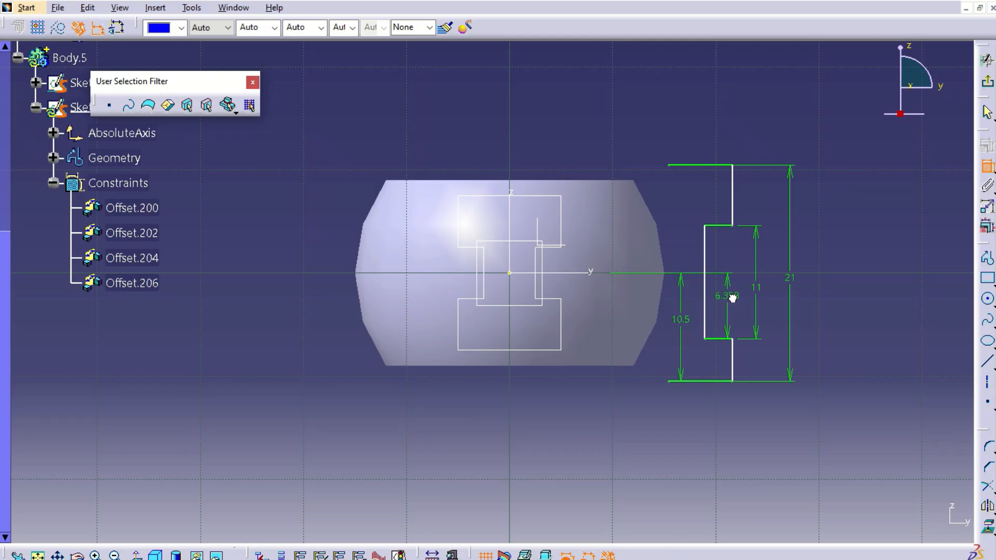
{"action": "double_click", "coordinate": [732, 298]}
{"action": "type", "text": "5.5mm"}
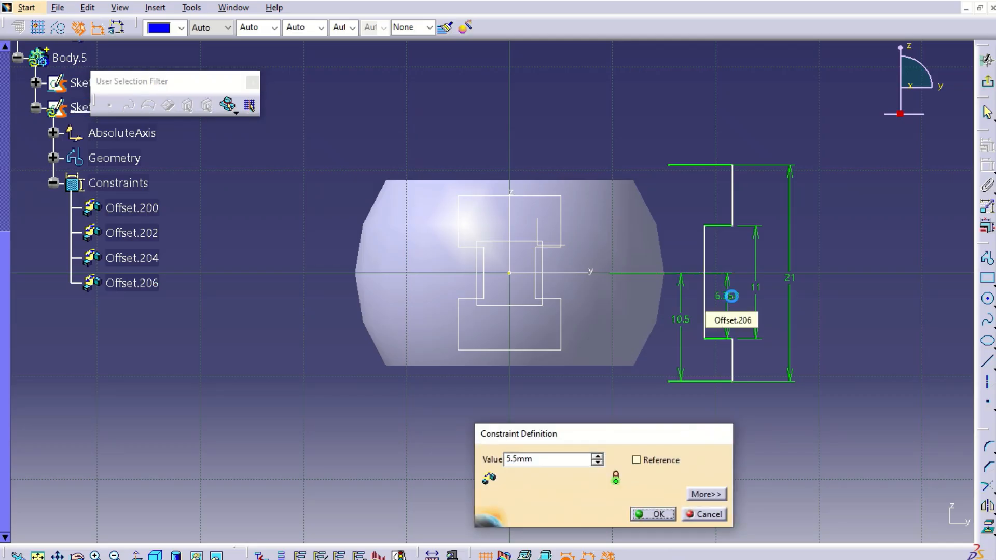
{"action": "key", "text": "Return"}
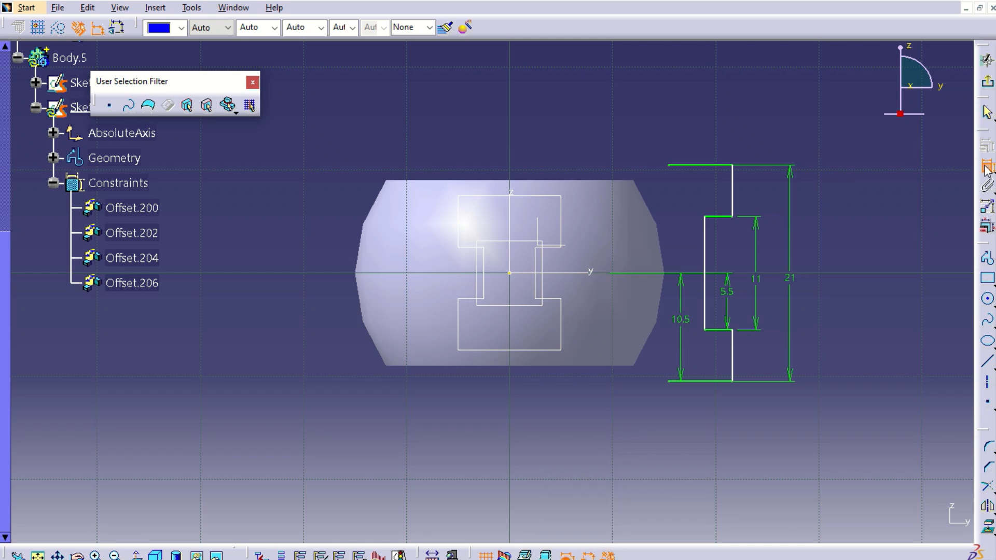
- Recheck Section A-A in the PDF drawing and set the notch depth to the upper outer vertical edge to 3 mm
{"action": "left_click", "coordinate": [966, 9]}
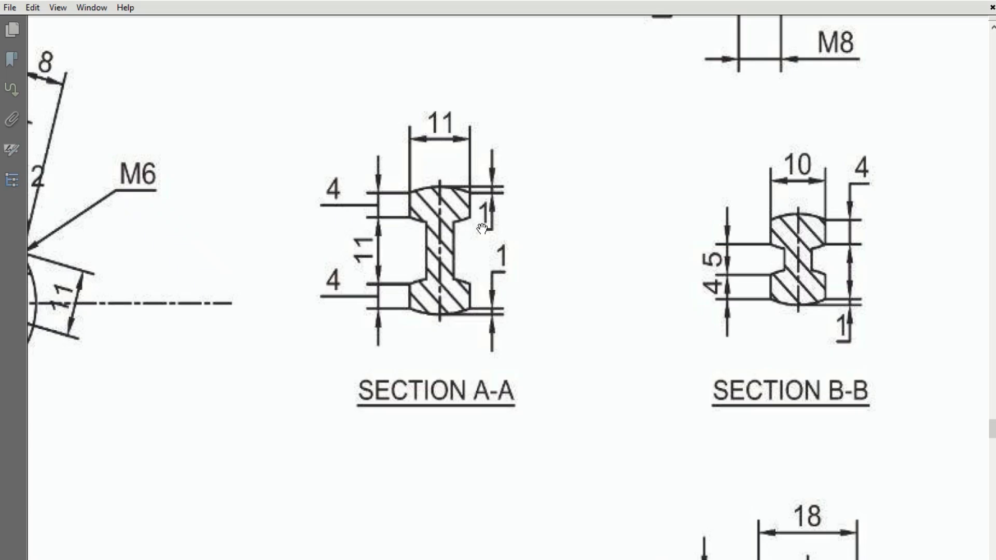
{"action": "key", "text": "alt+Tab"}
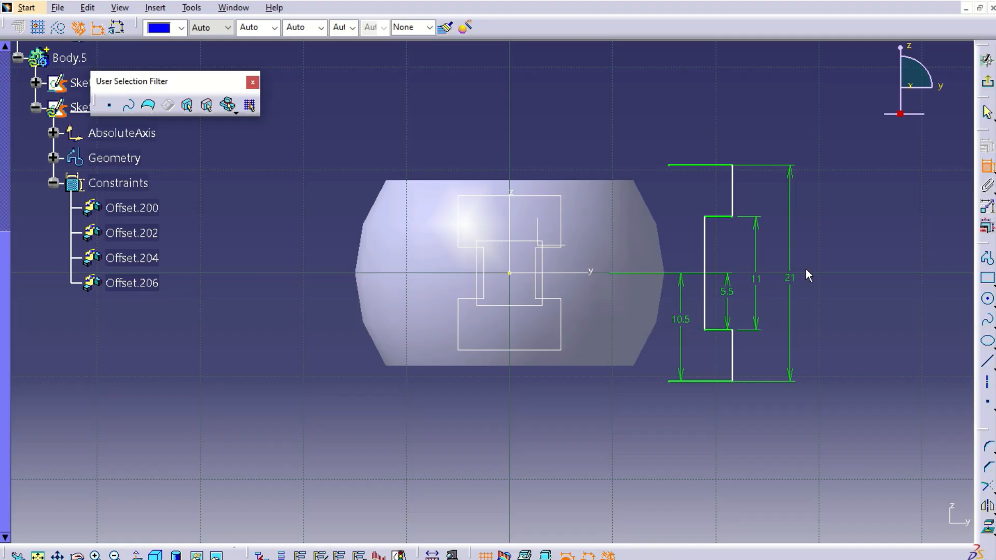
{"action": "left_click", "coordinate": [705, 305]}
{"action": "left_click", "coordinate": [733, 182]}
{"action": "left_click", "coordinate": [722, 129]}
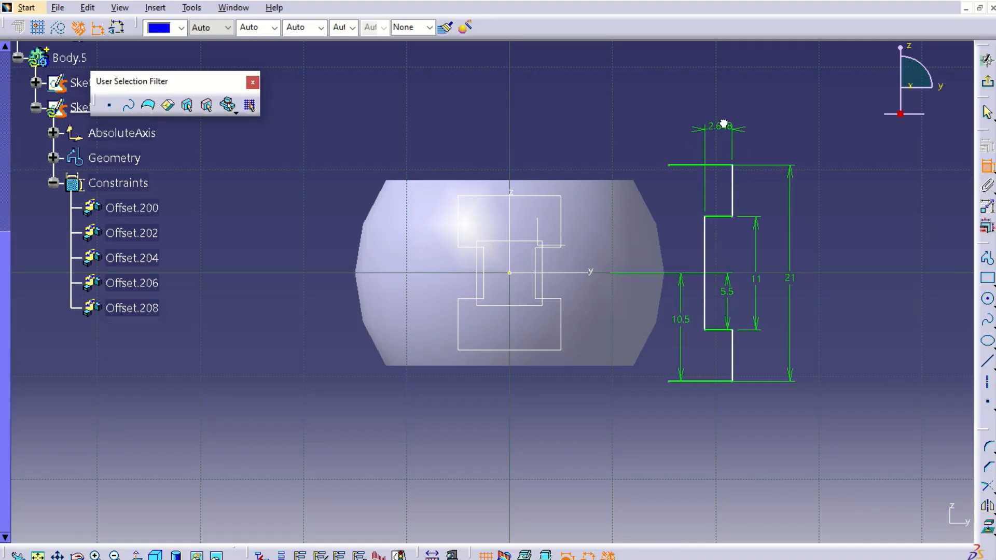
{"action": "double_click", "coordinate": [725, 127]}
{"action": "type", "text": "3"}
{"action": "key", "text": "Return"}
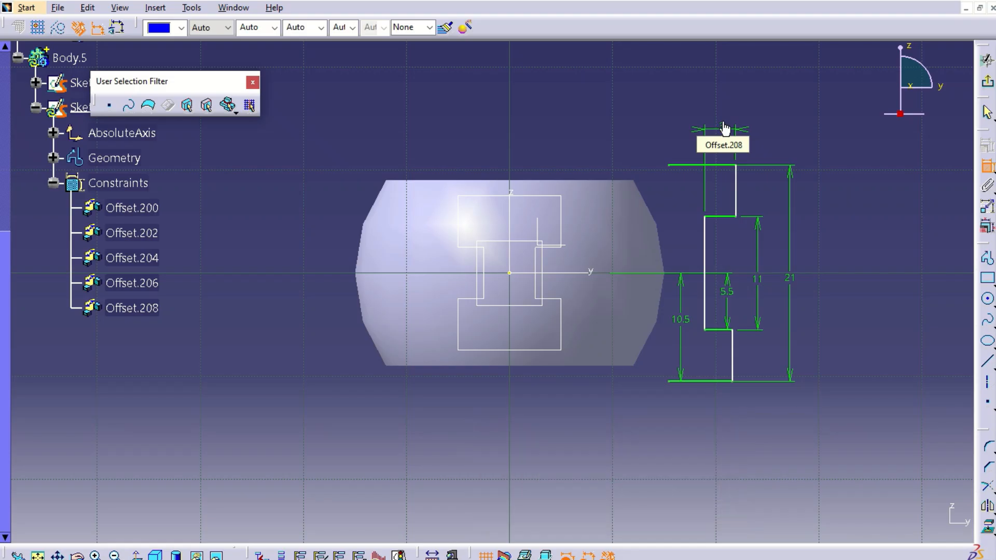
- Constrain the lower outer vertical edge to 3 mm from the notch's vertical edge
{"action": "left_click", "coordinate": [703, 312]}
{"action": "left_click", "coordinate": [733, 355]}
{"action": "double_click", "coordinate": [761, 427]}
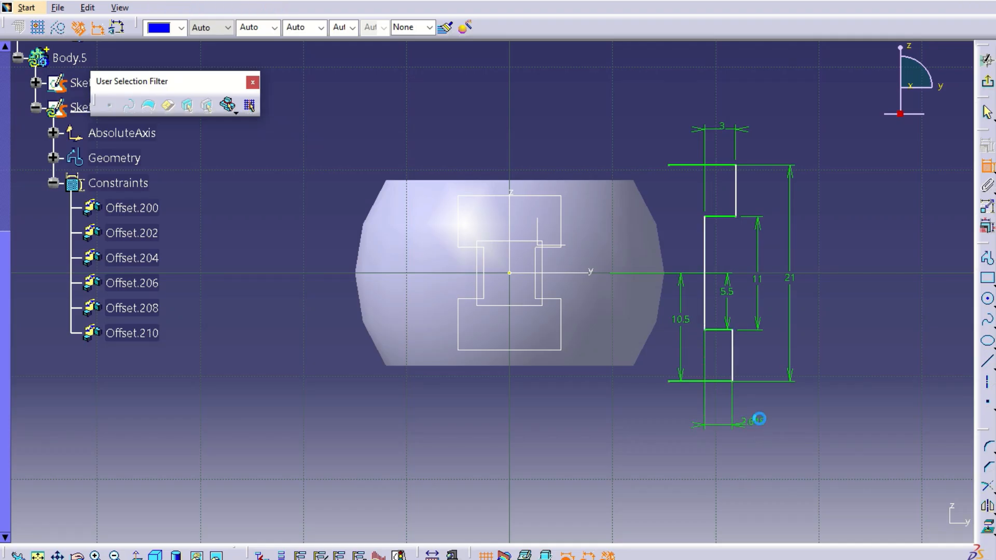
{"action": "type", "text": "3"}
{"action": "key", "text": "Return"}
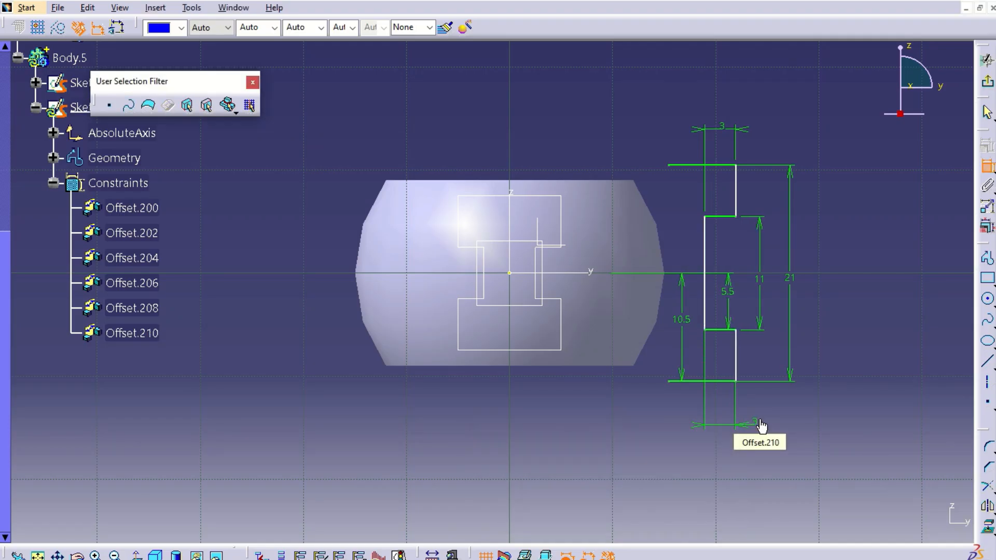
- Move the whole profile horizontally toward the origin so its open ends lie just beside the vertical axis
{"action": "left_click_drag", "start_coordinate": [634, 78], "coordinate": [844, 467]}
{"action": "left_click_drag", "start_coordinate": [628, 76], "coordinate": [859, 483]}
{"action": "mouse_move", "coordinate": [703, 248]}
{"action": "left_mouse_down"}
{"action": "mouse_move", "coordinate": [529, 239]}
{"action": "mouse_move", "coordinate": [549, 239]}
{"action": "left_mouse_up"}
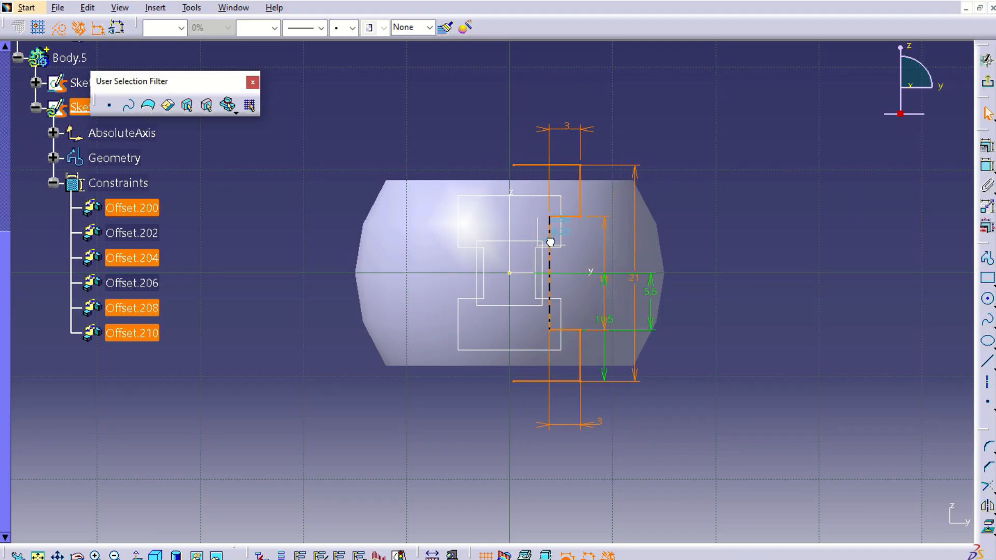
{"action": "left_click", "coordinate": [796, 313]}
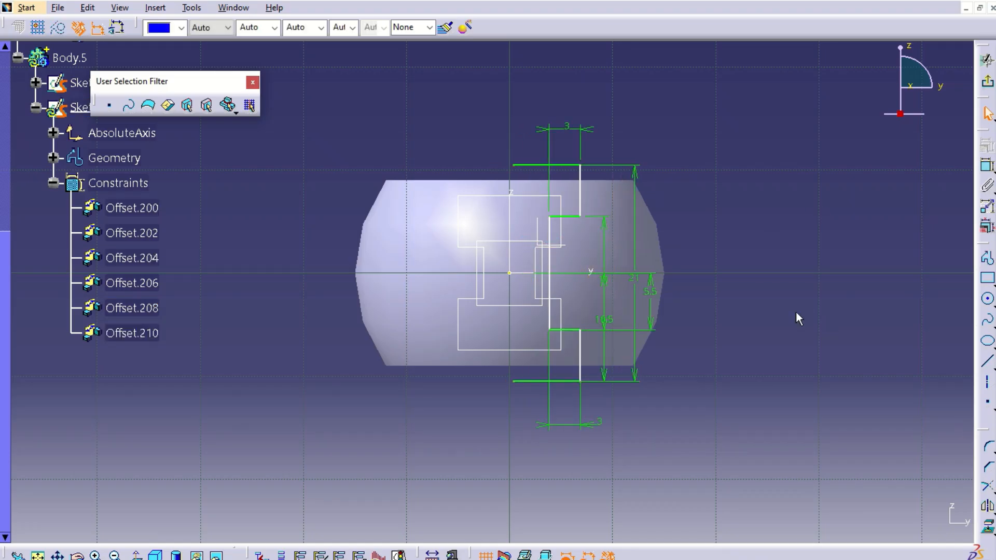
- Draw a vertical axis line through the origin, extending beyond the profile at both ends, and hide its parallelism constraint
{"action": "left_click", "coordinate": [987, 384]}
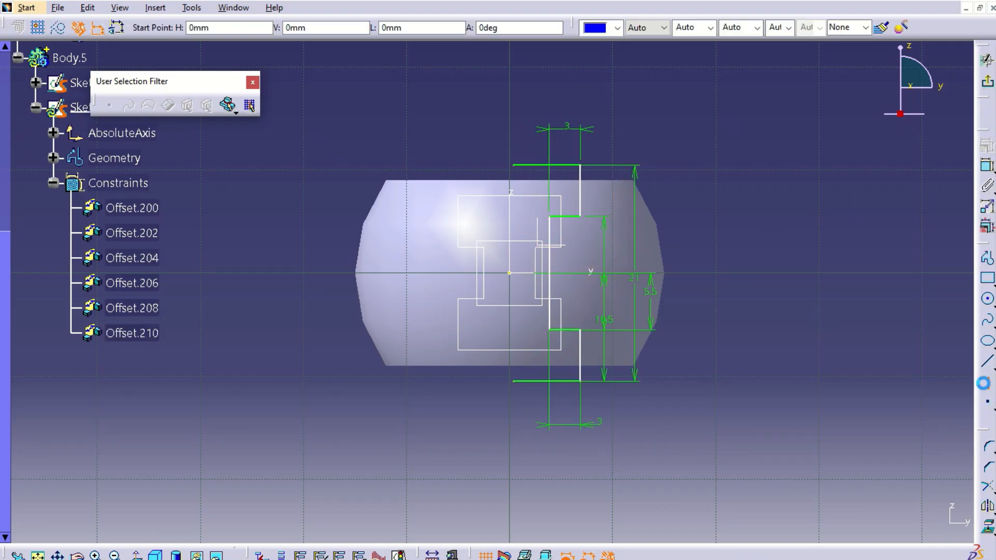
{"action": "left_click", "coordinate": [513, 71]}
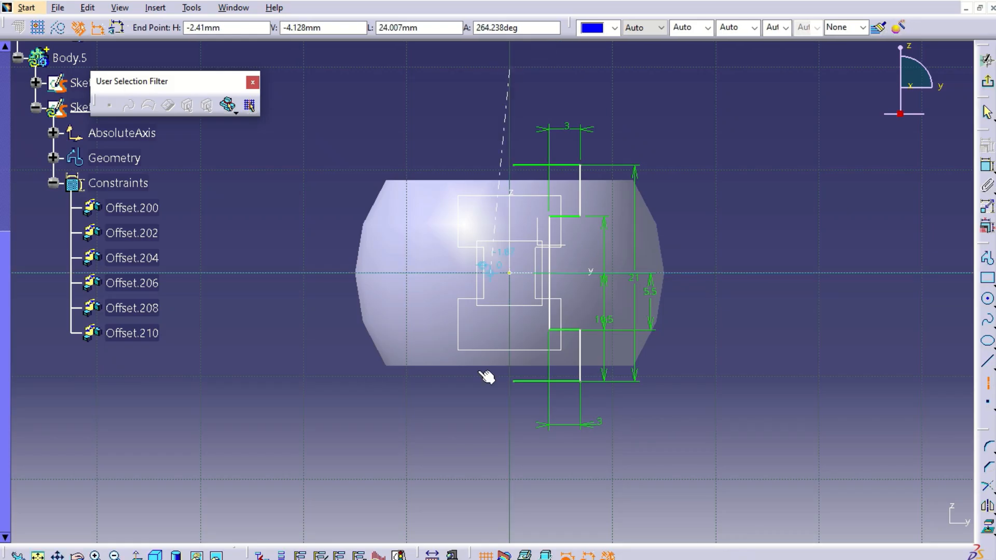
{"action": "left_click", "coordinate": [509, 478]}
{"action": "left_click", "coordinate": [708, 431]}
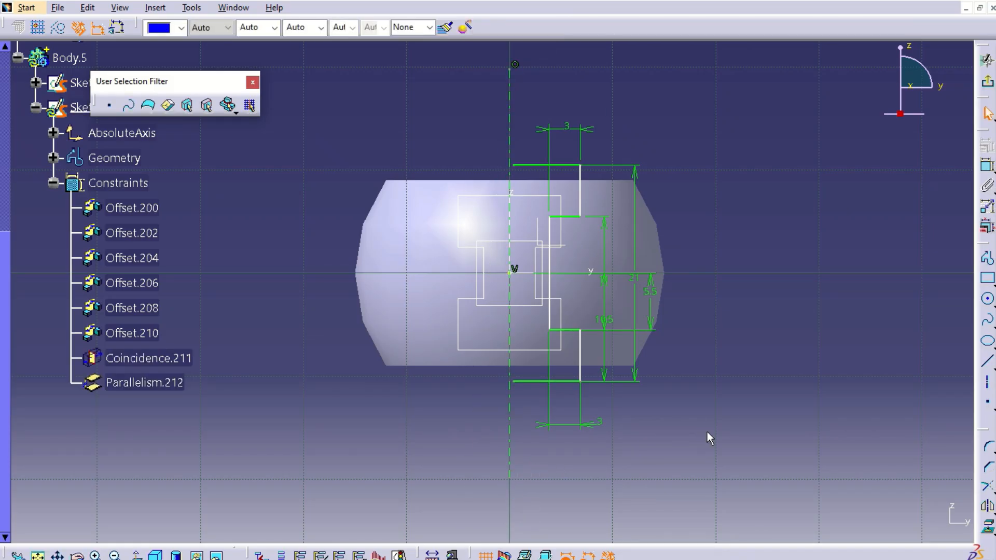
{"action": "left_click", "coordinate": [521, 270]}
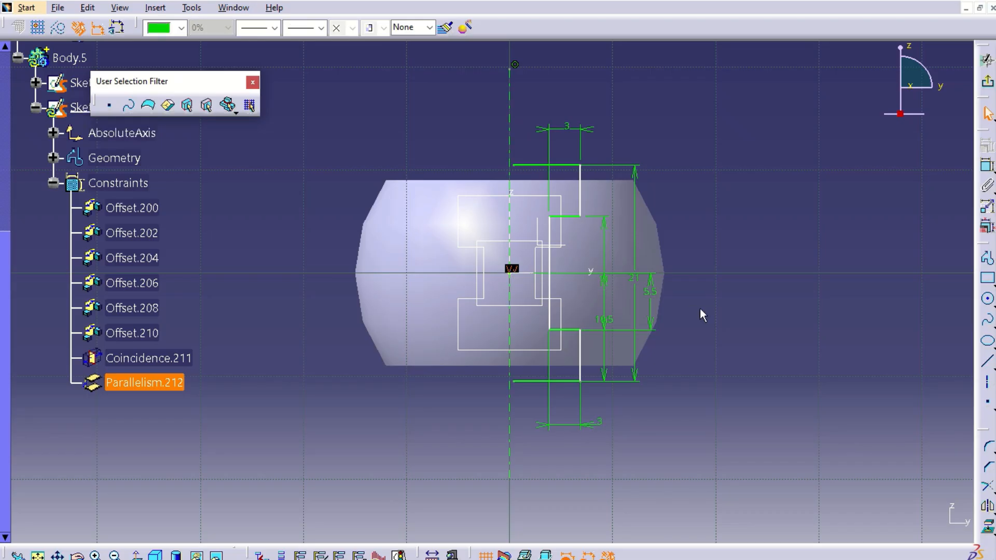
{"action": "left_click", "coordinate": [700, 309]}
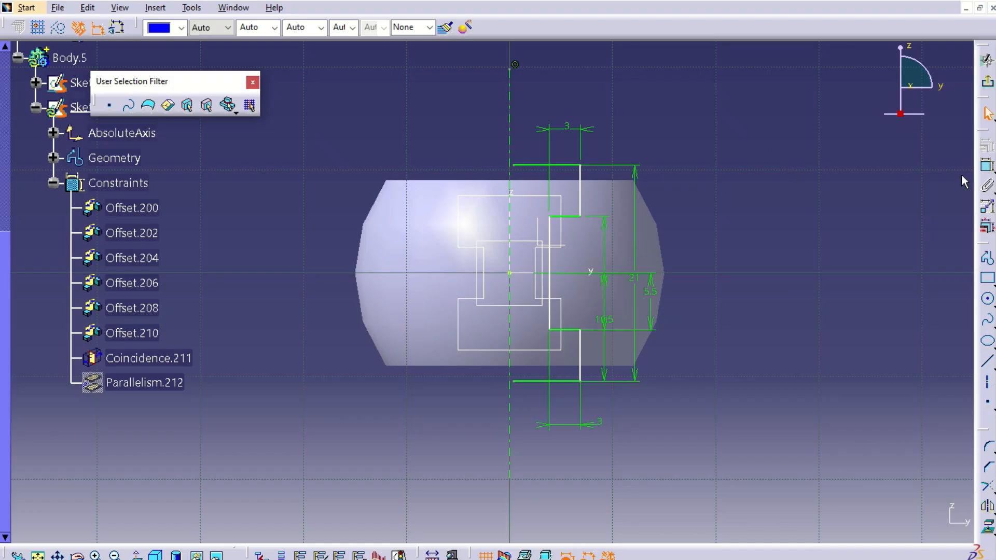
- Constrain the profile's upper outer vertical edge to 5.5 mm from the vertical axis line
{"action": "left_click", "coordinate": [582, 187]}
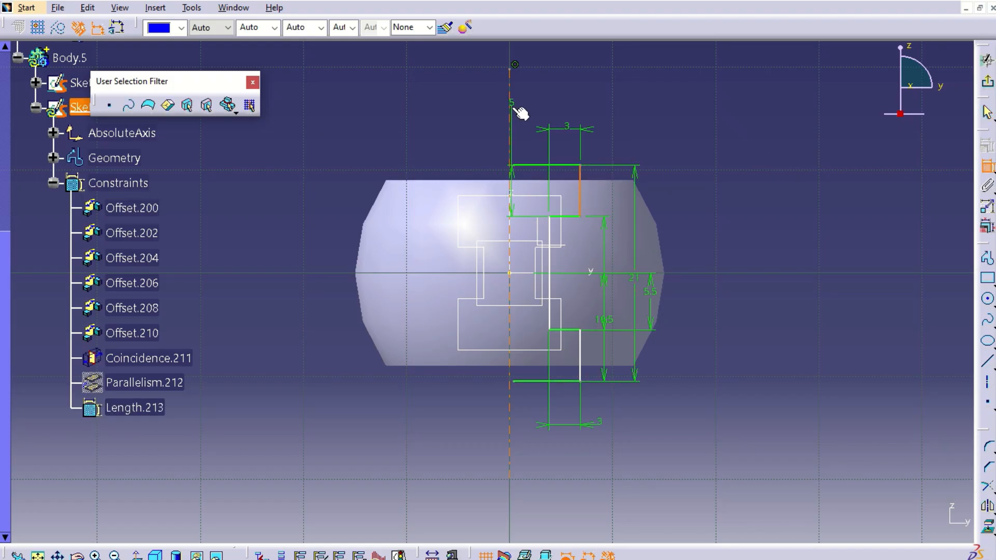
{"action": "left_click", "coordinate": [511, 193]}
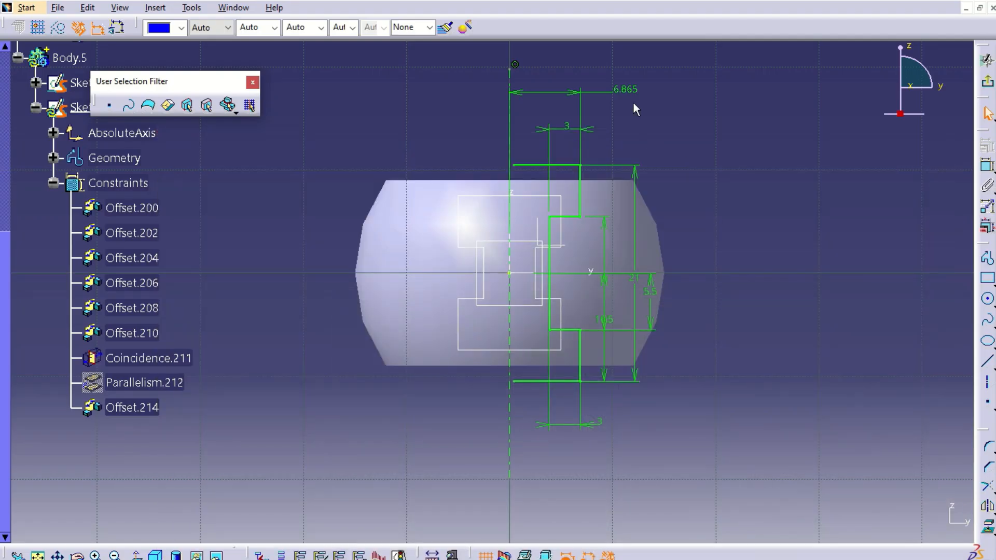
{"action": "double_click", "coordinate": [634, 89]}
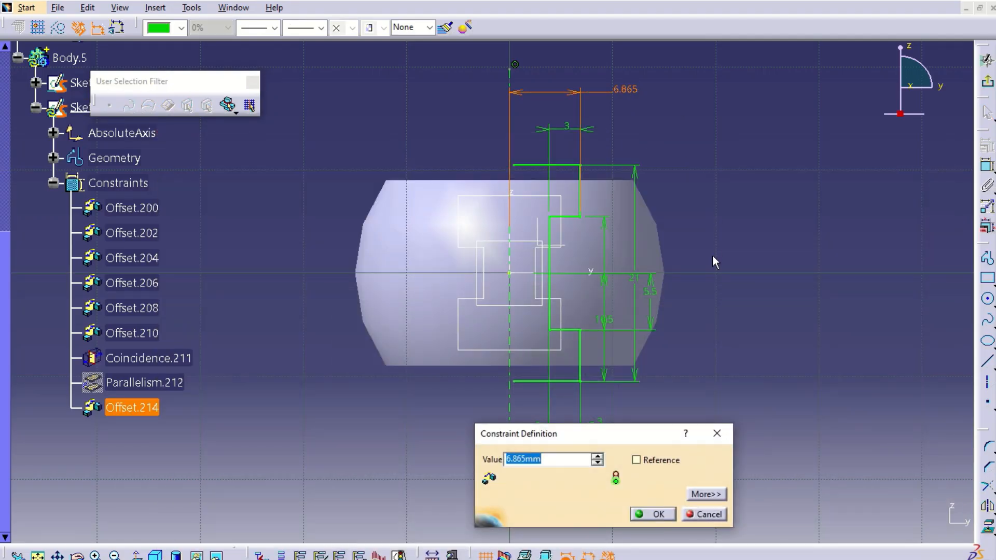
{"action": "type", "text": "11"}
{"action": "key", "text": "Return"}
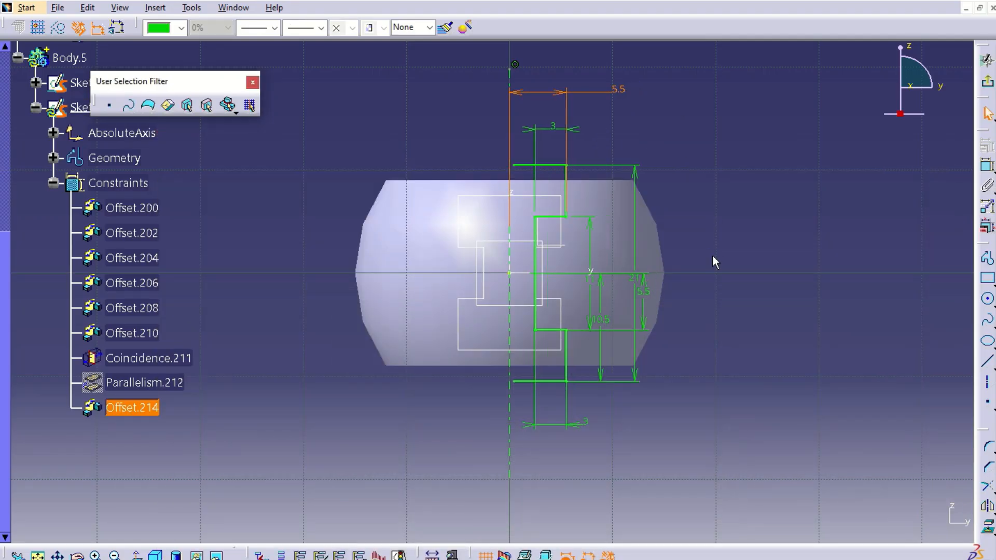
{"action": "left_click", "coordinate": [765, 205]}
- Mirror the half profile about the vertical axis line to form the complete I-shaped section
{"action": "mouse_move", "coordinate": [463, 90]}
{"action": "left_mouse_down"}
{"action": "mouse_move", "coordinate": [683, 440]}
{"action": "mouse_move", "coordinate": [737, 402]}
{"action": "left_mouse_up"}
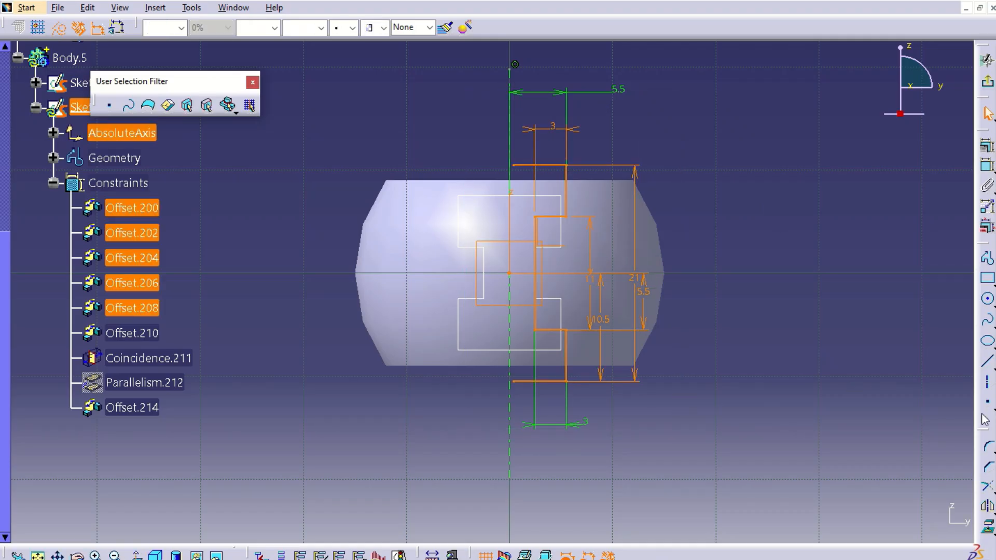
{"action": "left_click", "coordinate": [988, 506]}
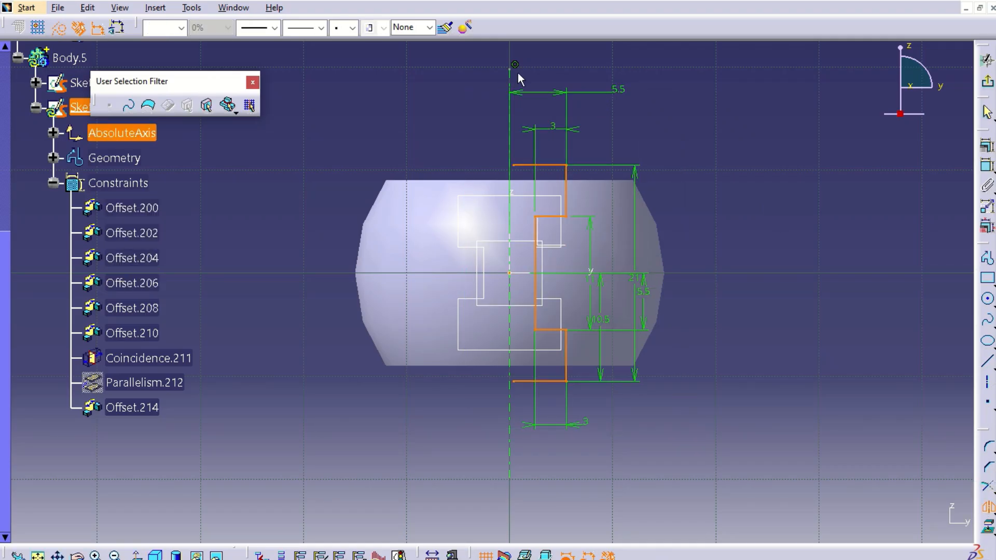
{"action": "left_click", "coordinate": [514, 88]}
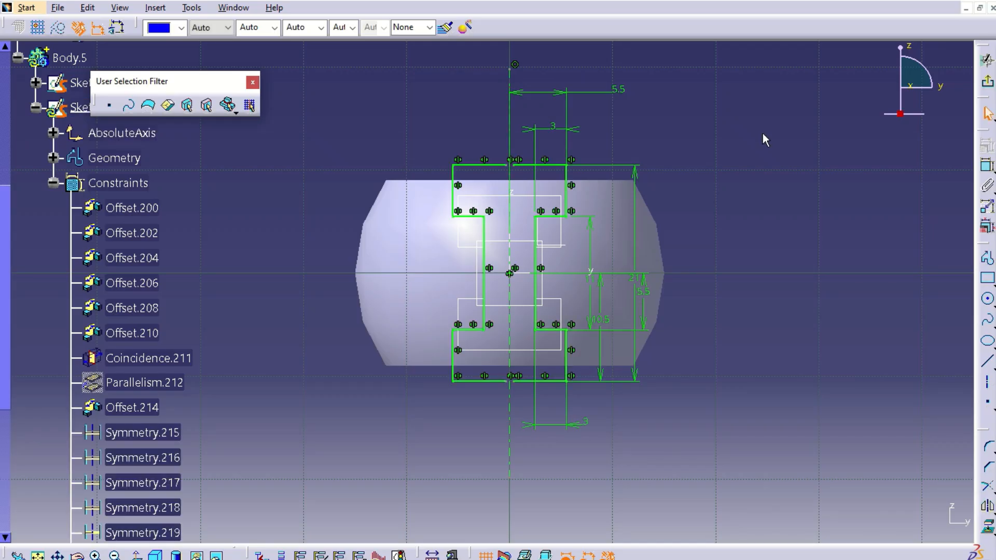
- Delete all symmetry constraints created by the mirror, Symmetry.215 through Symmetry.230
{"action": "left_click", "coordinate": [143, 433]}
{"action": "scroll", "coordinate": [224, 443], "scroll_direction": "down", "scroll_amount": 2}
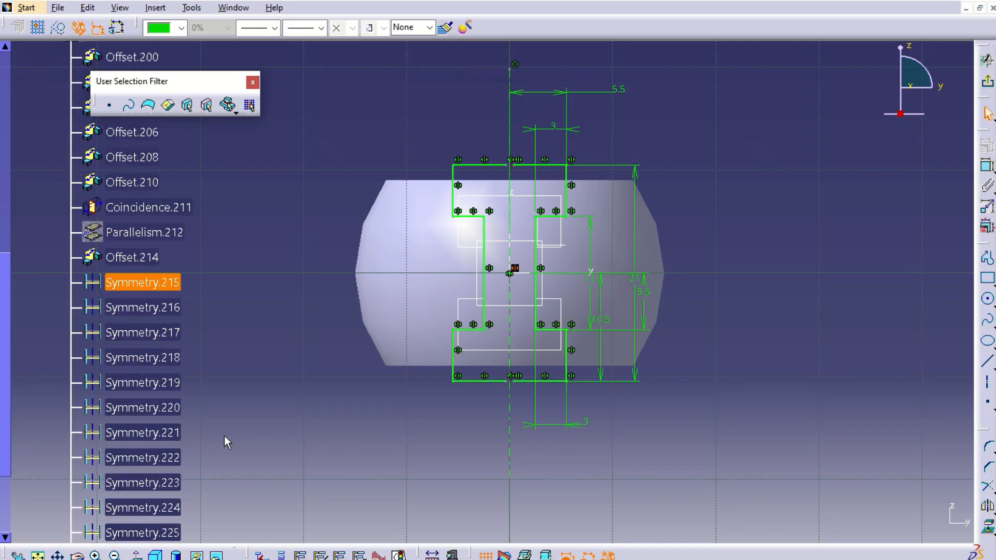
{"action": "scroll", "coordinate": [223, 438], "scroll_direction": "down", "scroll_amount": 2}
{"action": "left_click", "coordinate": [170, 507], "text": "ctrl"}
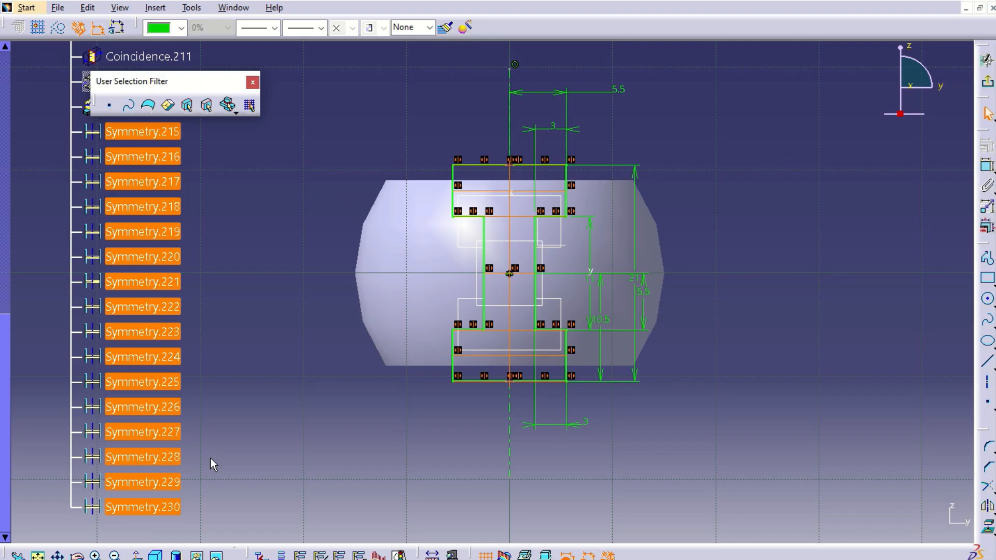
{"action": "key", "text": "Delete"}
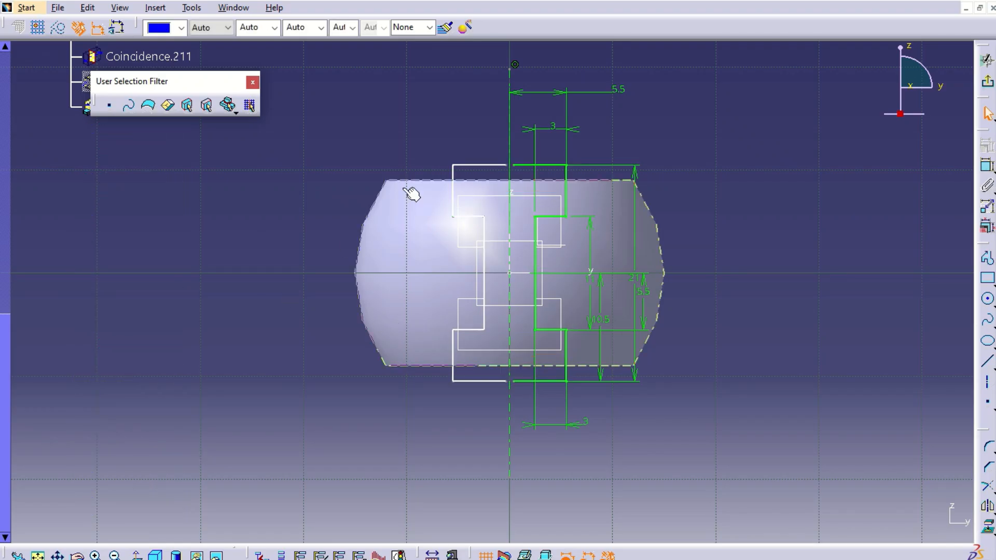
- Delete the mirrored half's outermost upper and lower horizontal lines, left of the vertical axis
{"action": "left_click", "coordinate": [469, 166]}
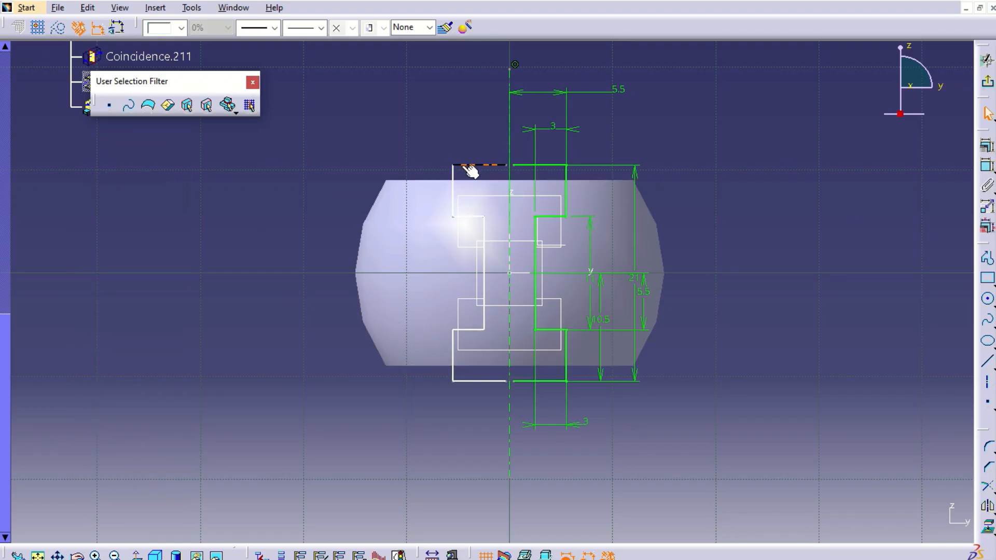
{"action": "key", "text": "Delete"}
{"action": "left_click", "coordinate": [473, 381]}
{"action": "key", "text": "Delete"}
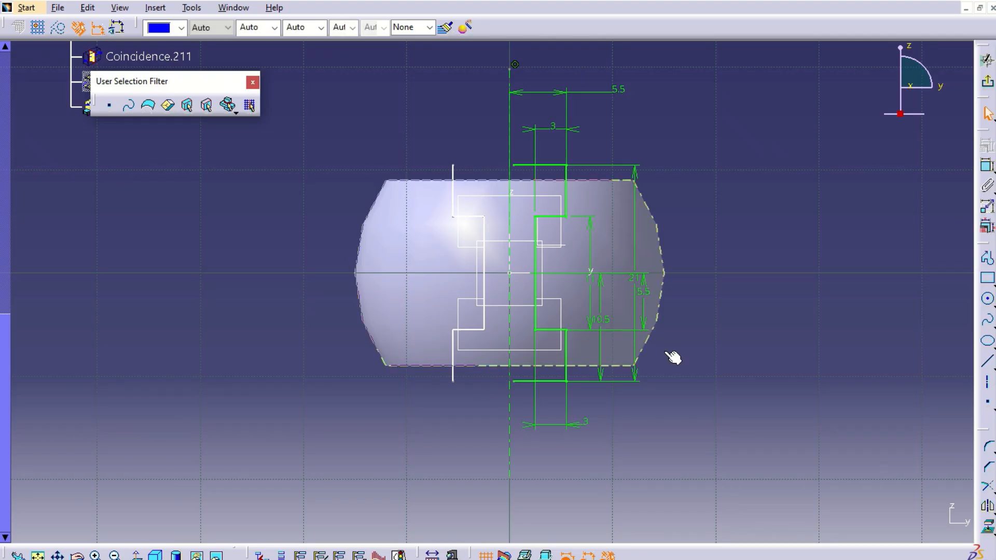
- Trim the left outer vertical edges with the remaining lower and upper horizontal lines to close the I-shaped profile
{"action": "left_click", "coordinate": [989, 488]}
{"action": "left_click", "coordinate": [454, 358]}
{"action": "left_click", "coordinate": [540, 381]}
{"action": "left_click", "coordinate": [454, 188]}
{"action": "left_click", "coordinate": [528, 166]}
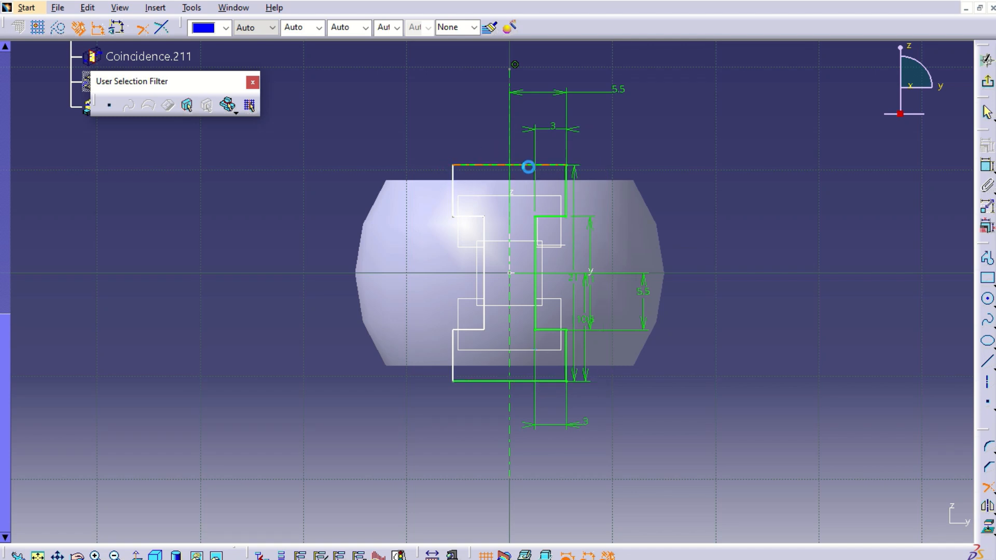
- Reposition the 5.5 mm half-width dimension to just above the profile's upper edge
{"action": "mouse_move", "coordinate": [710, 207]}
{"action": "middle_mouse_down"}
{"action": "mouse_move", "coordinate": [723, 287]}
{"action": "mouse_move", "coordinate": [730, 276]}
{"action": "middle_mouse_up"}
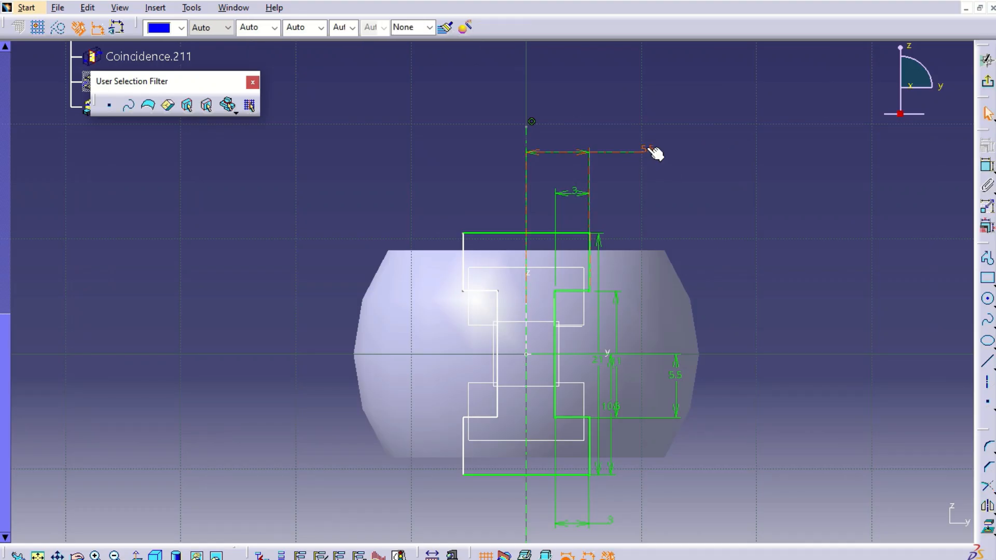
{"action": "left_click", "coordinate": [645, 149]}
{"action": "left_click_drag", "start_coordinate": [643, 149], "coordinate": [558, 227]}
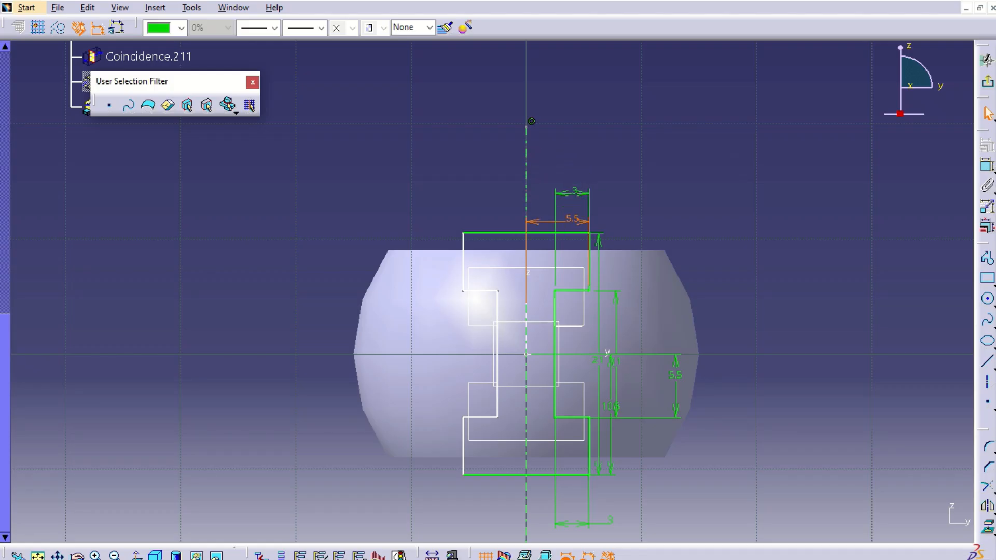
- Dimension the overall widths of the upper and lower flanges, placing one dimension above and one below the profile
{"action": "left_click", "coordinate": [987, 166]}
{"action": "left_click", "coordinate": [464, 262]}
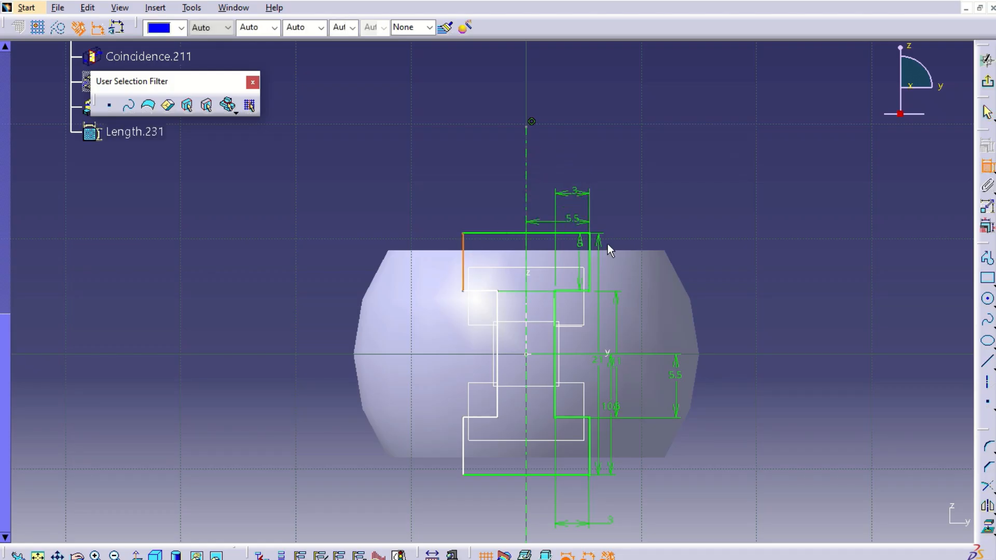
{"action": "left_click", "coordinate": [590, 243]}
{"action": "left_click", "coordinate": [538, 153]}
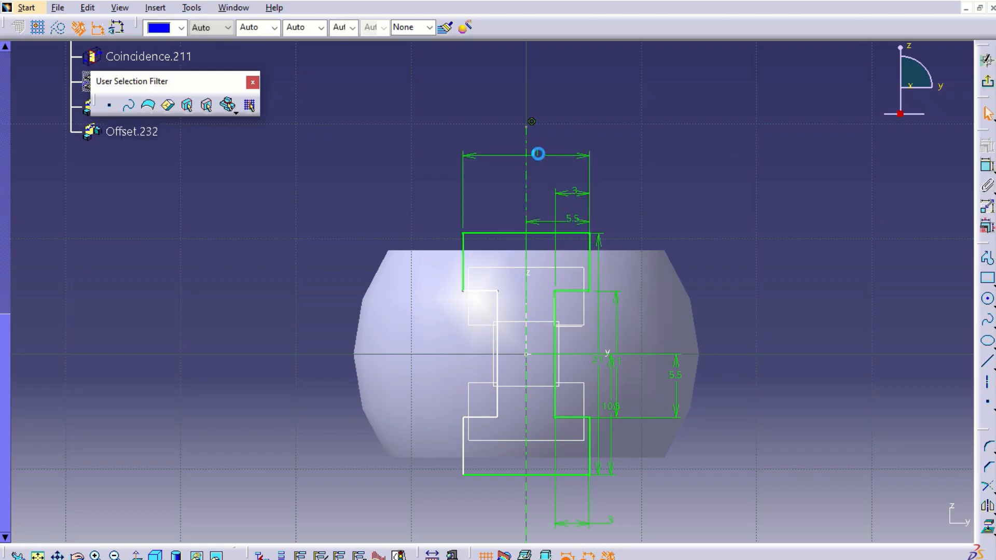
{"action": "left_click", "coordinate": [988, 166]}
{"action": "left_click", "coordinate": [466, 457]}
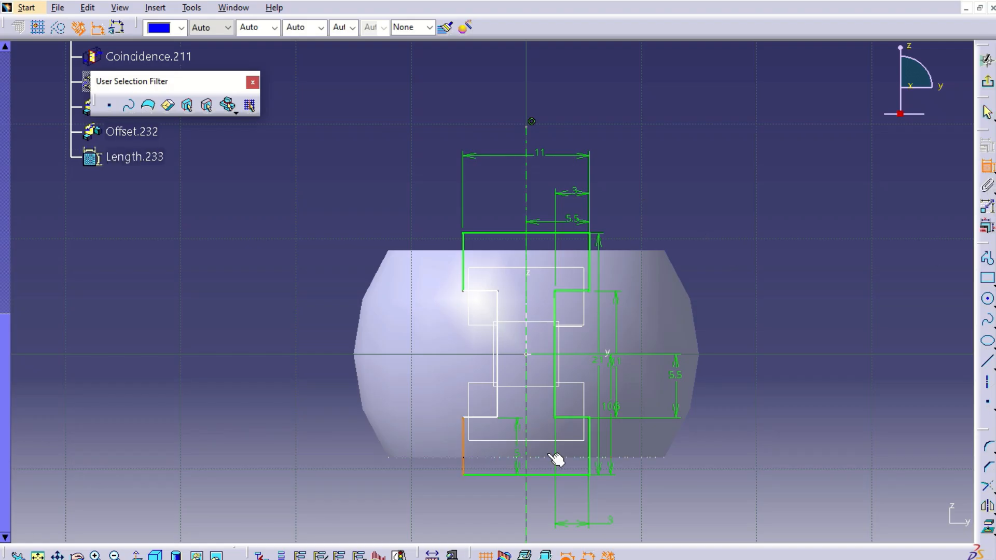
{"action": "left_click", "coordinate": [591, 447]}
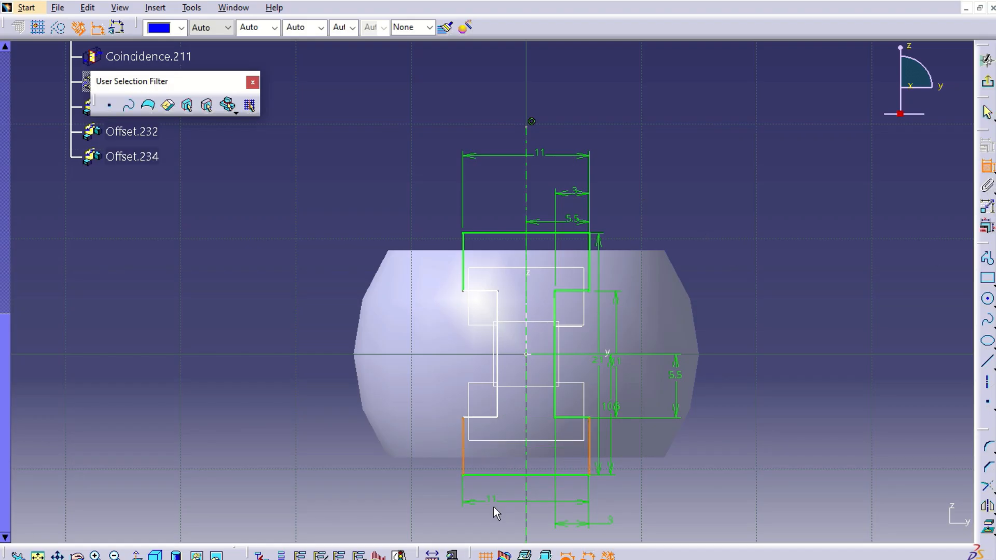
{"action": "left_click", "coordinate": [512, 510]}
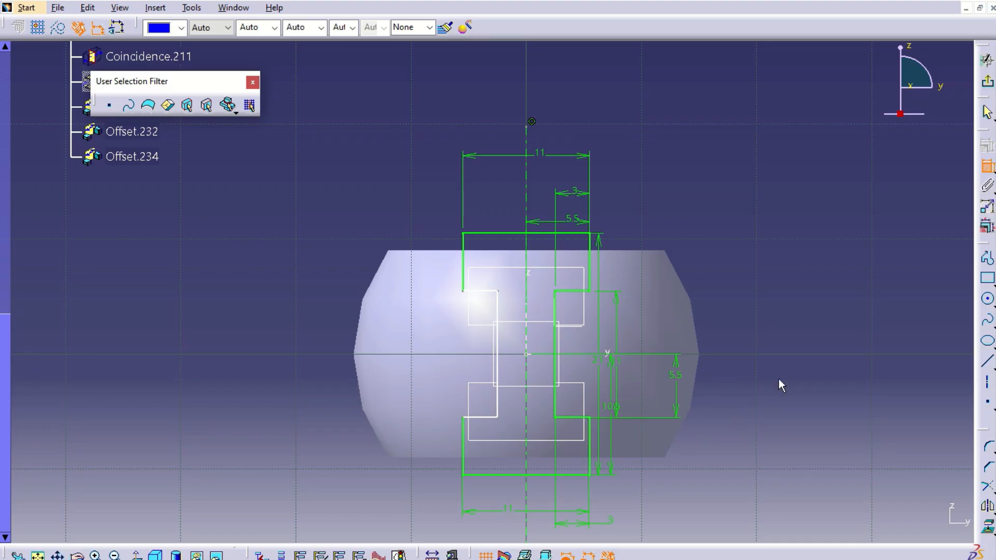
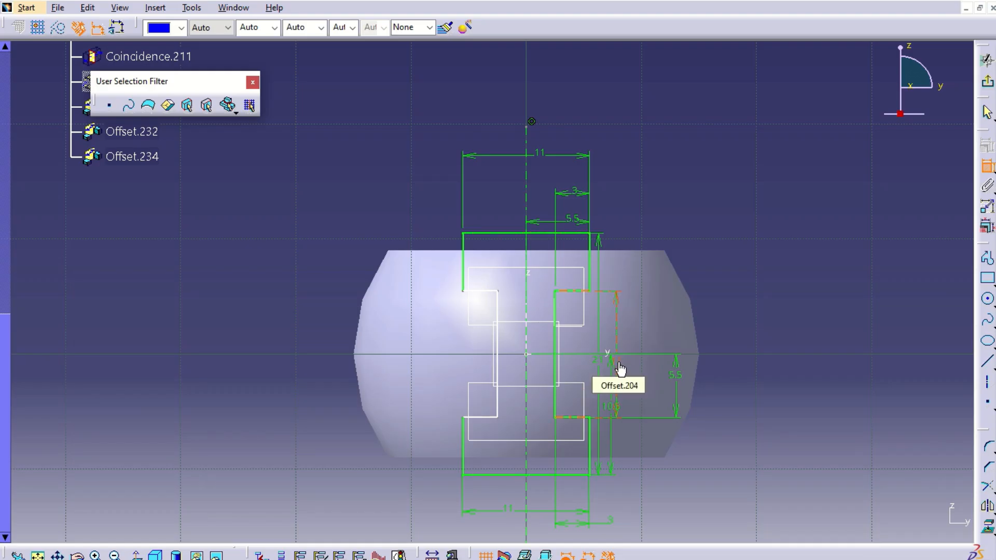
- Dimension the spacing between the left inner flange edges and the lower one's offset from the horizontal axis
{"action": "left_click", "coordinate": [486, 423]}
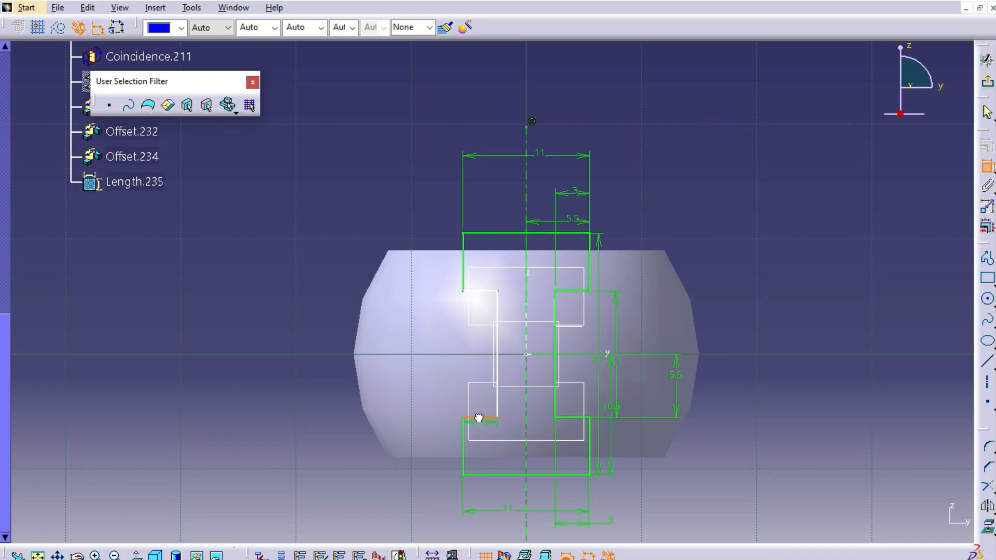
{"action": "left_click", "coordinate": [490, 295]}
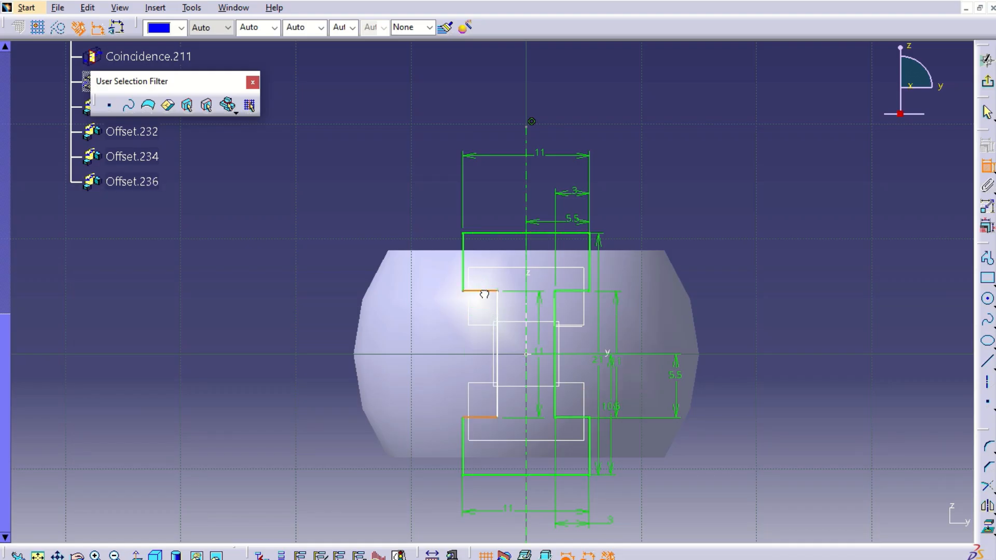
{"action": "left_click", "coordinate": [401, 352]}
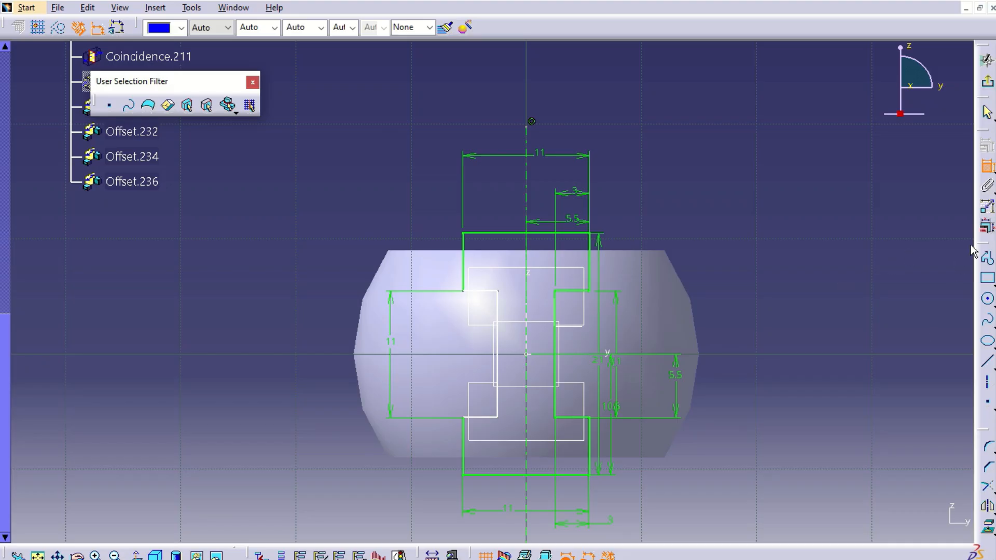
{"action": "left_click", "coordinate": [607, 362]}
{"action": "left_click", "coordinate": [422, 383]}
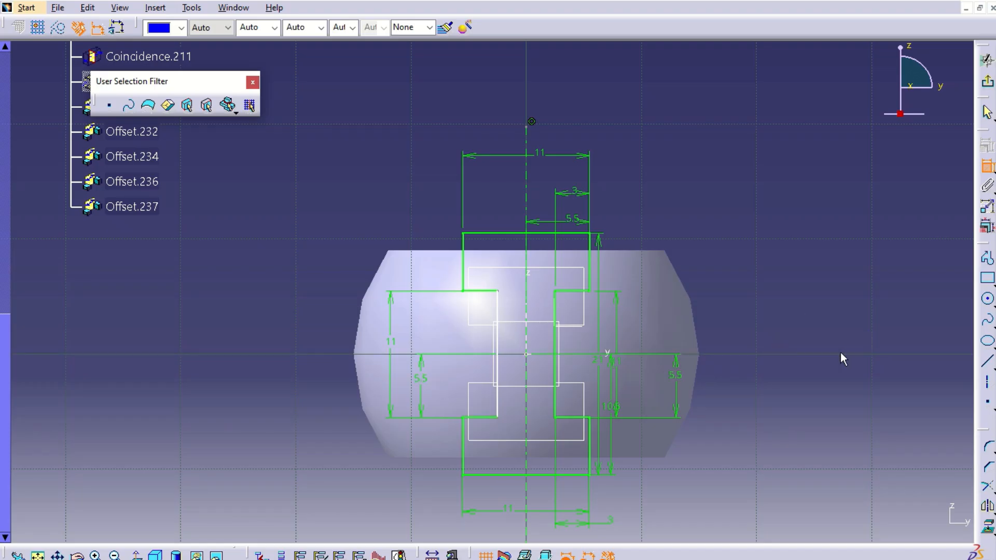
- Delete the drawn vertical axis line running through the middle of the I-shaped profile
{"action": "left_click", "coordinate": [499, 311]}
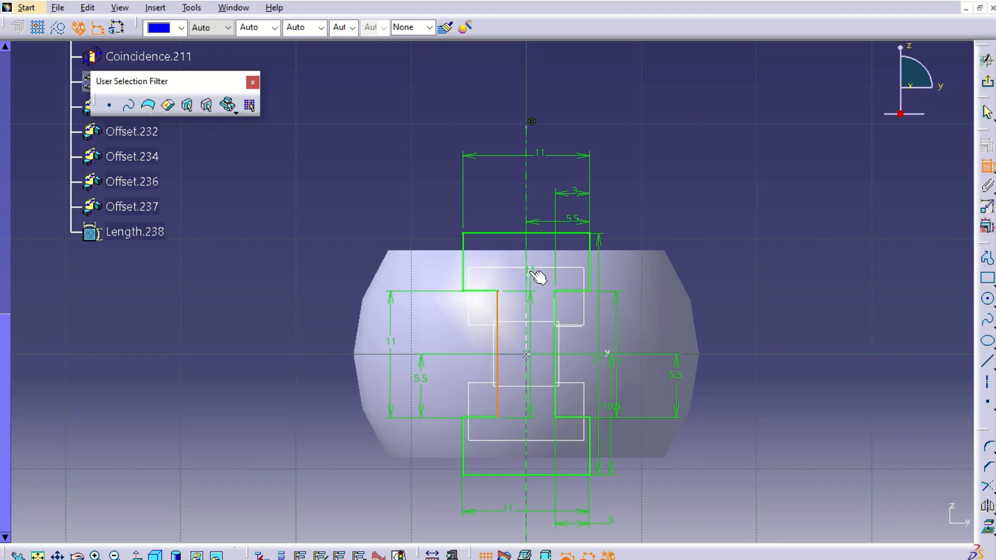
{"action": "key", "text": "Escape"}
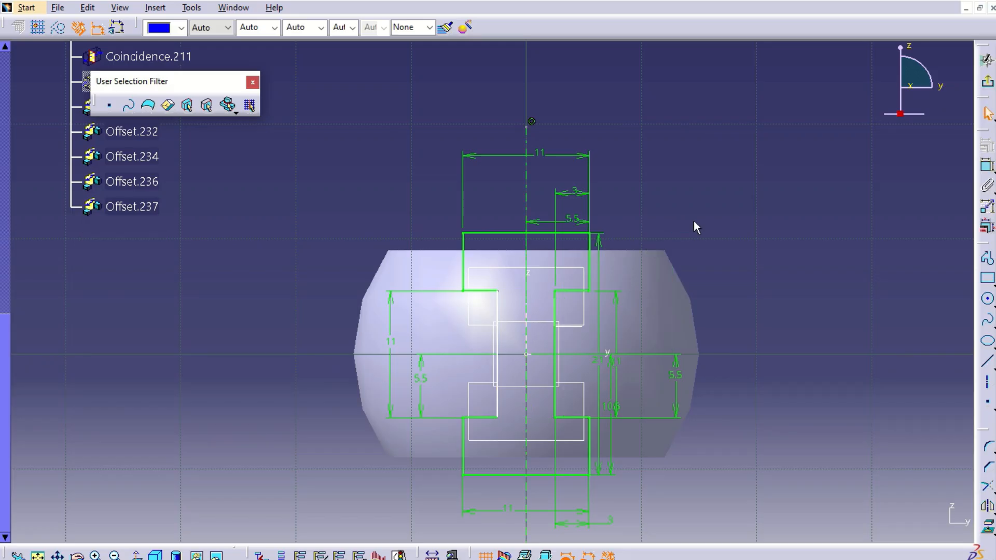
{"action": "left_click", "coordinate": [528, 181]}
{"action": "key", "text": "Delete"}
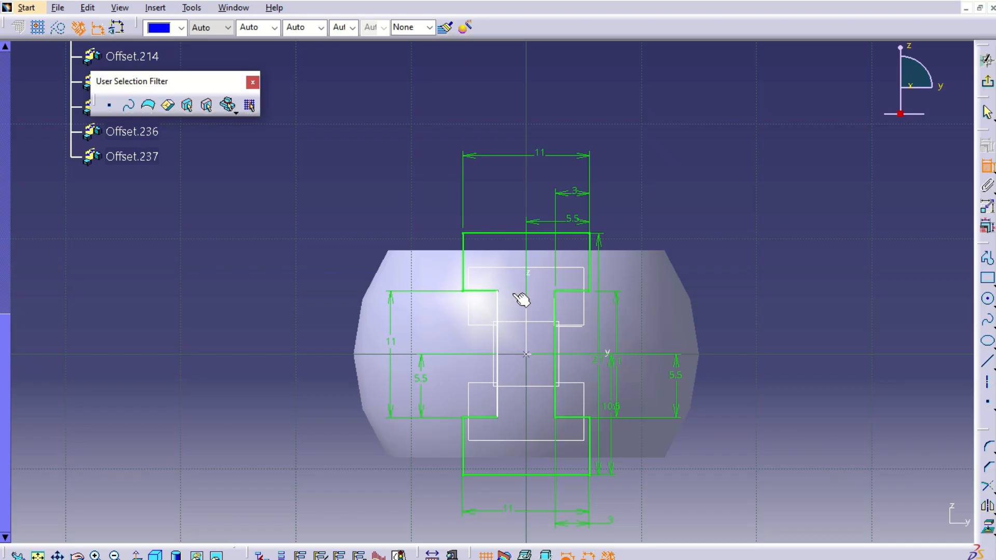
- Dimension the distance from the web's left vertical edge to the sketch's vertical reference axis
{"action": "left_click", "coordinate": [506, 311]}
{"action": "left_click", "coordinate": [527, 263]}
{"action": "left_click", "coordinate": [512, 186]}
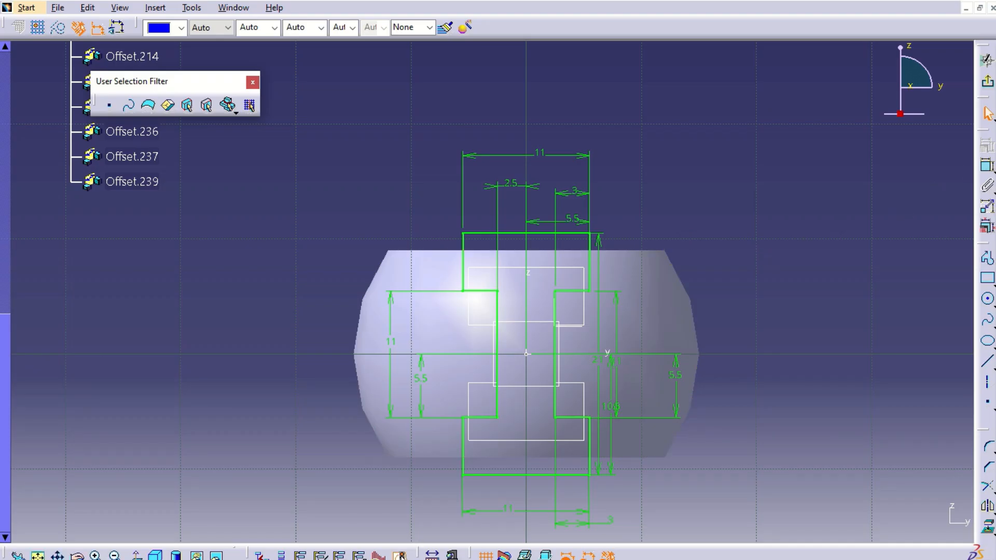
- Remove the stray construction point Point.12 using Sketch Analysis, and exit the sketch
{"action": "left_click", "coordinate": [400, 555]}
{"action": "left_click", "coordinate": [951, 506]}
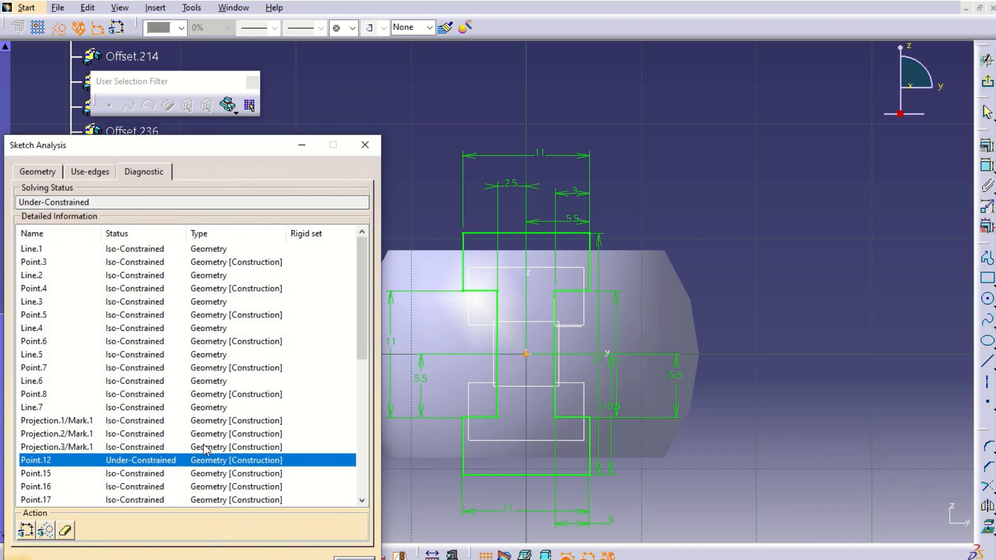
{"action": "right_click", "coordinate": [185, 468]}
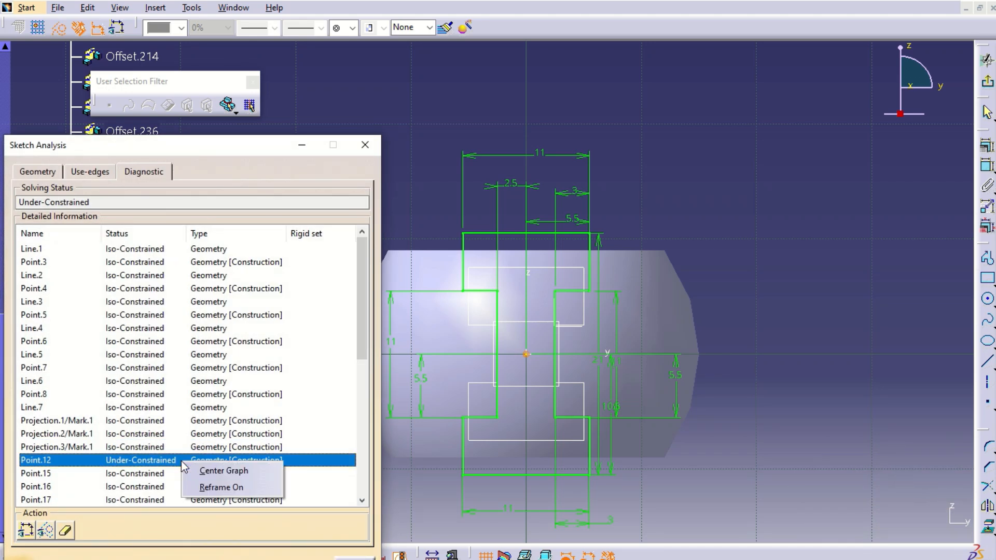
{"action": "left_click", "coordinate": [65, 531]}
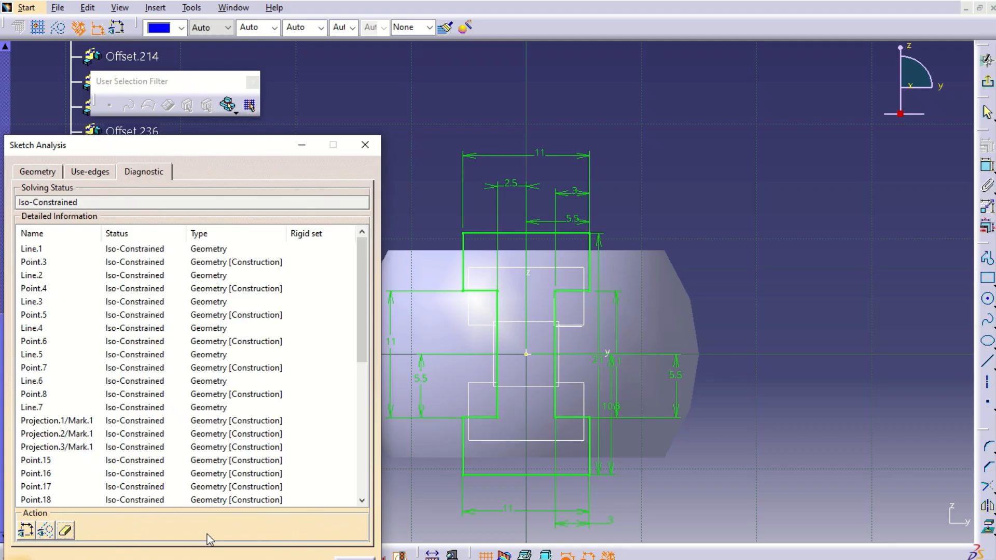
{"action": "left_click", "coordinate": [353, 558]}
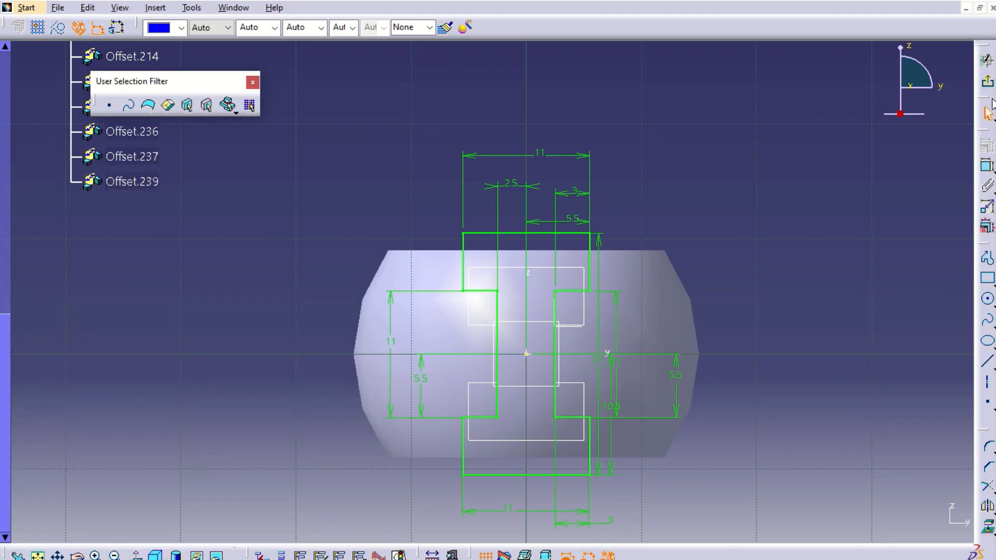
{"action": "left_click", "coordinate": [987, 81]}
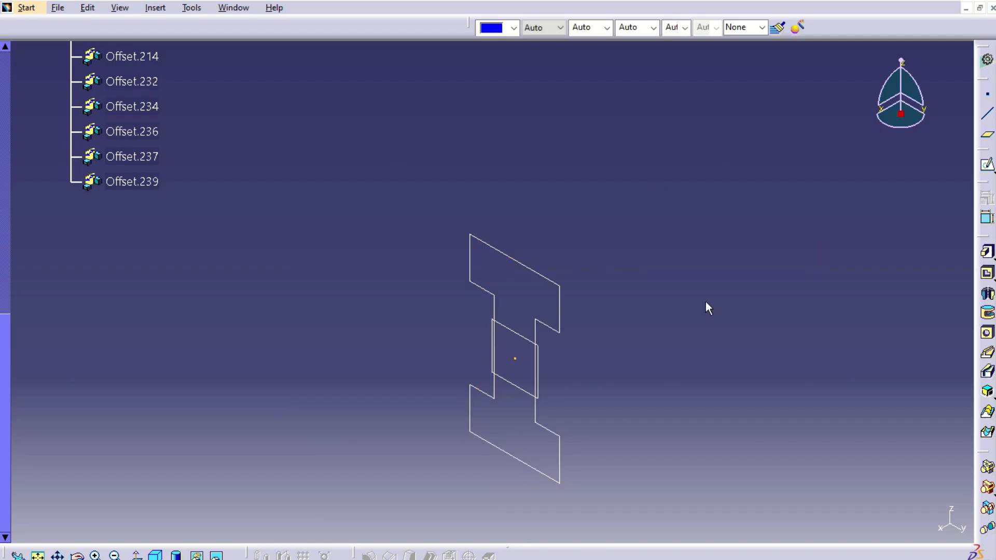
- Hide the origin point of Sketch.7's absolute axis and collapse the sketch's tree branch
{"action": "left_click", "coordinate": [38, 555]}
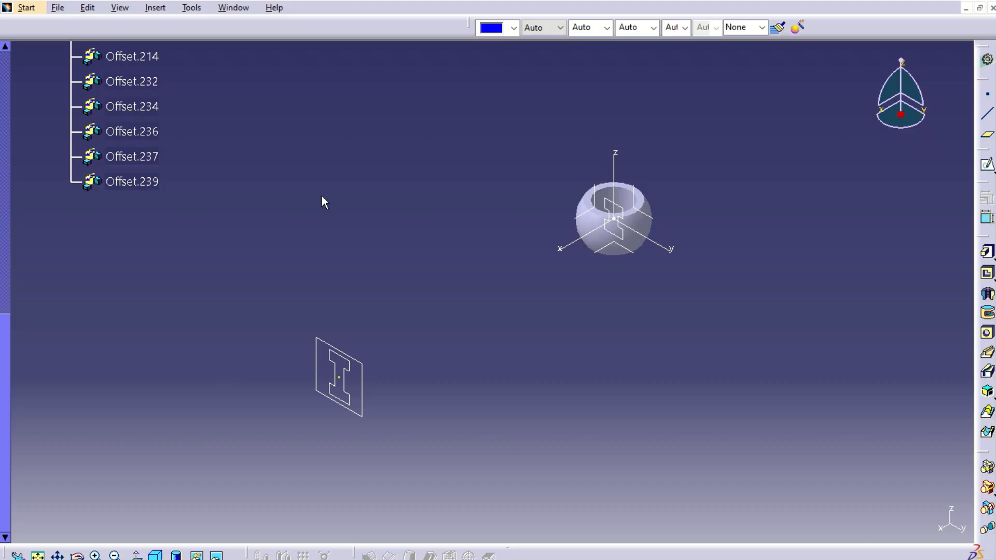
{"action": "middle_click_drag", "start_coordinate": [336, 383], "coordinate": [469, 208]}
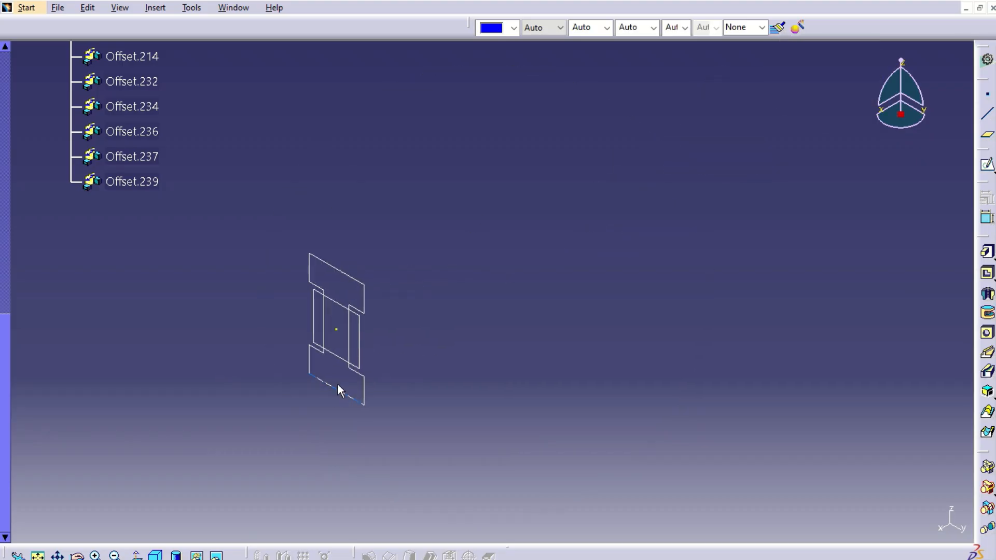
{"action": "left_click", "coordinate": [337, 329]}
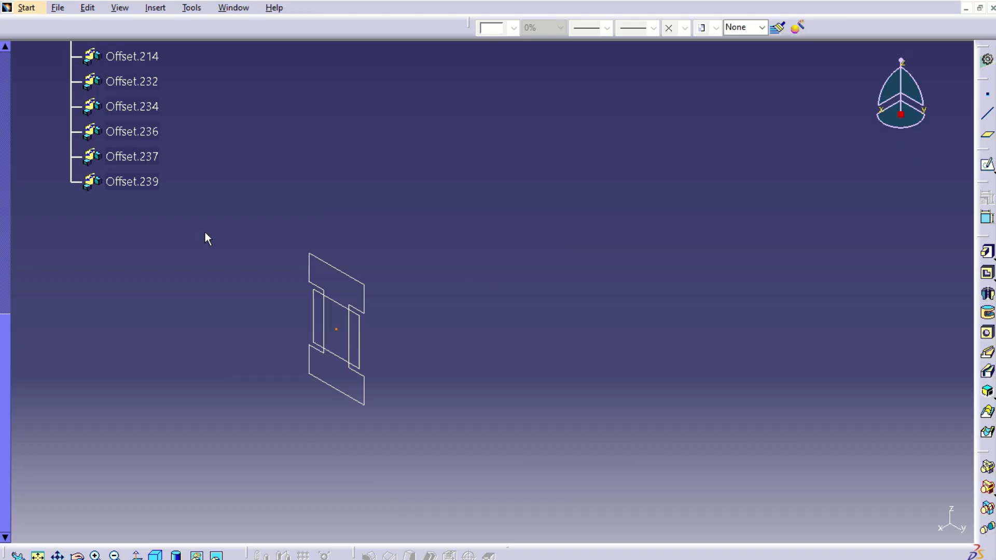
{"action": "right_click", "coordinate": [142, 183]}
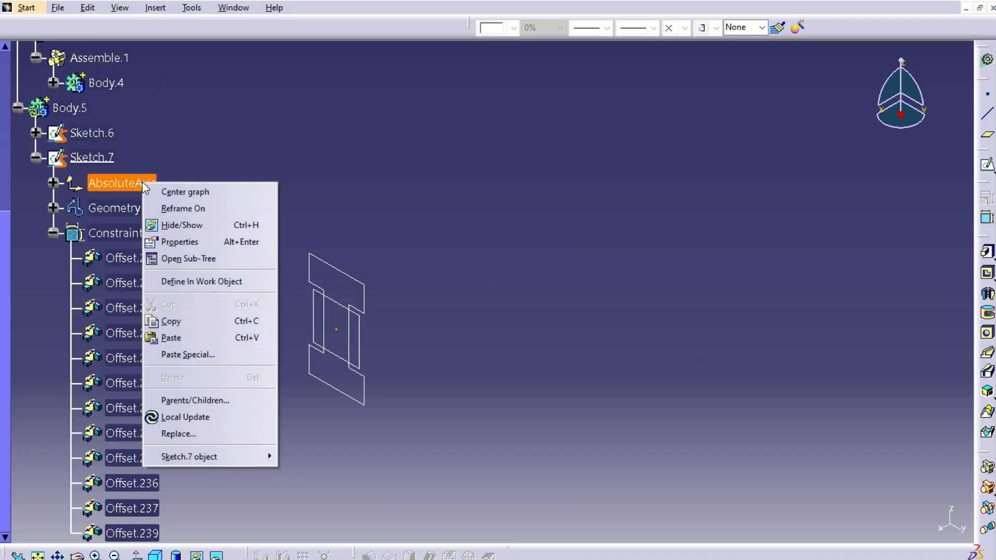
{"action": "key", "text": "Escape"}
{"action": "left_click", "coordinate": [53, 182]}
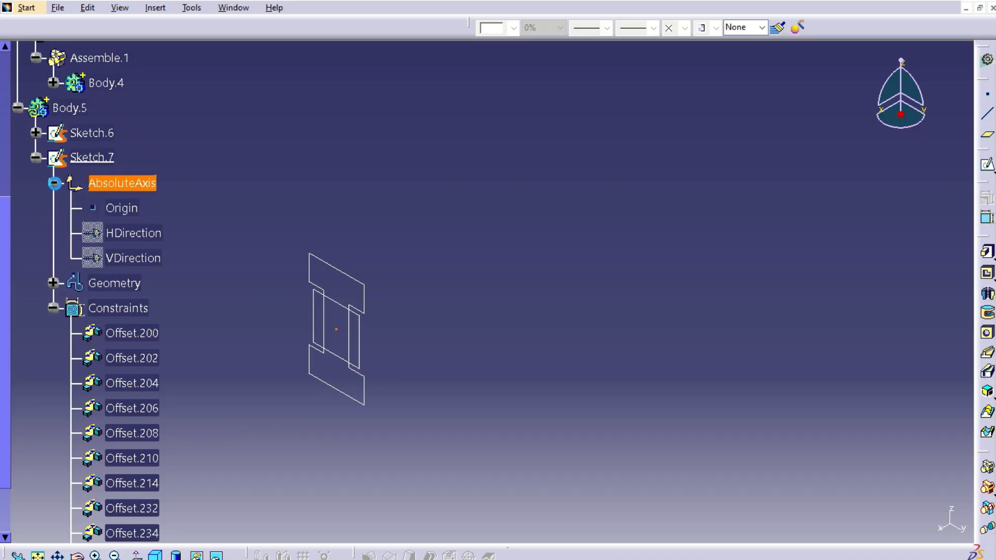
{"action": "right_click", "coordinate": [120, 208]}
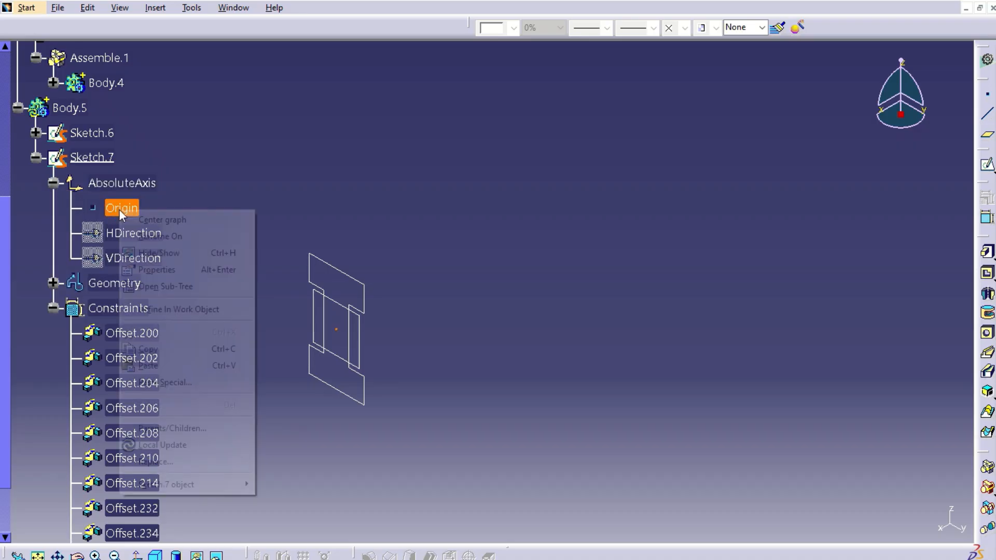
{"action": "left_click", "coordinate": [155, 253]}
{"action": "left_click", "coordinate": [92, 157]}
{"action": "left_click", "coordinate": [36, 158]}
- Define Body.5 as the in-work object
{"action": "left_click", "coordinate": [40, 108]}
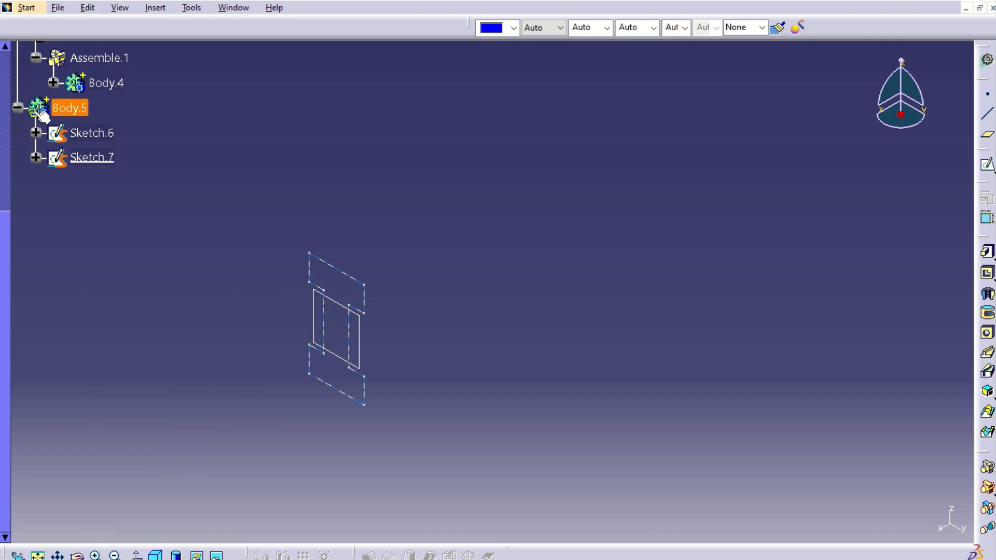
{"action": "right_click", "coordinate": [40, 110]}
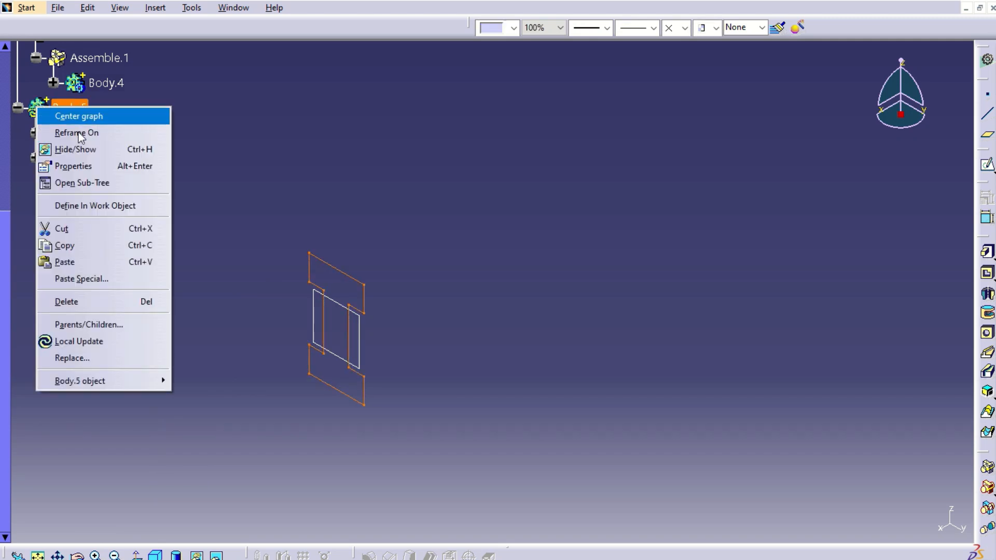
{"action": "left_click", "coordinate": [102, 206]}
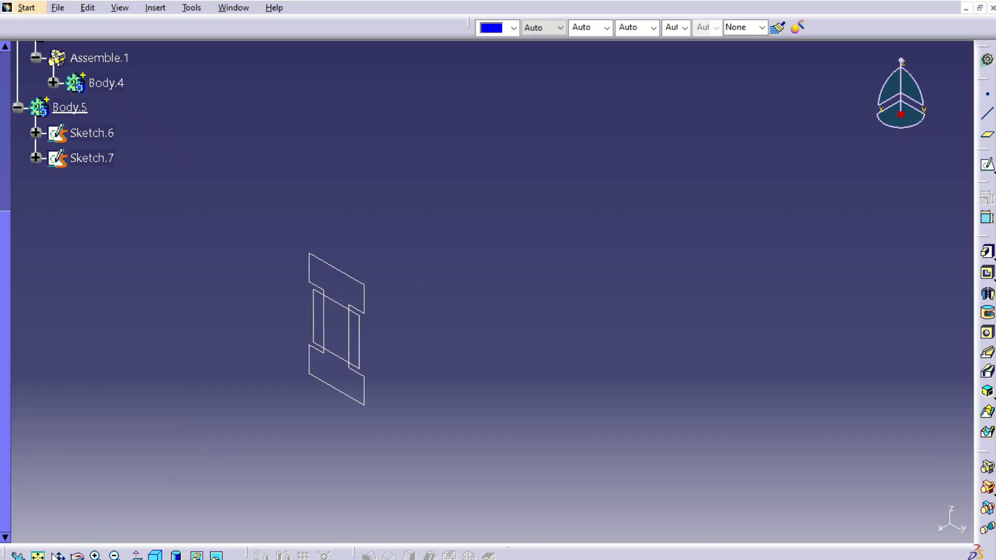
- Create a multi-sections solid between the I-profiles of Sketch.6 and Sketch.7 to form the rod shank
{"action": "left_click", "coordinate": [47, 556]}
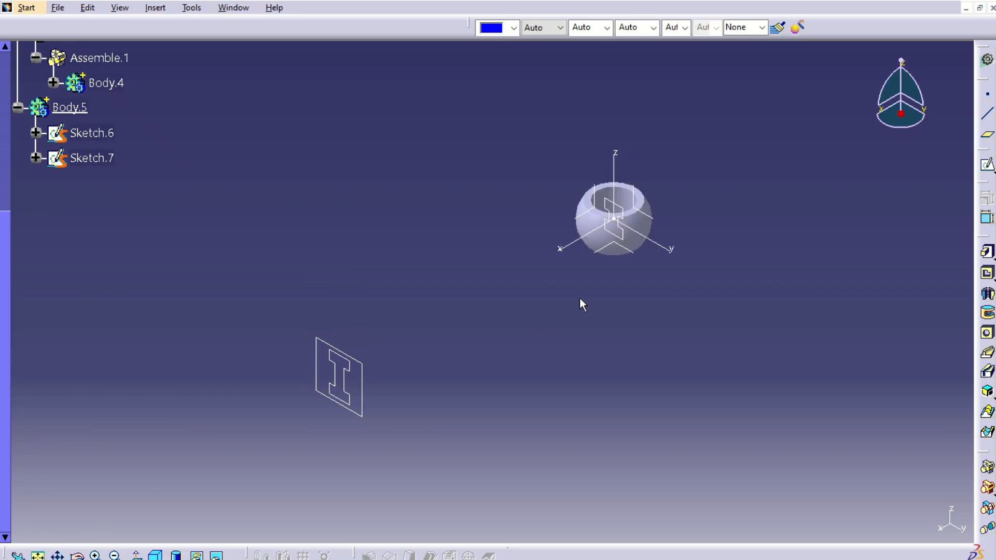
{"action": "left_click", "coordinate": [988, 410]}
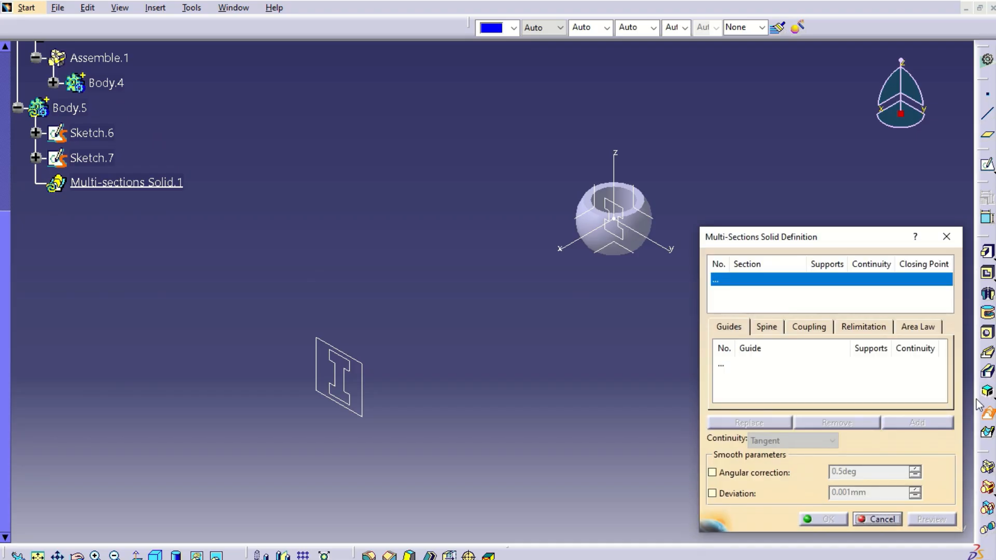
{"action": "left_click", "coordinate": [632, 210]}
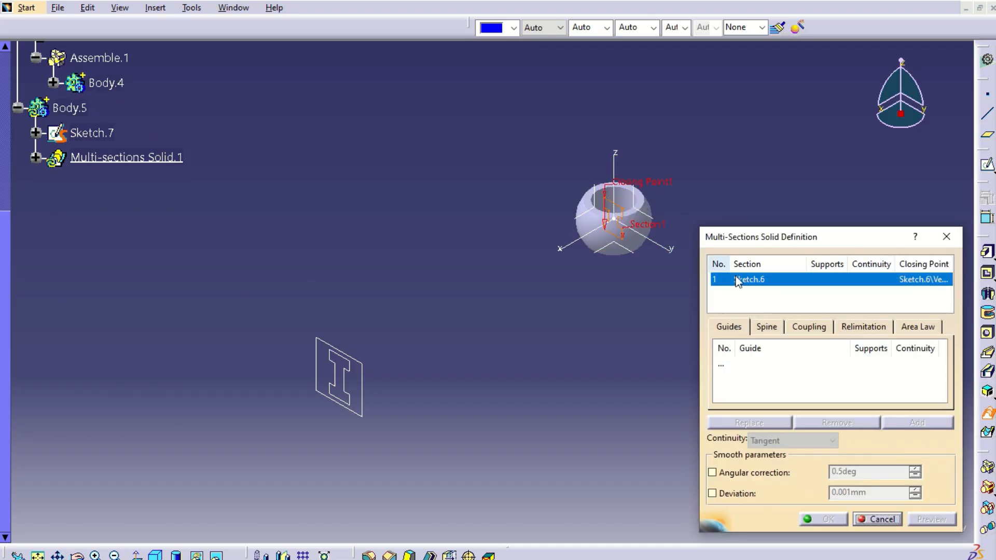
{"action": "left_click", "coordinate": [348, 364]}
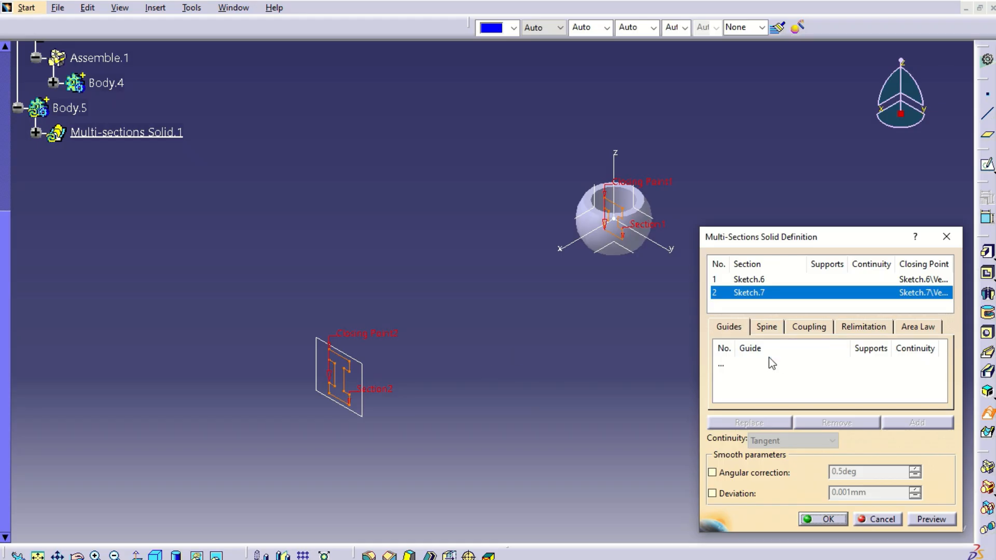
{"action": "mouse_move", "coordinate": [616, 270]}
{"action": "middle_mouse_down"}
{"action": "mouse_move", "coordinate": [583, 283]}
{"action": "mouse_move", "coordinate": [622, 234]}
{"action": "mouse_move", "coordinate": [609, 274]}
{"action": "middle_mouse_up"}
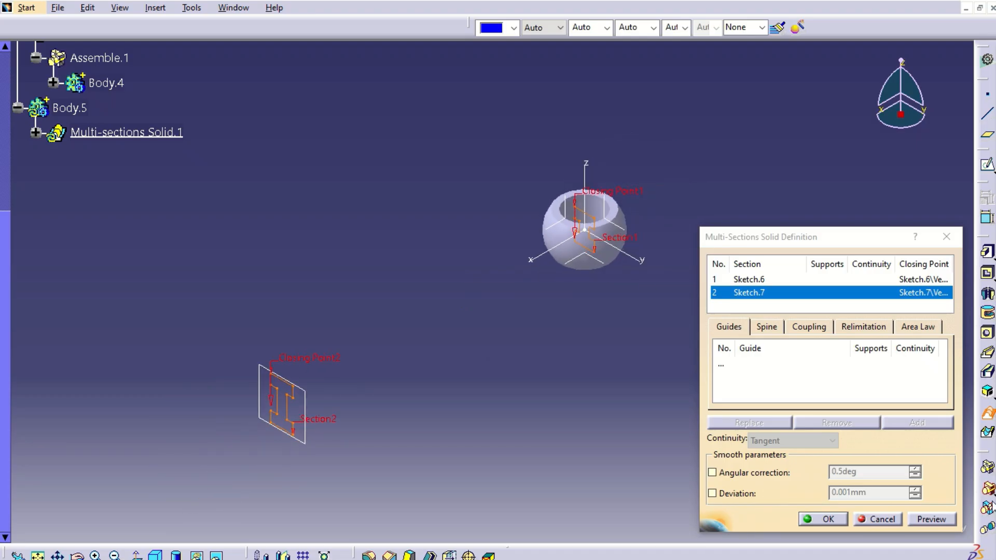
{"action": "left_click", "coordinate": [948, 524]}
{"action": "middle_click_drag", "start_coordinate": [589, 405], "coordinate": [314, 212], "text": "ctrl"}
{"action": "middle_click_drag", "start_coordinate": [583, 271], "coordinate": [450, 340], "text": "ctrl"}
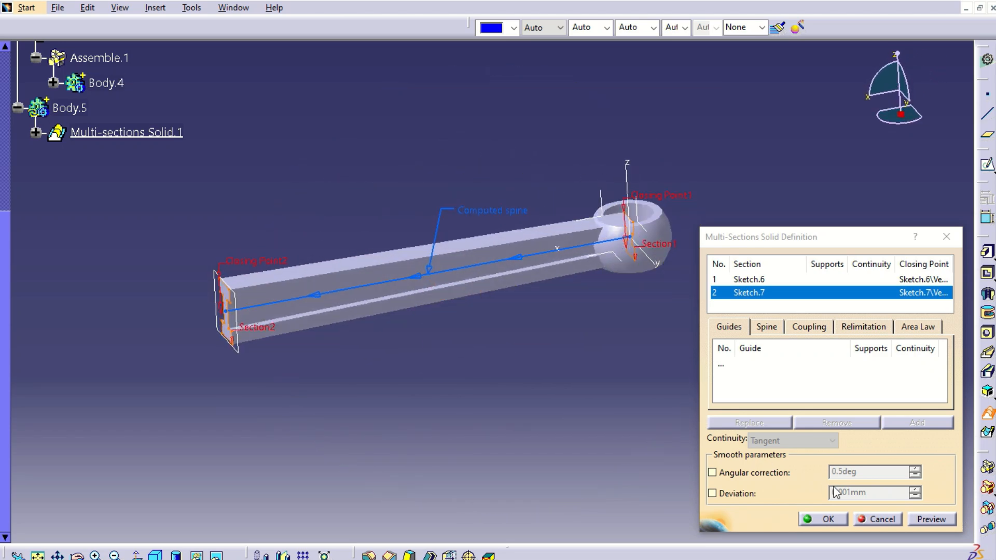
{"action": "left_click", "coordinate": [823, 520]}
{"action": "middle_click_drag", "start_coordinate": [660, 329], "coordinate": [630, 374], "text": "ctrl"}
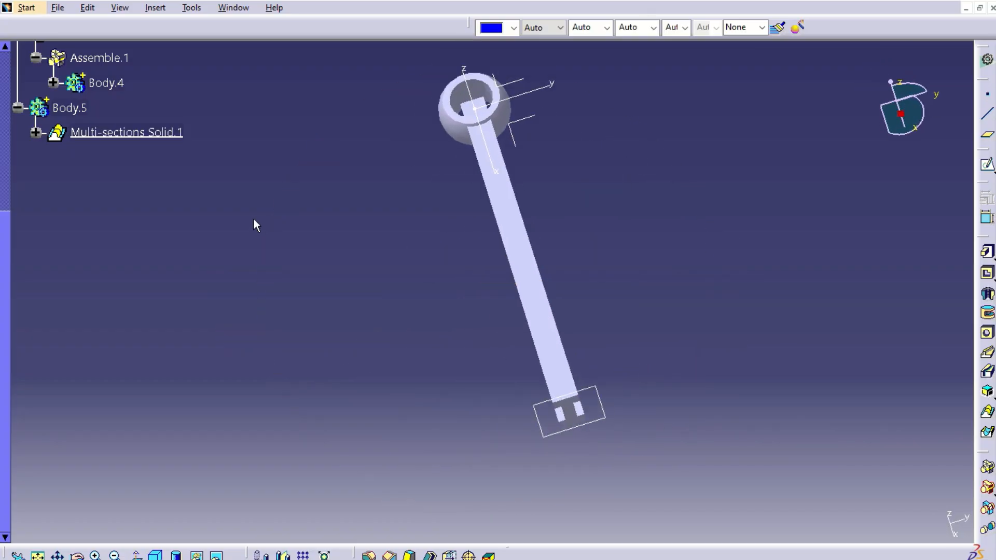
- Collapse Body.5's tree branch and define Body.5 as the in-work object
{"action": "left_click", "coordinate": [18, 108]}
{"action": "scroll", "coordinate": [157, 210], "scroll_direction": "up", "scroll_amount": 4}
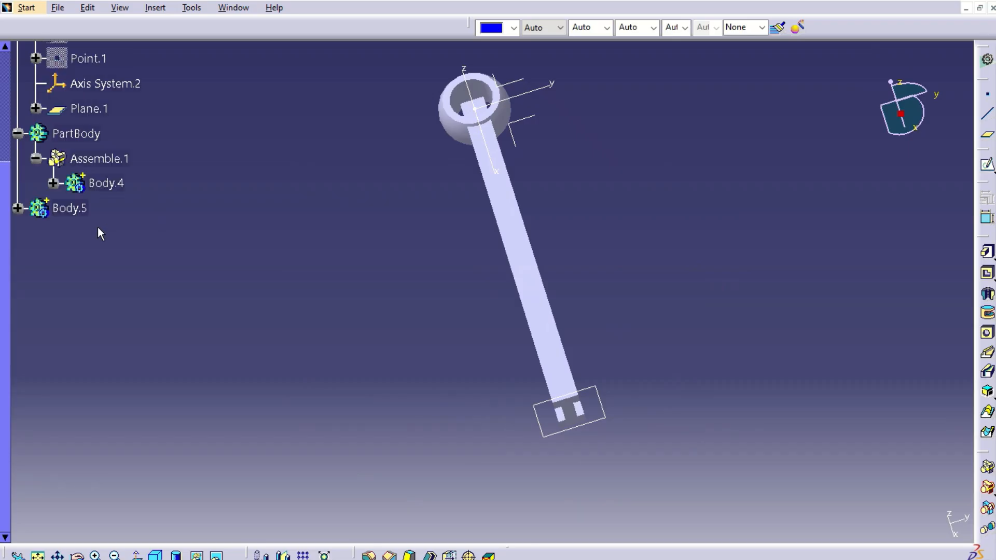
{"action": "left_click", "coordinate": [70, 207]}
{"action": "right_click", "coordinate": [72, 206]}
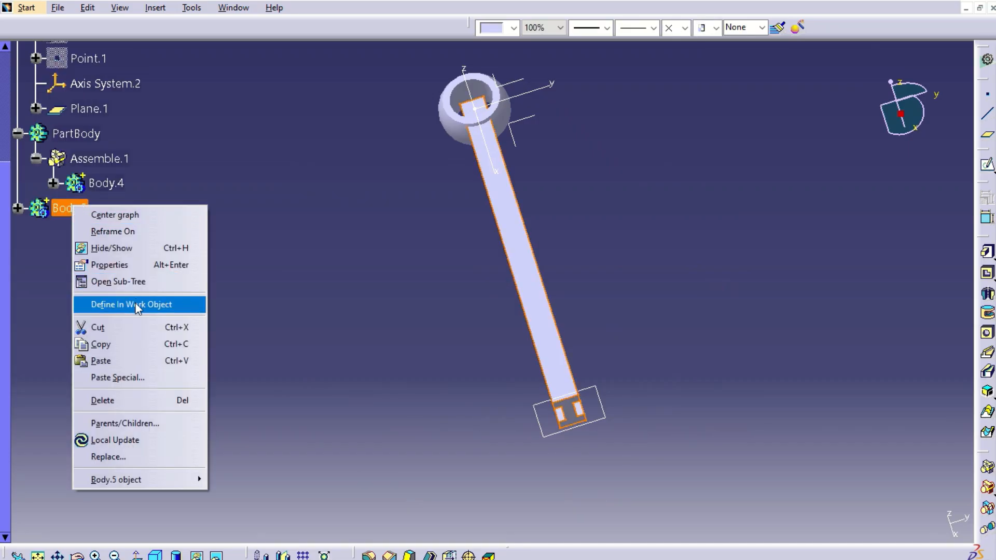
{"action": "left_click", "coordinate": [135, 304]}
- Union Trim Body.5 with PartBody, removing the shank's end face inside the ring's bore
{"action": "left_click", "coordinate": [70, 208]}
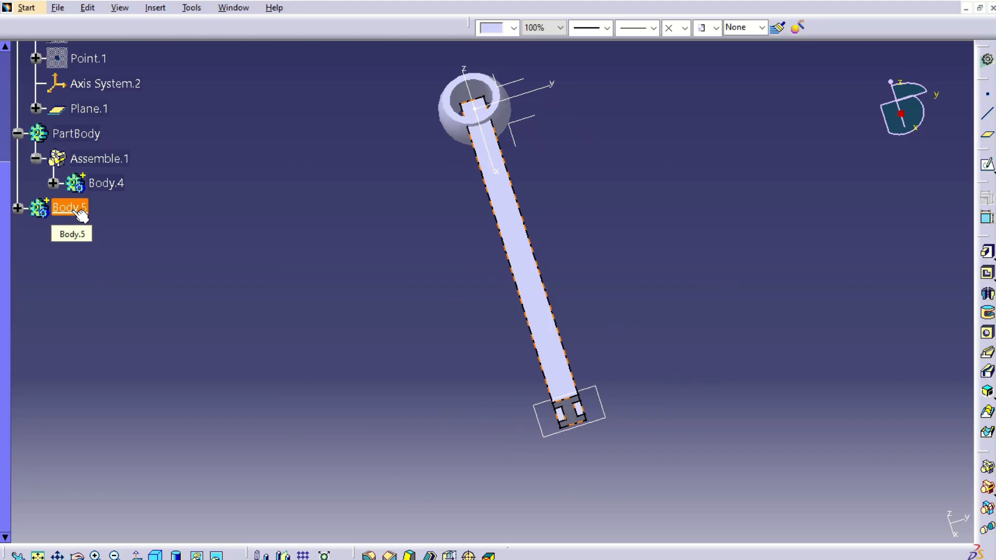
{"action": "right_click", "coordinate": [79, 210]}
{"action": "mouse_move", "coordinate": [185, 492]}
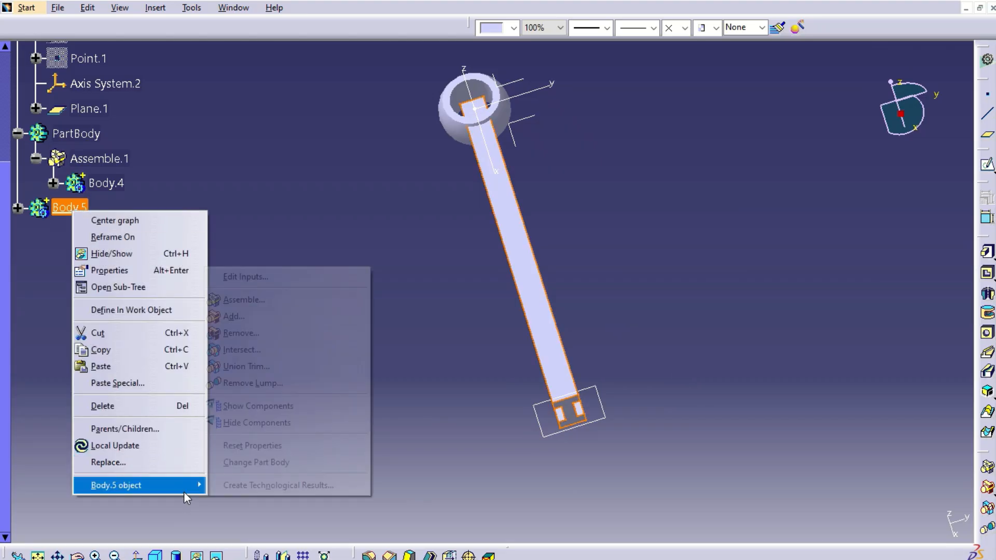
{"action": "left_click", "coordinate": [249, 366]}
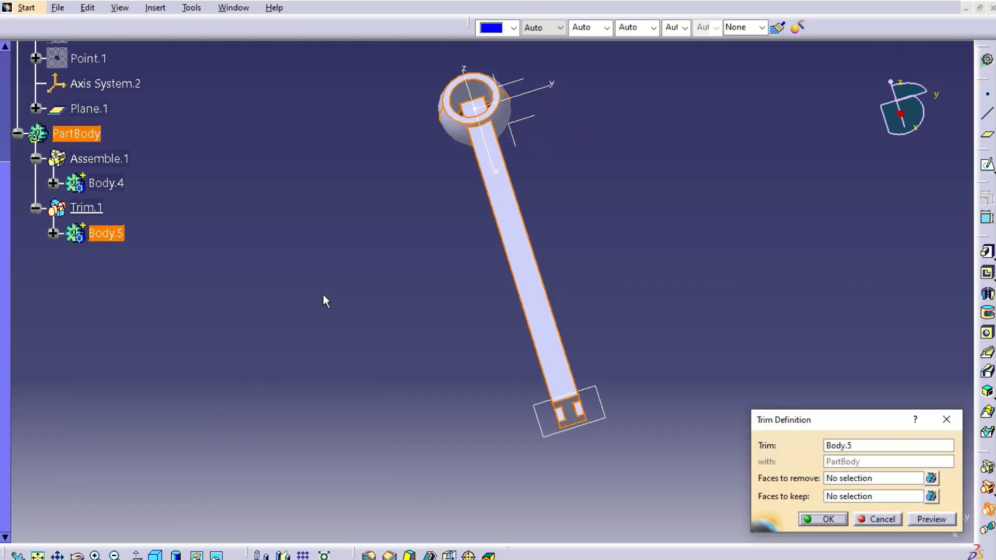
{"action": "left_click", "coordinate": [846, 486]}
{"action": "middle_click_drag", "start_coordinate": [434, 290], "coordinate": [529, 240]}
{"action": "middle_click_drag", "start_coordinate": [540, 267], "coordinate": [385, 198]}
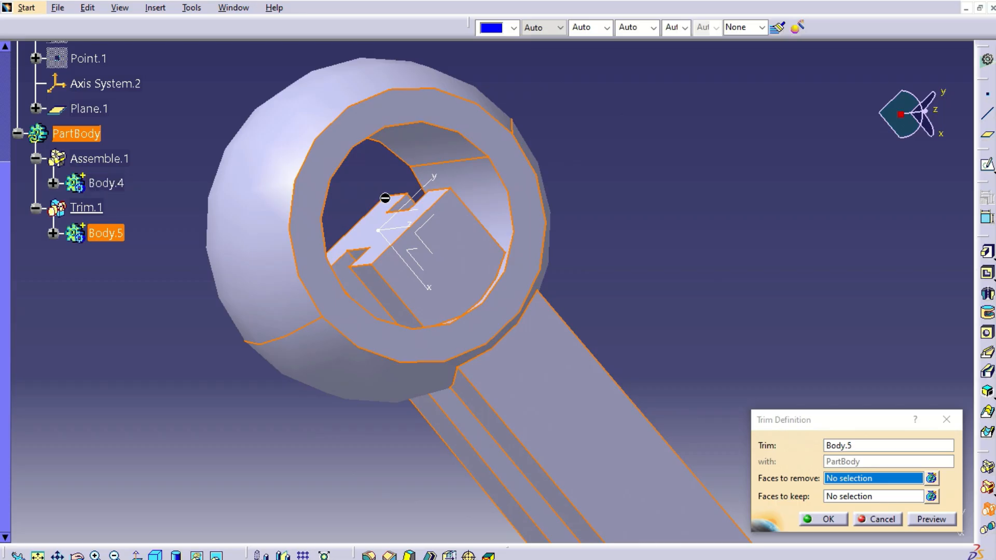
{"action": "left_click", "coordinate": [380, 230]}
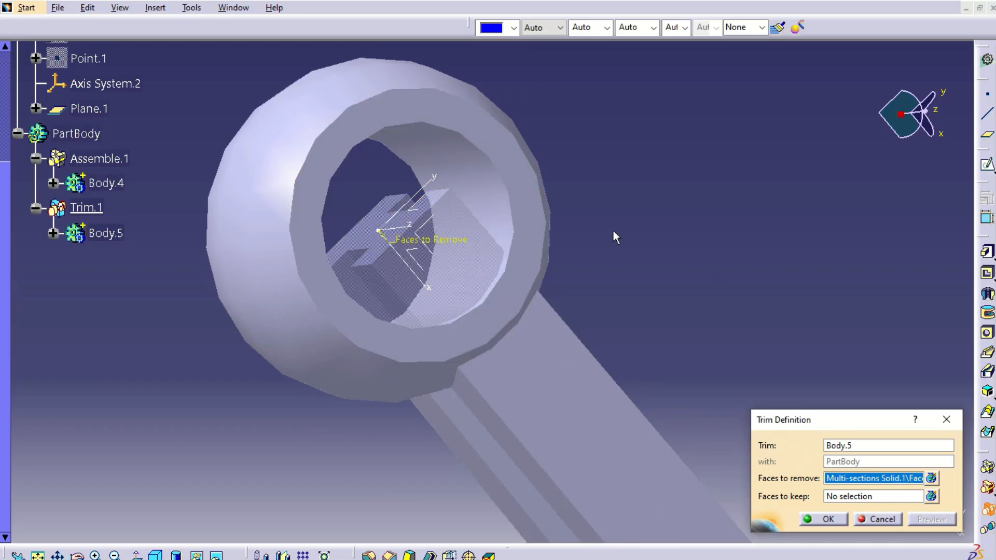
{"action": "left_click", "coordinate": [825, 520]}
{"action": "mouse_move", "coordinate": [723, 269]}
{"action": "middle_mouse_down"}
{"action": "mouse_move", "coordinate": [727, 218]}
{"action": "mouse_move", "coordinate": [729, 364]}
{"action": "mouse_move", "coordinate": [696, 305]}
{"action": "mouse_move", "coordinate": [885, 258]}
{"action": "mouse_move", "coordinate": [865, 353]}
{"action": "mouse_move", "coordinate": [699, 482]}
{"action": "mouse_move", "coordinate": [707, 260]}
{"action": "mouse_move", "coordinate": [665, 388]}
{"action": "mouse_move", "coordinate": [687, 272]}
{"action": "mouse_move", "coordinate": [694, 343]}
{"action": "mouse_move", "coordinate": [755, 337]}
{"action": "mouse_move", "coordinate": [787, 300]}
{"action": "middle_mouse_up"}
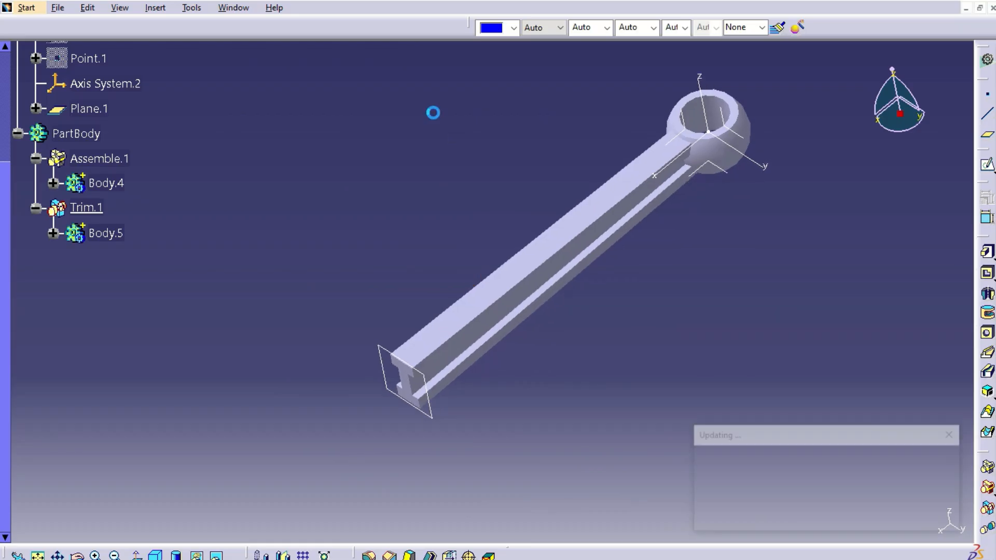
- Insert a new empty body into the part
{"action": "left_click", "coordinate": [163, 7]}
{"action": "left_click", "coordinate": [169, 37]}
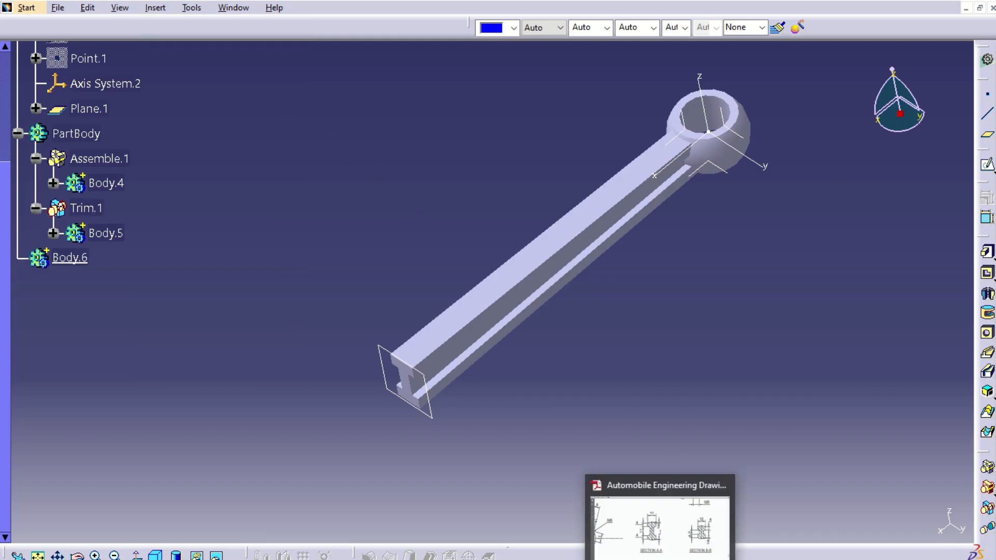
- Examine the big-end view in the Automobile Engineering Drawing PDF for its radii, widths and offsets, and return to CATIA
{"action": "left_click", "coordinate": [660, 553]}
{"action": "mouse_move", "coordinate": [504, 353]}
{"action": "left_mouse_down"}
{"action": "mouse_move", "coordinate": [714, 283]}
{"action": "mouse_move", "coordinate": [814, 203]}
{"action": "mouse_move", "coordinate": [568, 282]}
{"action": "mouse_move", "coordinate": [762, 118]}
{"action": "left_mouse_up"}
{"action": "left_click_drag", "start_coordinate": [478, 403], "coordinate": [728, 172]}
{"action": "left_click_drag", "start_coordinate": [407, 232], "coordinate": [639, 454]}
{"action": "left_click_drag", "start_coordinate": [365, 180], "coordinate": [423, 470]}
{"action": "left_click_drag", "start_coordinate": [401, 310], "coordinate": [421, 156]}
{"action": "left_click_drag", "start_coordinate": [474, 384], "coordinate": [498, 463]}
{"action": "left_click_drag", "start_coordinate": [442, 149], "coordinate": [421, 357]}
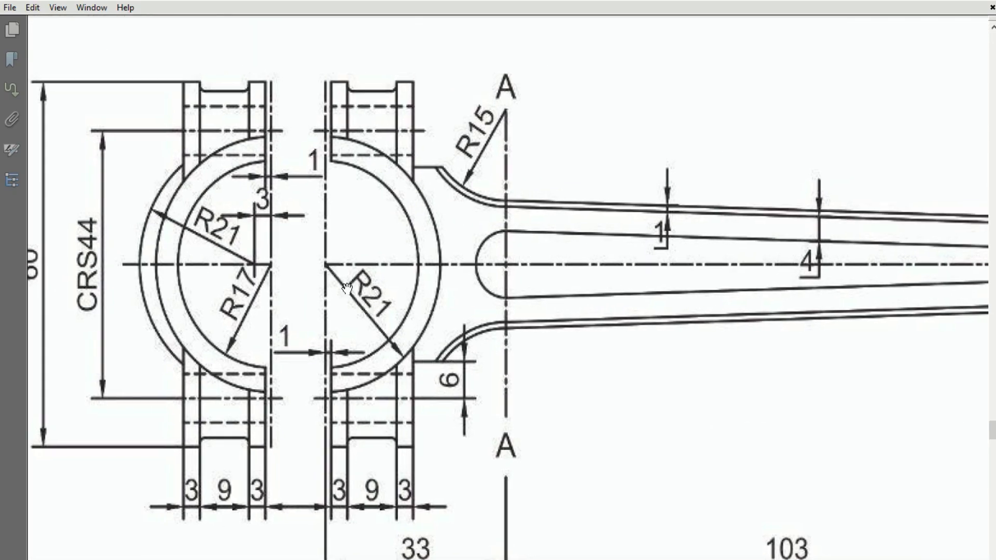
{"action": "left_click_drag", "start_coordinate": [479, 322], "coordinate": [400, 288]}
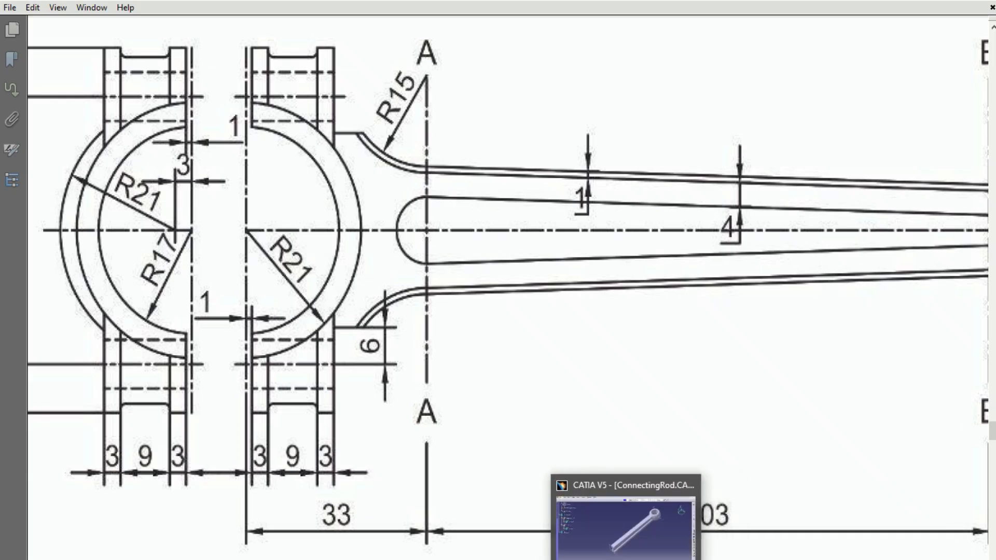
{"action": "left_click", "coordinate": [643, 518]}
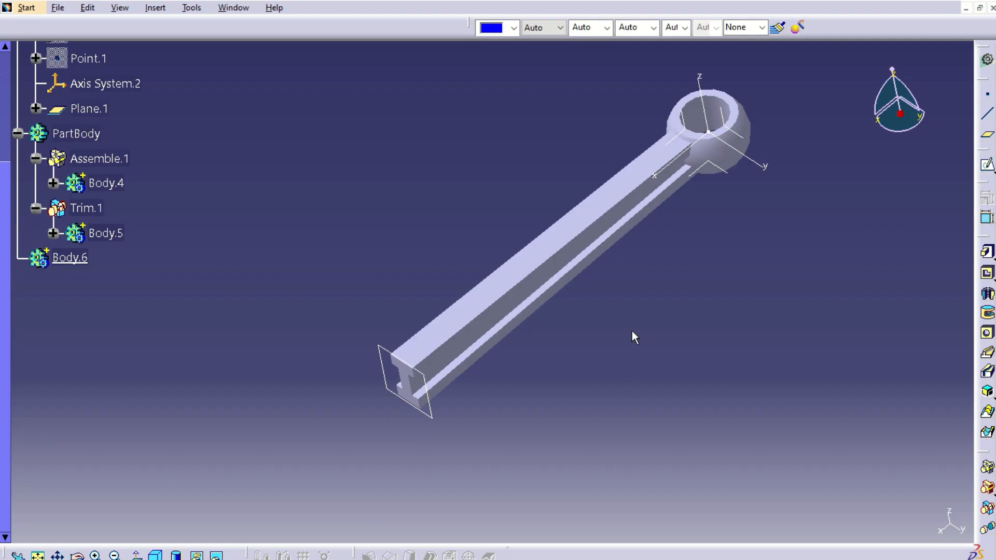
- Start a sketch on Axis System.2's xy plane and draw two separate circles above the shank, about 42 mm and 39 mm in diameter
{"action": "left_click", "coordinate": [728, 173]}
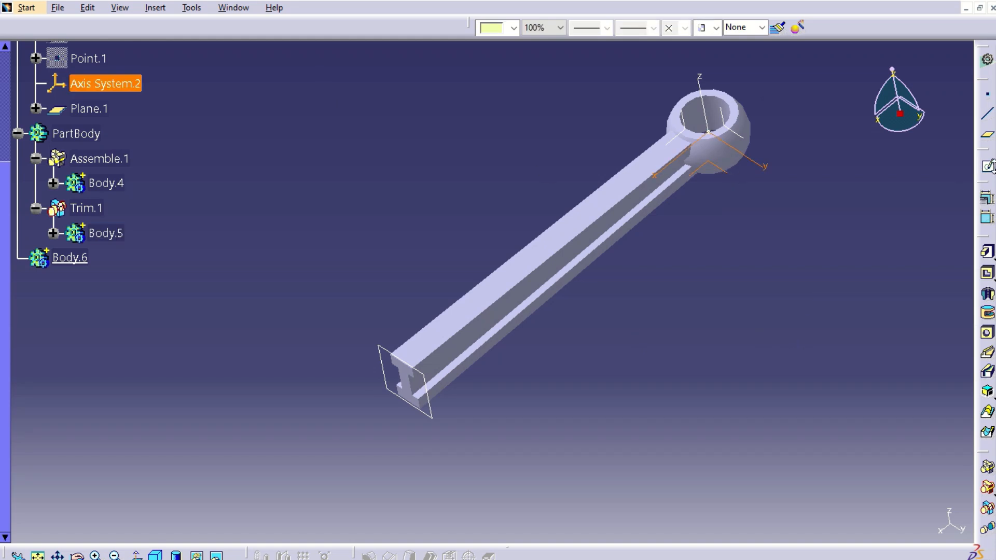
{"action": "left_click", "coordinate": [988, 167]}
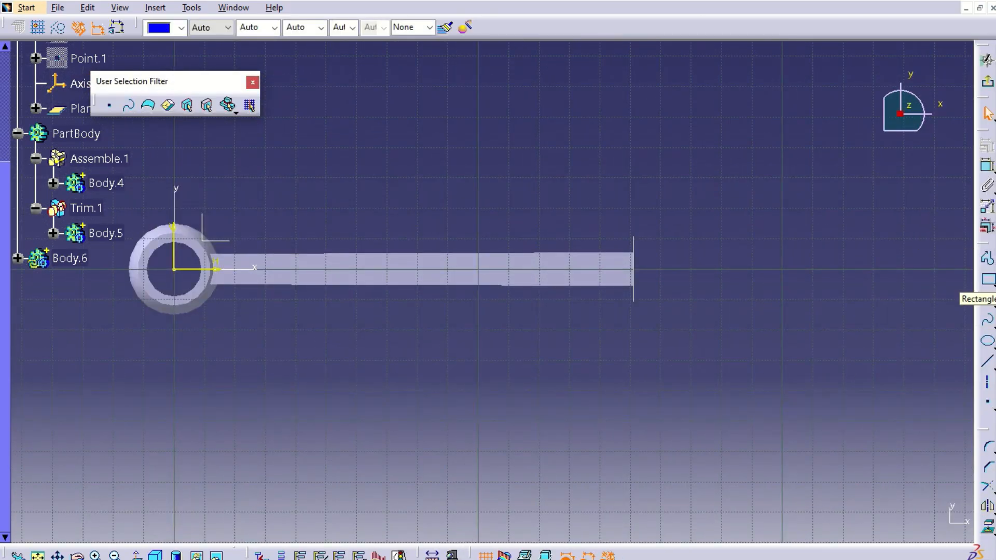
{"action": "left_click", "coordinate": [989, 301]}
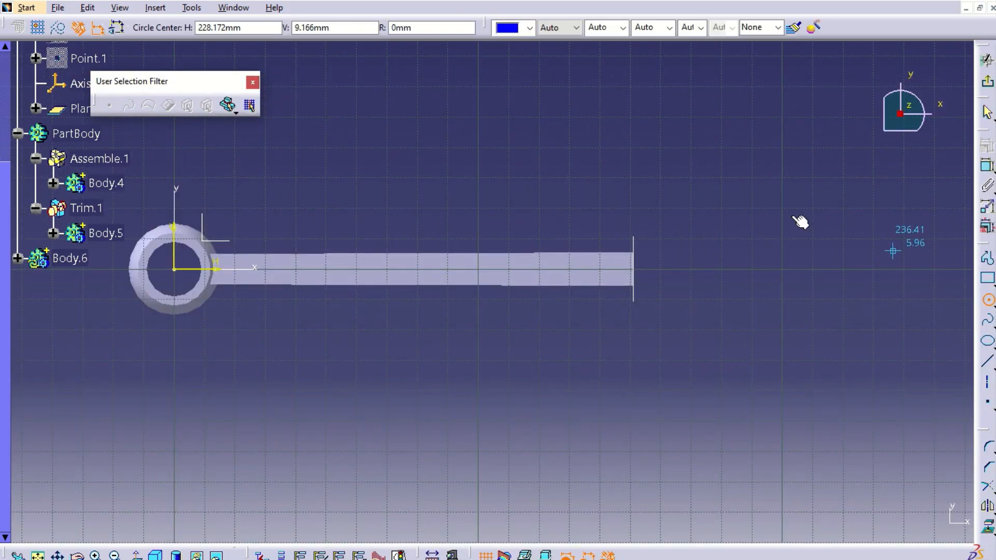
{"action": "left_click", "coordinate": [693, 111]}
{"action": "left_click", "coordinate": [745, 151]}
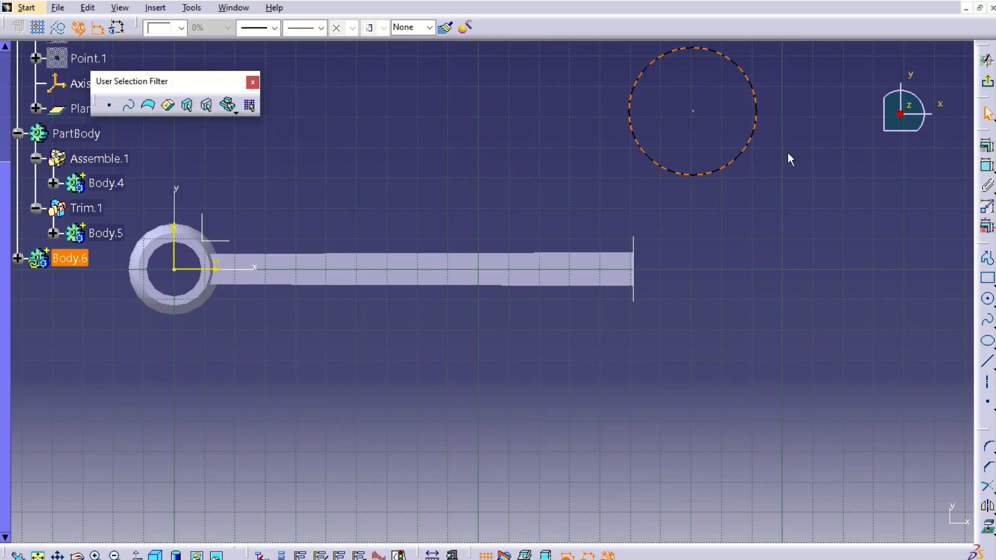
{"action": "left_click", "coordinate": [988, 300]}
{"action": "left_click", "coordinate": [449, 127]}
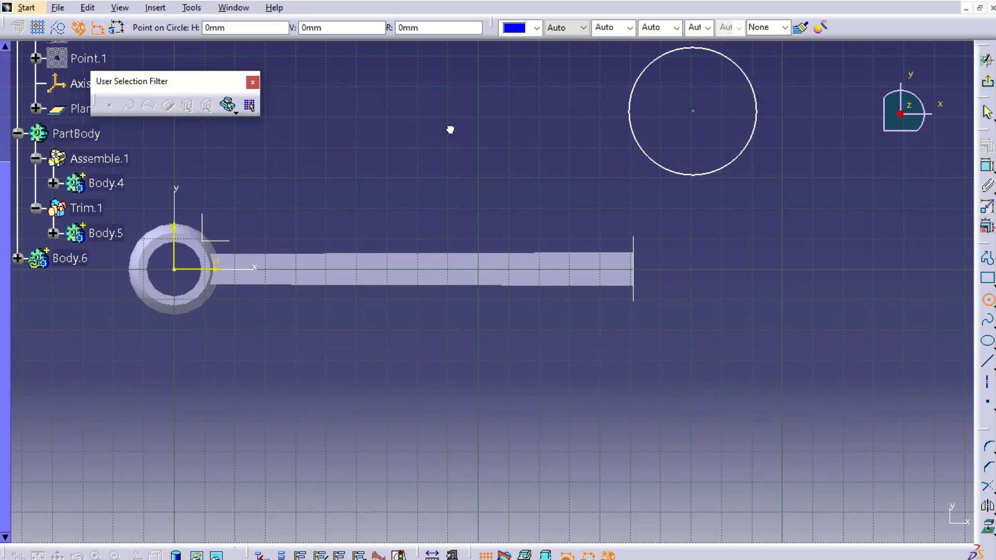
{"action": "left_click", "coordinate": [501, 163]}
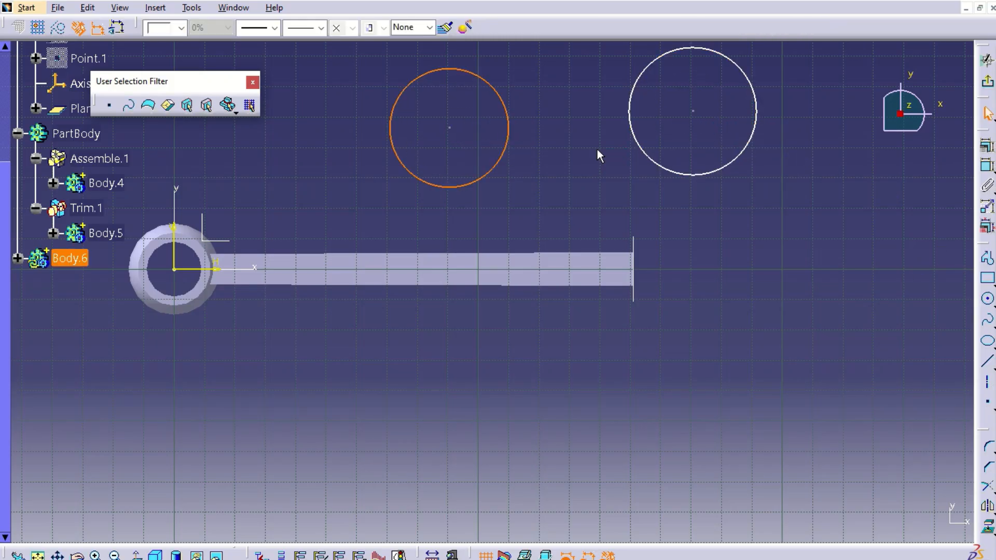
- Add a diameter dimension to the left circle and set it to 44 mm
{"action": "left_click", "coordinate": [988, 168]}
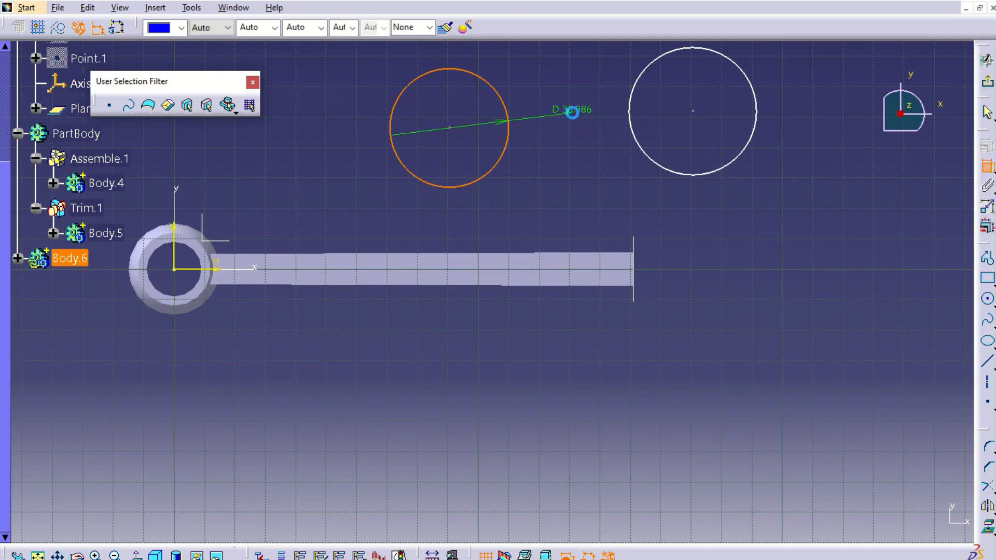
{"action": "left_click", "coordinate": [577, 107]}
{"action": "double_click", "coordinate": [579, 109]}
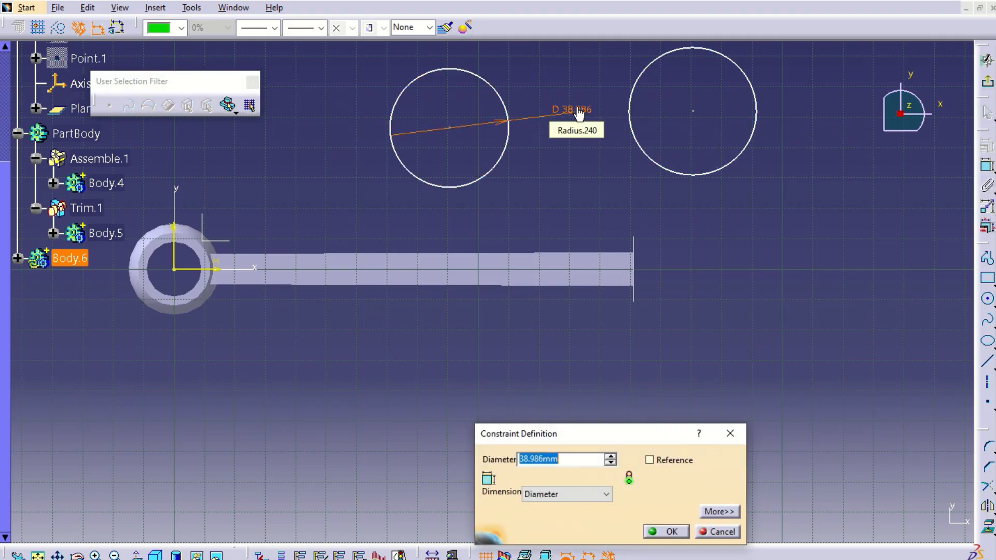
{"action": "type", "text": "44"}
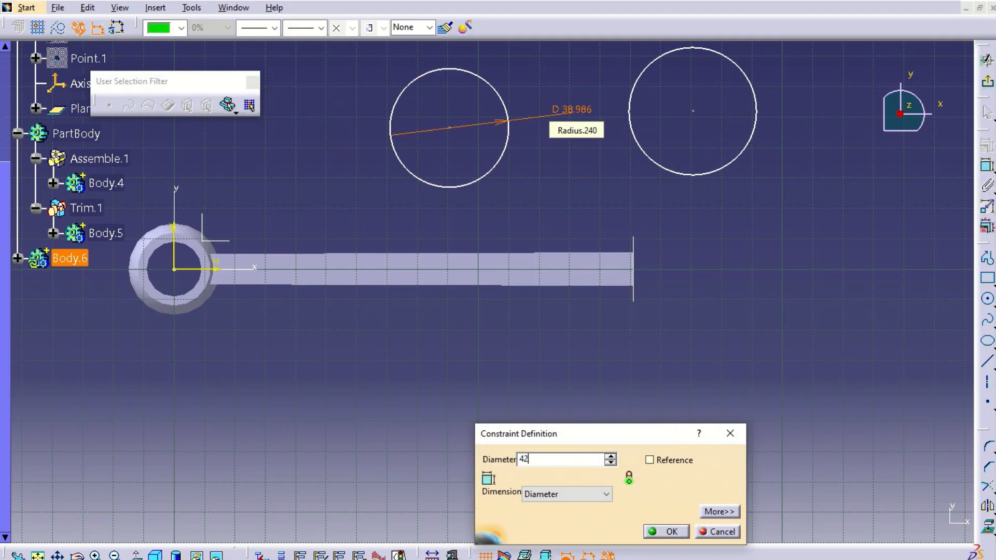
{"action": "key", "text": "Return"}
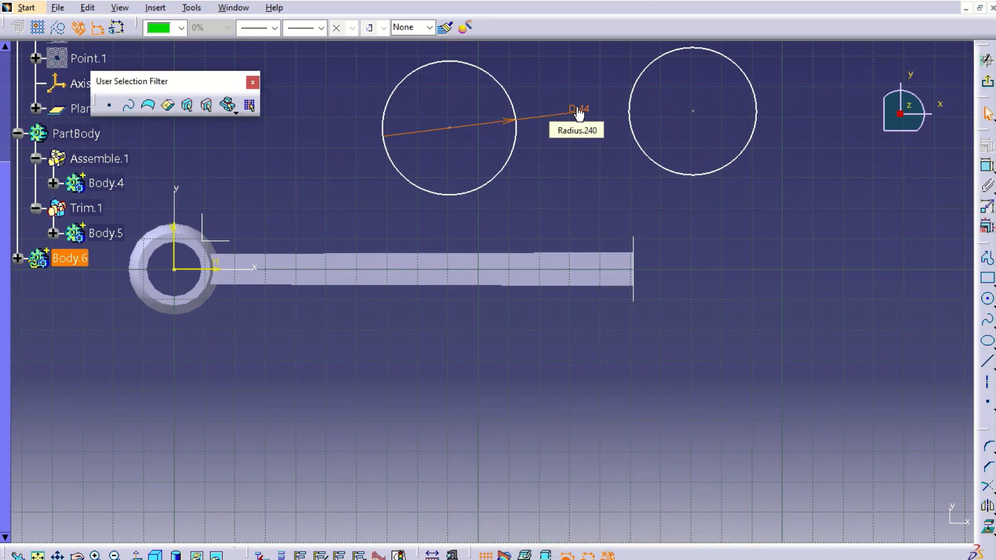
- Set the left circle's diameter dimension to 34 mm
{"action": "left_click", "coordinate": [589, 110]}
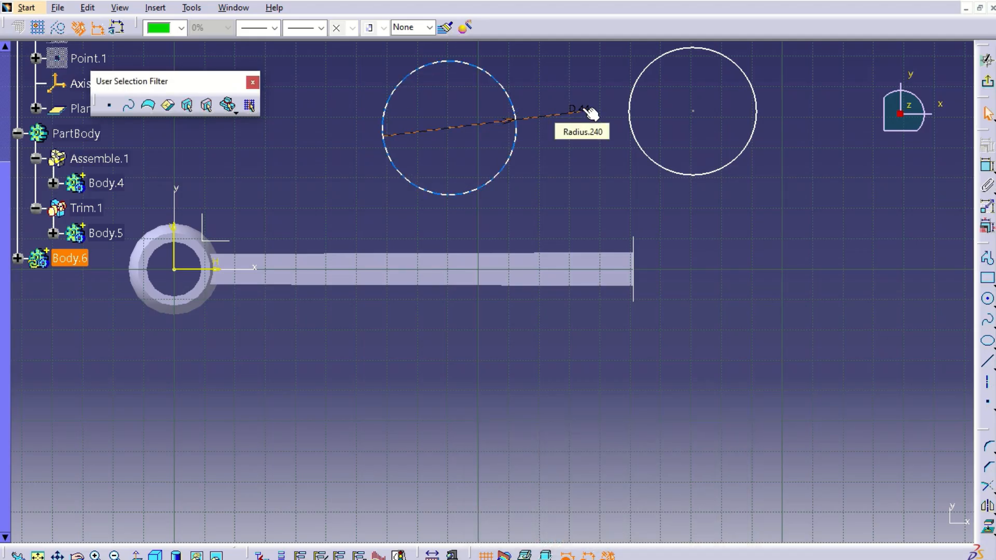
{"action": "double_click", "coordinate": [588, 111]}
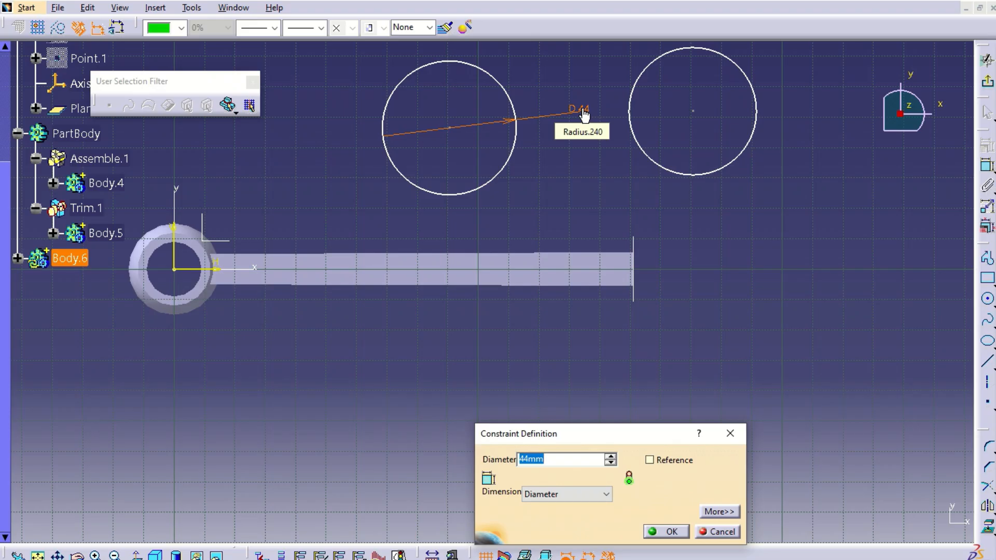
{"action": "type", "text": "34"}
{"action": "key", "text": "Return"}
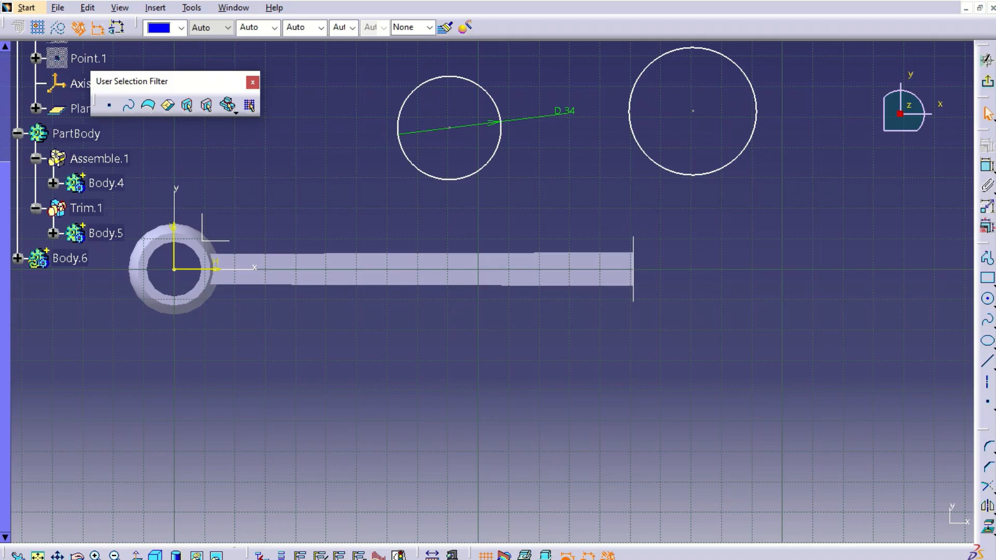
- Add a diameter dimension to the right circle and set it to 42 mm
{"action": "left_click", "coordinate": [985, 164]}
{"action": "left_click", "coordinate": [757, 136]}
{"action": "left_click", "coordinate": [798, 166]}
{"action": "double_click", "coordinate": [798, 166]}
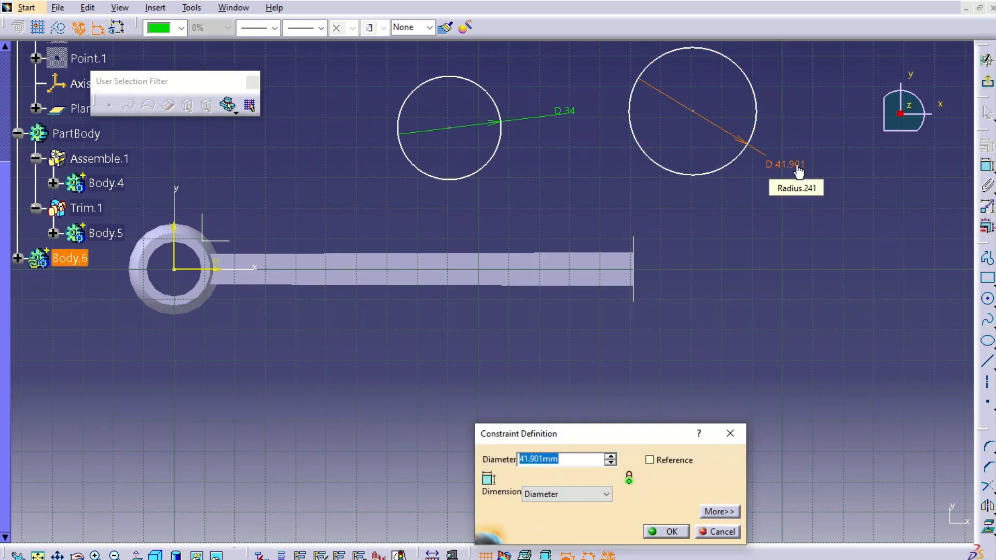
{"action": "type", "text": "42"}
{"action": "key", "text": "Return"}
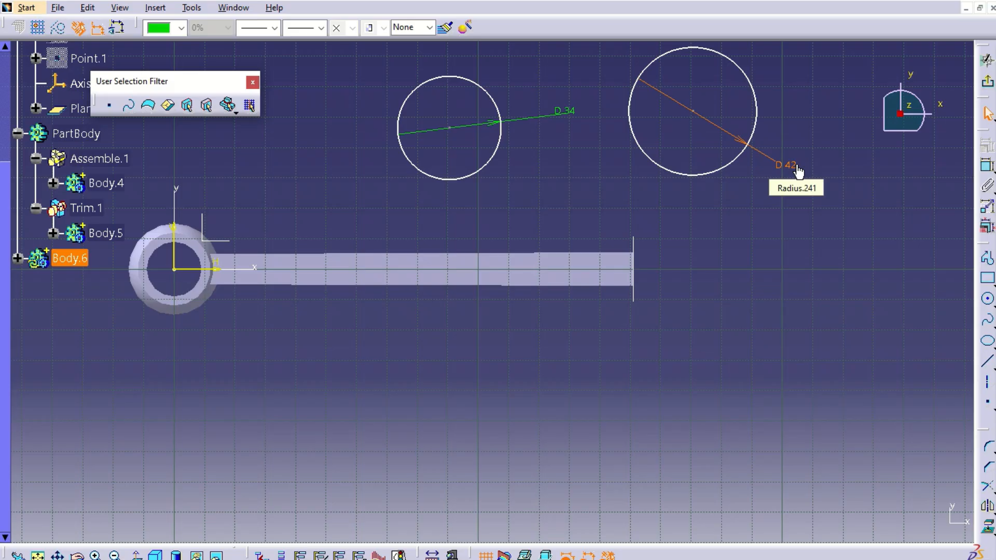
{"action": "left_click", "coordinate": [848, 138]}
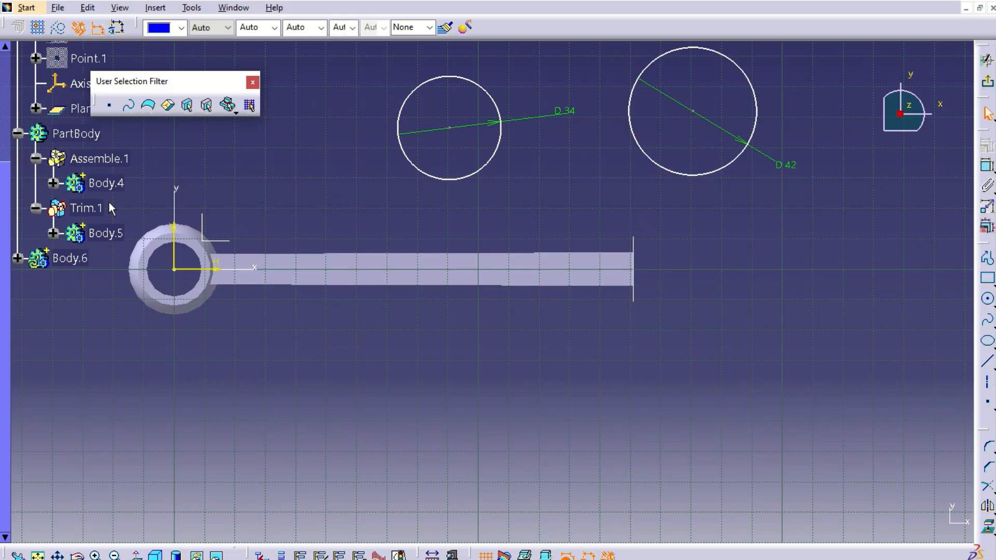
- Constrain the center of the 42 mm circle to be coincident with the sketch's horizontal axis
{"action": "left_click", "coordinate": [227, 280]}
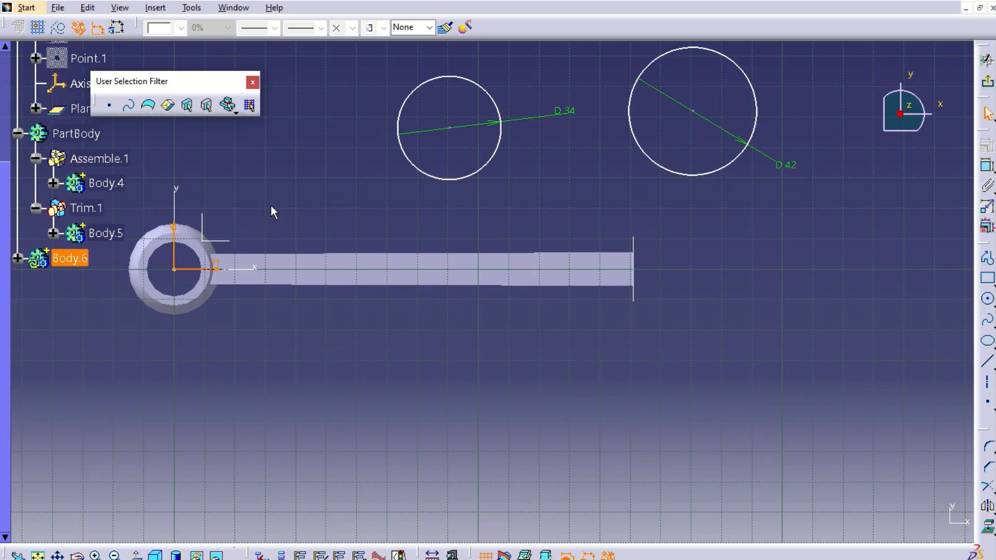
{"action": "left_click", "coordinate": [279, 190]}
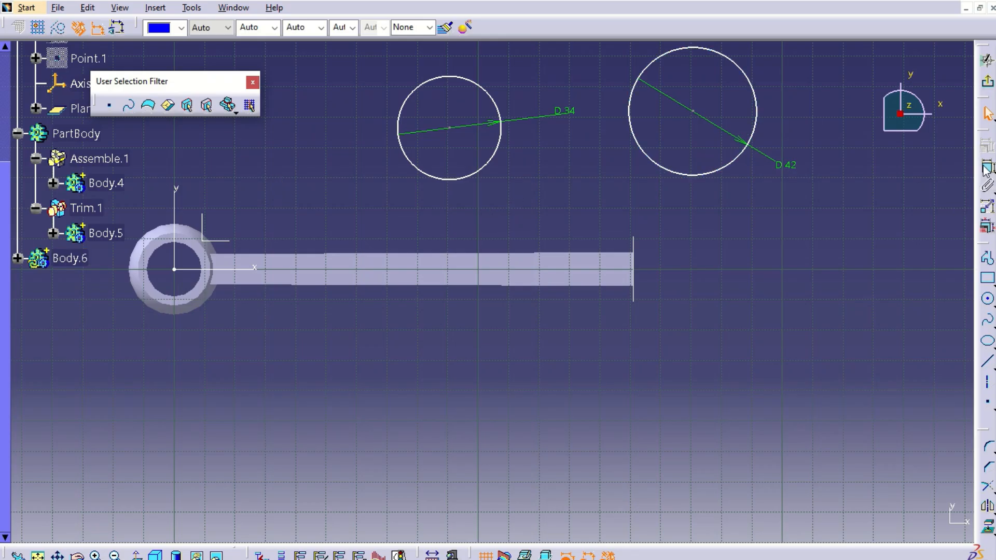
{"action": "left_click", "coordinate": [702, 116]}
{"action": "left_click", "coordinate": [242, 269]}
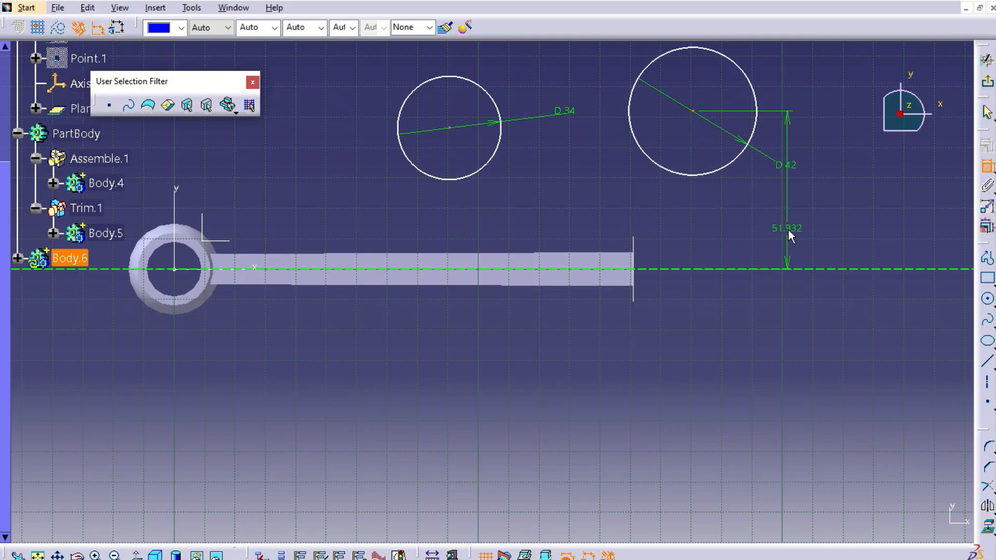
{"action": "right_click", "coordinate": [790, 234]}
{"action": "left_click", "coordinate": [822, 289]}
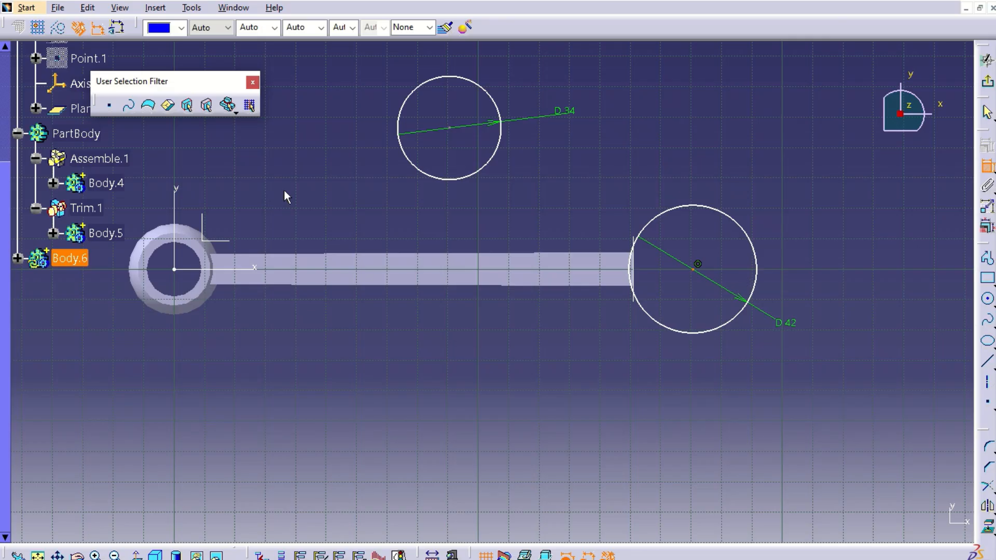
- Add a horizontal distance dimension between the vertical axis and the 42 mm circle's center, and open its value for editing
{"action": "left_click", "coordinate": [177, 202]}
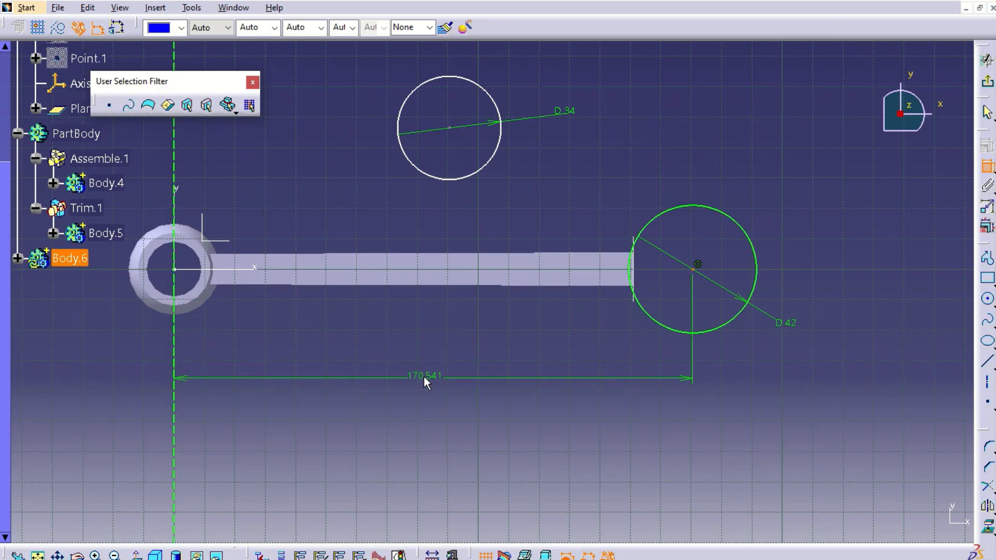
{"action": "double_click", "coordinate": [431, 382]}
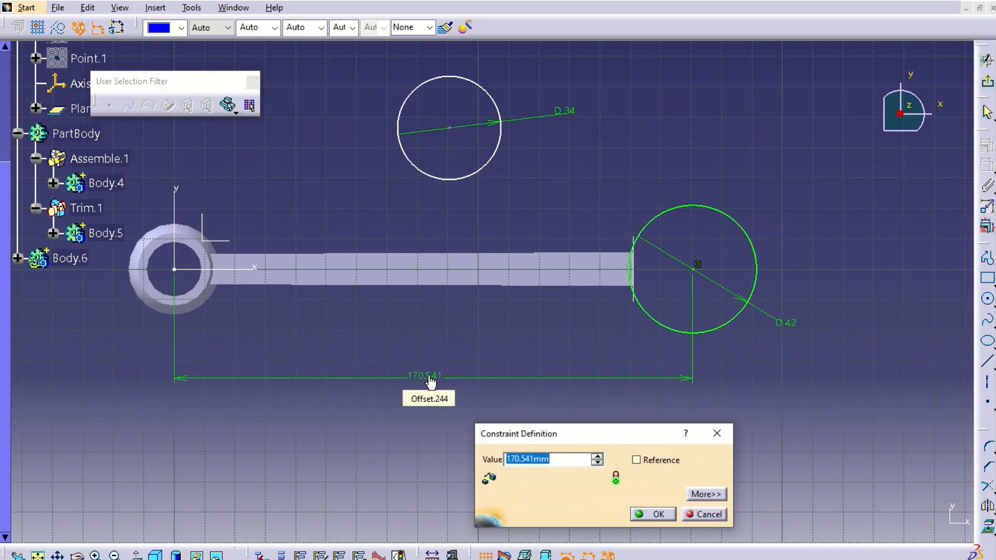
- Place the 42 mm circle's centre 151 mm from the vertical axis and make the 34 mm circle's centre coincident with it
{"action": "type", "text": "151"}
{"action": "key", "text": "Return"}
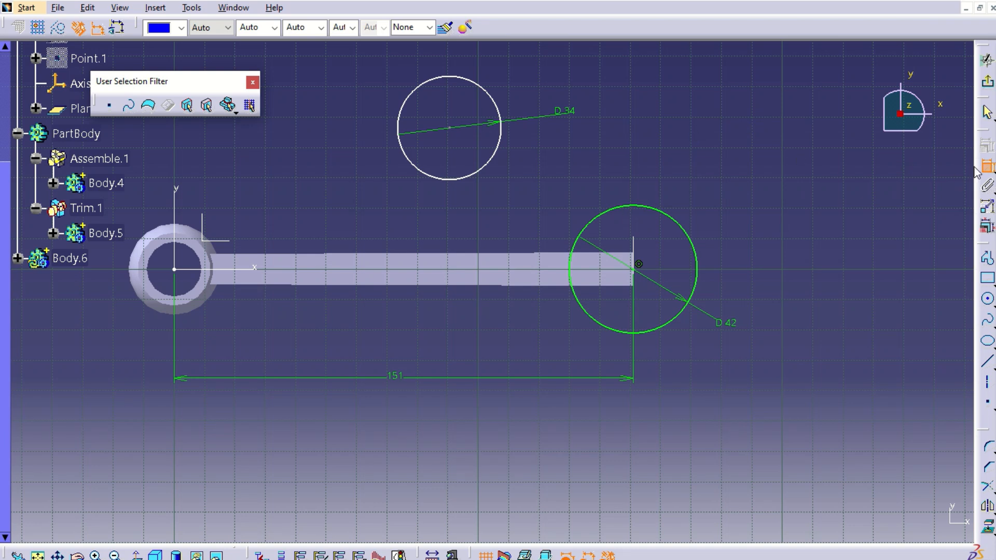
{"action": "left_click", "coordinate": [450, 128]}
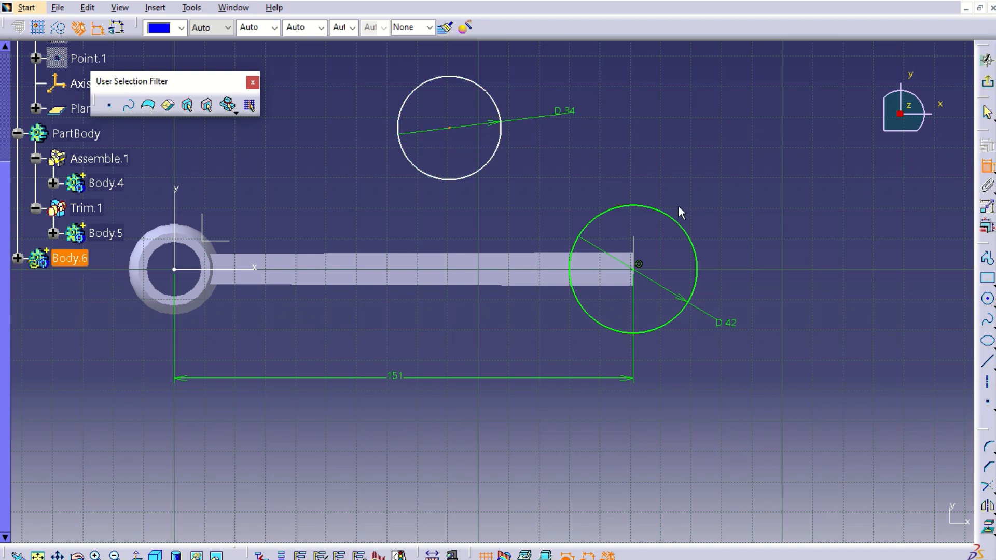
{"action": "left_click", "coordinate": [637, 274]}
{"action": "right_click", "coordinate": [767, 179]}
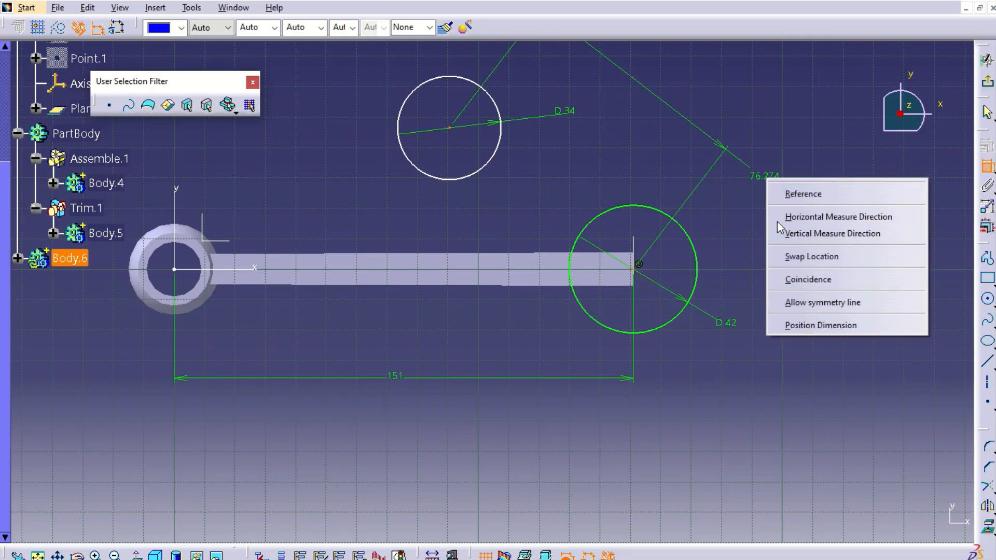
{"action": "left_click", "coordinate": [802, 281]}
{"action": "middle_click_drag", "start_coordinate": [795, 205], "coordinate": [804, 195]}
- Sketch a vertical line about 81 mm long just outside the two concentric circles, on the side away from the rod
{"action": "left_click", "coordinate": [989, 363]}
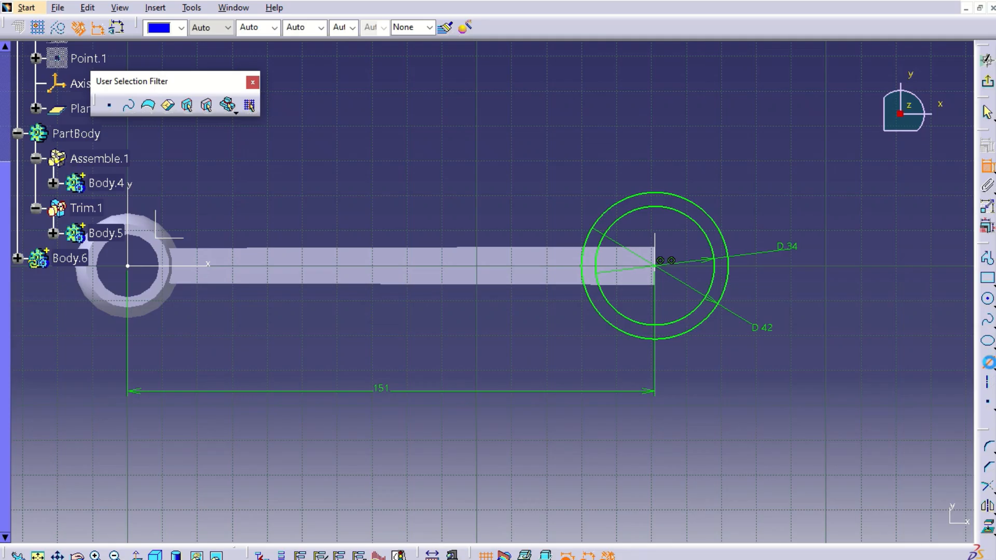
{"action": "left_click", "coordinate": [732, 108]}
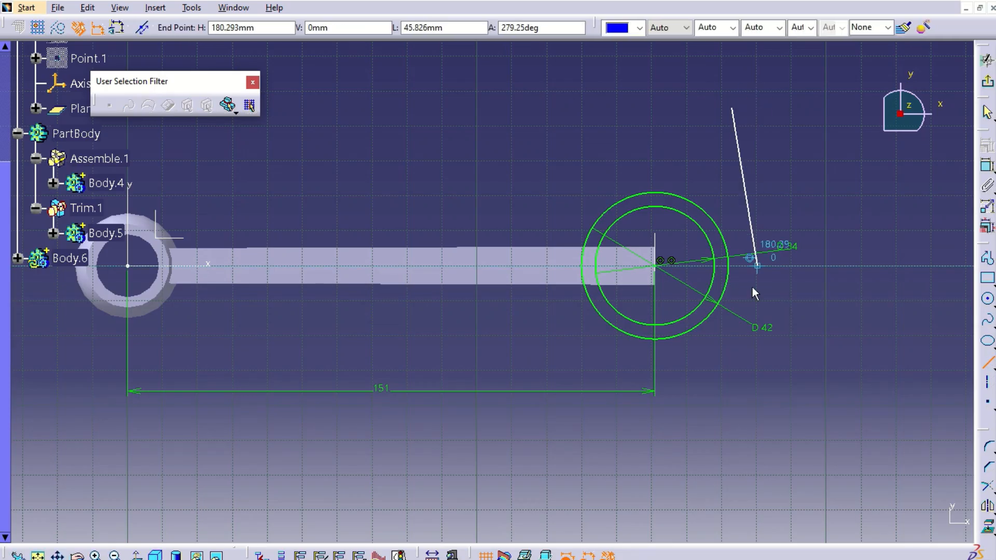
{"action": "left_click", "coordinate": [732, 393]}
{"action": "left_click", "coordinate": [872, 155]}
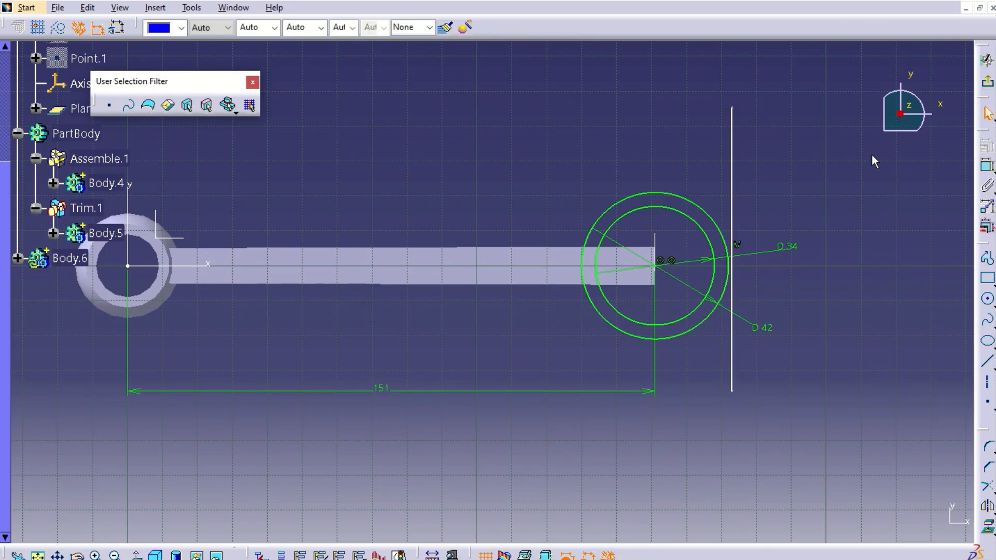
- Dimension the vertical line from the vertical axis and set the distance to 150 mm
{"action": "left_click", "coordinate": [987, 165]}
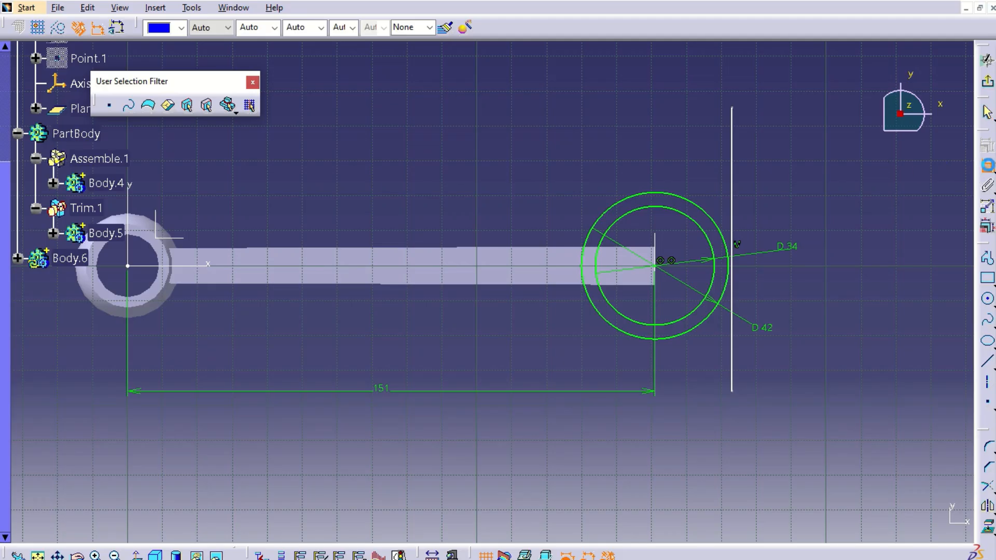
{"action": "left_click", "coordinate": [733, 160]}
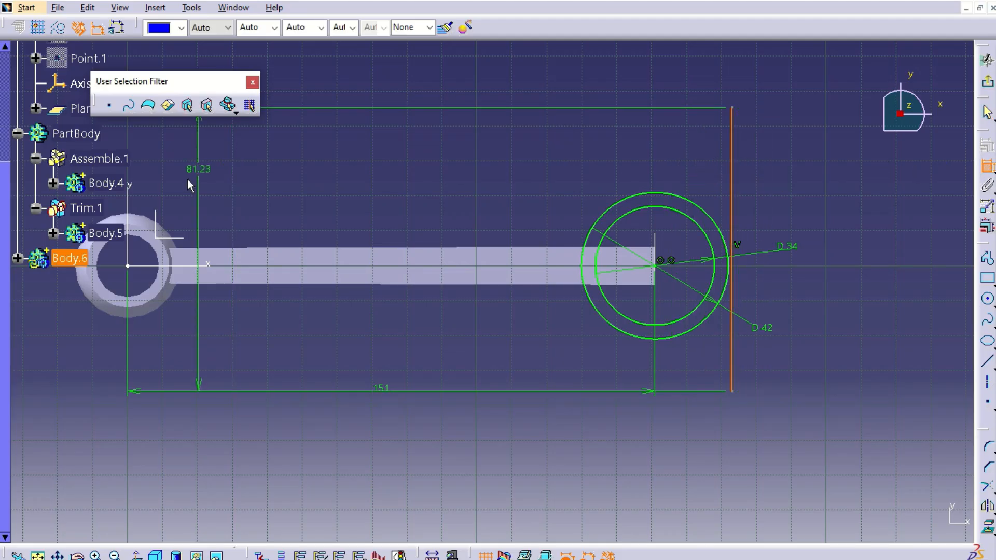
{"action": "left_click", "coordinate": [132, 184]}
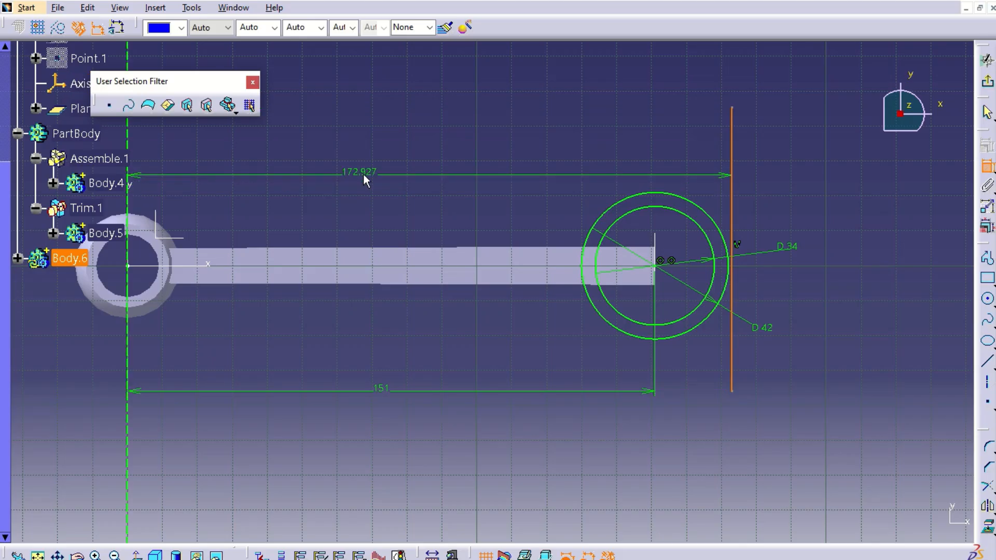
{"action": "left_click", "coordinate": [371, 173]}
{"action": "double_click", "coordinate": [375, 169]}
{"action": "type", "text": "150"}
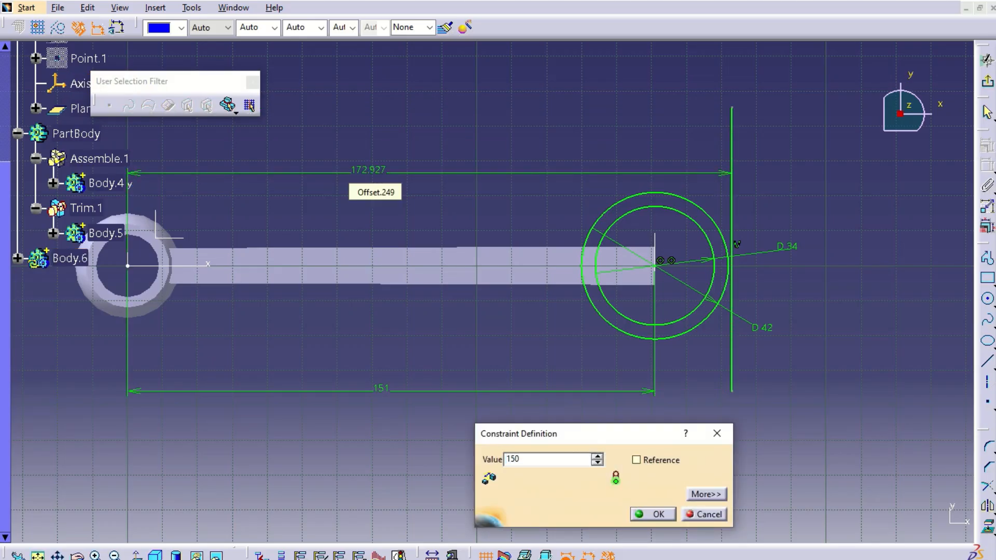
{"action": "key", "text": "Return"}
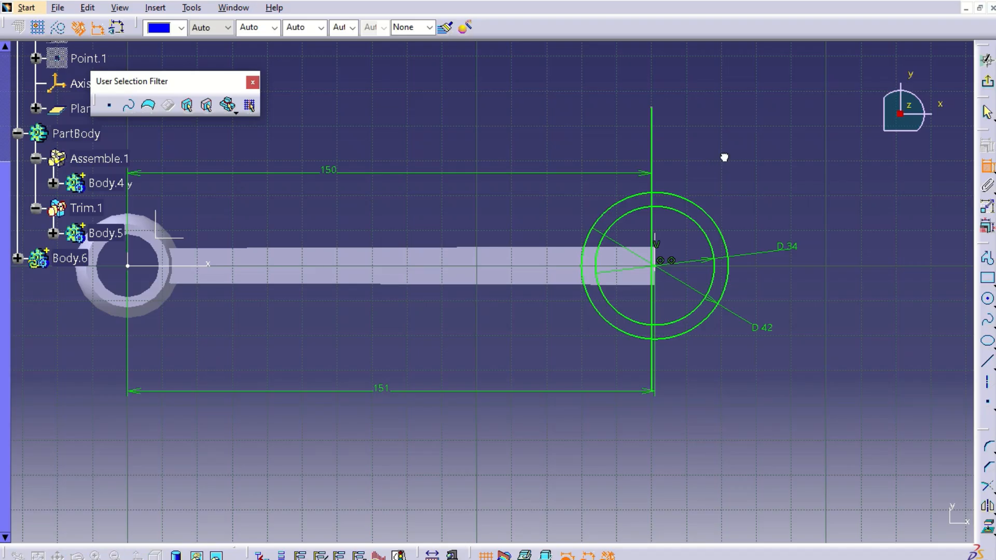
- Quick-trim the circles and the vertical line to a half-ring profile on the rod side, and exit the sketch
{"action": "left_click", "coordinate": [993, 490]}
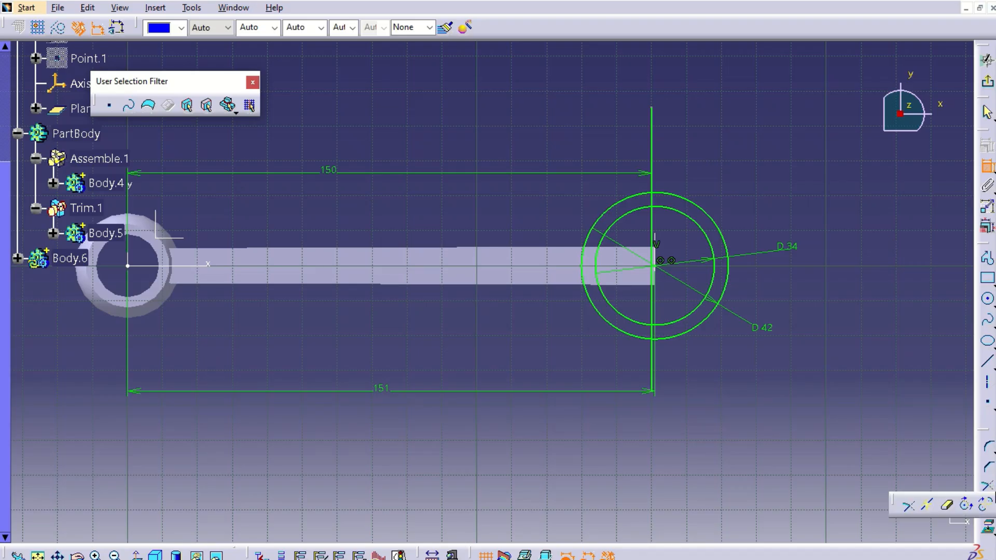
{"action": "left_click", "coordinate": [949, 506]}
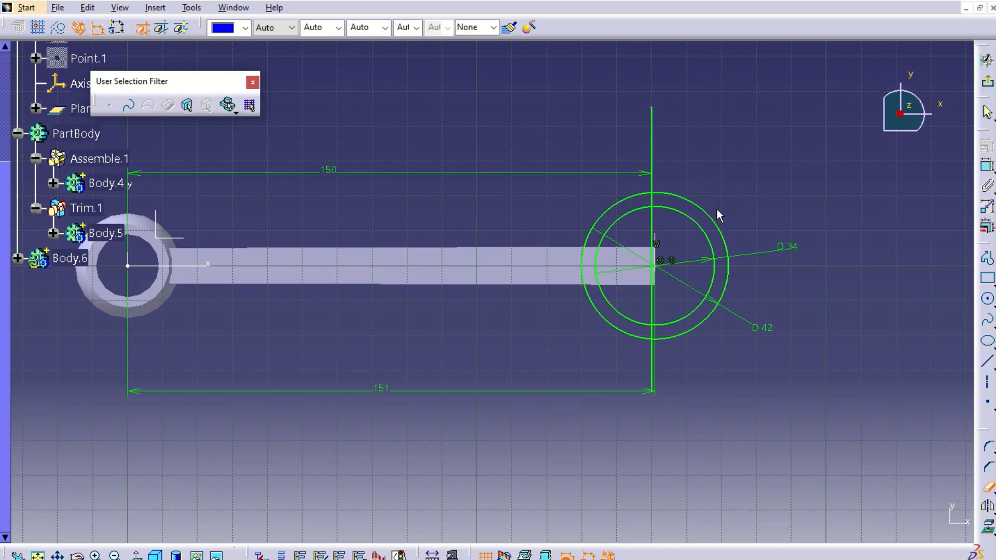
{"action": "left_click", "coordinate": [715, 227]}
{"action": "left_click", "coordinate": [709, 232]}
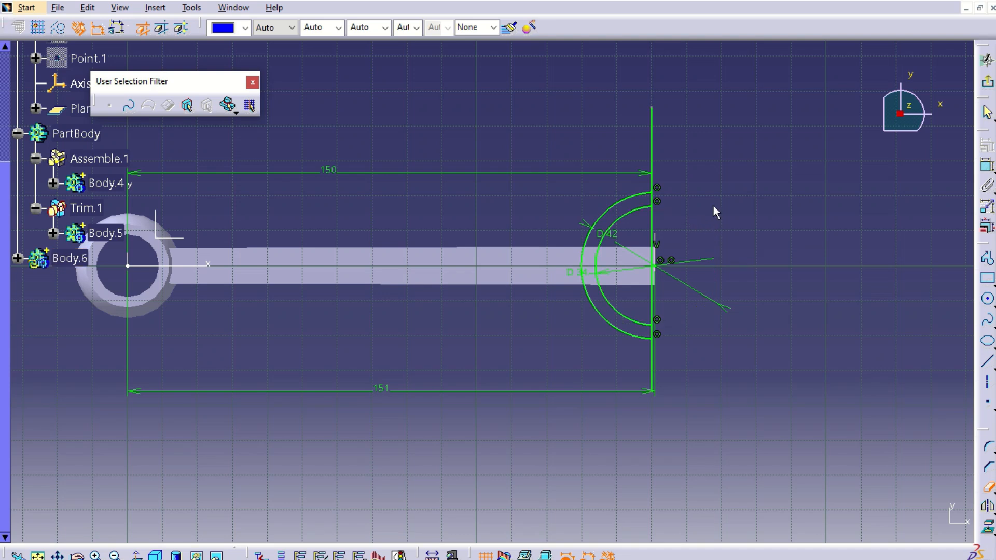
{"action": "left_click", "coordinate": [658, 134]}
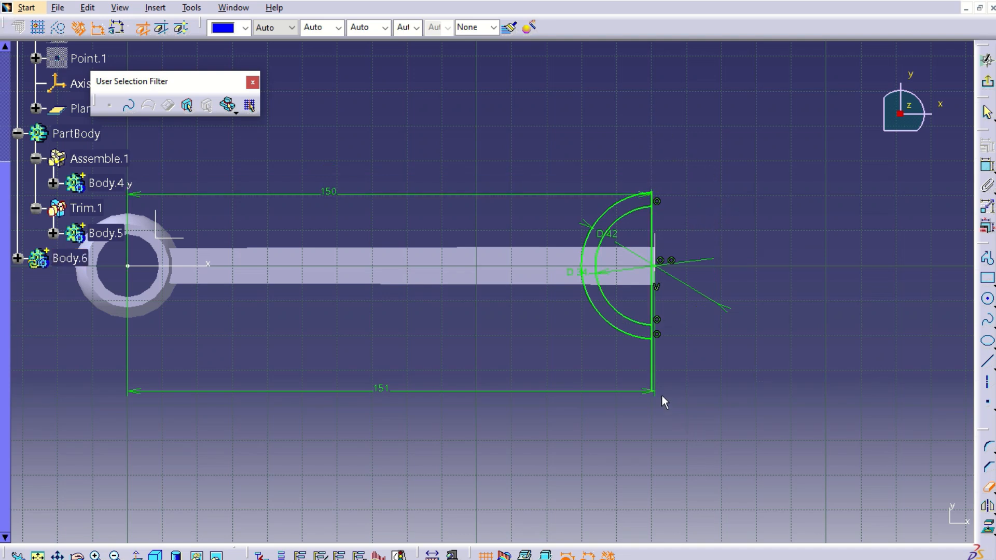
{"action": "left_click", "coordinate": [655, 382]}
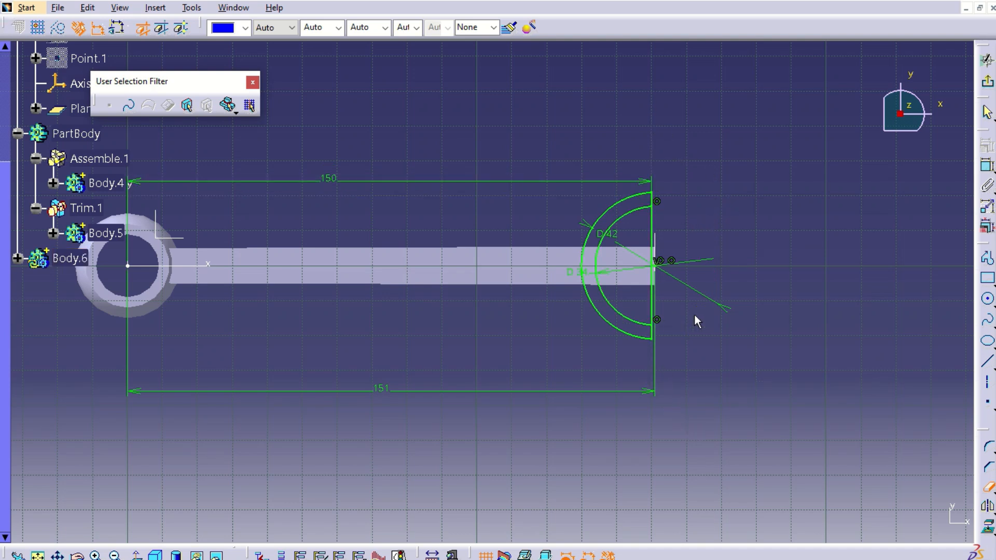
{"action": "left_click", "coordinate": [655, 293]}
{"action": "mouse_move", "coordinate": [764, 232]}
{"action": "middle_mouse_down"}
{"action": "mouse_move", "coordinate": [762, 278]}
{"action": "mouse_move", "coordinate": [751, 292]}
{"action": "mouse_move", "coordinate": [645, 251]}
{"action": "mouse_move", "coordinate": [652, 241]}
{"action": "mouse_move", "coordinate": [695, 241]}
{"action": "mouse_move", "coordinate": [709, 267]}
{"action": "middle_mouse_up"}
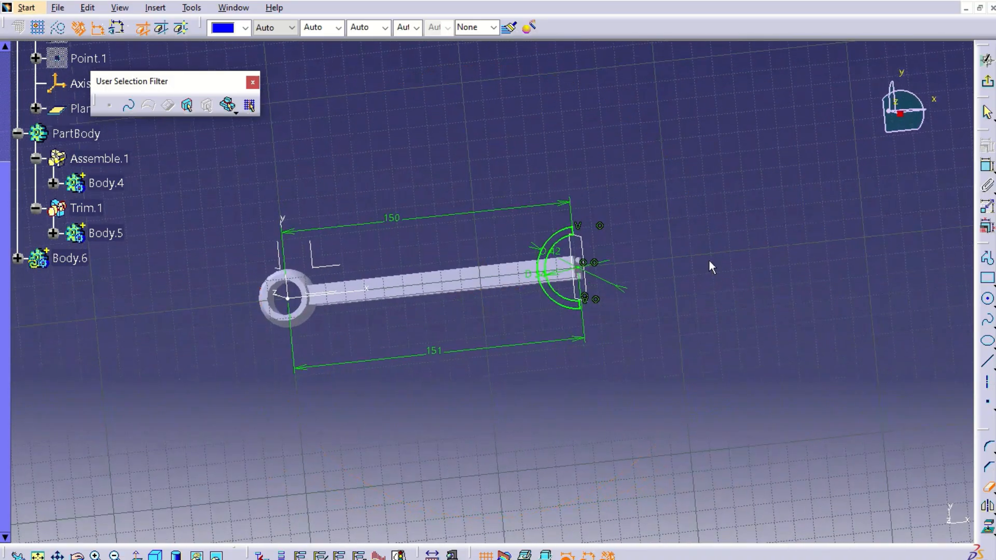
{"action": "left_click", "coordinate": [989, 84]}
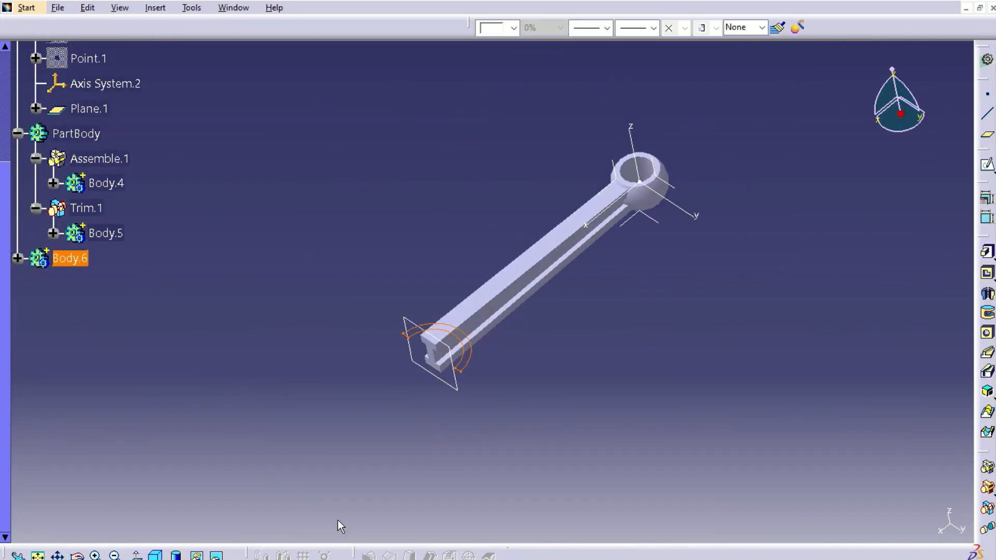
- Switch to the reference drawing, examine the big-end dimensions of the connecting rod, and return to CATIA V5
{"action": "key", "text": "alt+Tab"}
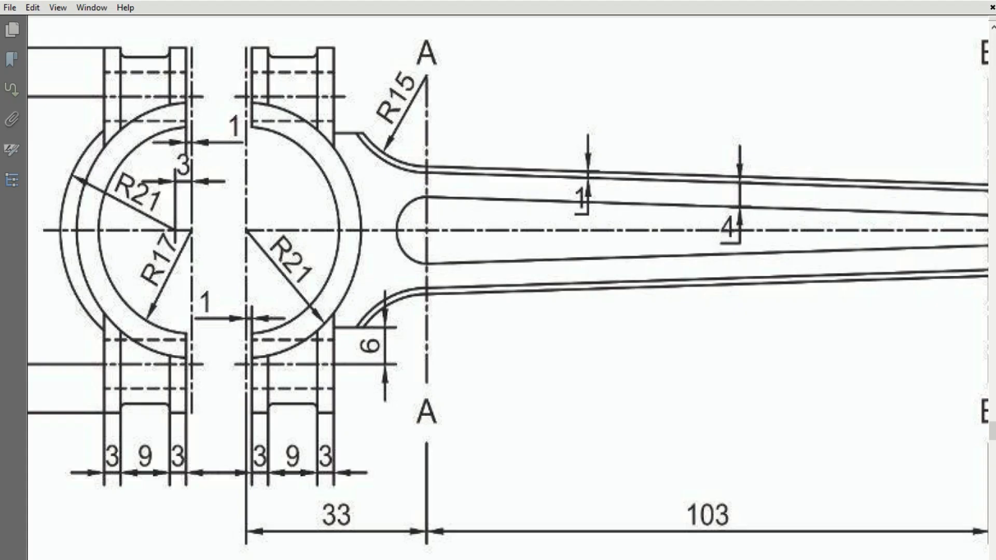
{"action": "scroll", "coordinate": [398, 344], "scroll_direction": "up", "scroll_amount": 6}
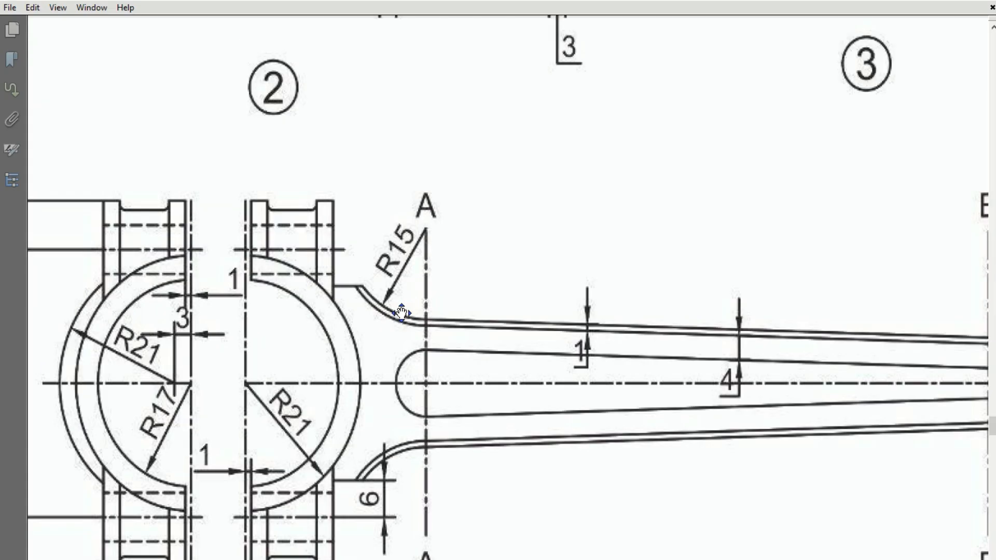
{"action": "scroll", "coordinate": [368, 363], "scroll_direction": "down", "scroll_amount": 4}
{"action": "scroll", "coordinate": [381, 451], "scroll_direction": "down", "scroll_amount": 3}
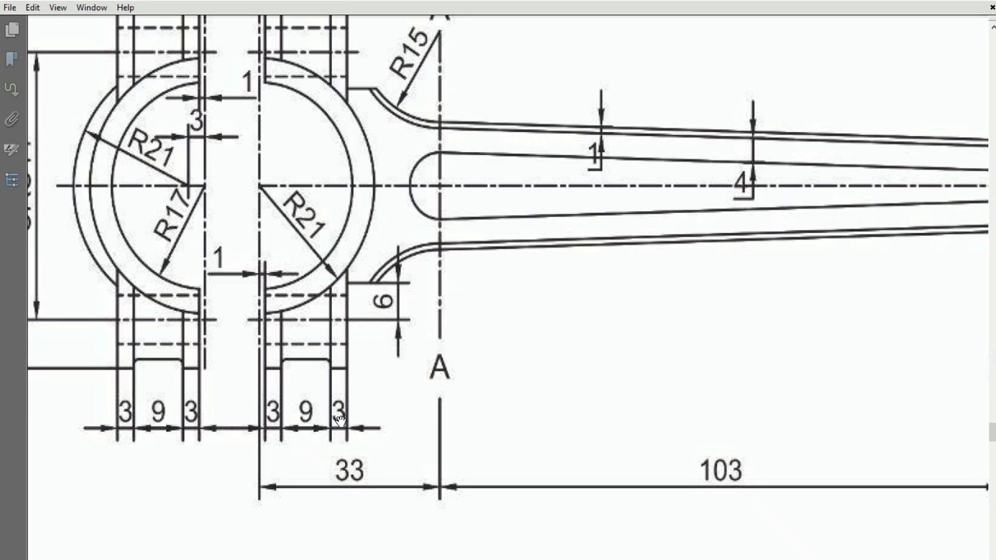
{"action": "left_click_drag", "start_coordinate": [334, 327], "coordinate": [323, 389]}
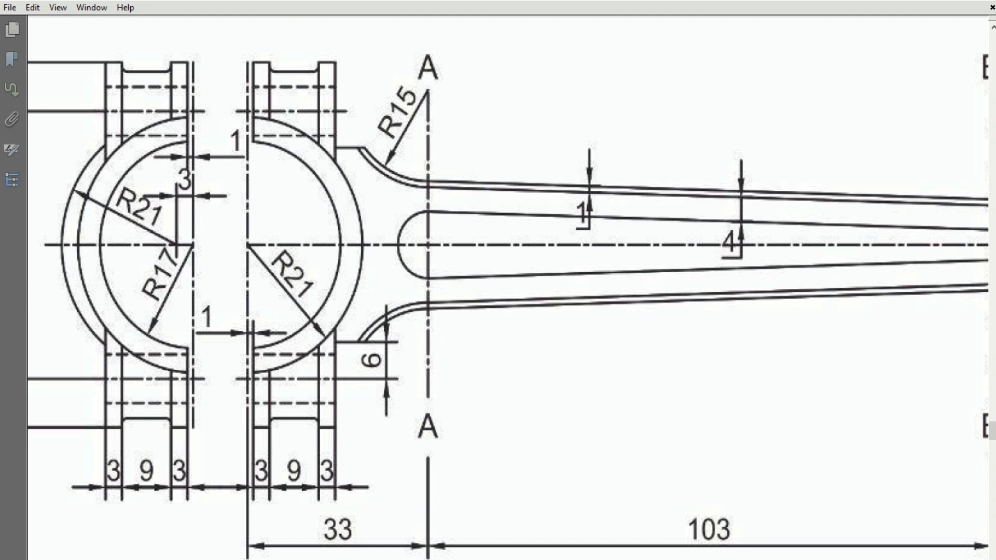
{"action": "mouse_move", "coordinate": [629, 551]}
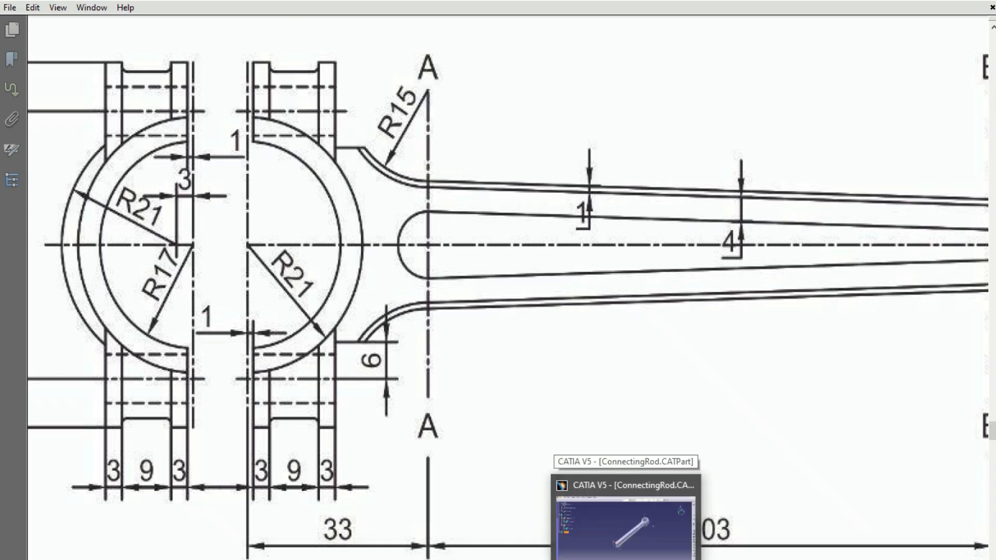
{"action": "left_click", "coordinate": [653, 502]}
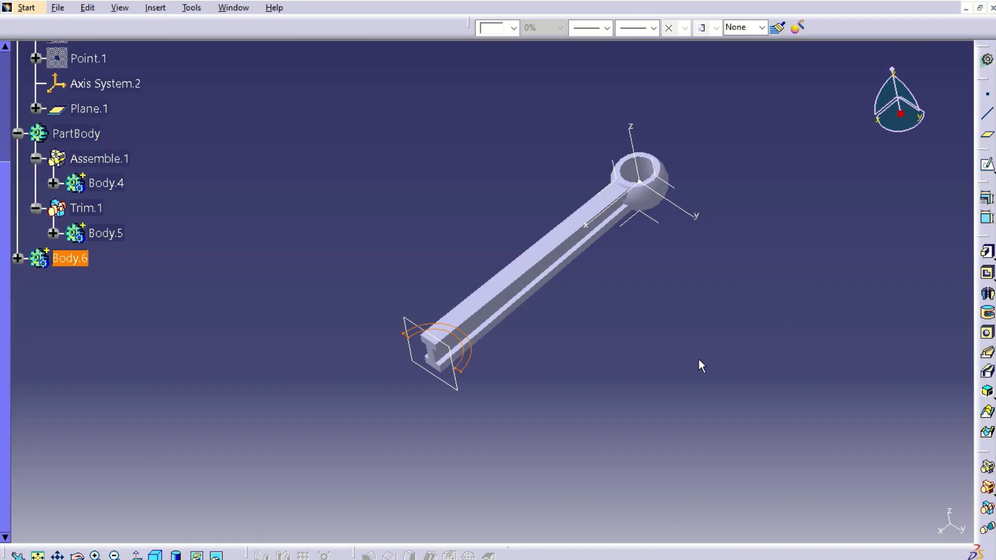
- Pad the half-ring sketch 8 mm in the first direction and 8 mm in the second direction
{"action": "left_click", "coordinate": [986, 253]}
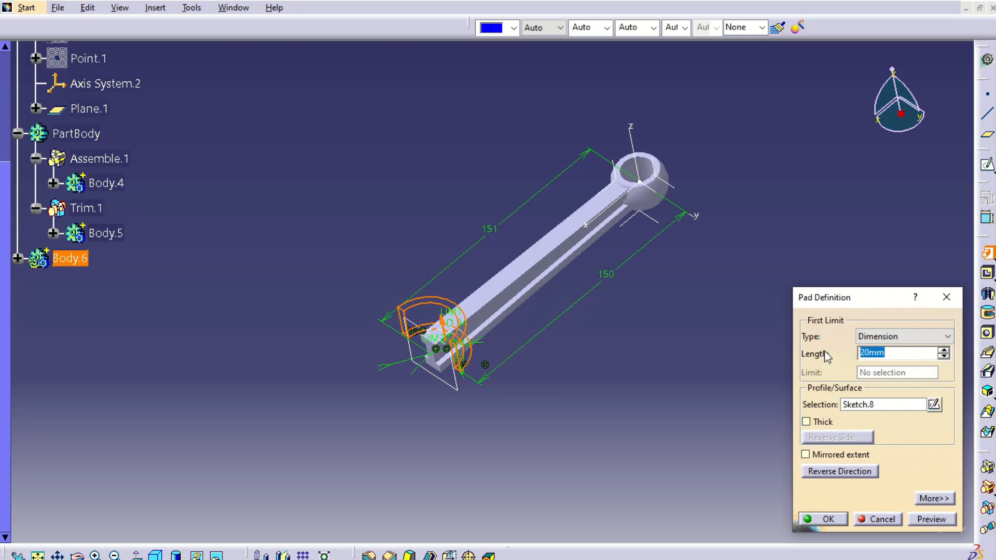
{"action": "type", "text": "8"}
{"action": "key", "text": "Return"}
{"action": "left_click", "coordinate": [934, 498]}
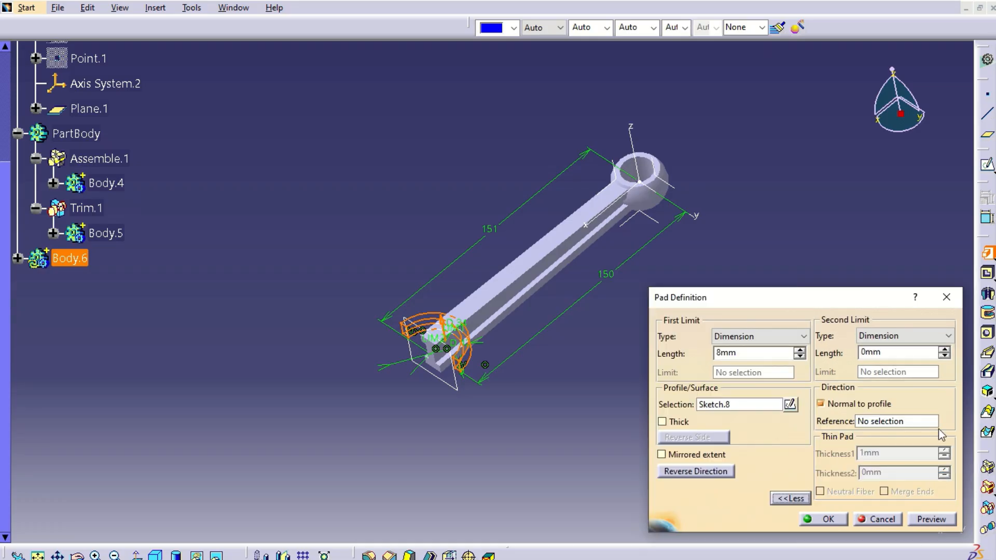
{"action": "double_click", "coordinate": [877, 353]}
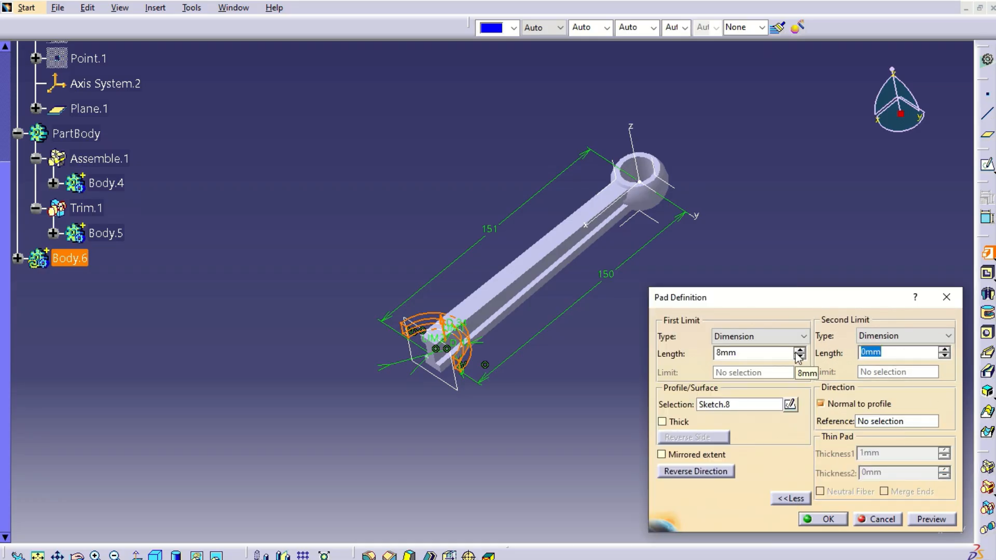
{"action": "type", "text": "8"}
{"action": "key", "text": "Return"}
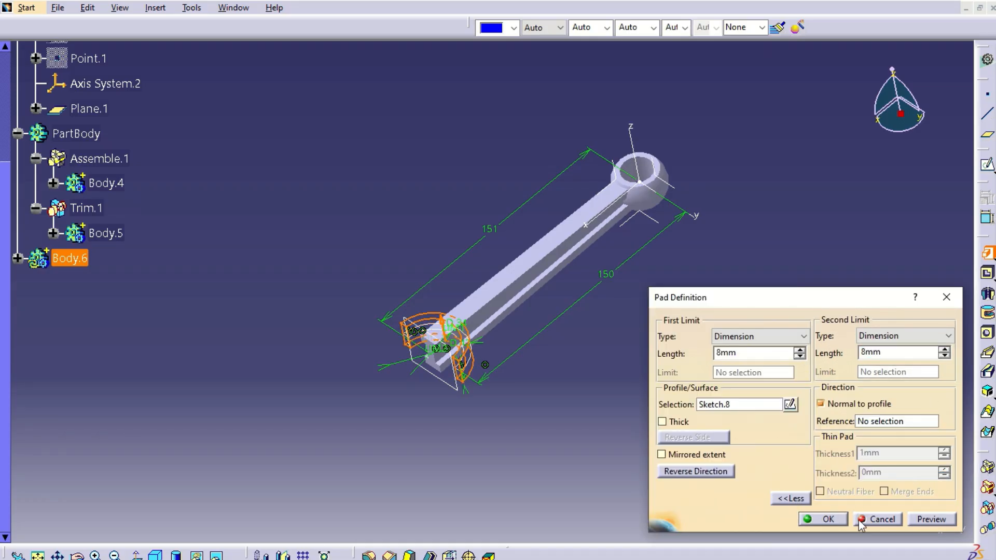
{"action": "left_click", "coordinate": [825, 520]}
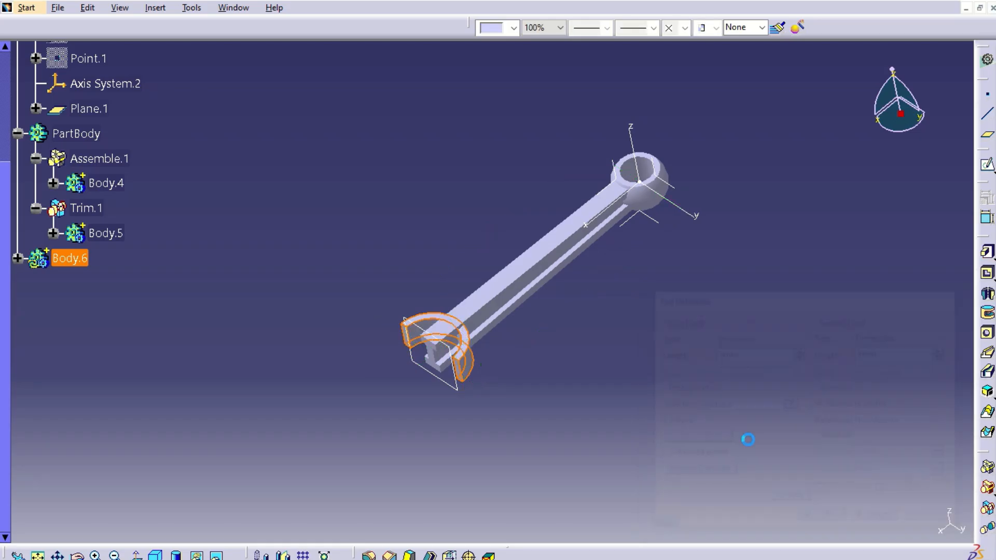
- Inspect the padded half ring, check the big-end widths in the reference drawing's section view, and return to CATIA V5
{"action": "middle_click_drag", "start_coordinate": [727, 370], "coordinate": [692, 238]}
{"action": "left_click", "coordinate": [682, 294]}
{"action": "middle_click_drag", "start_coordinate": [658, 323], "coordinate": [734, 426]}
{"action": "middle_click_drag", "start_coordinate": [638, 395], "coordinate": [726, 292]}
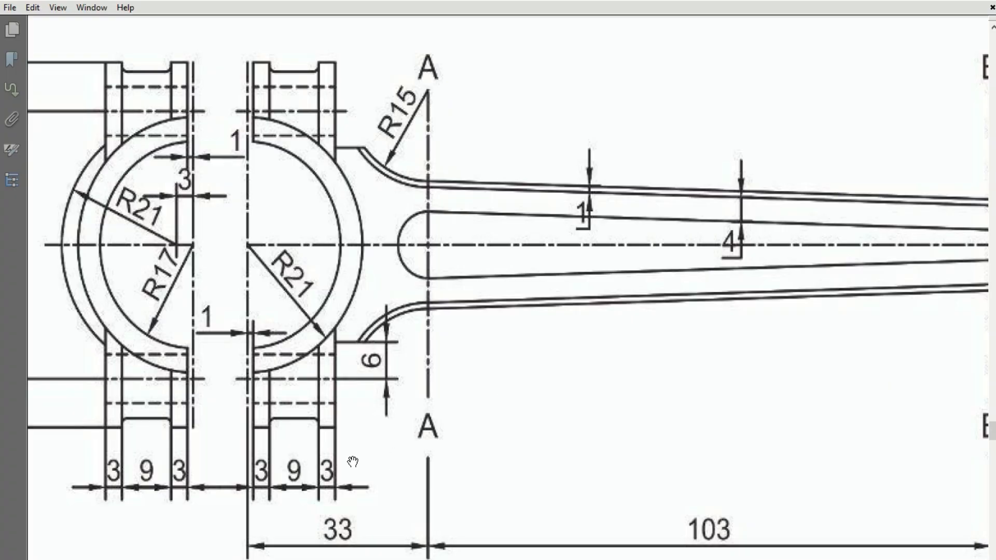
{"action": "mouse_move", "coordinate": [388, 474]}
{"action": "middle_mouse_down"}
{"action": "mouse_move", "coordinate": [424, 390]}
{"action": "mouse_move", "coordinate": [419, 402]}
{"action": "middle_mouse_up"}
{"action": "left_click_drag", "start_coordinate": [405, 429], "coordinate": [589, 148]}
{"action": "left_click_drag", "start_coordinate": [291, 532], "coordinate": [532, 166]}
{"action": "left_click_drag", "start_coordinate": [396, 391], "coordinate": [520, 127]}
{"action": "left_click_drag", "start_coordinate": [400, 389], "coordinate": [430, 192]}
{"action": "left_click_drag", "start_coordinate": [413, 428], "coordinate": [419, 358]}
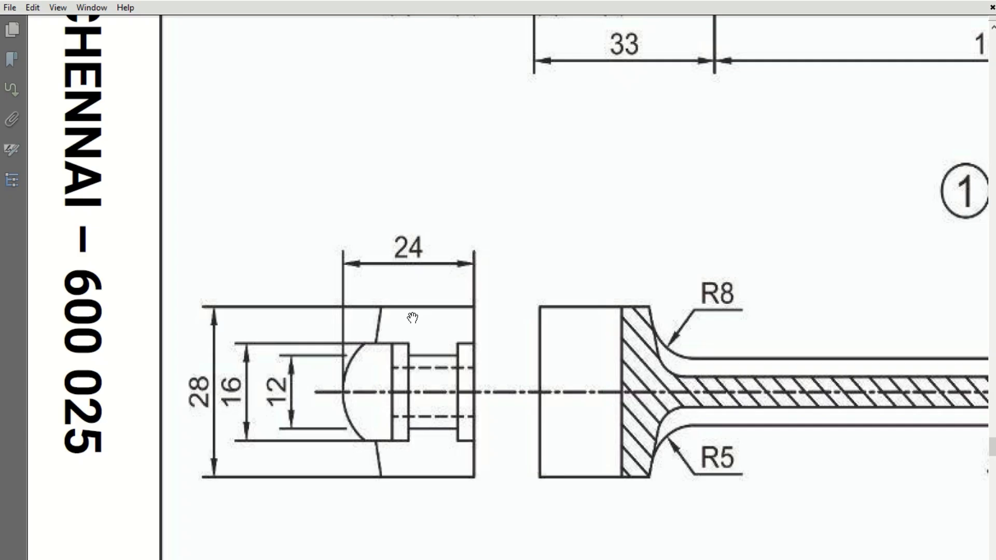
{"action": "left_click", "coordinate": [655, 559]}
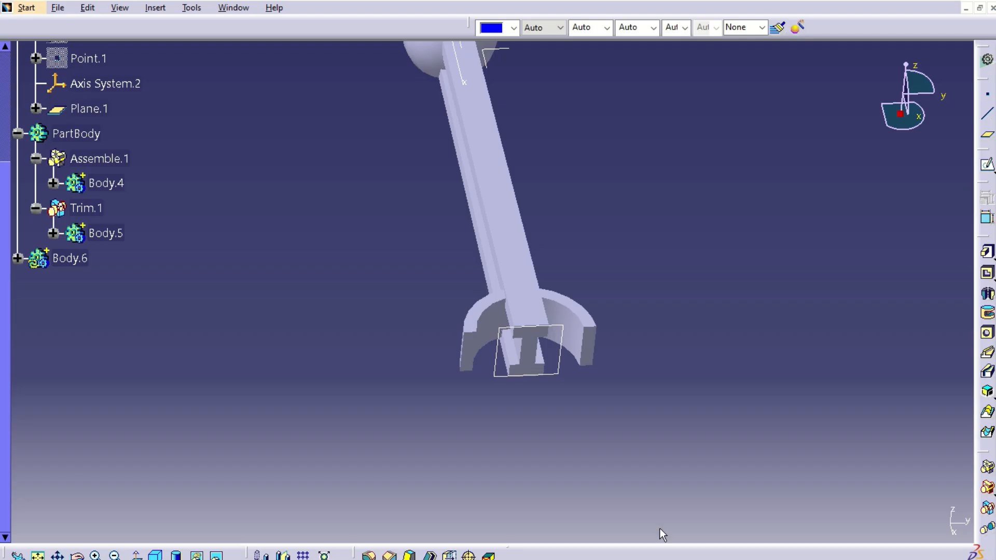
- Set the half-ring pad to 12 mm in the first direction and 12 mm in the second direction
{"action": "left_click", "coordinate": [17, 258]}
{"action": "left_click", "coordinate": [72, 283]}
{"action": "right_click", "coordinate": [78, 284]}
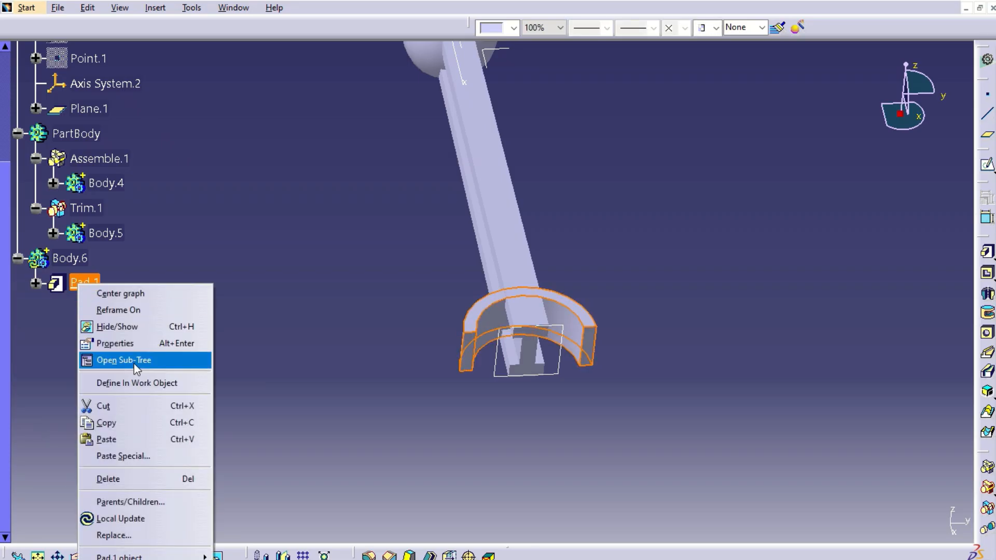
{"action": "mouse_move", "coordinate": [153, 557]}
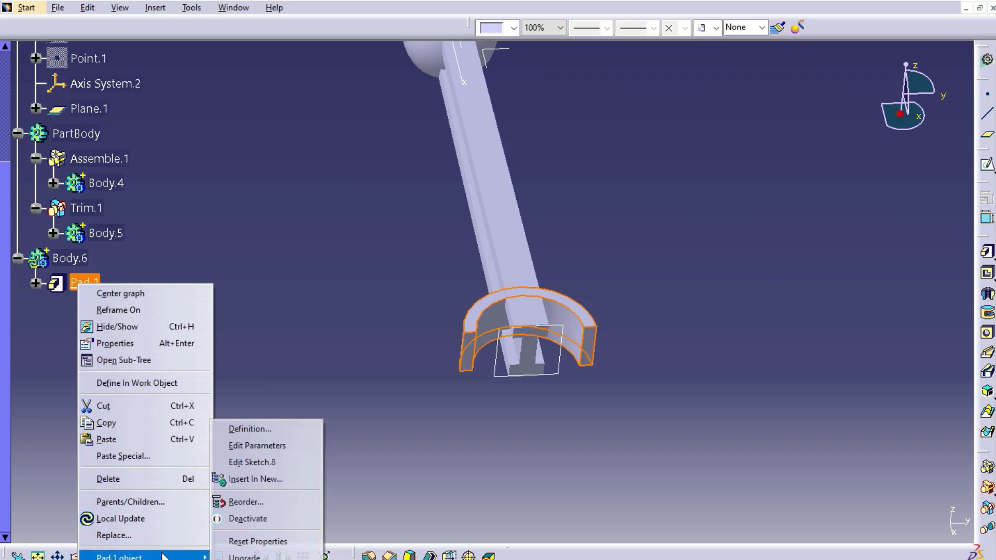
{"action": "left_click", "coordinate": [250, 429]}
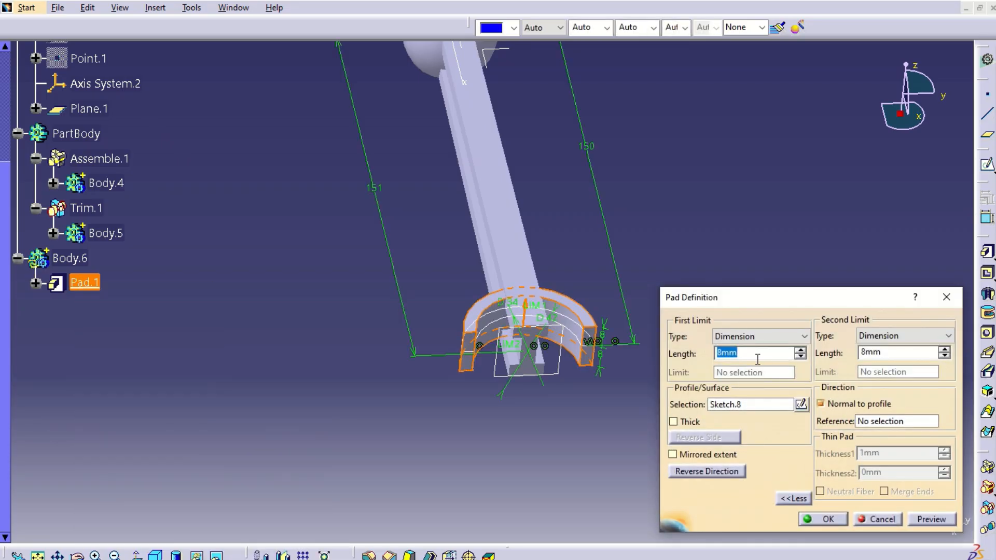
{"action": "type", "text": "12"}
{"action": "key", "text": "Tab"}
{"action": "type", "text": "12"}
{"action": "key", "text": "Tab"}
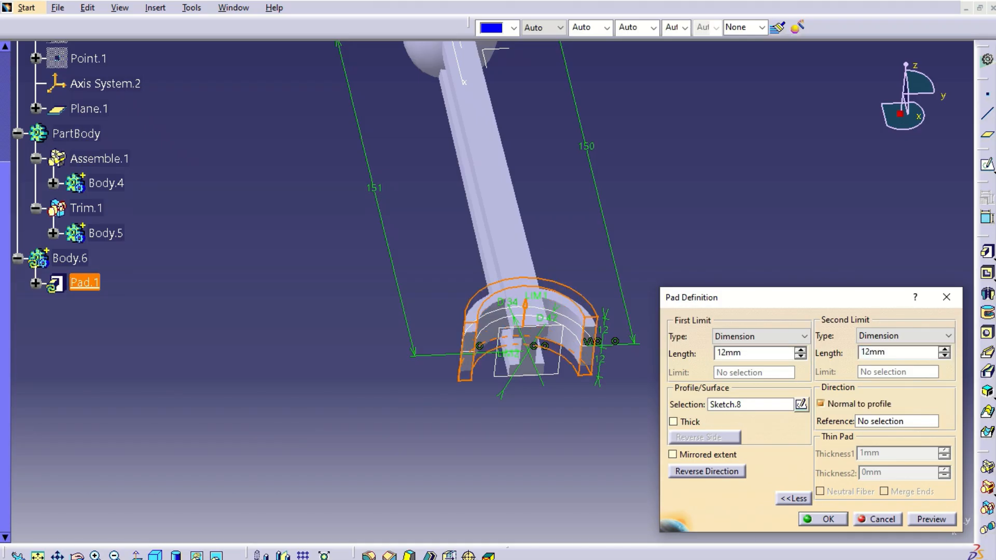
{"action": "left_click", "coordinate": [932, 520]}
{"action": "left_click", "coordinate": [825, 520]}
- Recheck the big-end width in the reference drawing, and set the half-ring pad to 14 mm in both directions
{"action": "middle_click_drag", "start_coordinate": [715, 259], "coordinate": [527, 324]}
{"action": "left_click", "coordinate": [654, 559]}
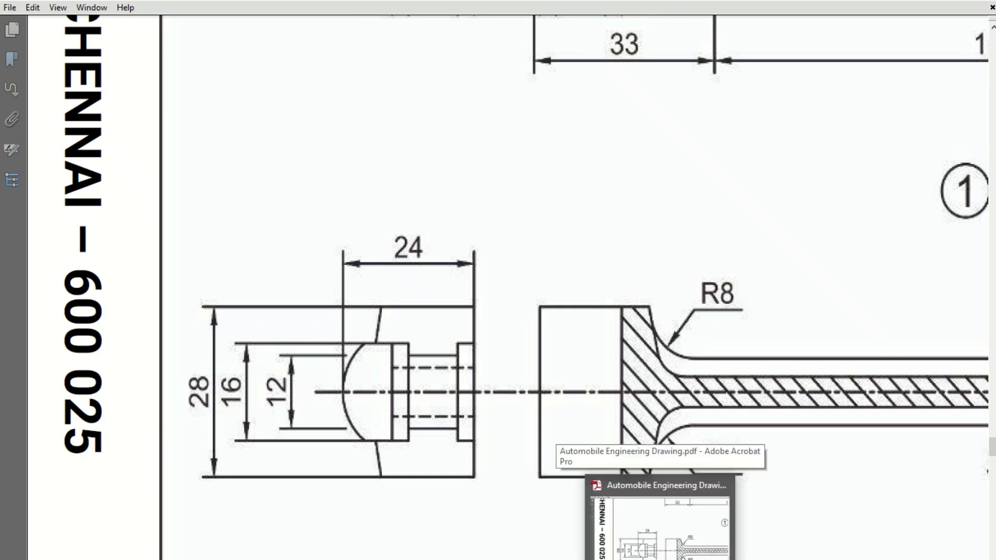
{"action": "left_click", "coordinate": [660, 559]}
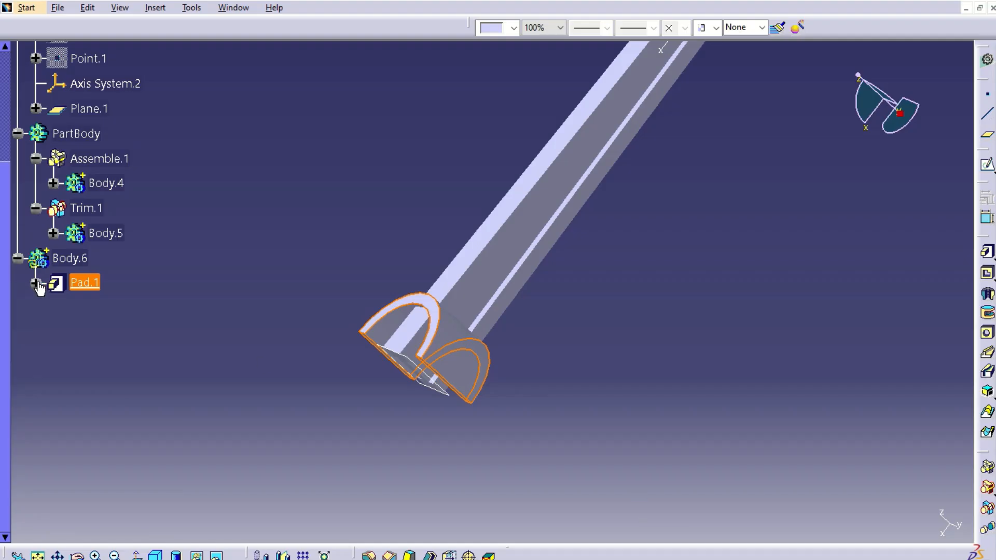
{"action": "left_click", "coordinate": [36, 283]}
{"action": "right_click", "coordinate": [74, 282]}
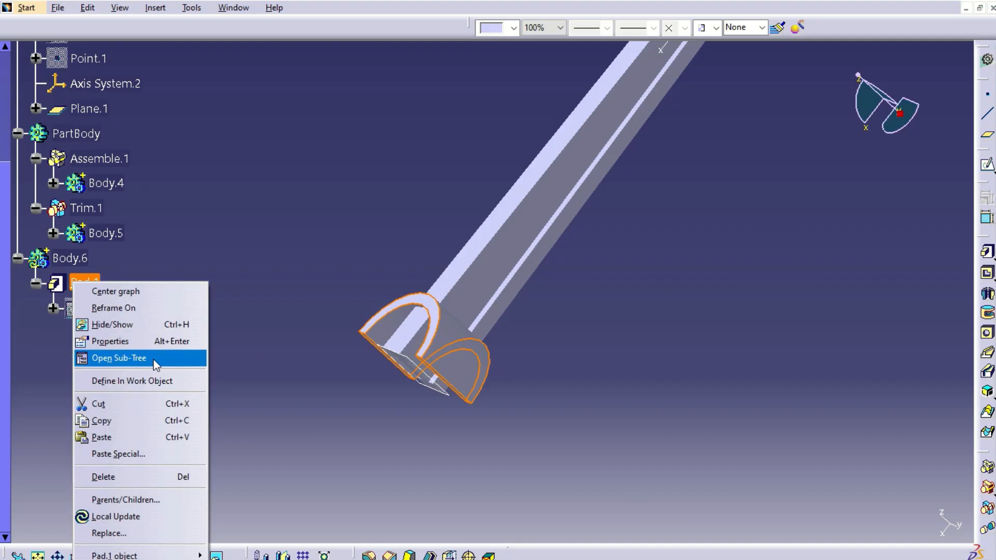
{"action": "mouse_move", "coordinate": [145, 554]}
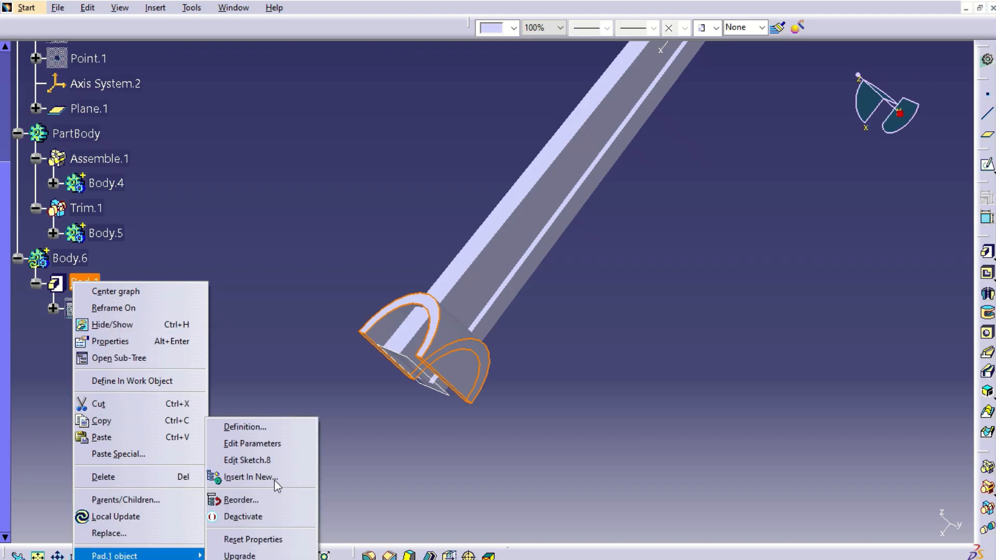
{"action": "left_click", "coordinate": [260, 427]}
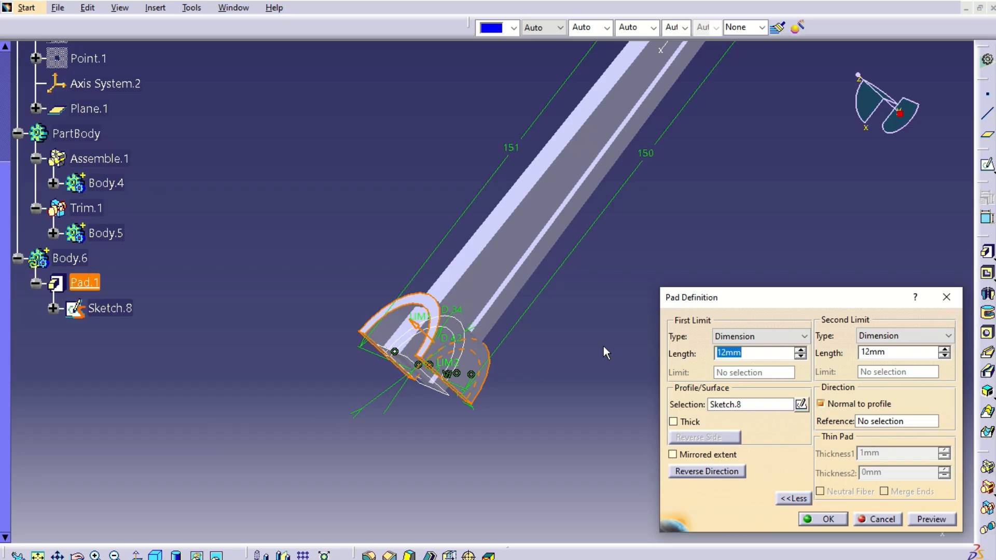
{"action": "type", "text": "14"}
{"action": "key", "text": "Tab"}
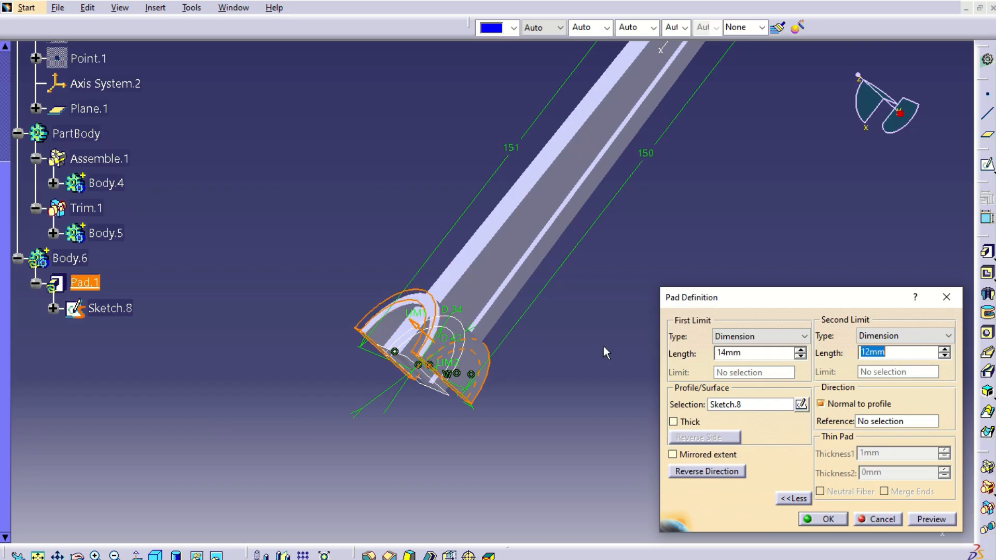
{"action": "type", "text": "14"}
{"action": "left_click", "coordinate": [823, 520]}
{"action": "key", "text": "alt+Tab"}
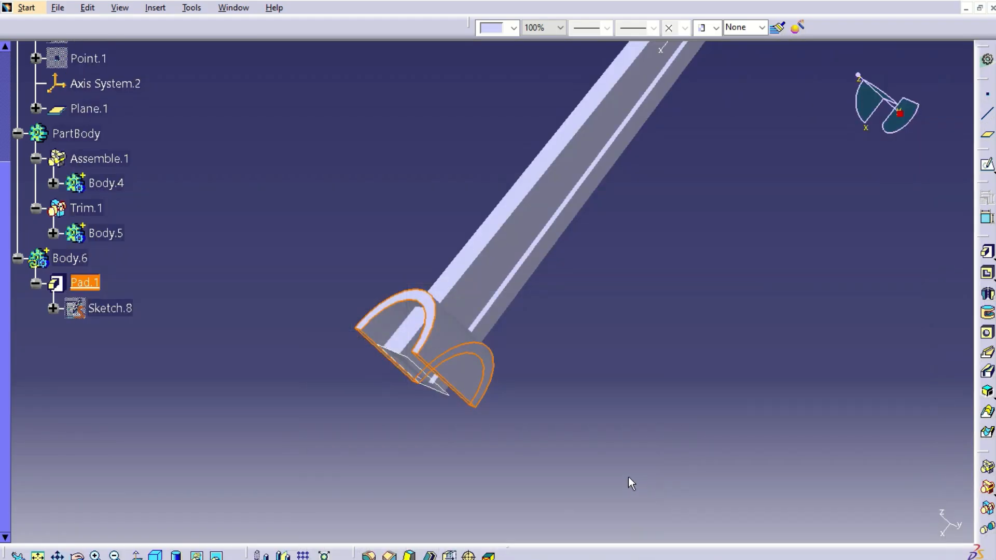
- Union trim the half-ring body with the PartBody, removing the I-section rod face that protrudes inside the half ring
{"action": "mouse_move", "coordinate": [632, 482]}
{"action": "middle_mouse_down"}
{"action": "mouse_move", "coordinate": [633, 456]}
{"action": "mouse_move", "coordinate": [635, 475]}
{"action": "mouse_move", "coordinate": [614, 436]}
{"action": "middle_mouse_up"}
{"action": "left_click", "coordinate": [424, 417]}
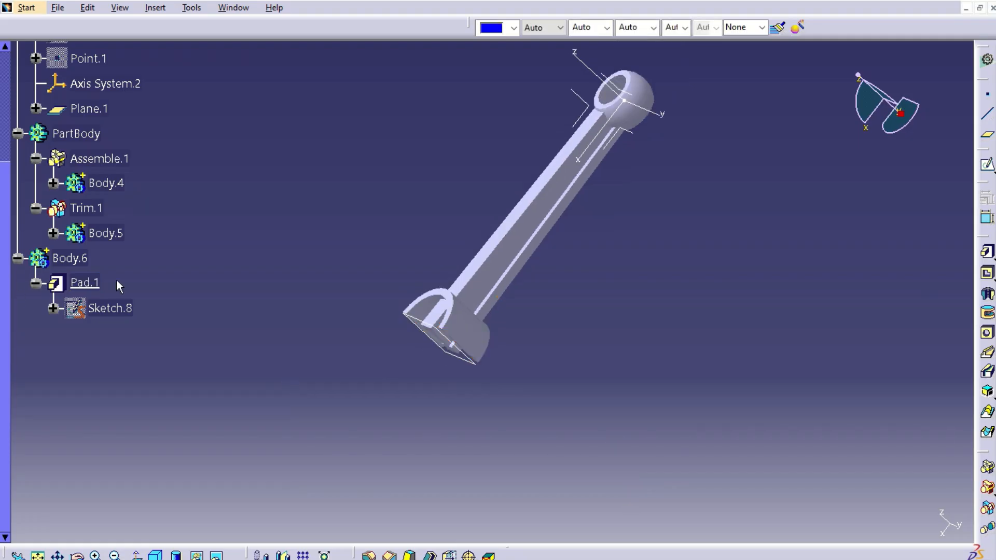
{"action": "right_click", "coordinate": [83, 258]}
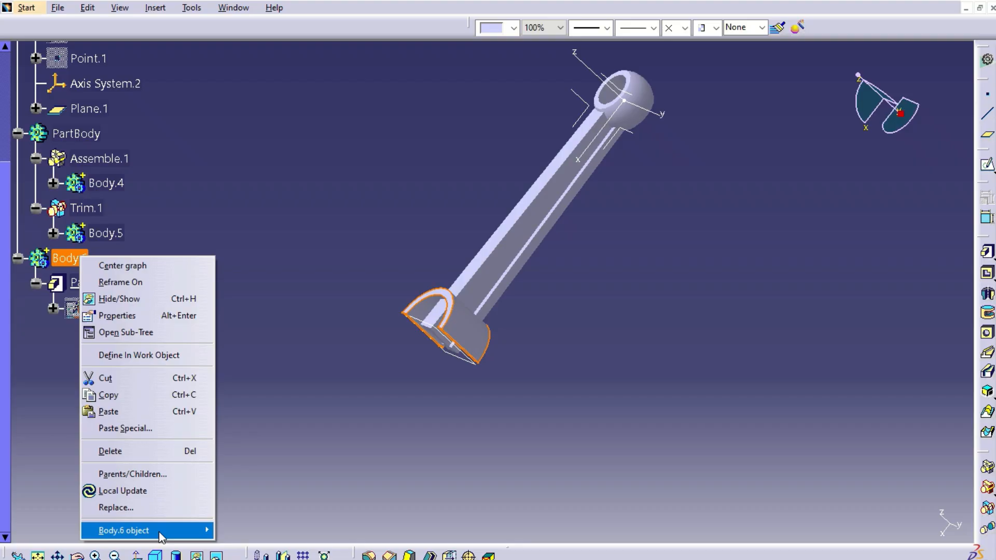
{"action": "mouse_move", "coordinate": [161, 535]}
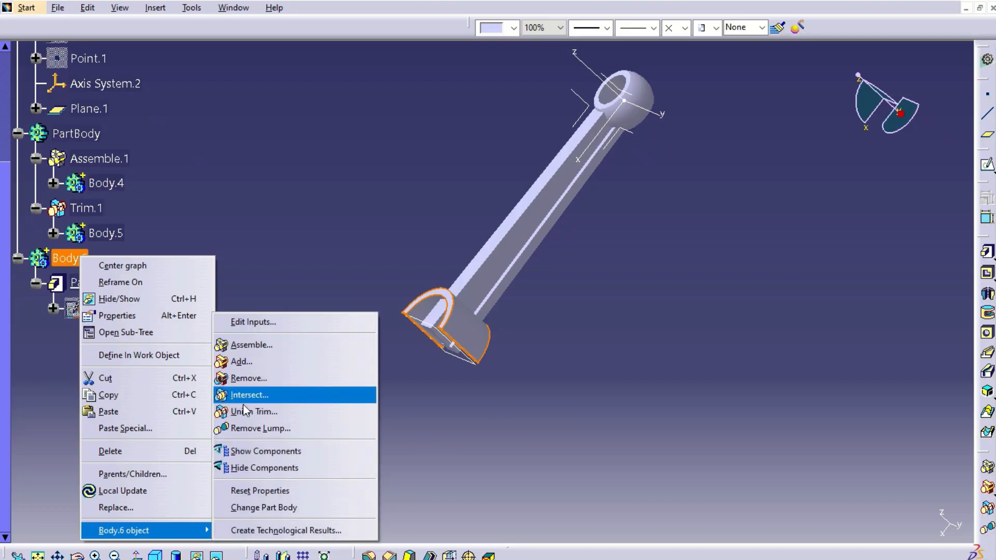
{"action": "left_click", "coordinate": [244, 411]}
{"action": "middle_click_drag", "start_coordinate": [305, 416], "coordinate": [374, 393]}
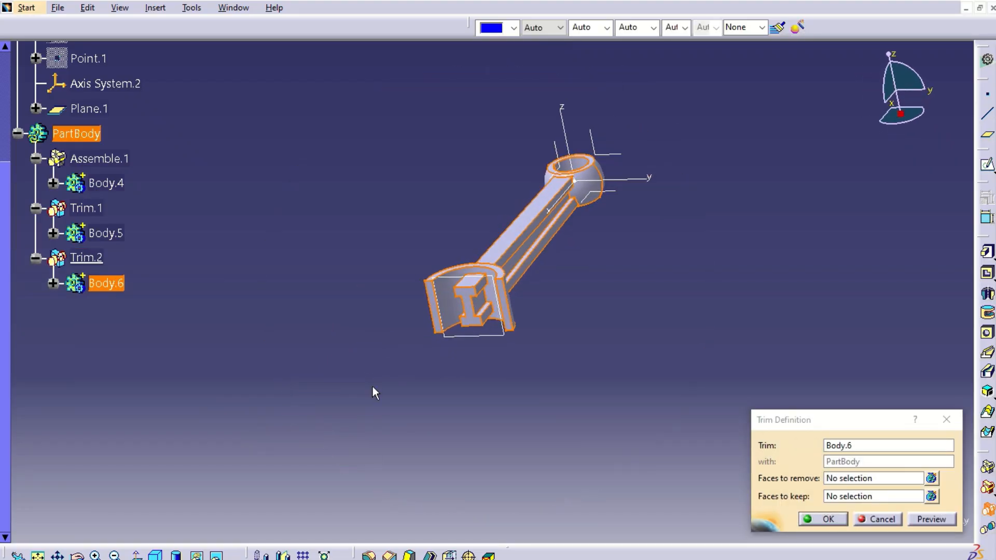
{"action": "left_click", "coordinate": [861, 479]}
{"action": "left_click", "coordinate": [475, 305]}
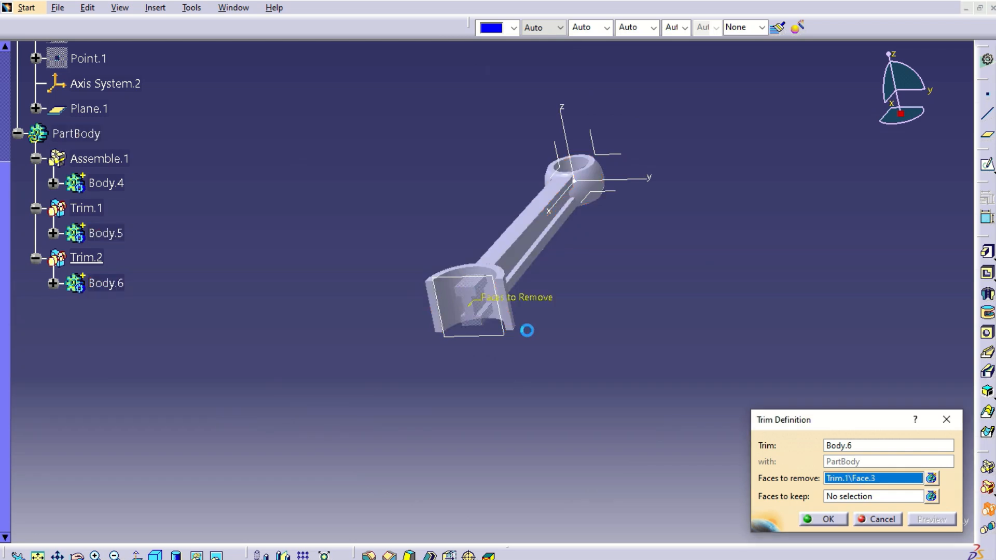
{"action": "left_click", "coordinate": [825, 520]}
- Inspect the trimmed connecting rod from several sides, and return to the isometric view
{"action": "middle_click_drag", "start_coordinate": [628, 250], "coordinate": [569, 420]}
{"action": "middle_click_drag", "start_coordinate": [584, 373], "coordinate": [498, 394]}
{"action": "left_click", "coordinate": [570, 402]}
{"action": "middle_click_drag", "start_coordinate": [574, 400], "coordinate": [658, 305]}
{"action": "mouse_move", "coordinate": [632, 391]}
{"action": "middle_mouse_down"}
{"action": "mouse_move", "coordinate": [620, 356]}
{"action": "mouse_move", "coordinate": [619, 395]}
{"action": "middle_mouse_up"}
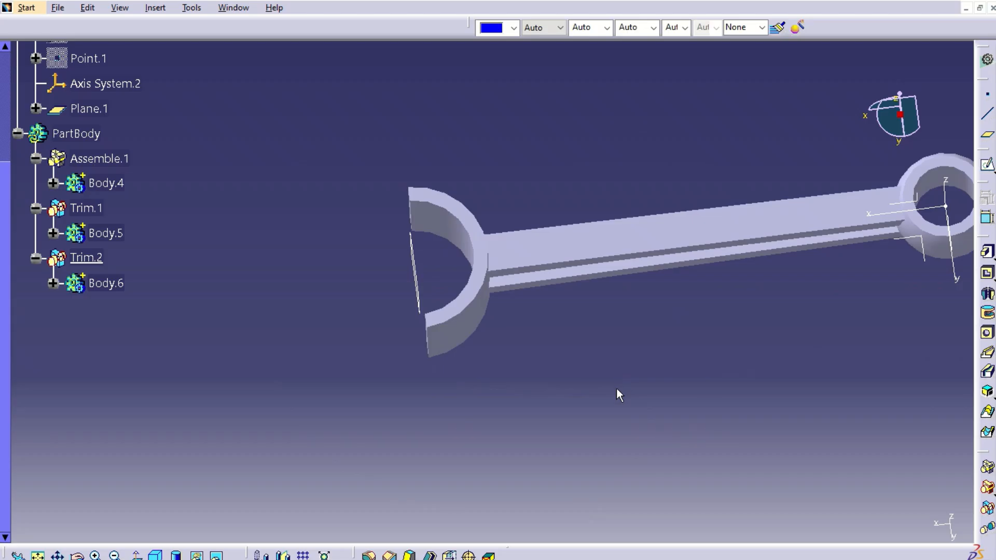
{"action": "mouse_move", "coordinate": [660, 559]}
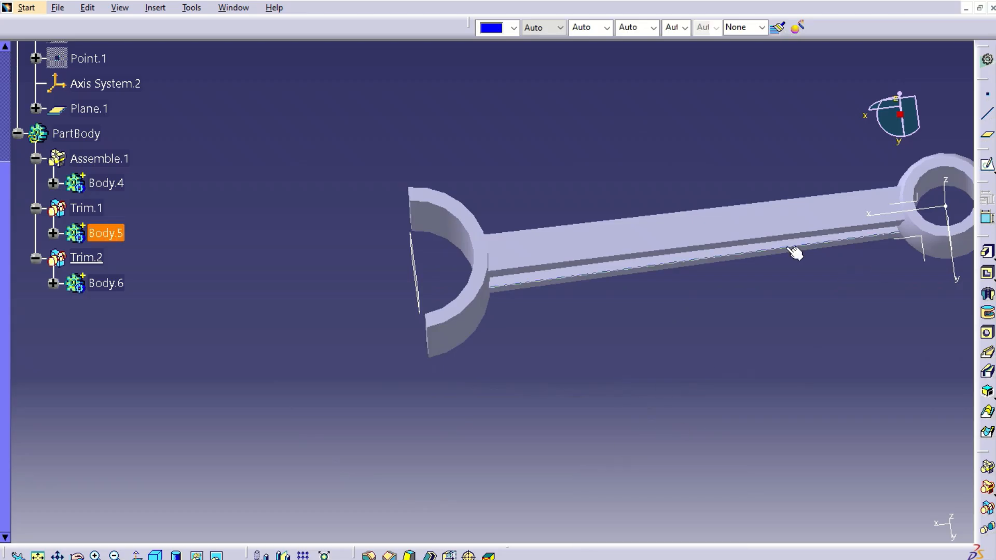
{"action": "middle_click_drag", "start_coordinate": [788, 248], "coordinate": [637, 303]}
{"action": "left_click", "coordinate": [157, 556]}
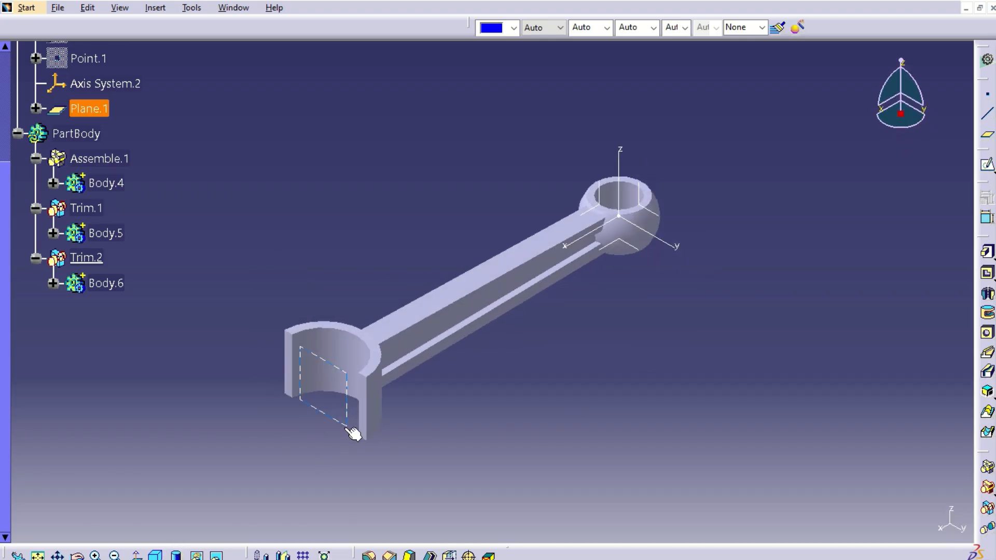
{"action": "left_click", "coordinate": [635, 250]}
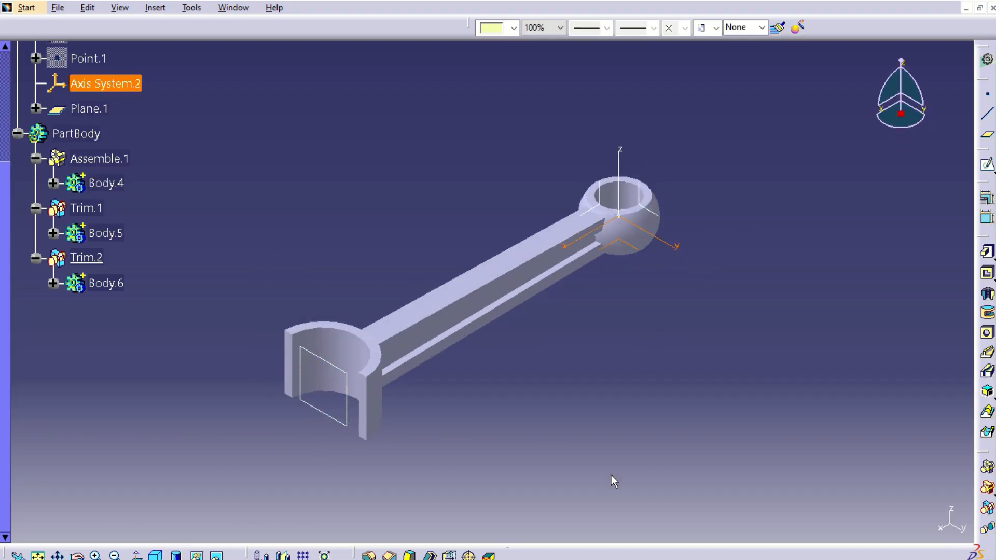
{"action": "left_click", "coordinate": [987, 166]}
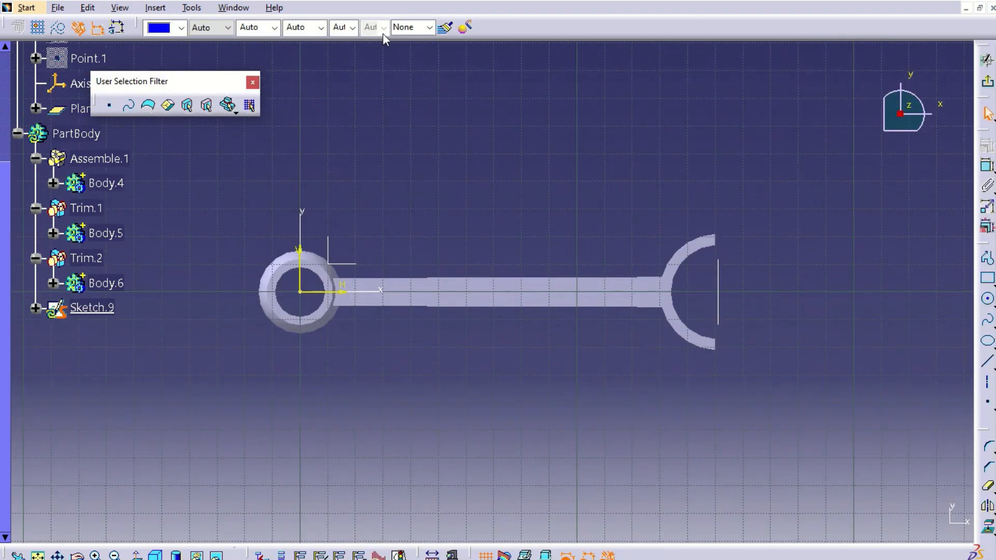
{"action": "left_click", "coordinate": [157, 8]}
{"action": "key", "text": "Escape"}
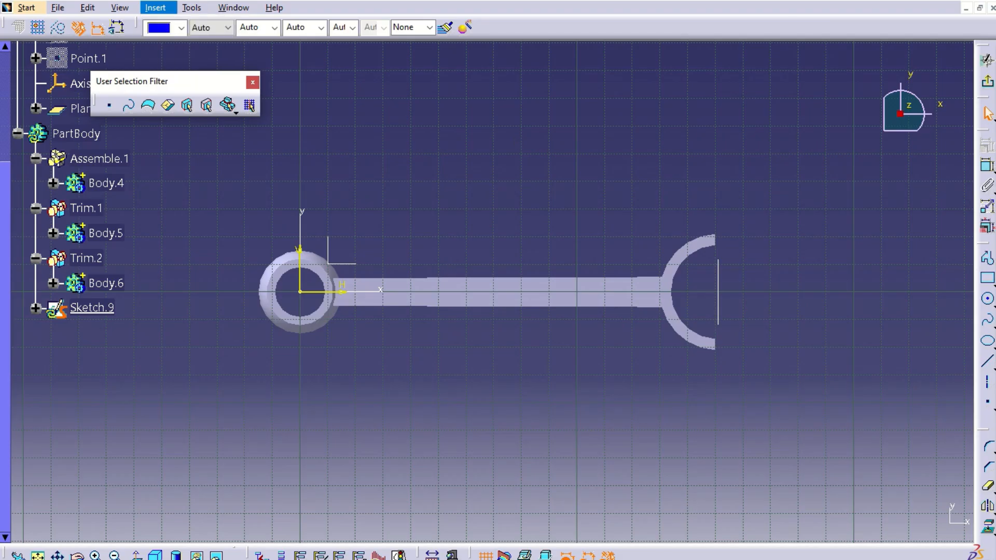
{"action": "left_click", "coordinate": [988, 82]}
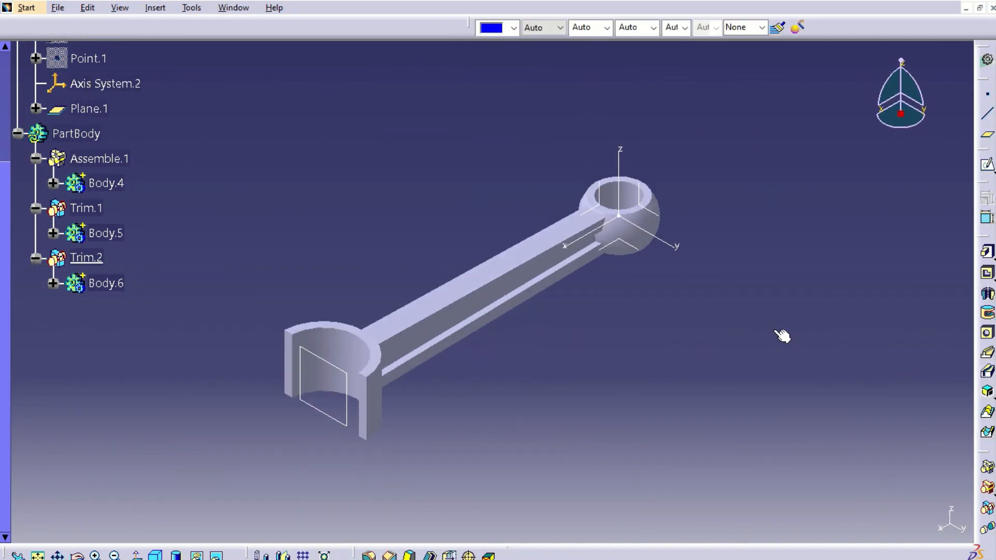
- Insert a new body and open a sketch in it on the xy plane of the small-end axis system
{"action": "left_click", "coordinate": [154, 8]}
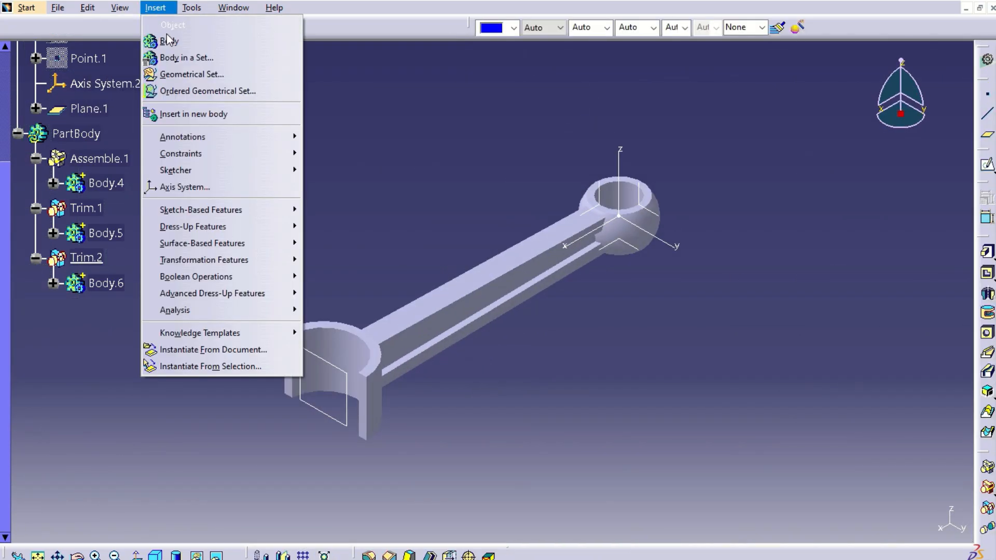
{"action": "left_click", "coordinate": [165, 36]}
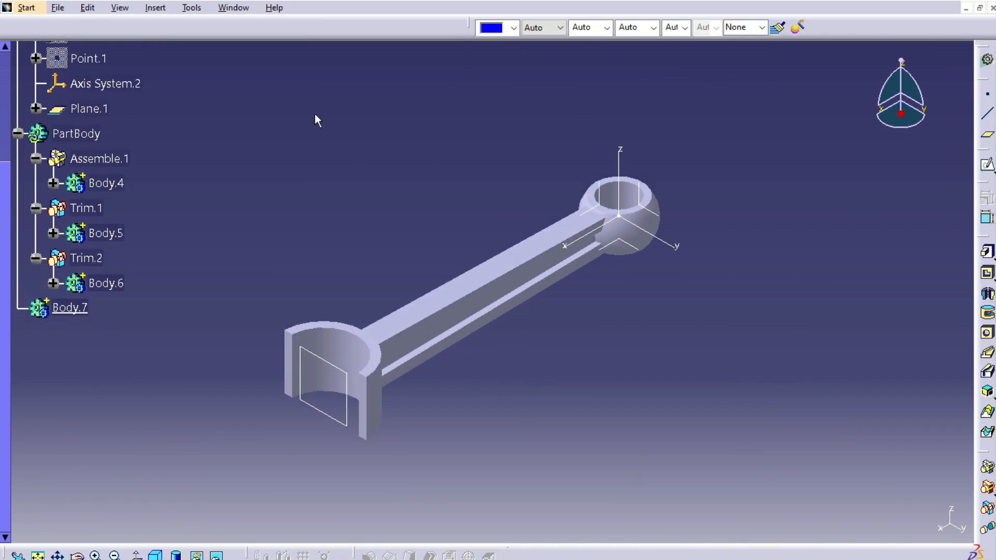
{"action": "left_click", "coordinate": [987, 169]}
{"action": "left_click", "coordinate": [628, 245]}
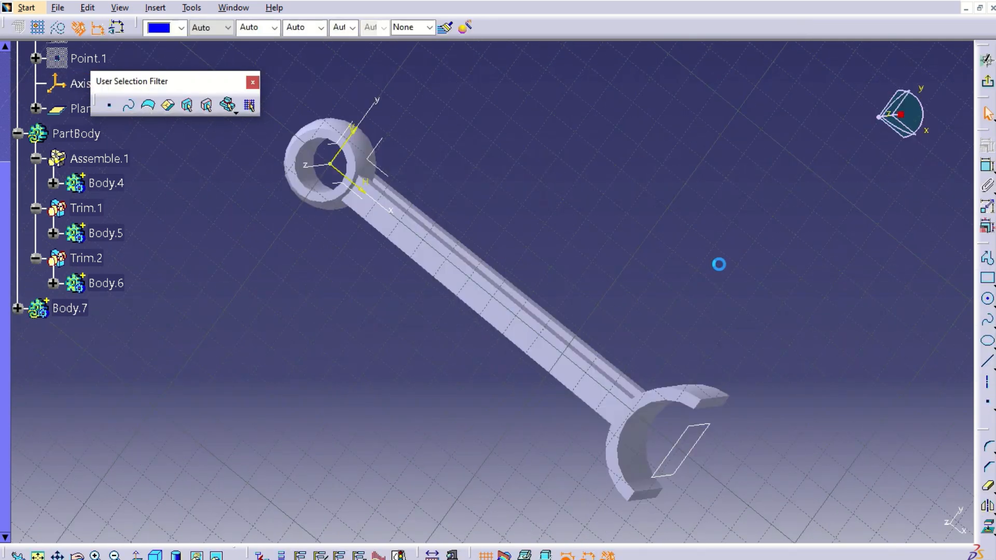
- Check the bolt-lug dimensions in the reference drawing, and sketch a tall rectangle beyond the half ring, starting at about H 174 mm, V 36 mm
{"action": "left_click_drag", "start_coordinate": [263, 216], "coordinate": [358, 311]}
{"action": "key", "text": "ctrl+h"}
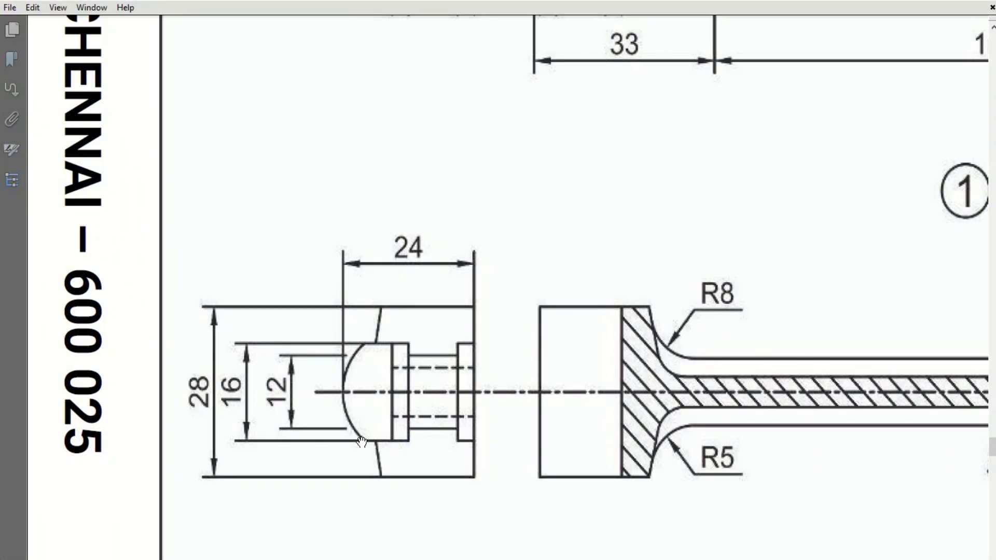
{"action": "left_click_drag", "start_coordinate": [446, 288], "coordinate": [420, 558]}
{"action": "left_click_drag", "start_coordinate": [563, 333], "coordinate": [554, 410]}
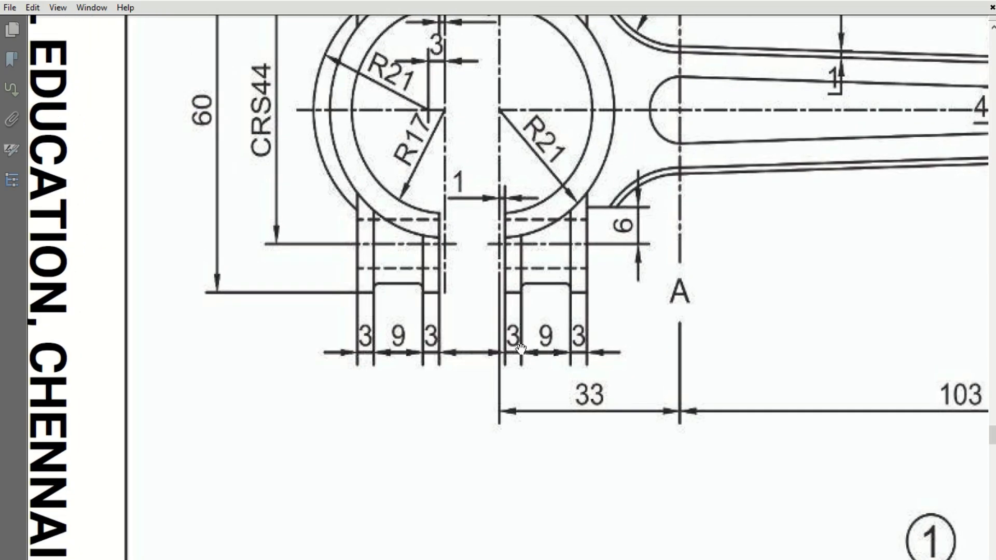
{"action": "left_click_drag", "start_coordinate": [221, 145], "coordinate": [224, 302]}
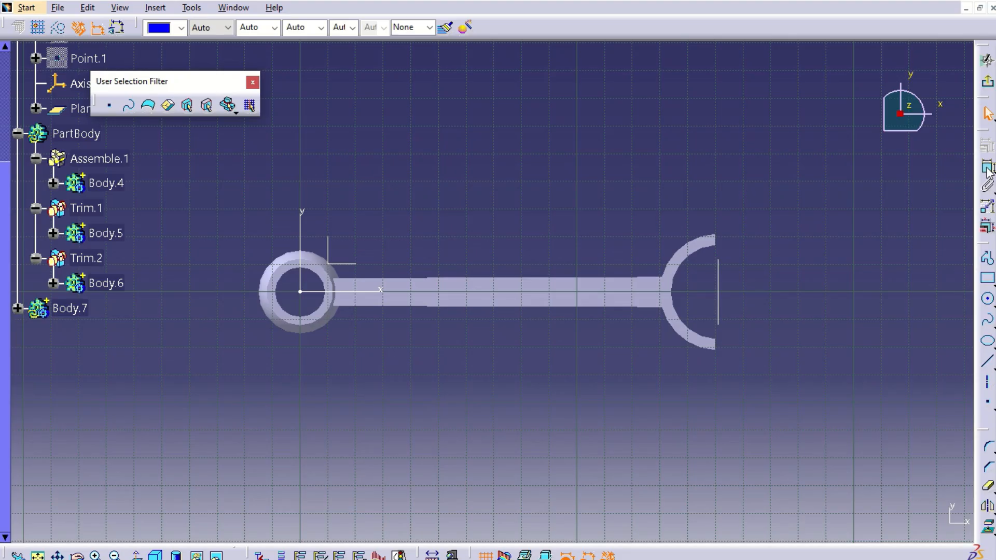
{"action": "left_click", "coordinate": [988, 278]}
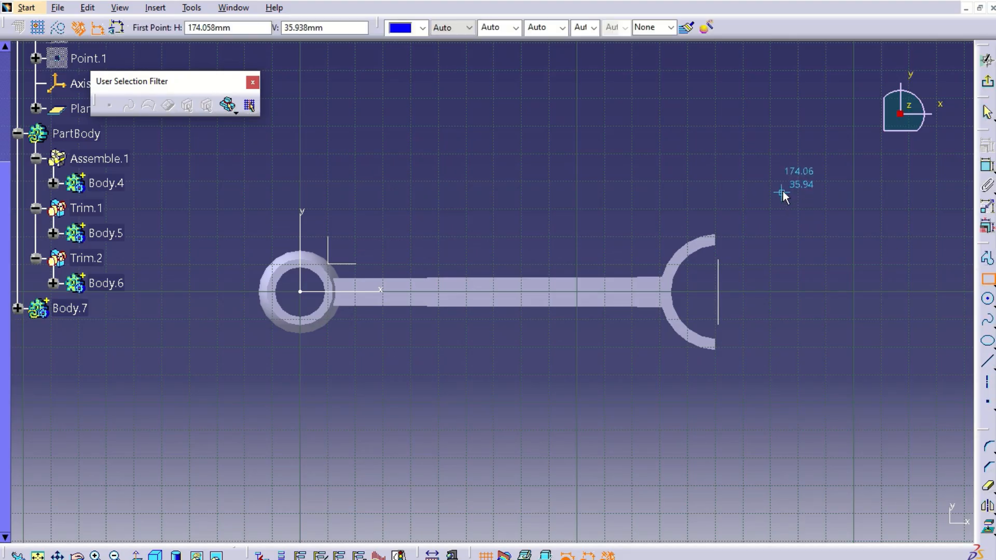
{"action": "left_click", "coordinate": [782, 192]}
{"action": "left_click", "coordinate": [832, 403]}
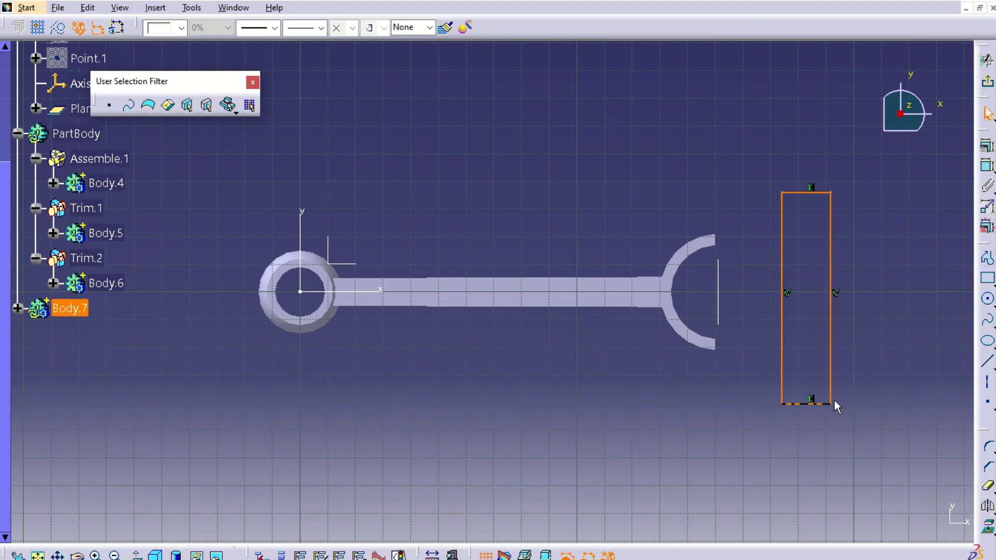
- Hide the rectangle's four parallelism constraints in the new body's sketch
{"action": "left_click", "coordinate": [17, 308]}
{"action": "left_click", "coordinate": [35, 332]}
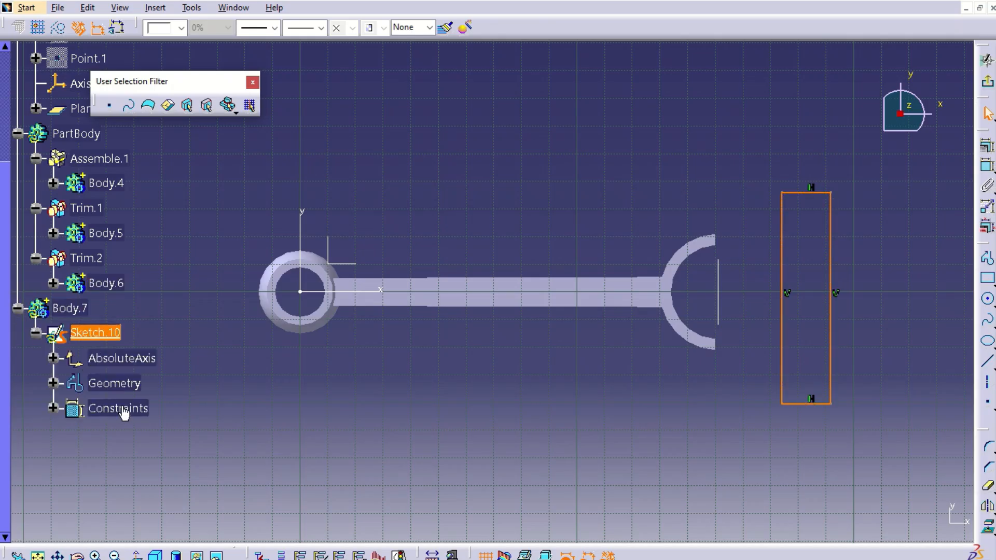
{"action": "left_click", "coordinate": [53, 408]}
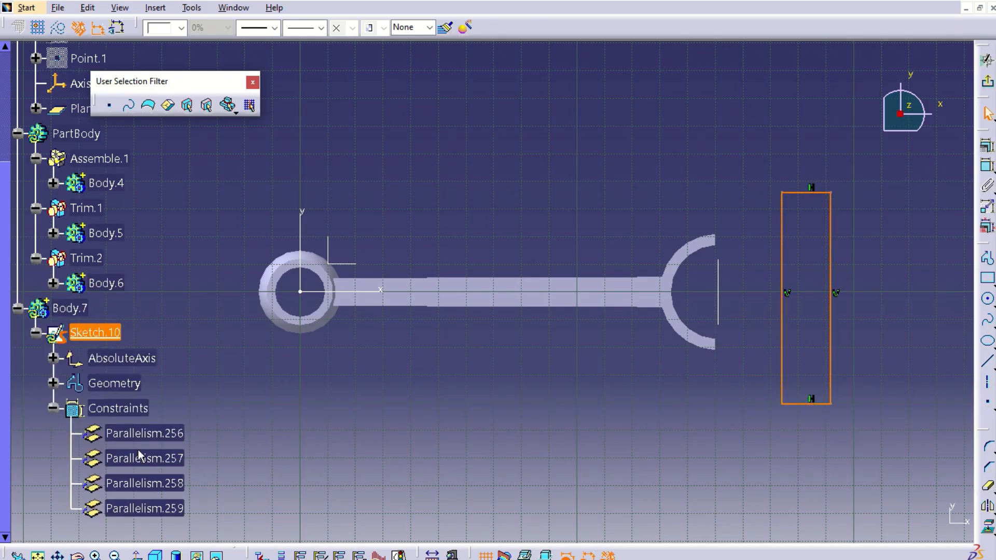
{"action": "left_click", "coordinate": [144, 434]}
{"action": "left_click", "coordinate": [156, 509], "text": "shift"}
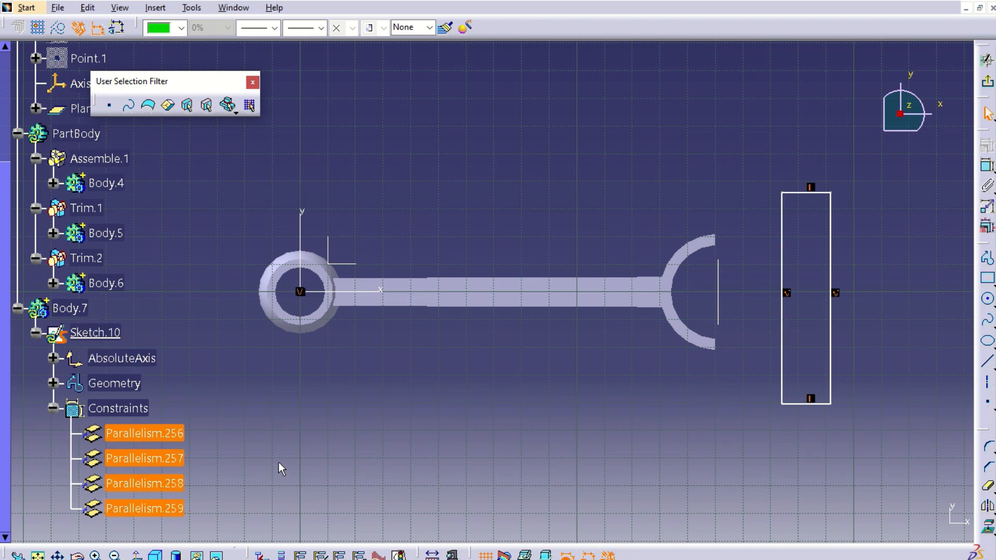
{"action": "key", "text": "space"}
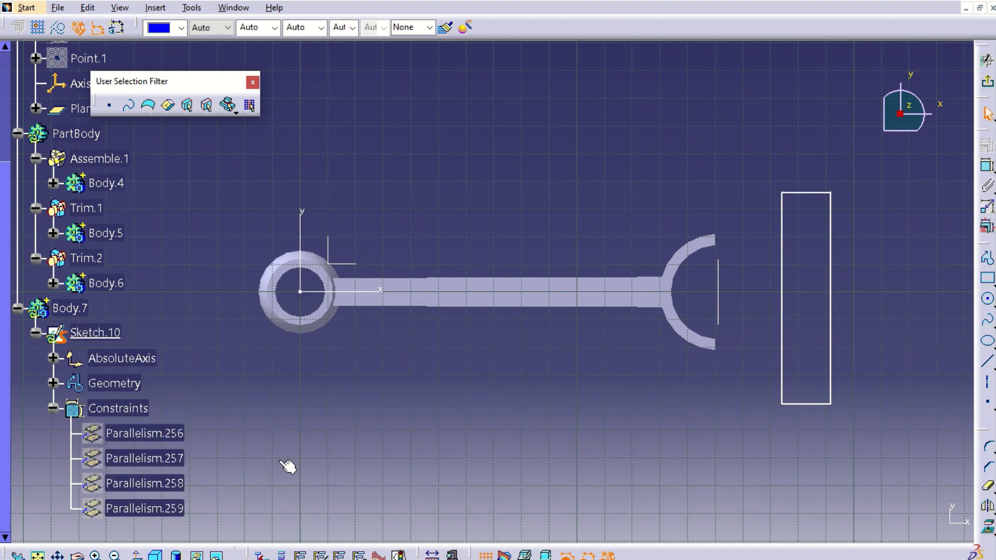
{"action": "left_click", "coordinate": [985, 165]}
{"action": "left_click", "coordinate": [830, 260]}
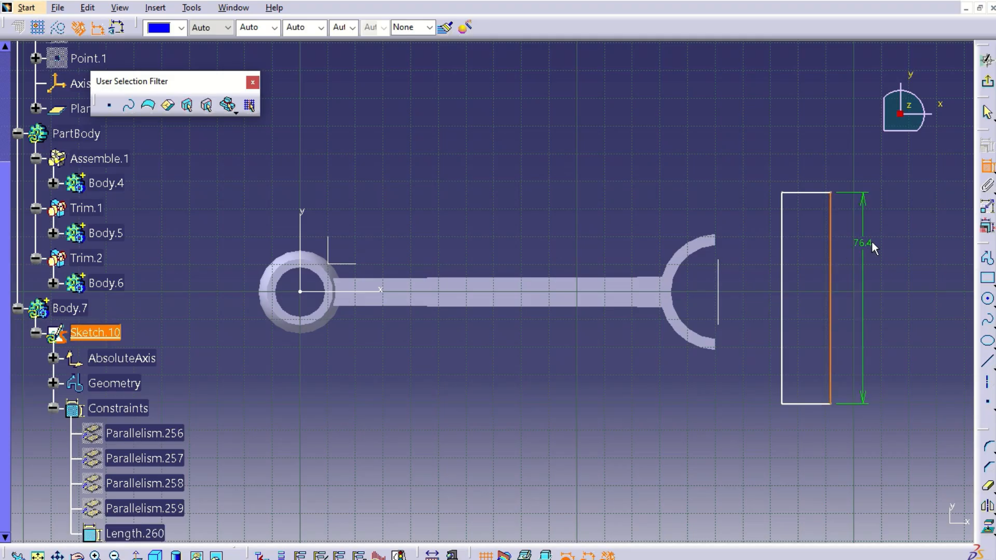
{"action": "left_click", "coordinate": [882, 257]}
{"action": "double_click", "coordinate": [887, 258]}
{"action": "type", "text": "60"}
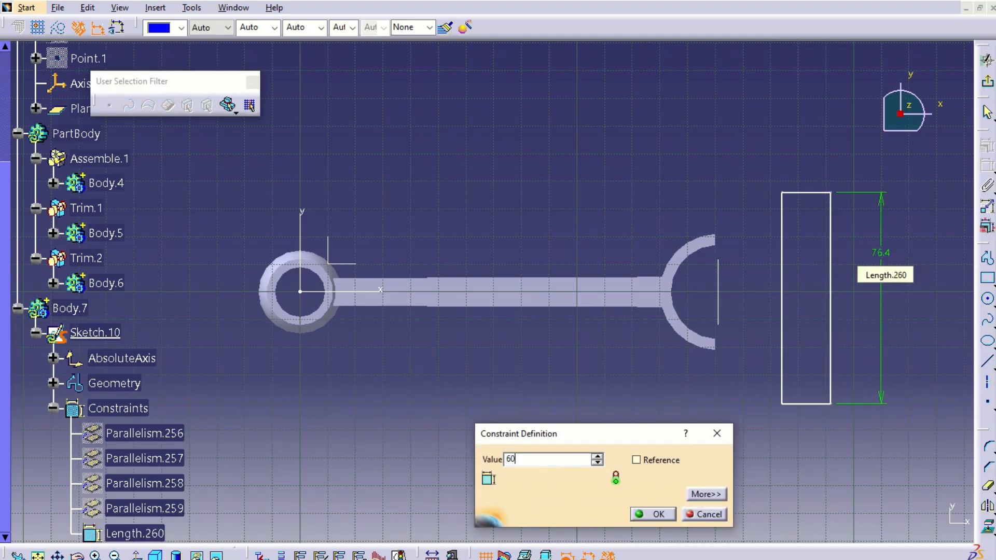
{"action": "left_click", "coordinate": [705, 514]}
{"action": "left_click", "coordinate": [884, 256]}
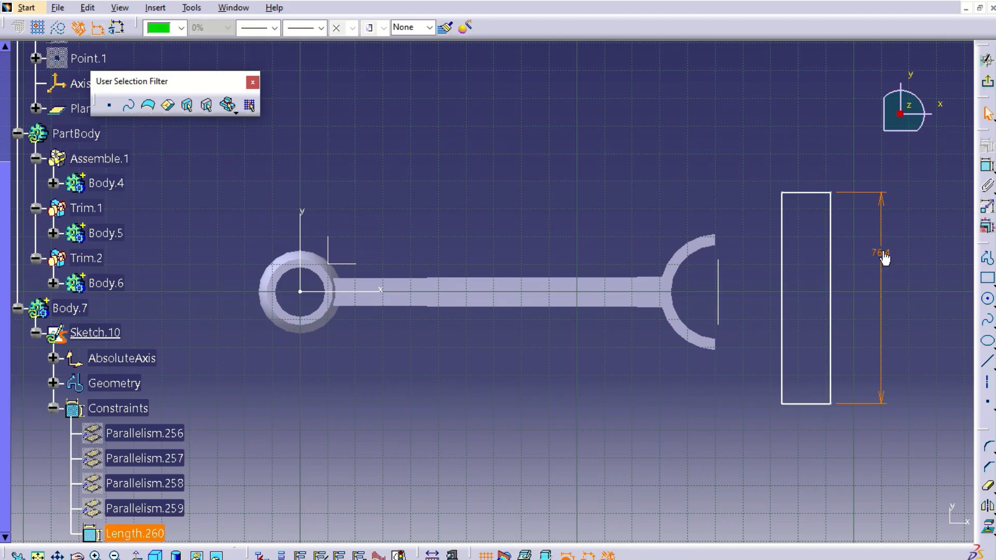
{"action": "key", "text": "Delete"}
- Dimension the distance between the rectangle's upper and lower edges, and set it to 60 mm
{"action": "left_click", "coordinate": [988, 166]}
{"action": "left_click", "coordinate": [815, 193]}
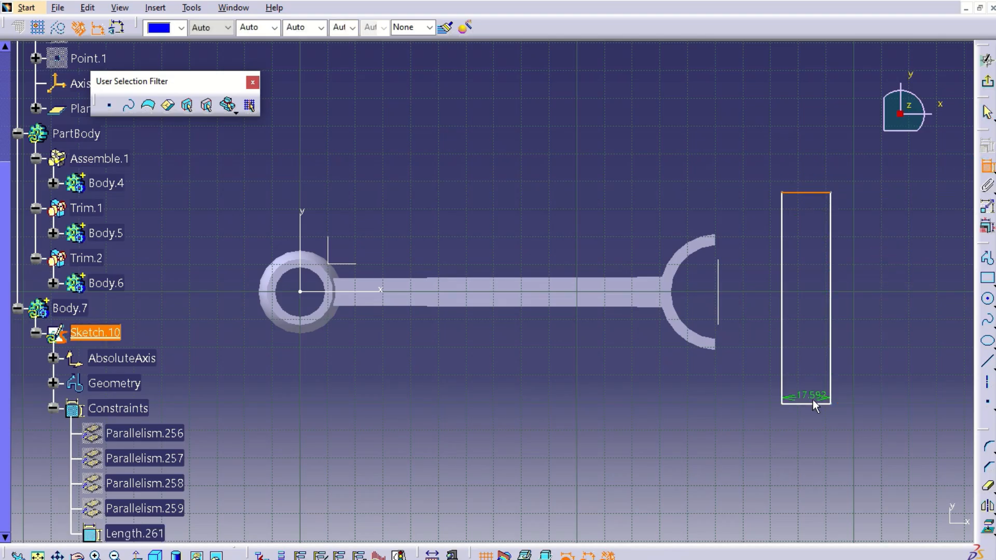
{"action": "left_click", "coordinate": [814, 408]}
{"action": "left_click", "coordinate": [875, 302]}
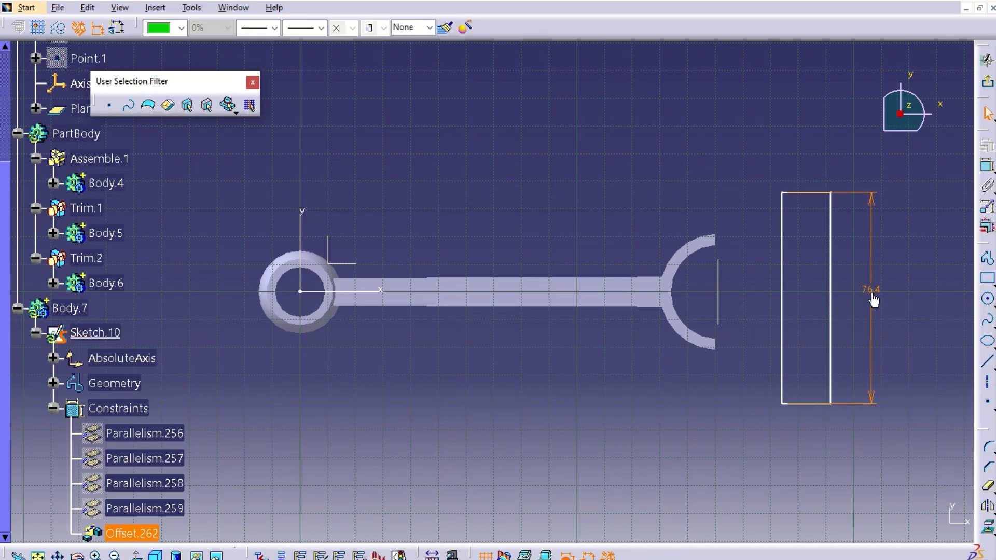
{"action": "double_click", "coordinate": [872, 291]}
{"action": "type", "text": "60"}
{"action": "key", "text": "Return"}
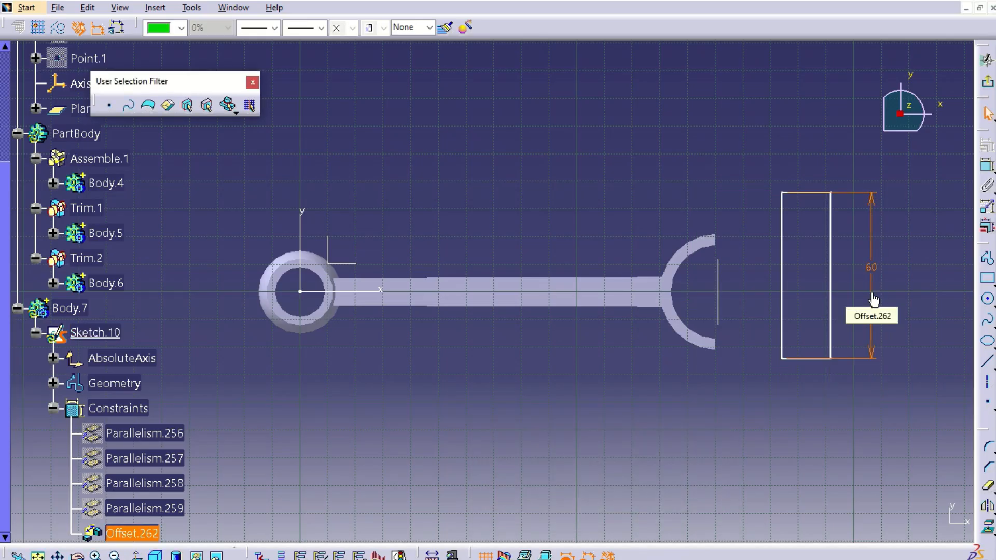
- Dimension the rectangle's lower edge from the horizontal axis, and set the offset to 30 mm
{"action": "left_click", "coordinate": [806, 358]}
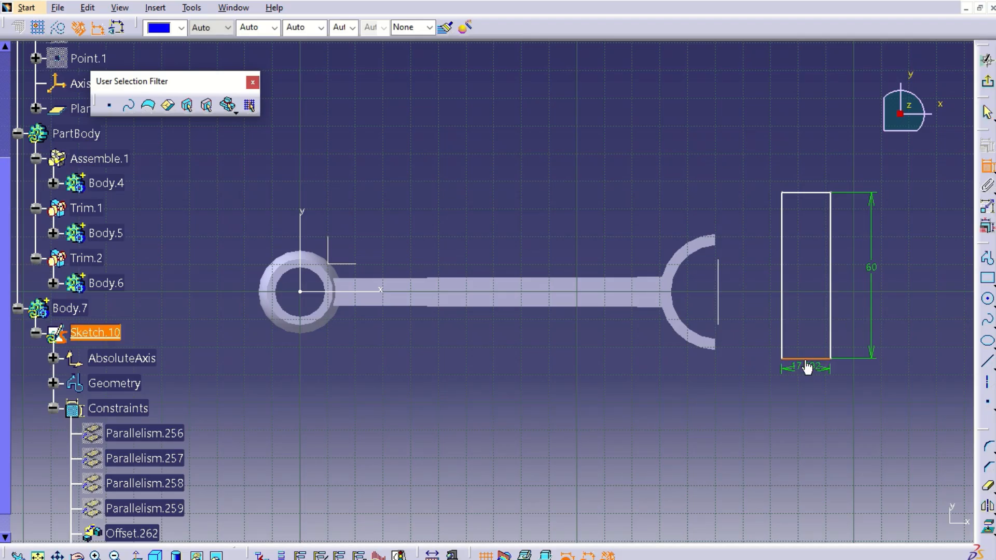
{"action": "left_click", "coordinate": [367, 292]}
{"action": "left_click", "coordinate": [562, 334]}
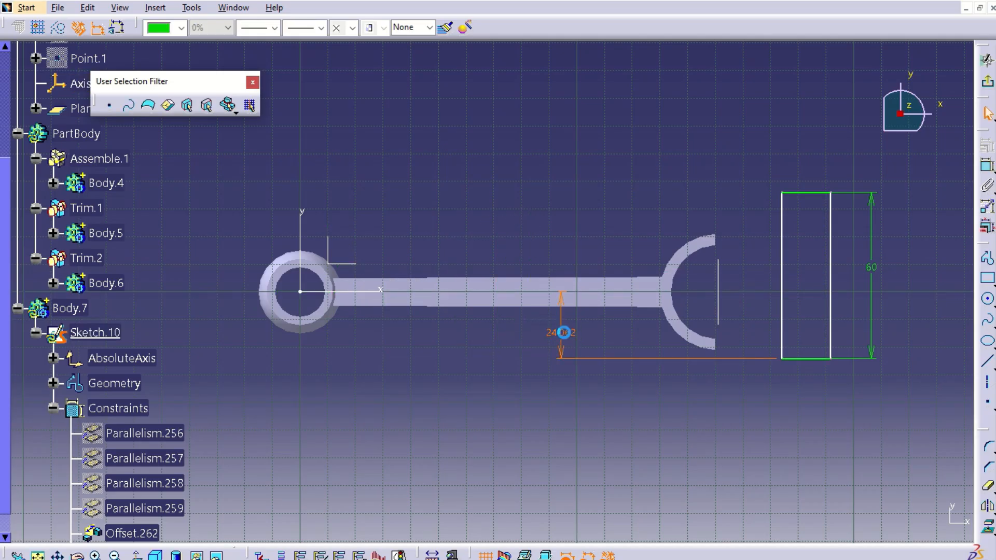
{"action": "double_click", "coordinate": [565, 337]}
{"action": "type", "text": "30"}
{"action": "key", "text": "Return"}
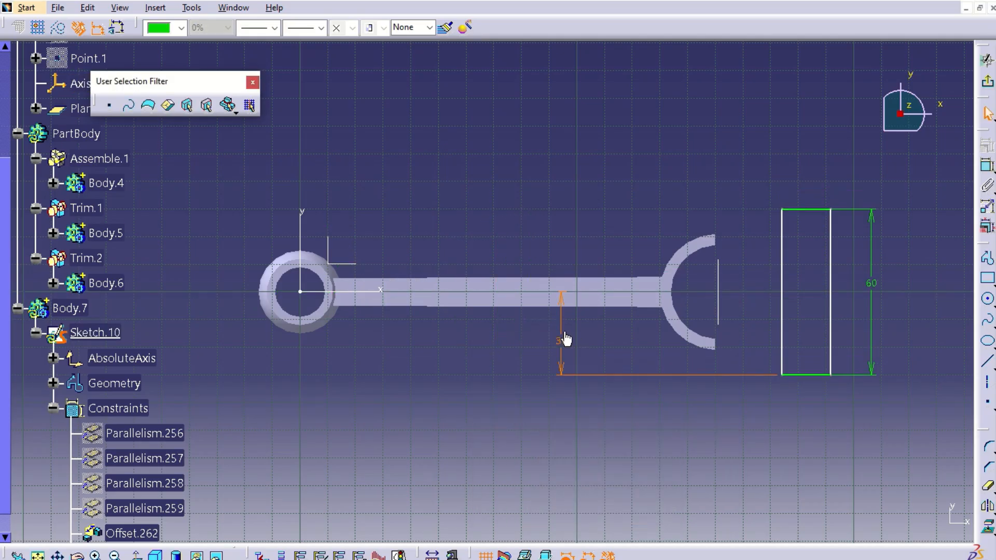
{"action": "left_click", "coordinate": [620, 81]}
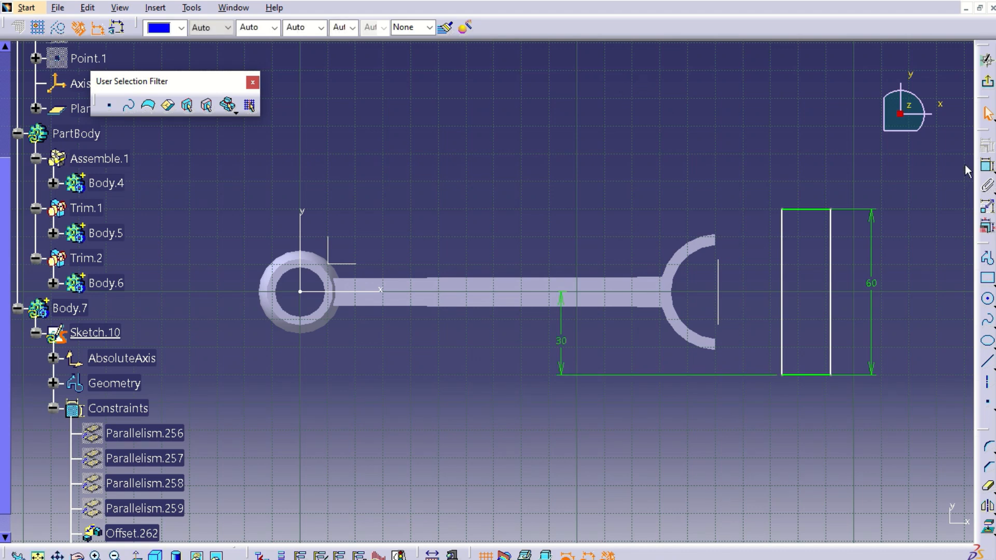
- Try to set the rectangle's far long edge 150 mm from the vertical axis, and remove that dimension
{"action": "left_click", "coordinate": [988, 166]}
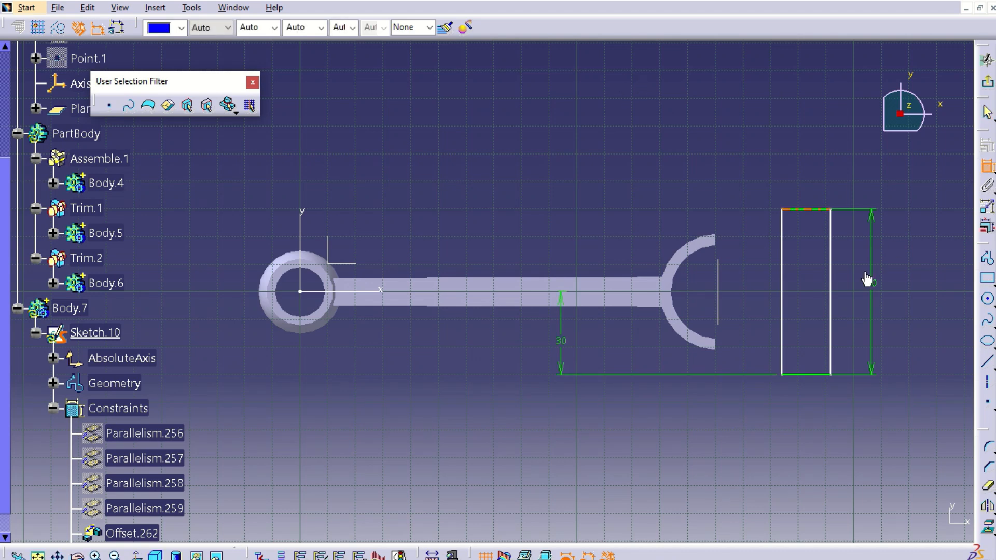
{"action": "left_click", "coordinate": [831, 274]}
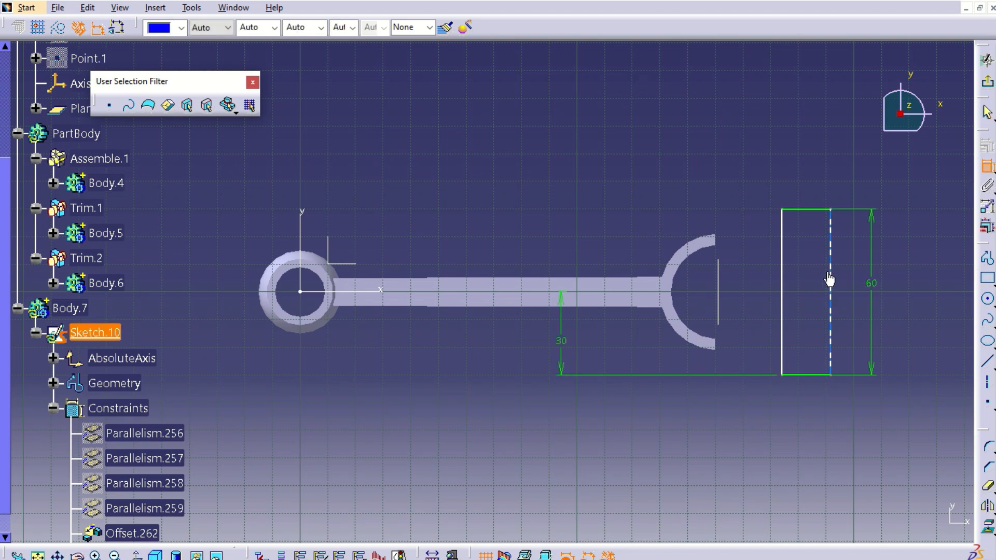
{"action": "left_click", "coordinate": [302, 214]}
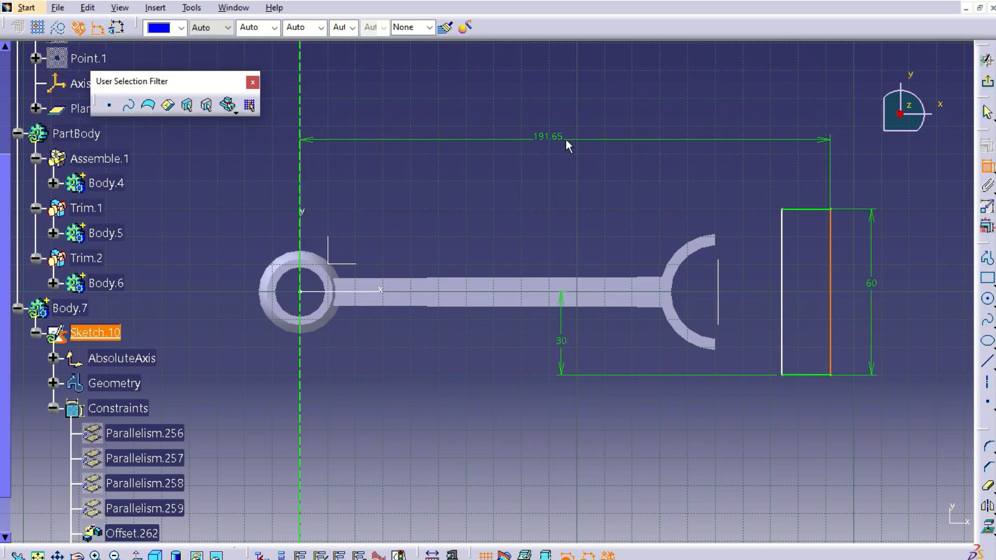
{"action": "left_click", "coordinate": [583, 166]}
{"action": "double_click", "coordinate": [596, 165]}
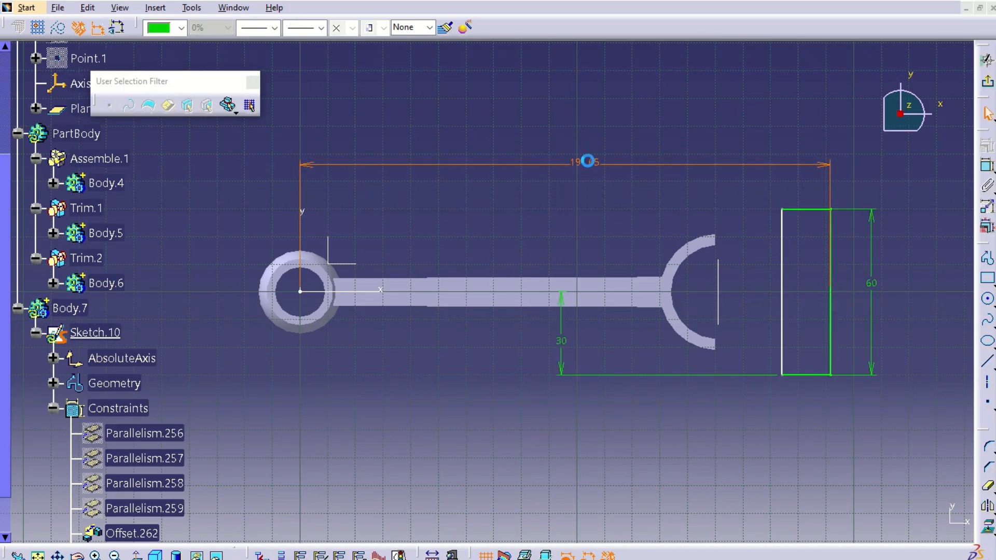
{"action": "type", "text": "150"}
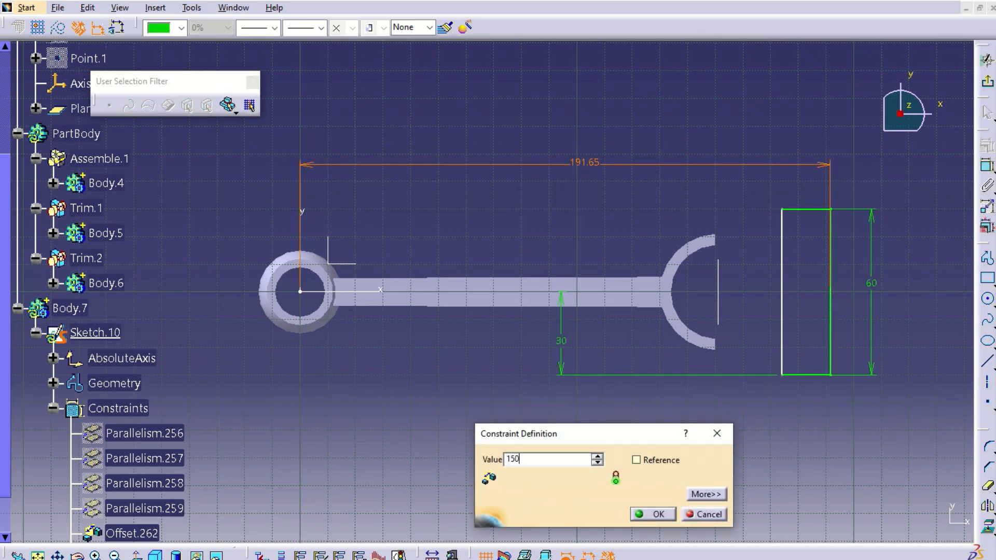
{"action": "key", "text": "Return"}
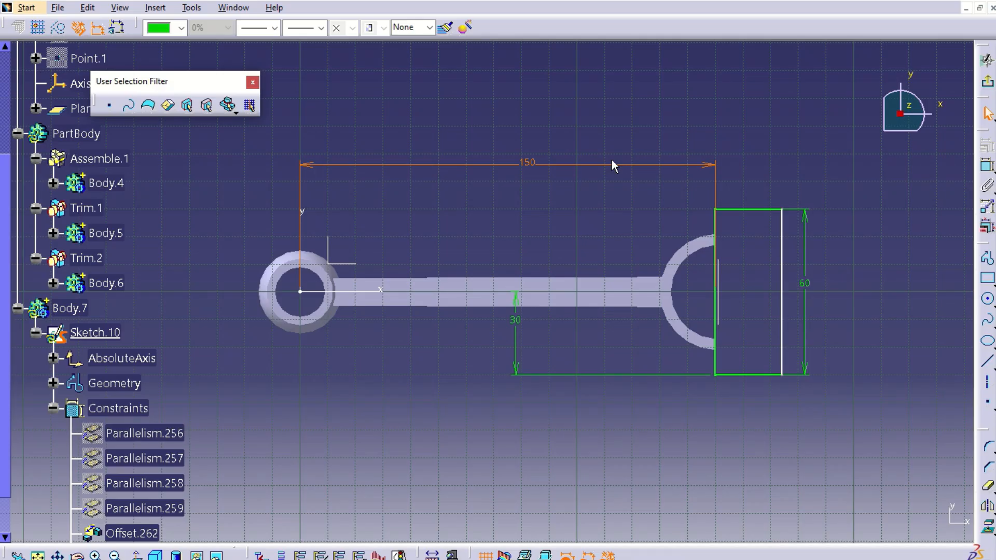
{"action": "key", "text": "ctrl+z"}
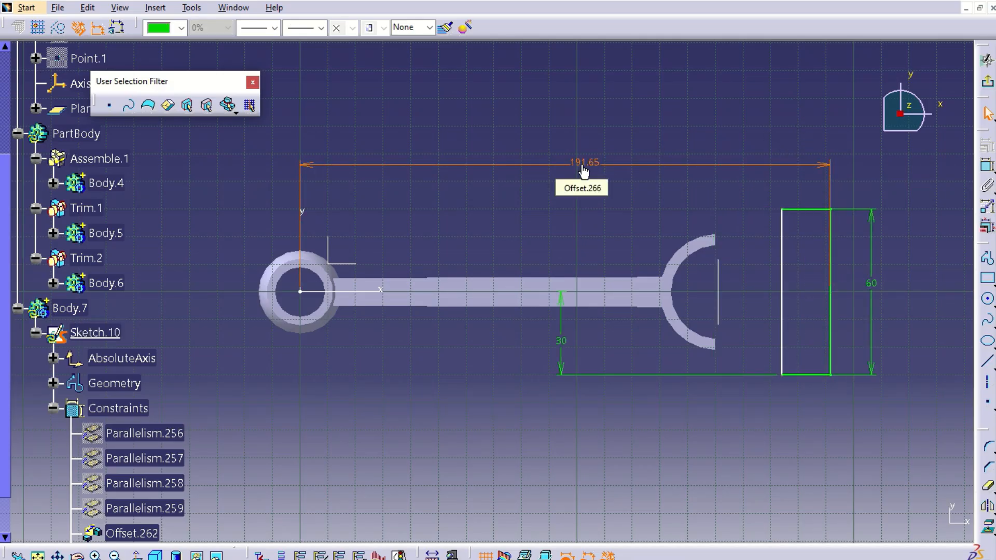
{"action": "key", "text": "Delete"}
- Move the whole rectangle over the half ring, and set its far long edge 150 mm from the vertical axis
{"action": "left_click_drag", "start_coordinate": [762, 164], "coordinate": [868, 439]}
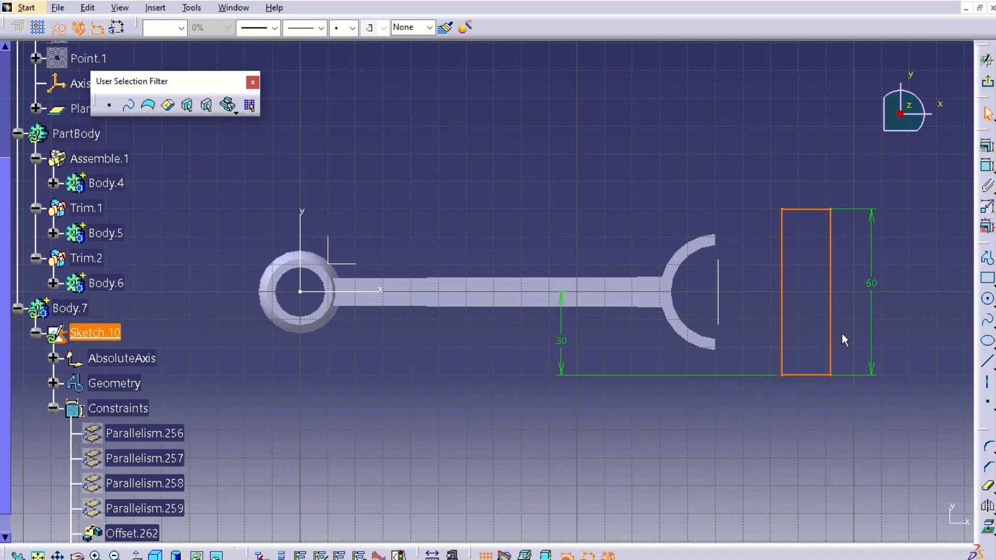
{"action": "left_click_drag", "start_coordinate": [831, 292], "coordinate": [704, 294]}
{"action": "left_click", "coordinate": [845, 219]}
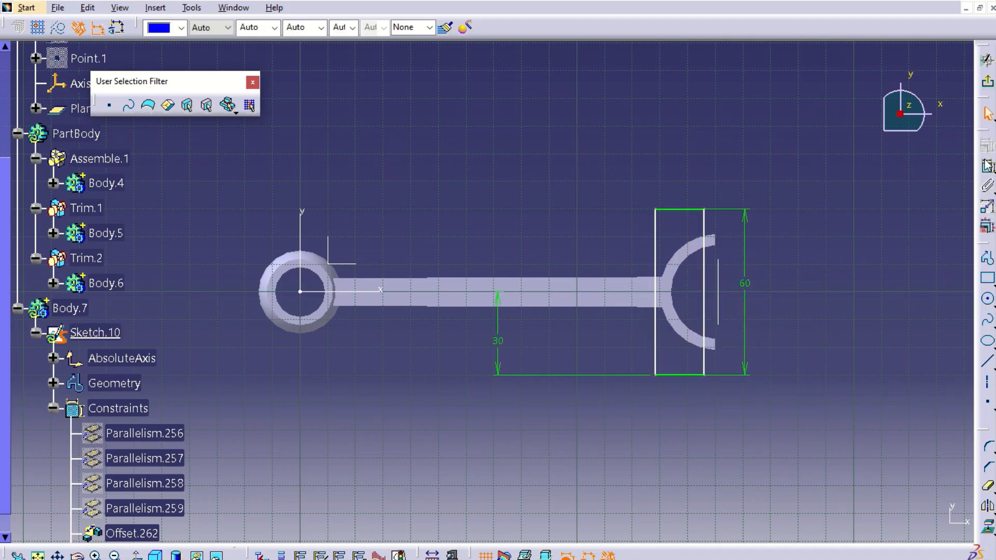
{"action": "left_click", "coordinate": [704, 229]}
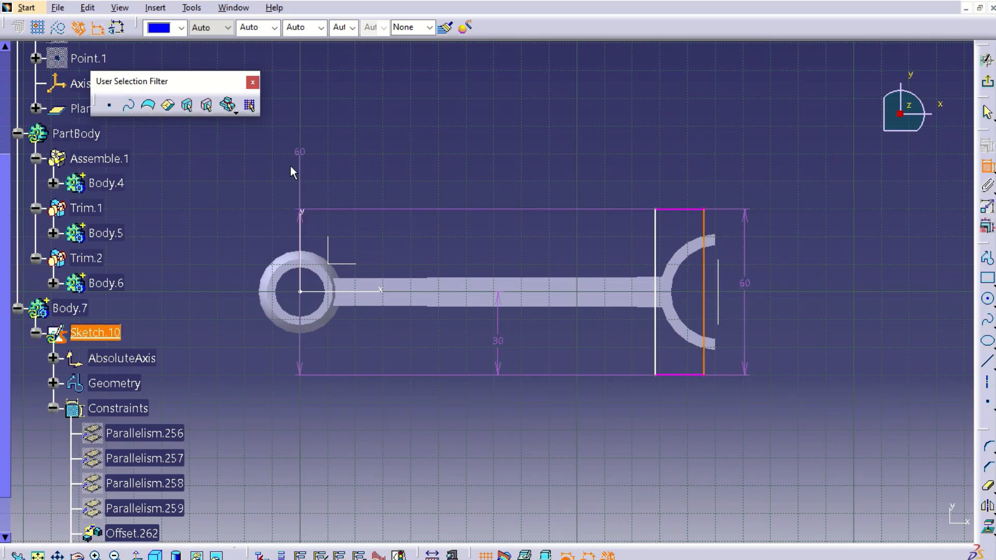
{"action": "left_click", "coordinate": [303, 213]}
{"action": "left_click", "coordinate": [538, 180]}
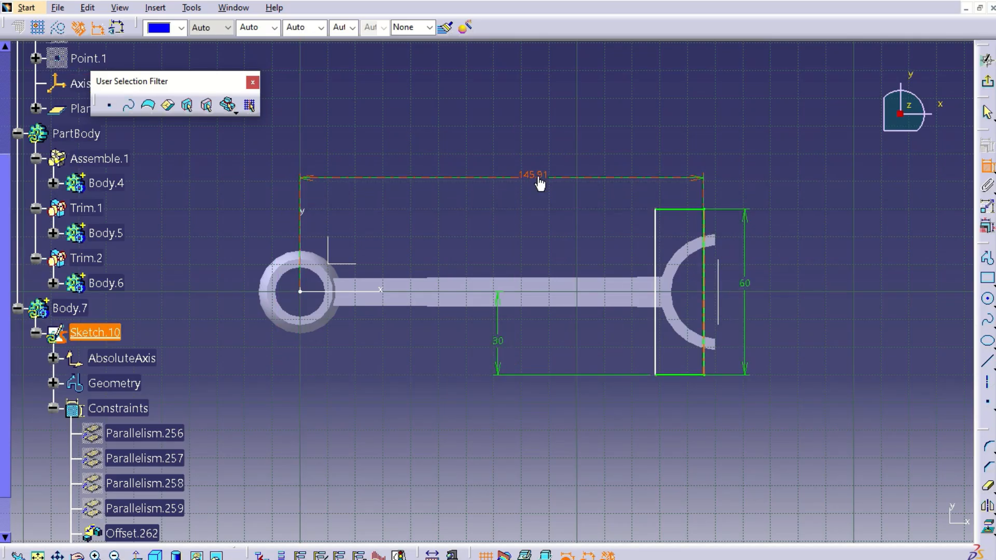
{"action": "double_click", "coordinate": [535, 177]}
{"action": "type", "text": "150"}
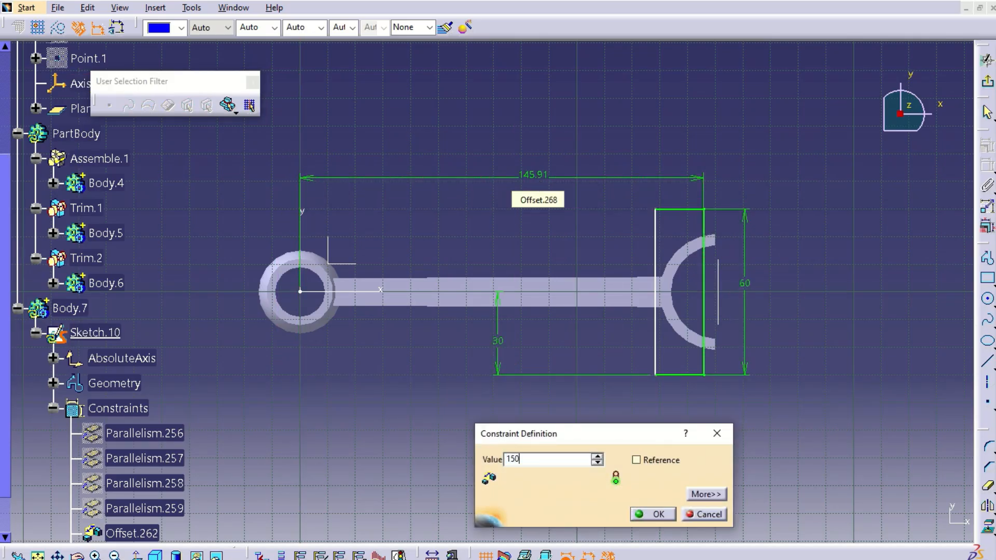
{"action": "key", "text": "Return"}
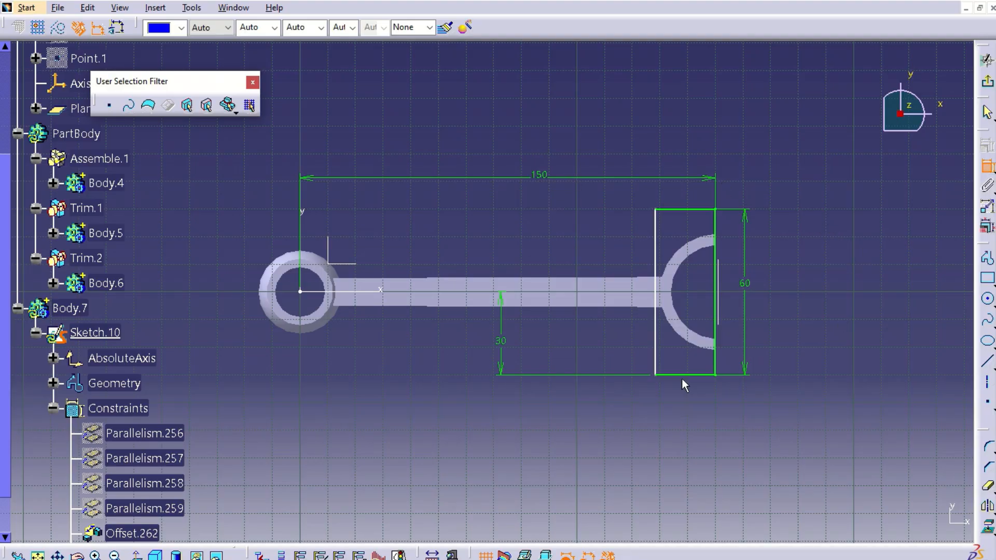
- Dimension the rectangle's width, set it to 15 mm according to the reference drawing, and exit the sketch
{"action": "left_click", "coordinate": [656, 270]}
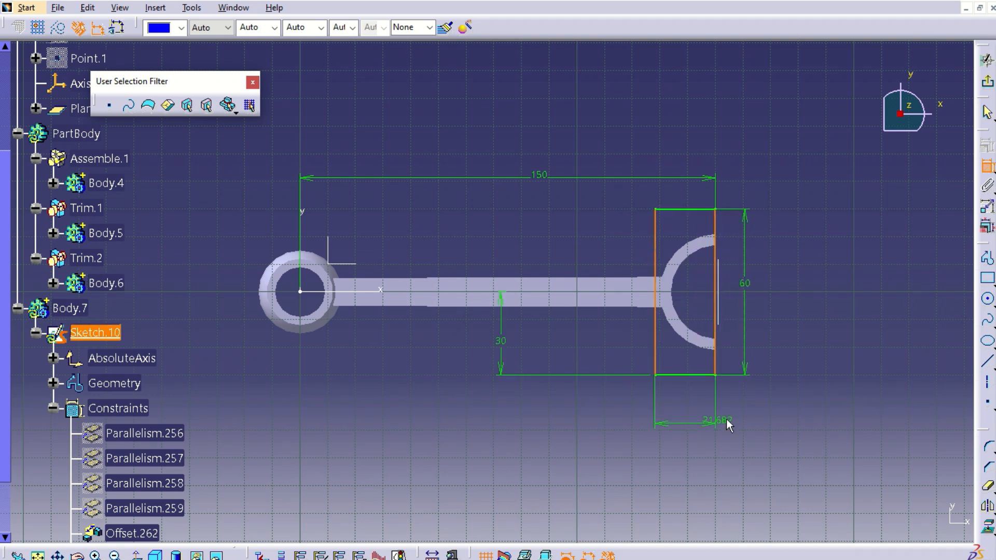
{"action": "left_click", "coordinate": [730, 413]}
{"action": "key", "text": "alt+Tab"}
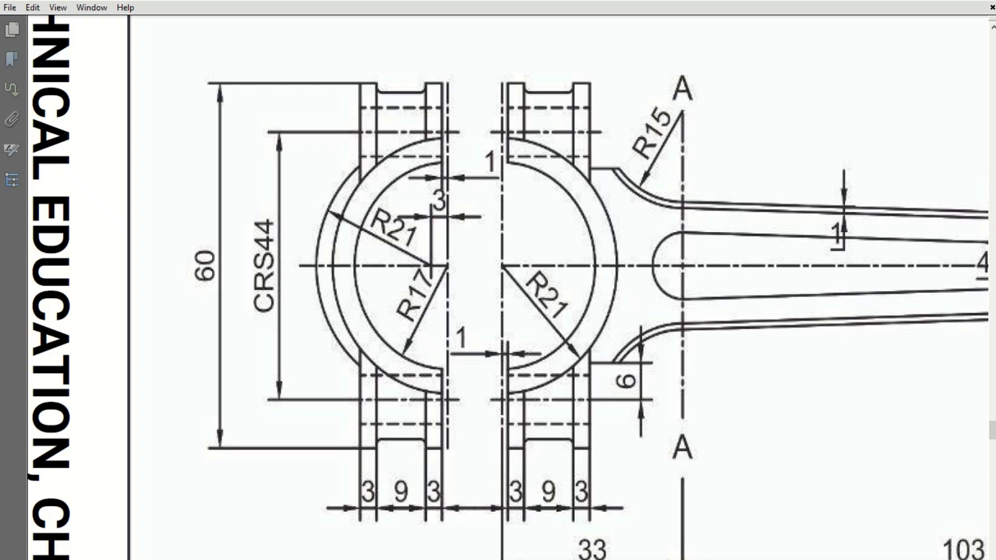
{"action": "left_click", "coordinate": [637, 514]}
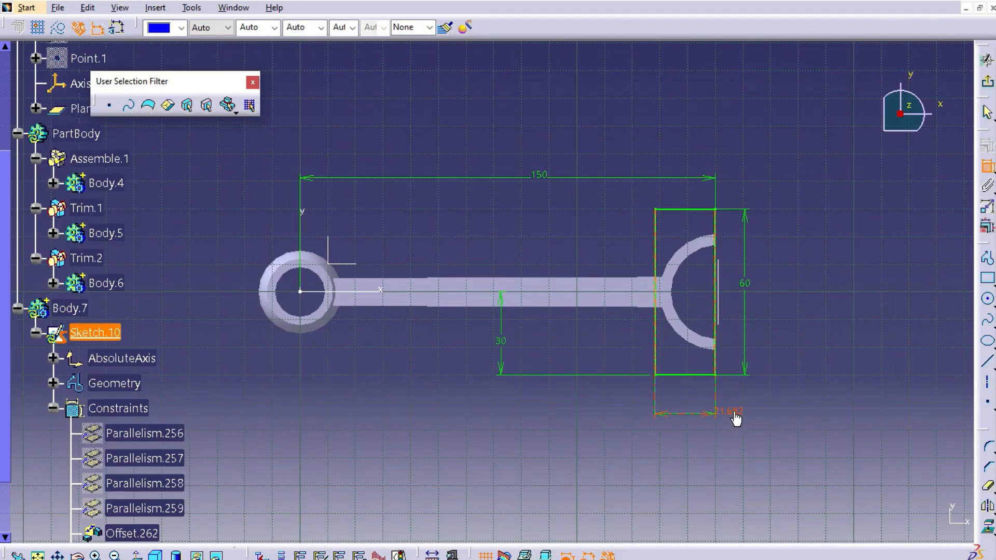
{"action": "double_click", "coordinate": [731, 411]}
{"action": "type", "text": "15"}
{"action": "key", "text": "Return"}
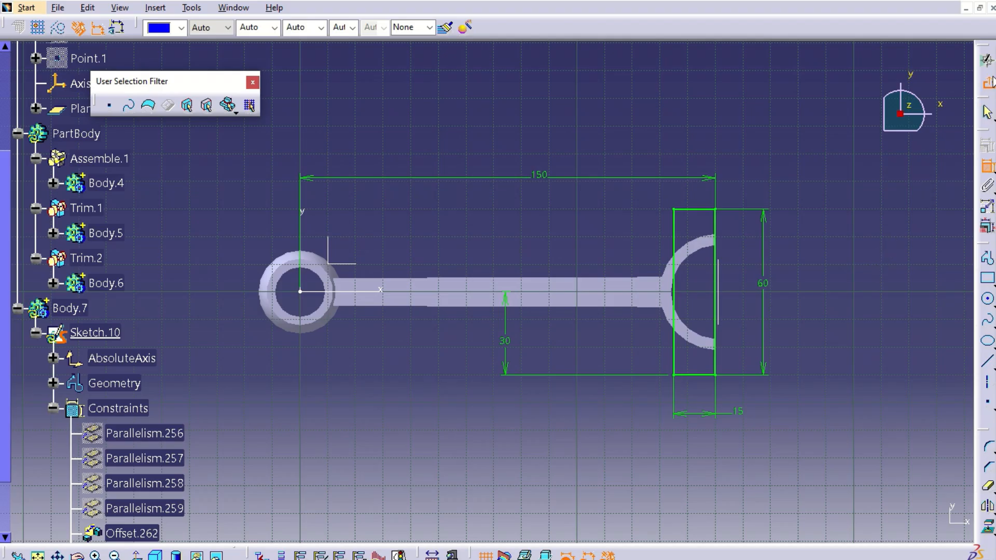
{"action": "left_click", "coordinate": [987, 81]}
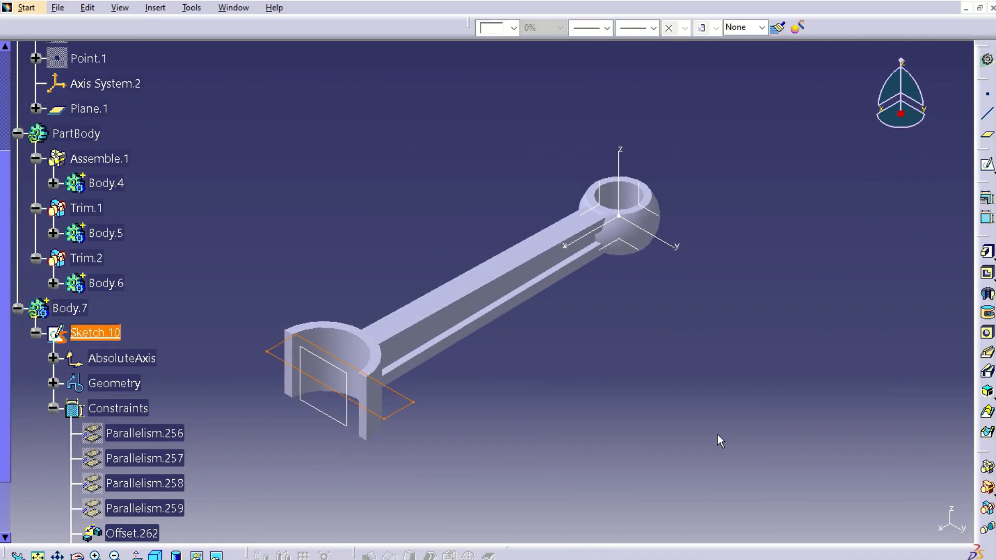
- Check the lug's thickness in the reference drawing, and start a pad of the rectangle with a second limit of 8 mm
{"action": "mouse_move", "coordinate": [662, 559]}
{"action": "left_click", "coordinate": [660, 529]}
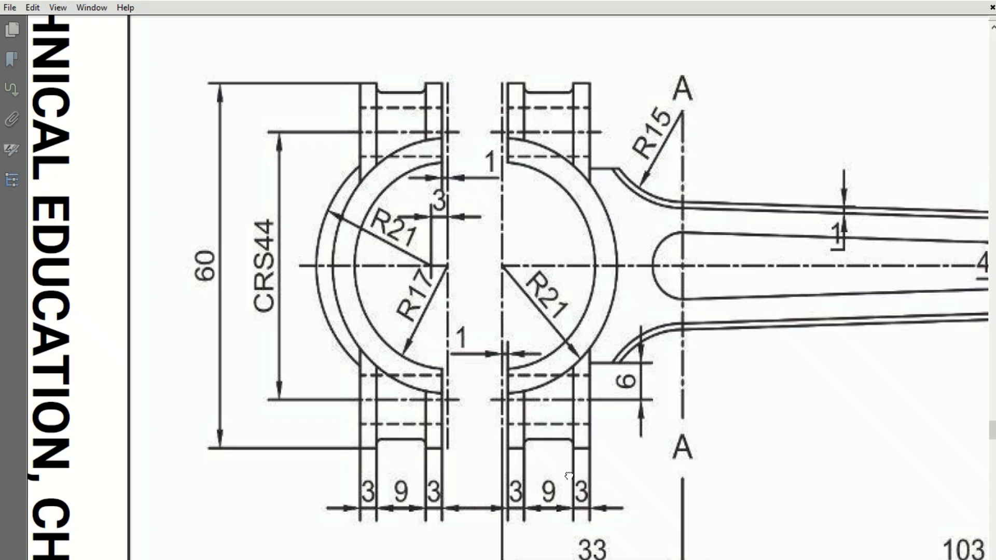
{"action": "scroll", "coordinate": [569, 476], "scroll_direction": "down", "scroll_amount": 10}
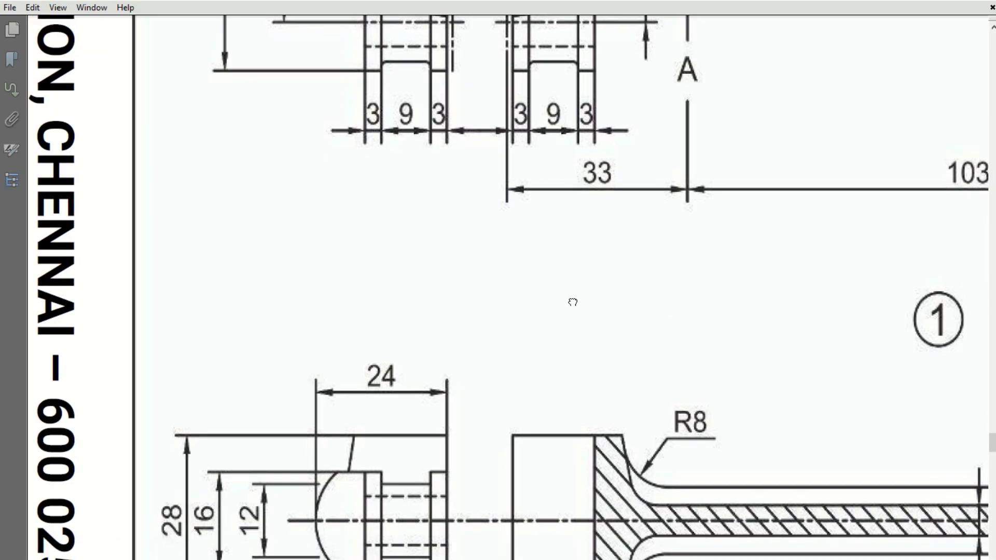
{"action": "scroll", "coordinate": [519, 474], "scroll_direction": "down", "scroll_amount": 3}
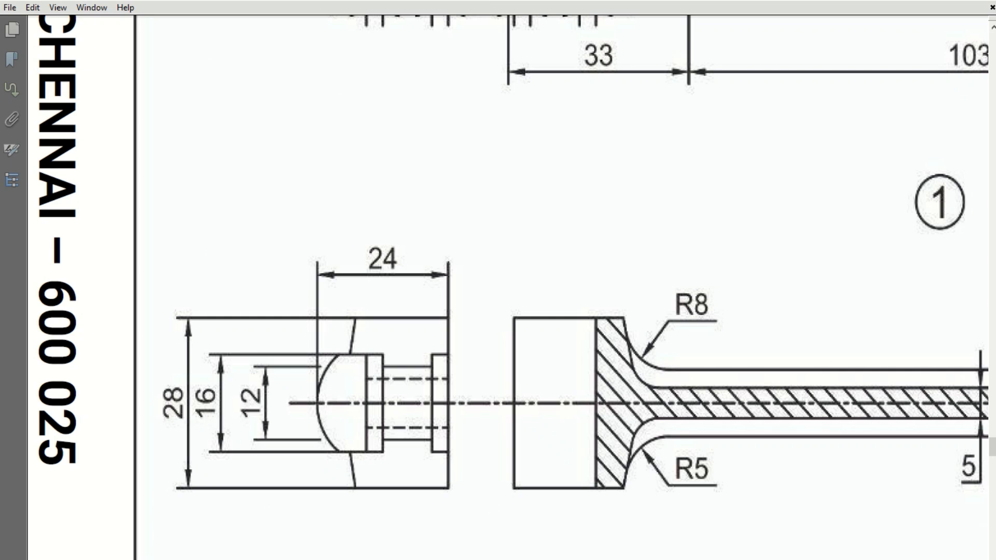
{"action": "left_click", "coordinate": [624, 532]}
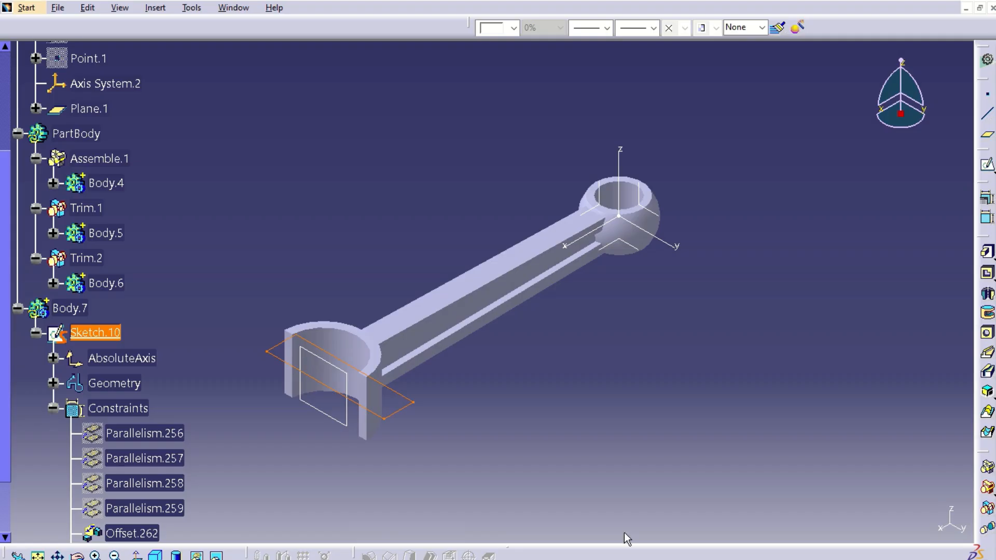
{"action": "left_click", "coordinate": [987, 251]}
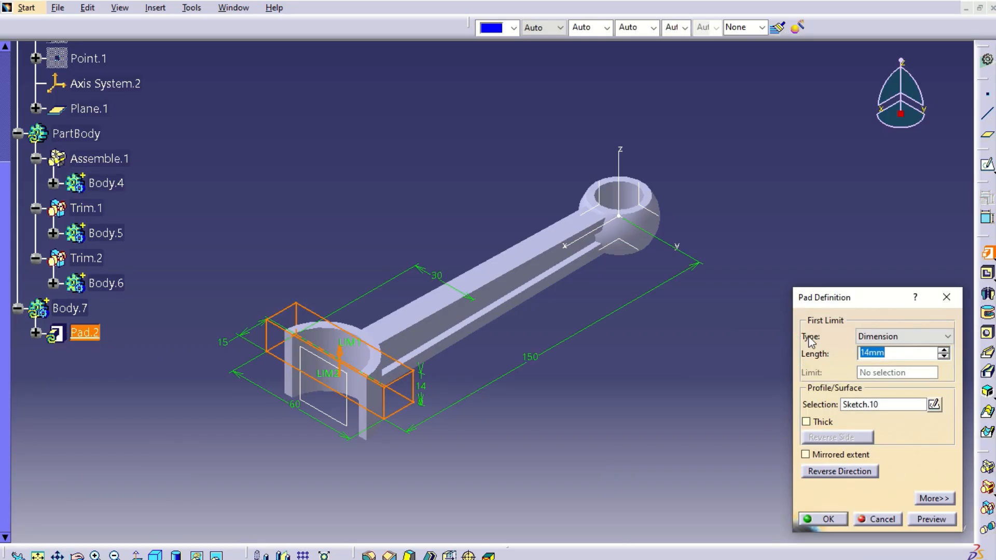
{"action": "left_click", "coordinate": [922, 497]}
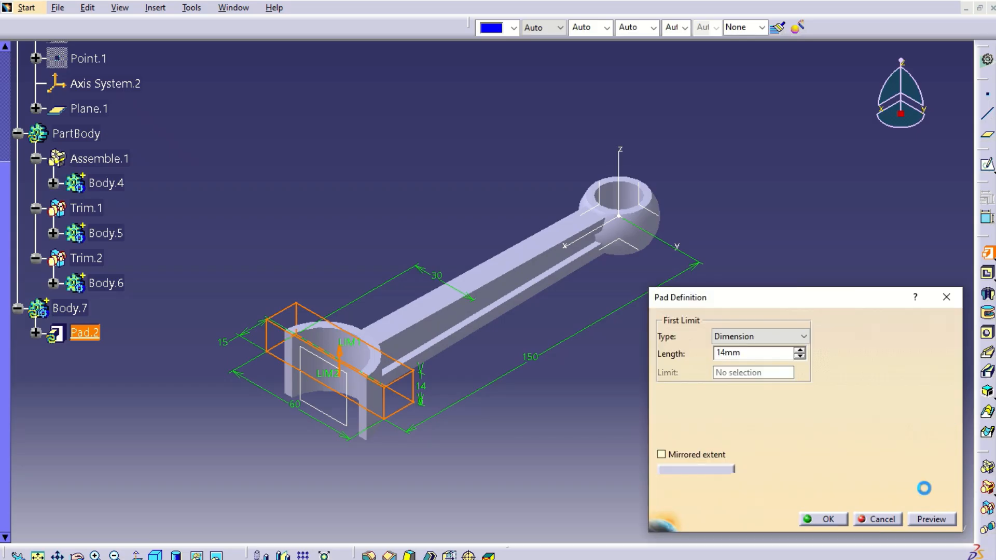
{"action": "type", "text": "8"}
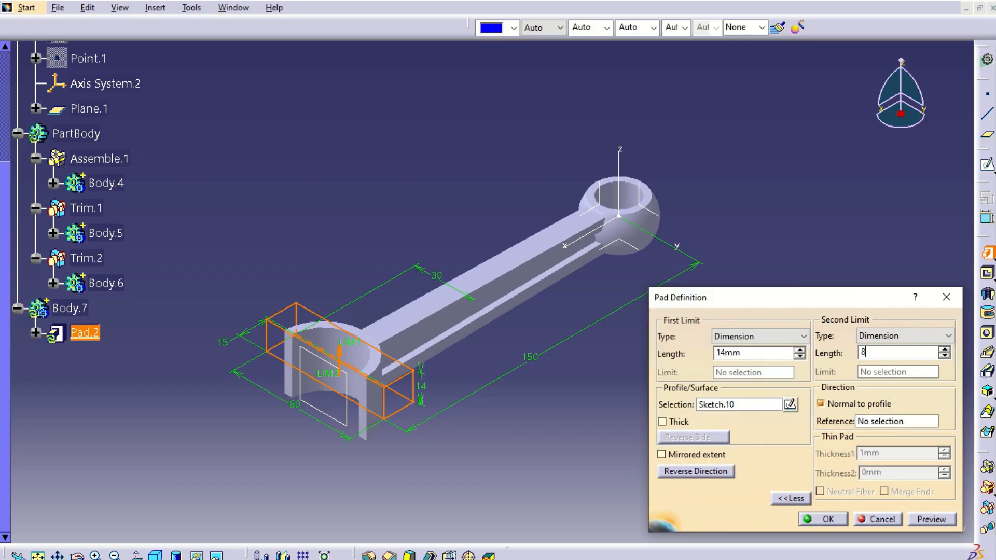
- Set the pad's first limit to 8 mm, preview it and create the pad
{"action": "left_click", "coordinate": [744, 355]}
{"action": "double_click", "coordinate": [748, 353]}
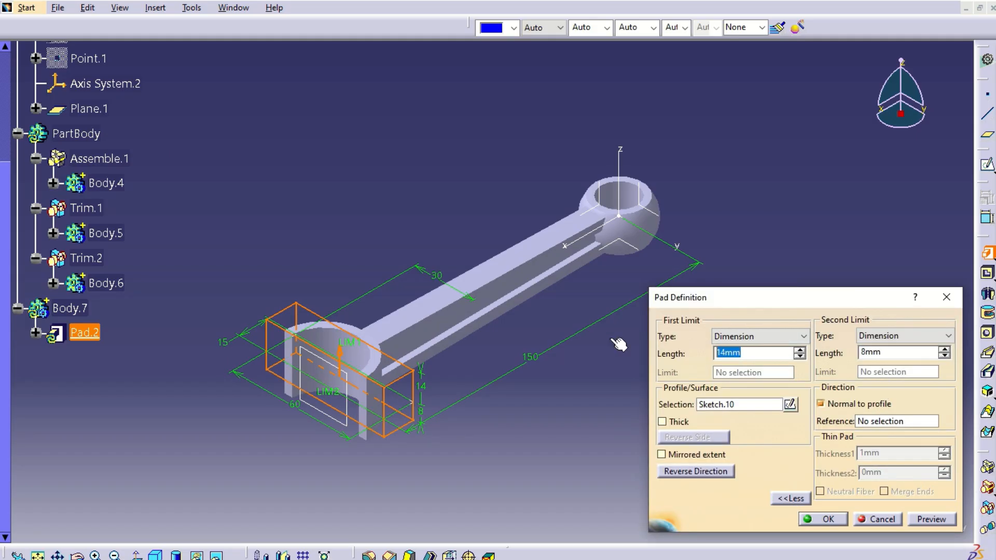
{"action": "type", "text": "8"}
{"action": "key", "text": "Tab"}
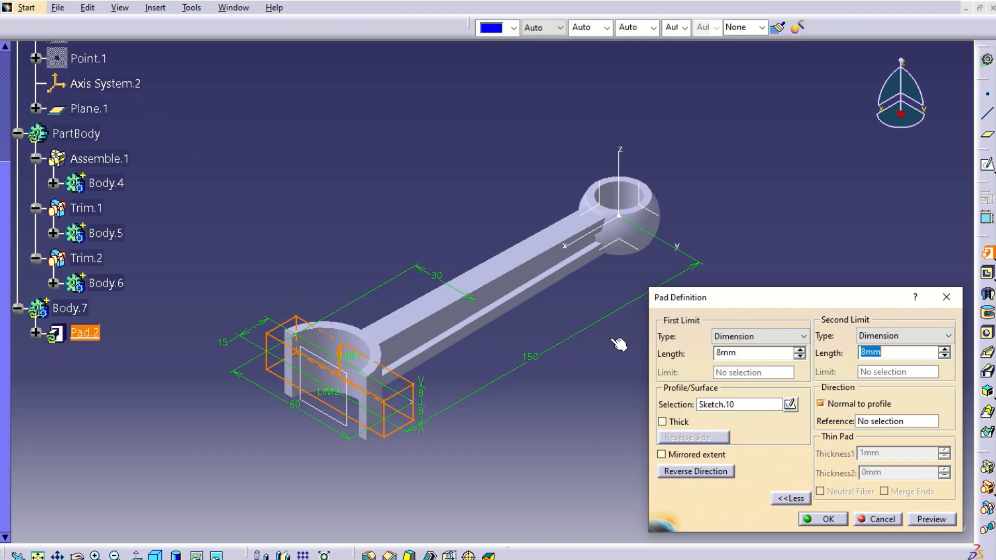
{"action": "left_click", "coordinate": [932, 519]}
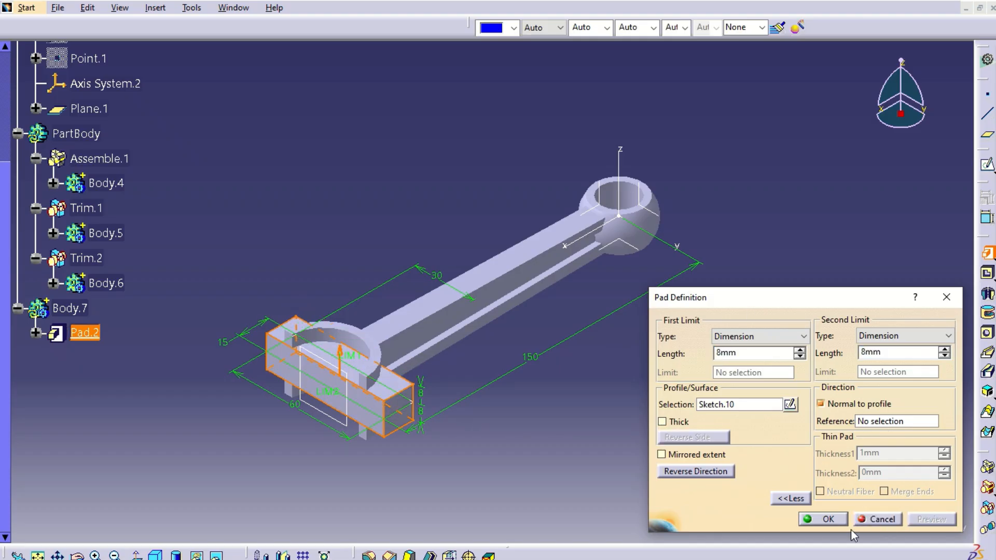
{"action": "left_click", "coordinate": [828, 520]}
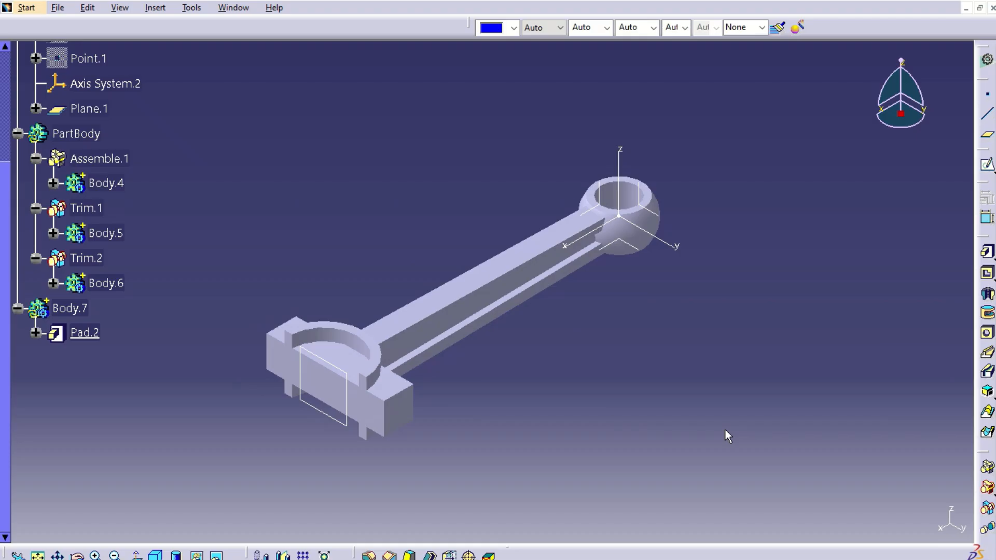
- Union-trim Body.7 with the PartBody, removing the block's face inside the half ring so only the two outer lugs remain
{"action": "middle_click_drag", "start_coordinate": [618, 411], "coordinate": [674, 389]}
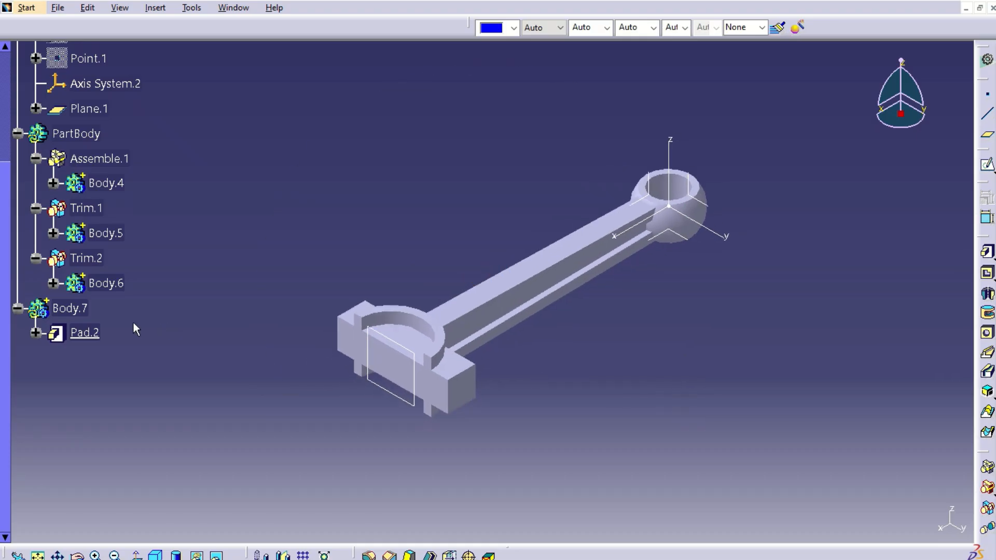
{"action": "left_click", "coordinate": [78, 310]}
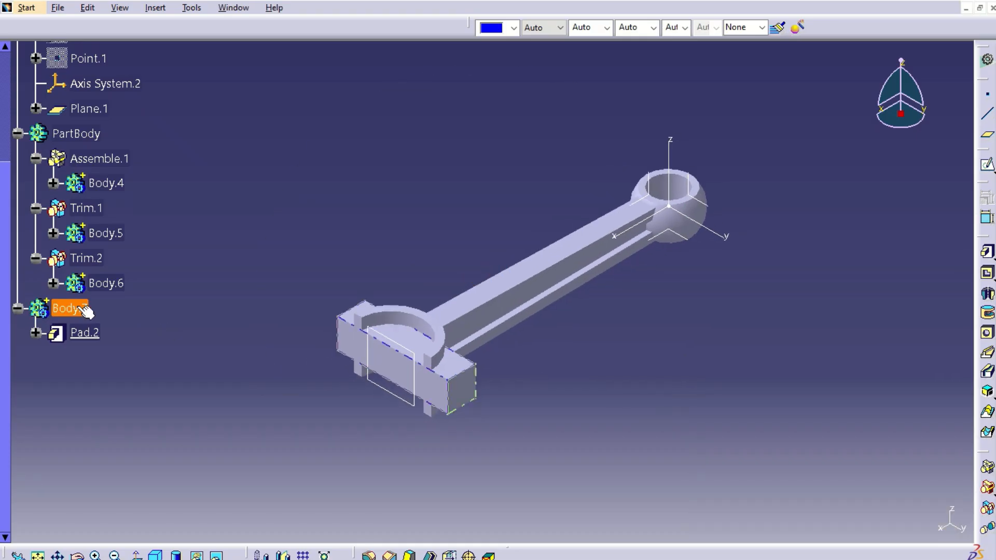
{"action": "right_click", "coordinate": [76, 307]}
{"action": "mouse_move", "coordinate": [114, 294]}
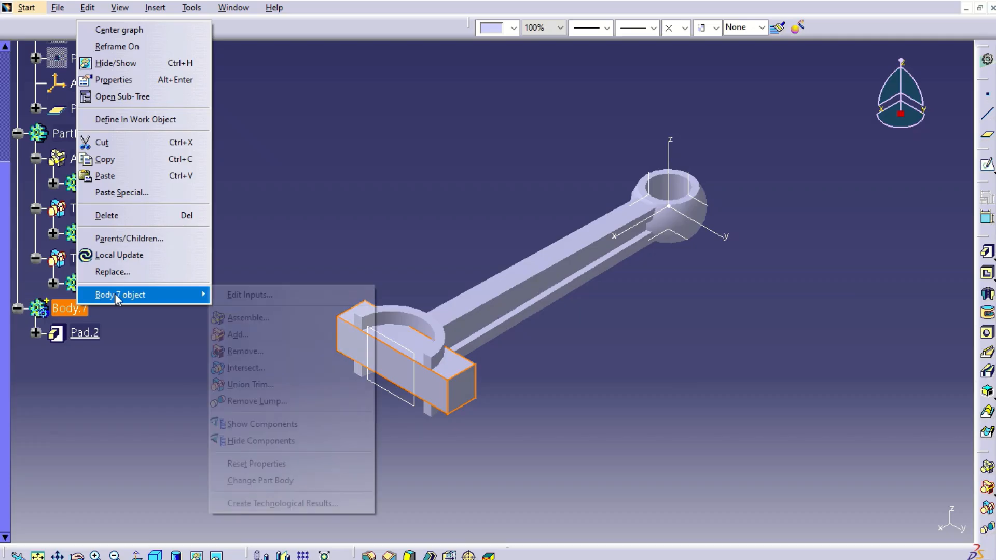
{"action": "left_click", "coordinate": [265, 384]}
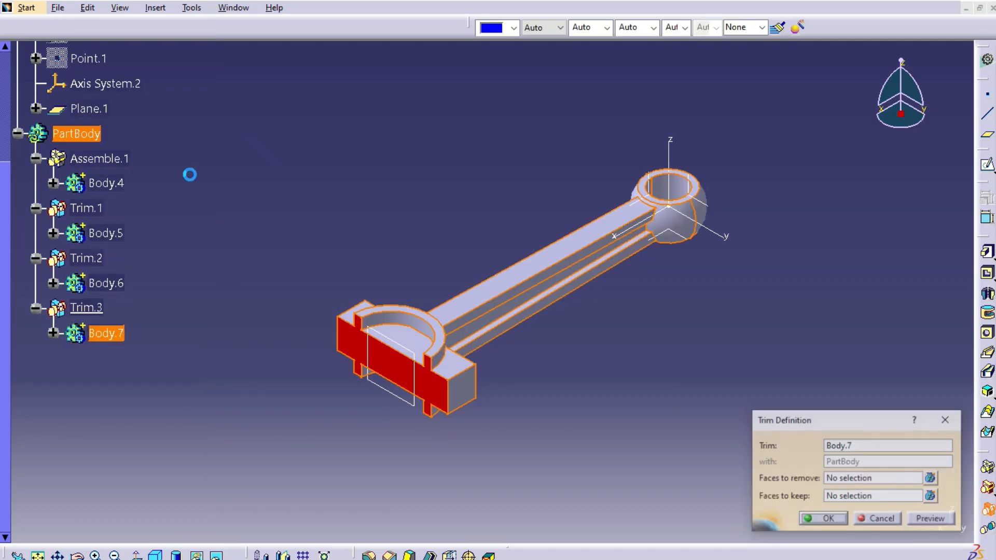
{"action": "left_click", "coordinate": [893, 478]}
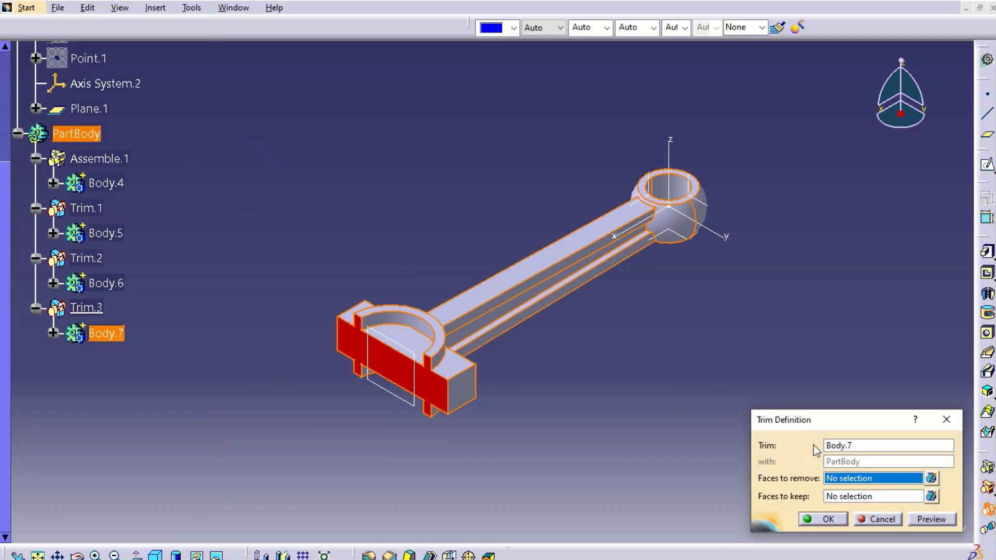
{"action": "left_click", "coordinate": [407, 346]}
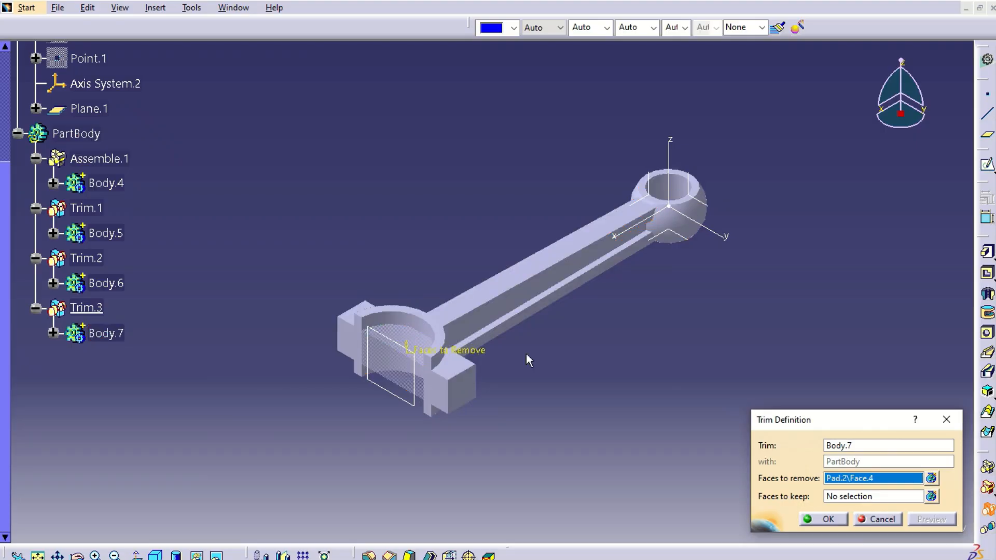
{"action": "left_click", "coordinate": [828, 519]}
{"action": "middle_click_drag", "start_coordinate": [634, 358], "coordinate": [385, 430]}
{"action": "middle_click_drag", "start_coordinate": [451, 408], "coordinate": [492, 344]}
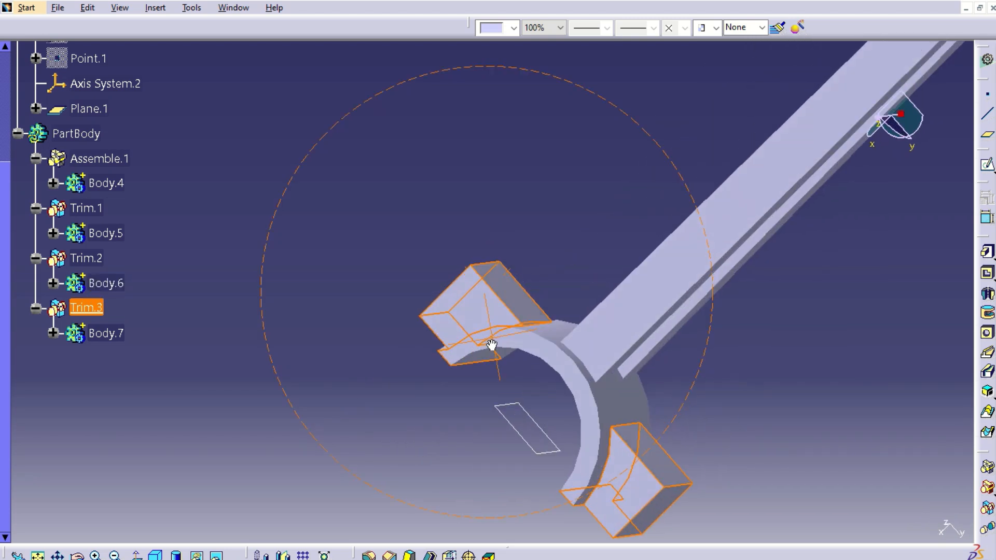
{"action": "left_click", "coordinate": [566, 261]}
{"action": "mouse_move", "coordinate": [566, 258]}
{"action": "middle_mouse_down"}
{"action": "mouse_move", "coordinate": [507, 206]}
{"action": "mouse_move", "coordinate": [568, 262]}
{"action": "middle_mouse_up"}
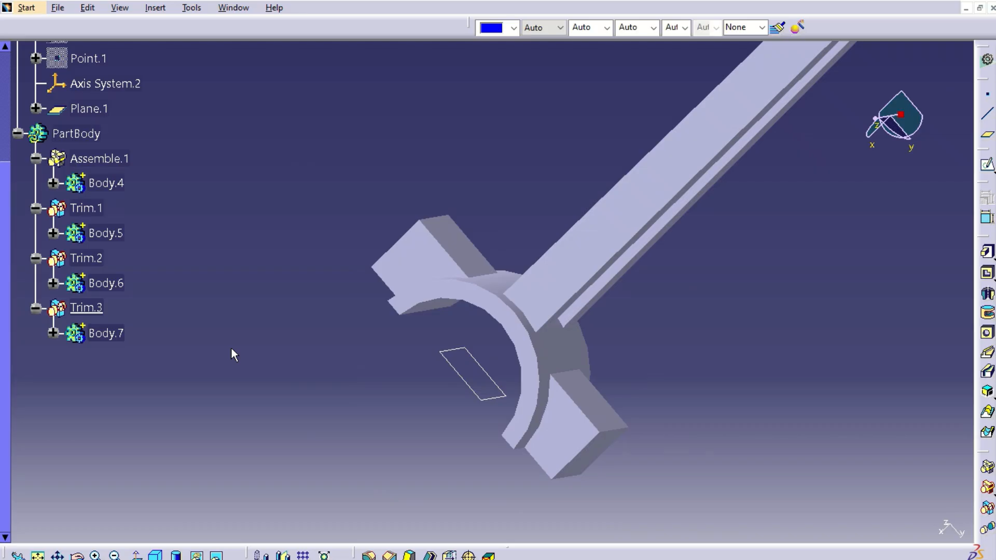
{"action": "right_click", "coordinate": [101, 334]}
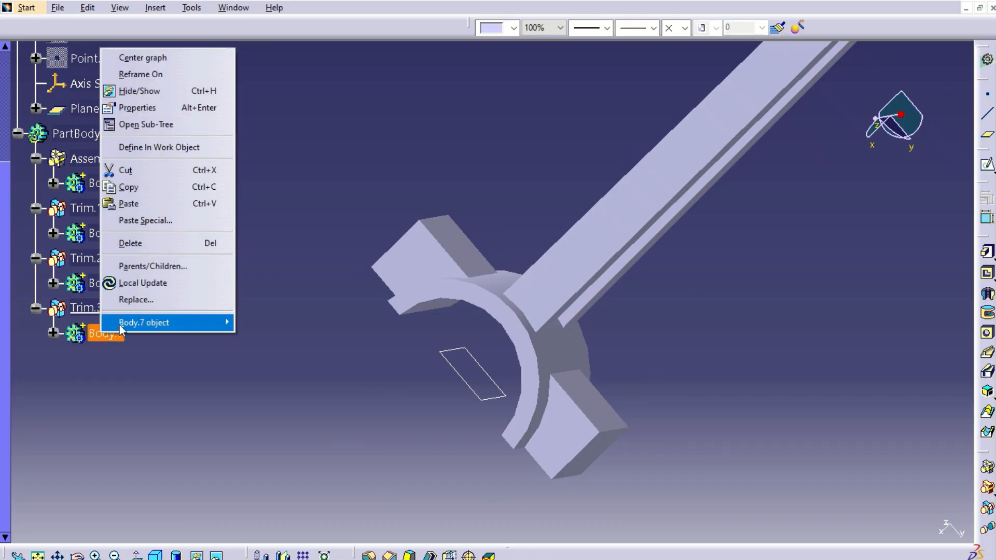
{"action": "mouse_move", "coordinate": [122, 332]}
{"action": "left_click", "coordinate": [109, 383]}
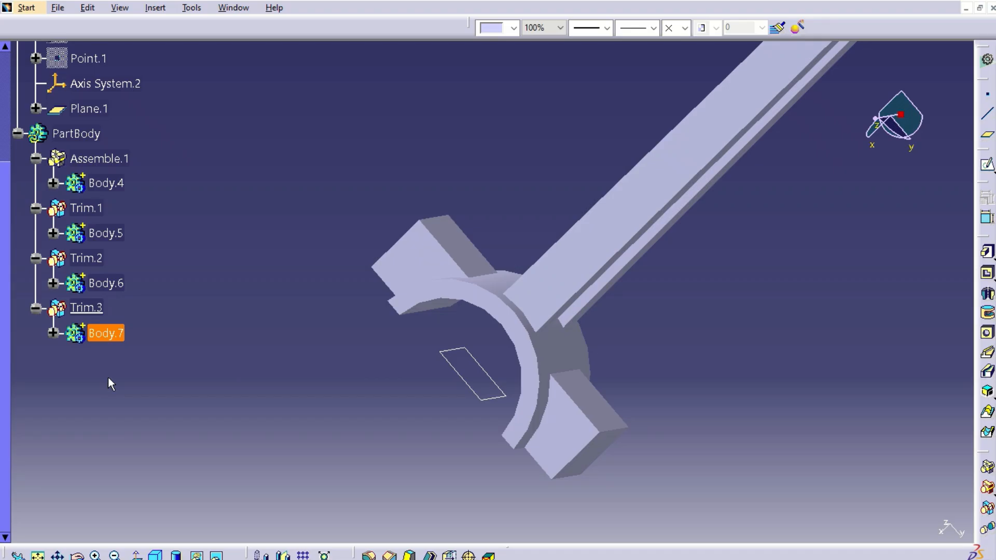
{"action": "left_click", "coordinate": [176, 251]}
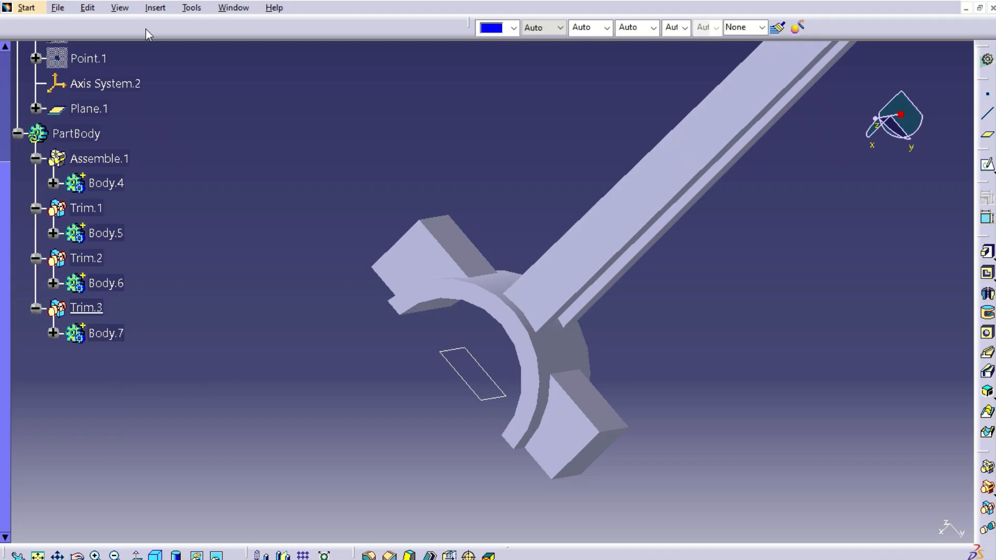
- Insert a new body and start a sketch for it on the xy plane
{"action": "left_click", "coordinate": [157, 9]}
{"action": "left_click", "coordinate": [167, 38]}
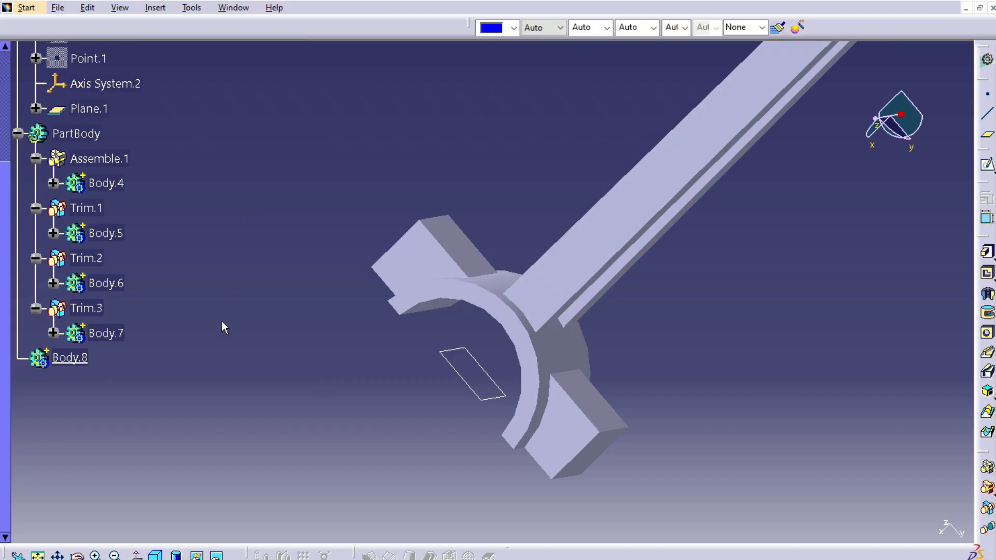
{"action": "left_click", "coordinate": [989, 167]}
{"action": "mouse_move", "coordinate": [705, 363]}
{"action": "middle_mouse_down"}
{"action": "mouse_move", "coordinate": [701, 441]}
{"action": "mouse_move", "coordinate": [707, 423]}
{"action": "middle_mouse_up"}
{"action": "left_click", "coordinate": [756, 130]}
{"action": "mouse_move", "coordinate": [675, 290]}
{"action": "middle_mouse_down"}
{"action": "mouse_move", "coordinate": [693, 378]}
{"action": "mouse_move", "coordinate": [701, 367]}
{"action": "middle_mouse_up"}
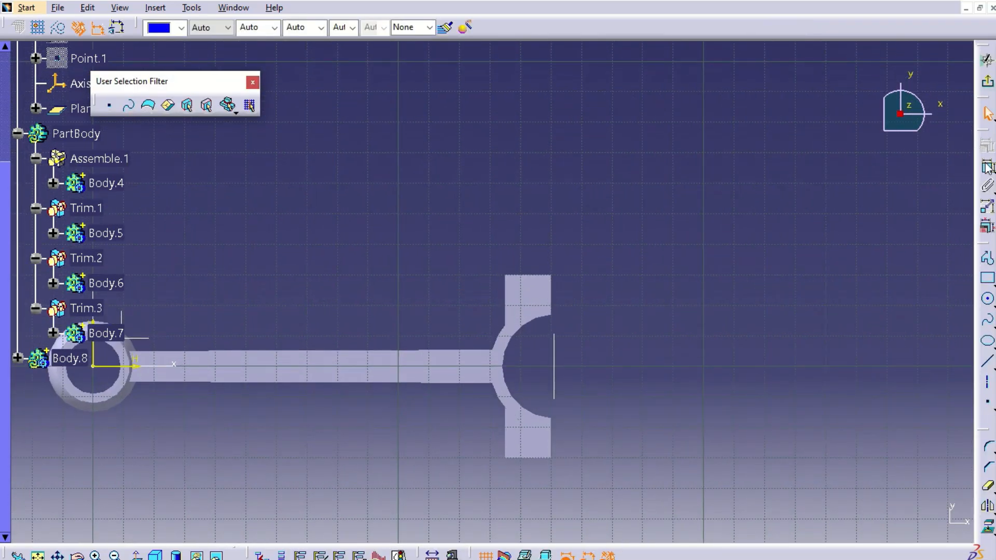
- Sketch a rectangle about 9 mm wide and 5.5 mm high above the upper bolt lug
{"action": "left_click", "coordinate": [987, 278]}
{"action": "left_click", "coordinate": [521, 217]}
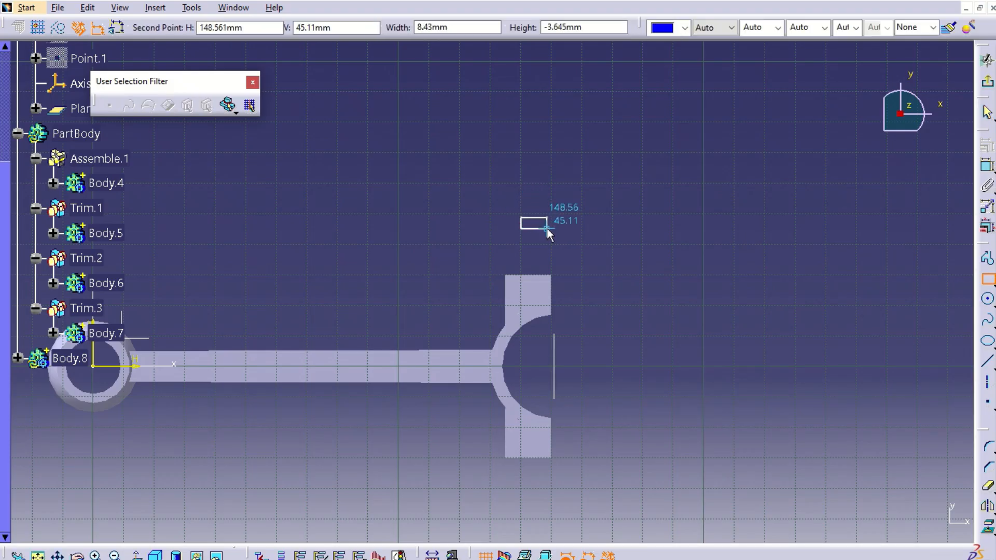
{"action": "left_click", "coordinate": [547, 235]}
- Hide the rectangle's four parallelism constraints, Parallelism.271 to Parallelism.274
{"action": "middle_click_drag", "start_coordinate": [617, 209], "coordinate": [644, 151]}
{"action": "left_click_drag", "start_coordinate": [516, 118], "coordinate": [625, 212]}
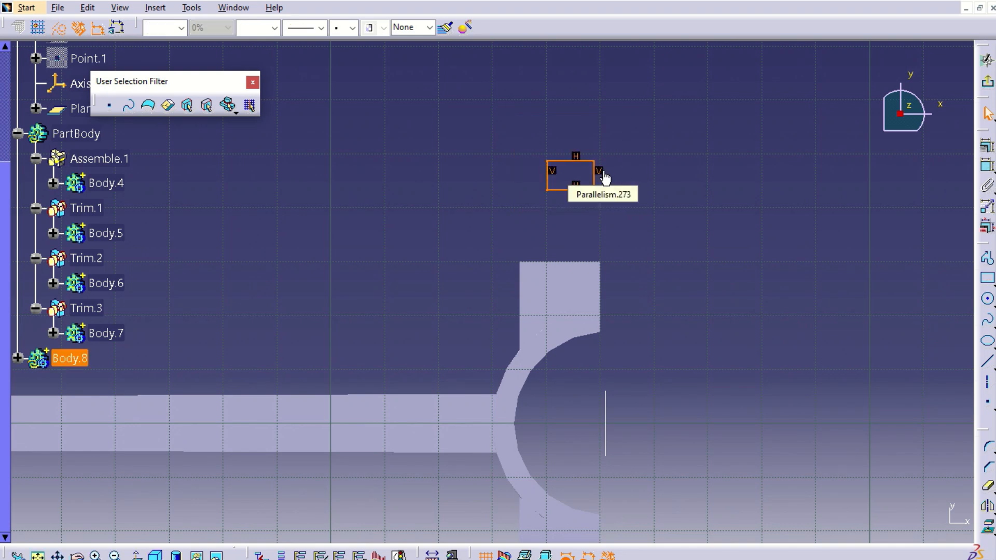
{"action": "left_click", "coordinate": [18, 358]}
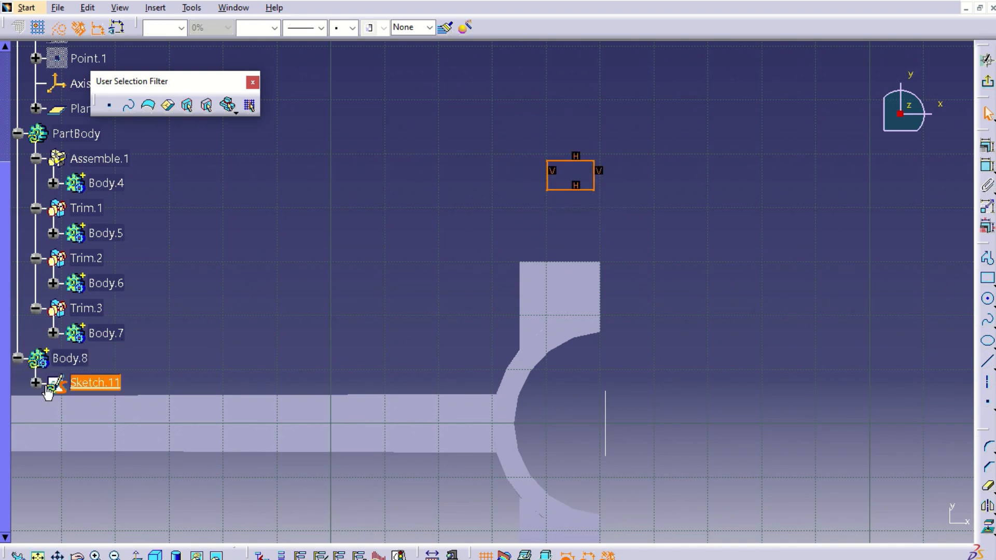
{"action": "left_click", "coordinate": [35, 383]}
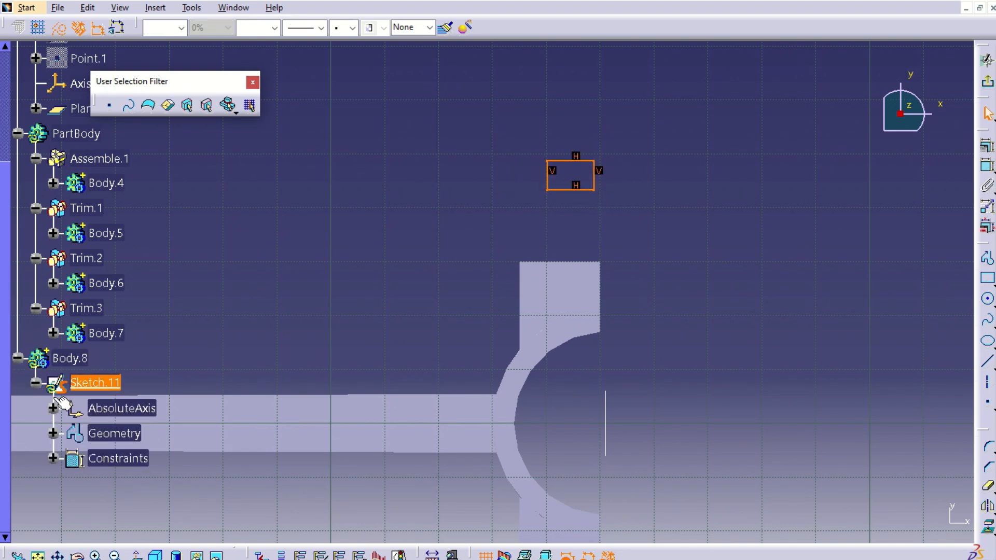
{"action": "left_click", "coordinate": [54, 459]}
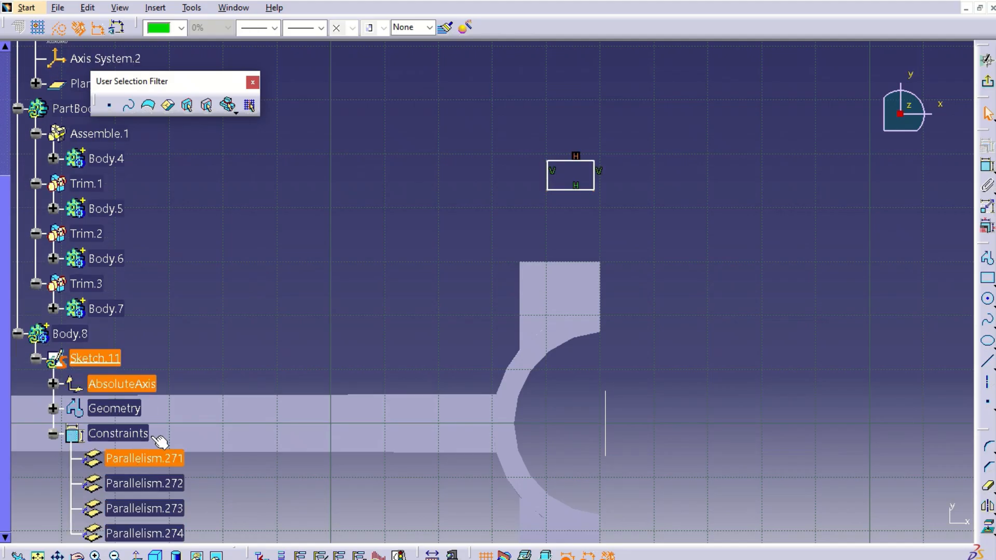
{"action": "left_click", "coordinate": [161, 458]}
{"action": "scroll", "coordinate": [204, 347], "scroll_direction": "up", "scroll_amount": 4}
{"action": "scroll", "coordinate": [202, 358], "scroll_direction": "down", "scroll_amount": 6}
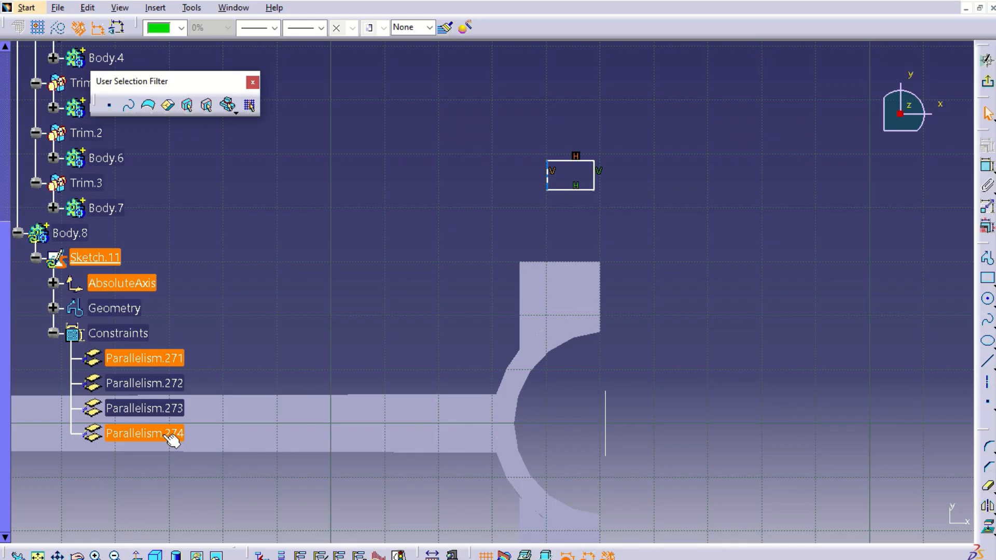
{"action": "left_click", "coordinate": [162, 435], "text": "shift"}
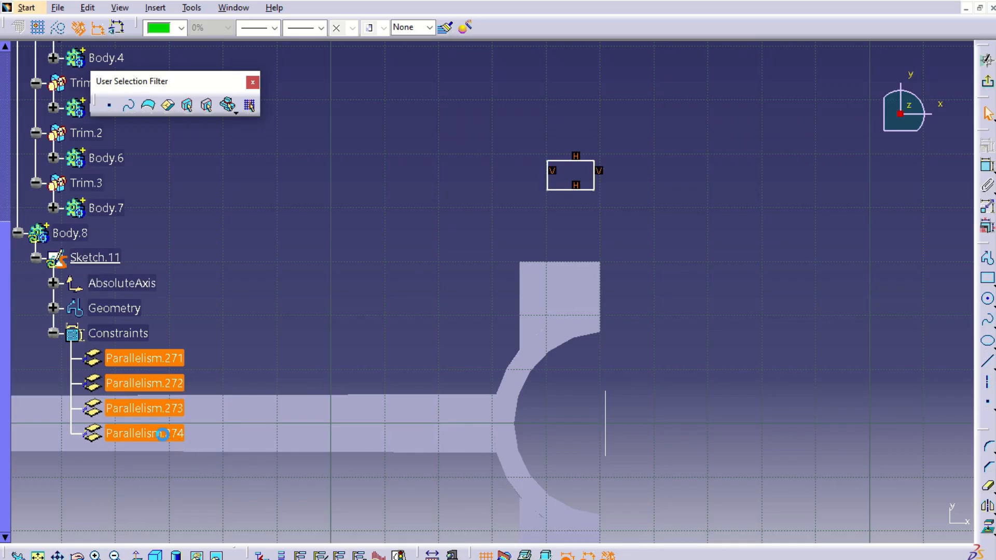
{"action": "left_click", "coordinate": [283, 291]}
{"action": "left_click", "coordinate": [35, 258]}
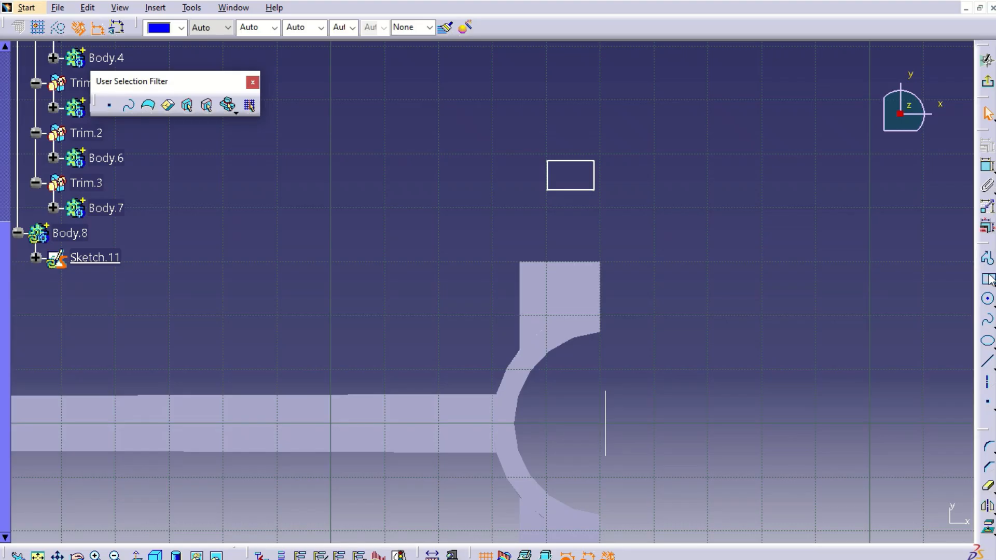
- Constrain the height of the sketched rectangle above the upper bolt lug to 3 mm
{"action": "left_click", "coordinate": [987, 166]}
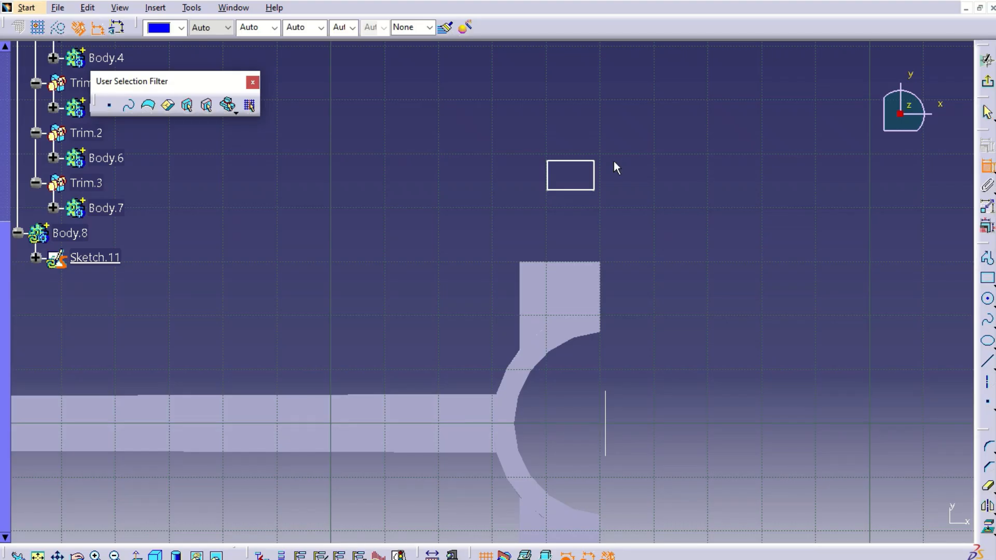
{"action": "left_click", "coordinate": [589, 161]}
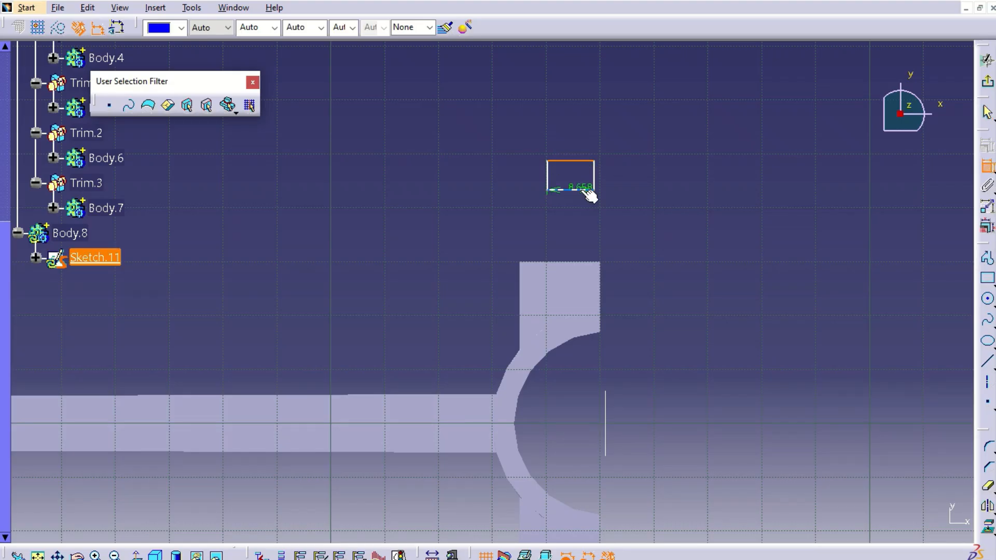
{"action": "left_click", "coordinate": [629, 177]}
{"action": "double_click", "coordinate": [634, 179]}
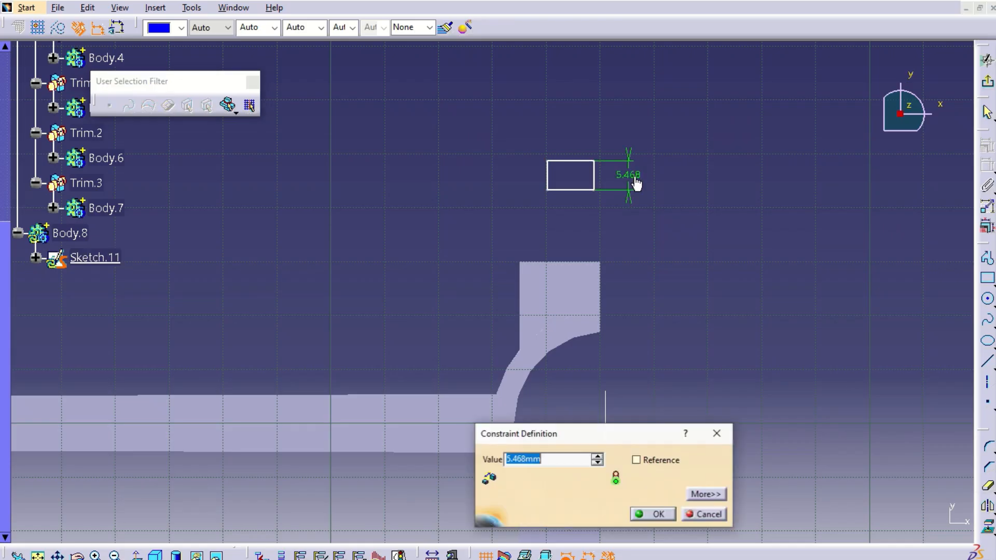
{"action": "type", "text": "3"}
{"action": "key", "text": "Return"}
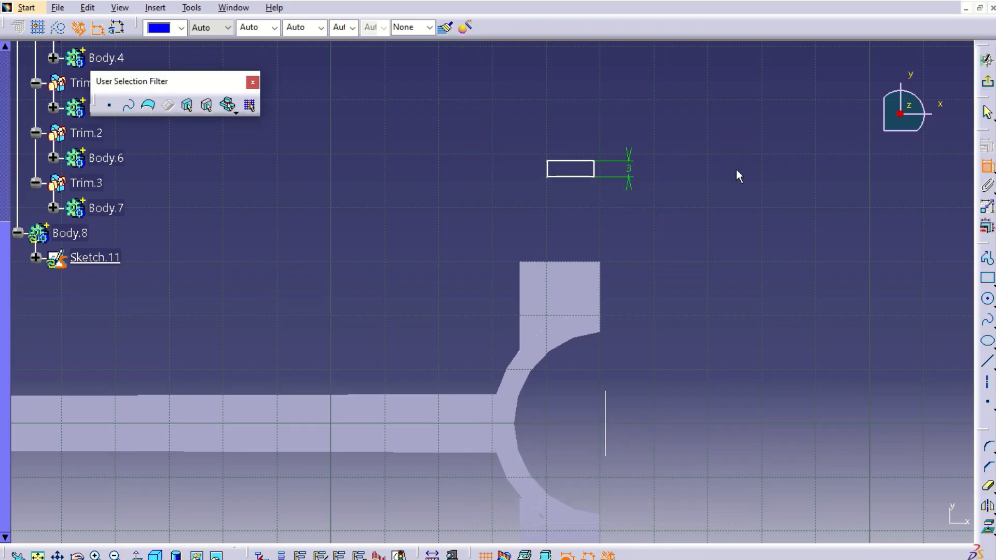
- Move the whole rectangle down onto the upper bolt lug, just inside the lug's outer end
{"action": "left_click_drag", "start_coordinate": [517, 132], "coordinate": [609, 191]}
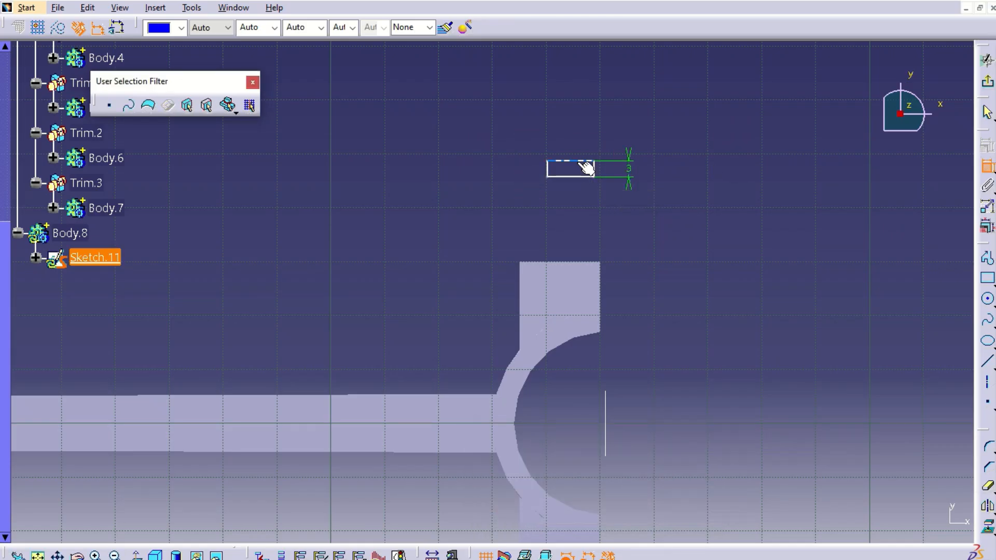
{"action": "mouse_move", "coordinate": [522, 134]}
{"action": "left_mouse_down"}
{"action": "mouse_move", "coordinate": [583, 199]}
{"action": "mouse_move", "coordinate": [598, 200]}
{"action": "left_mouse_up"}
{"action": "left_click", "coordinate": [986, 165]}
{"action": "mouse_move", "coordinate": [512, 123]}
{"action": "left_mouse_down"}
{"action": "mouse_move", "coordinate": [596, 173]}
{"action": "mouse_move", "coordinate": [618, 200]}
{"action": "left_mouse_up"}
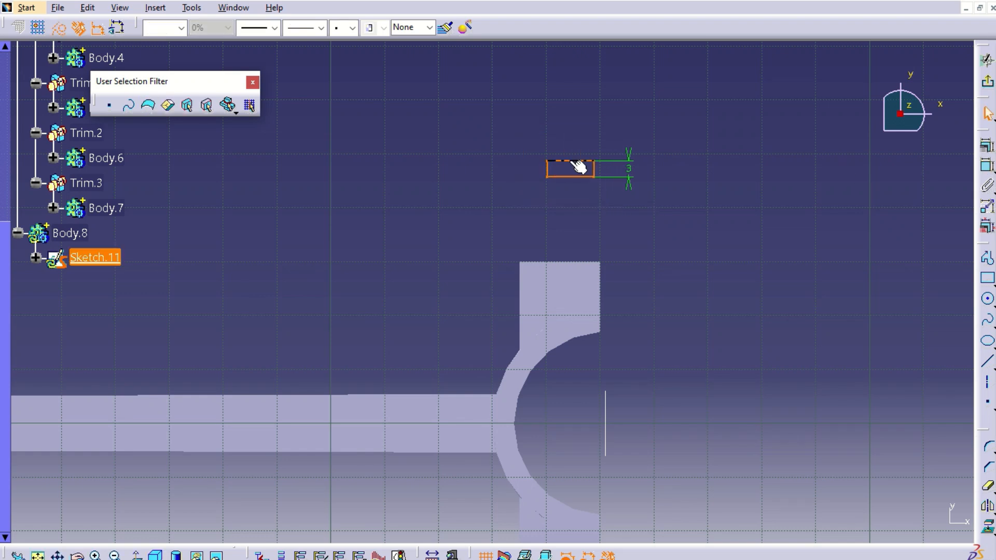
{"action": "mouse_move", "coordinate": [580, 165]}
{"action": "left_mouse_down"}
{"action": "mouse_move", "coordinate": [564, 214]}
{"action": "mouse_move", "coordinate": [562, 267]}
{"action": "mouse_move", "coordinate": [571, 268]}
{"action": "left_mouse_up"}
{"action": "left_click", "coordinate": [708, 244]}
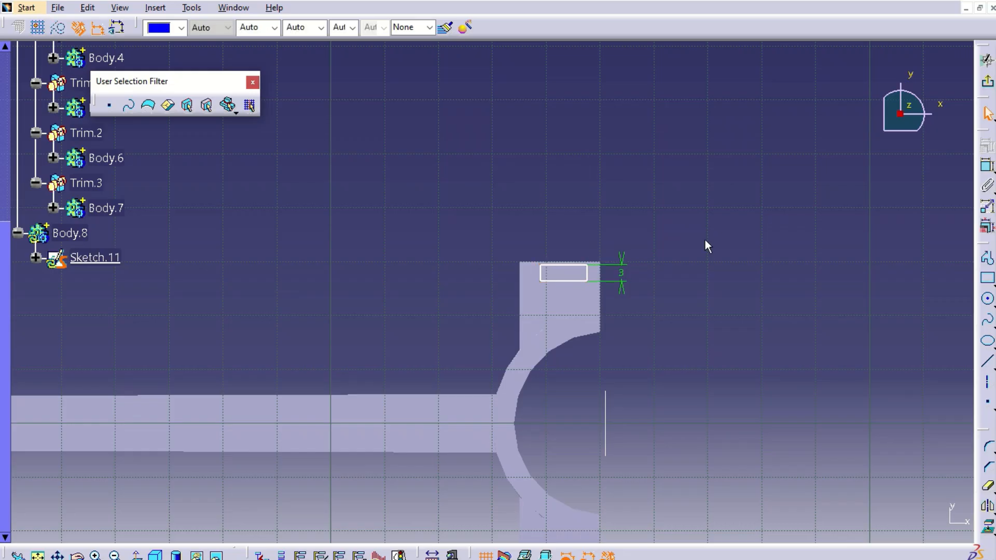
- Constrain the rectangle's upper edge 30 mm from the sketch's horizontal axis
{"action": "left_click", "coordinate": [988, 169]}
{"action": "left_click", "coordinate": [577, 265]}
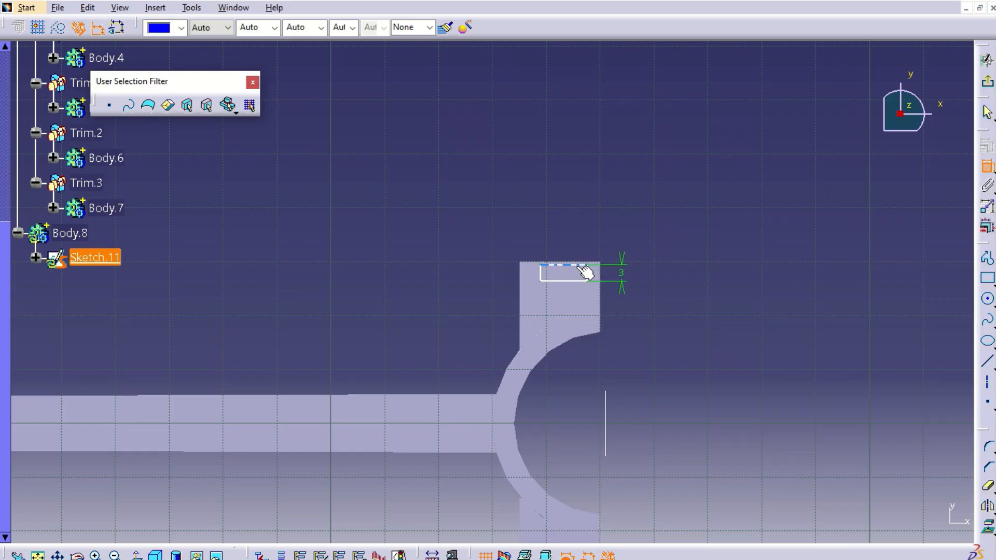
{"action": "mouse_move", "coordinate": [716, 335]}
{"action": "middle_mouse_down"}
{"action": "mouse_move", "coordinate": [671, 438]}
{"action": "mouse_move", "coordinate": [675, 424]}
{"action": "middle_mouse_up"}
{"action": "left_click", "coordinate": [296, 344]}
{"action": "left_click", "coordinate": [388, 248]}
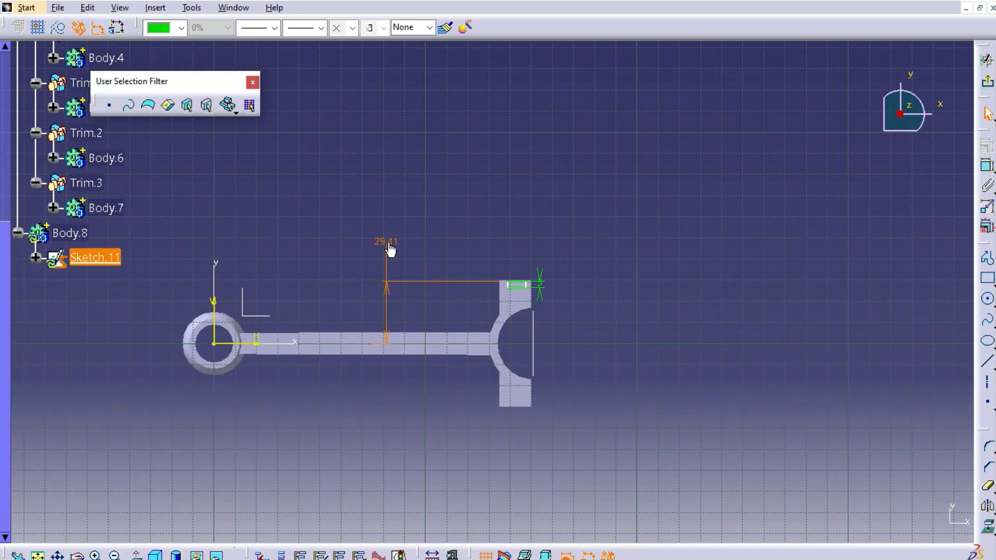
{"action": "double_click", "coordinate": [387, 244]}
{"action": "type", "text": "30"}
{"action": "key", "text": "Return"}
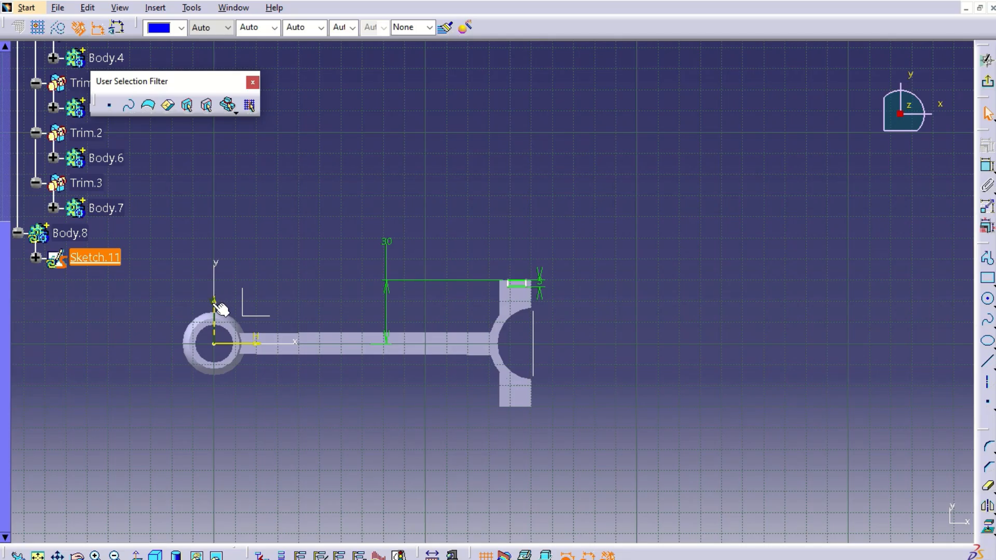
- Hide the sketch's horizontal and vertical axes at the small end's centre
{"action": "left_click_drag", "start_coordinate": [180, 276], "coordinate": [263, 365]}
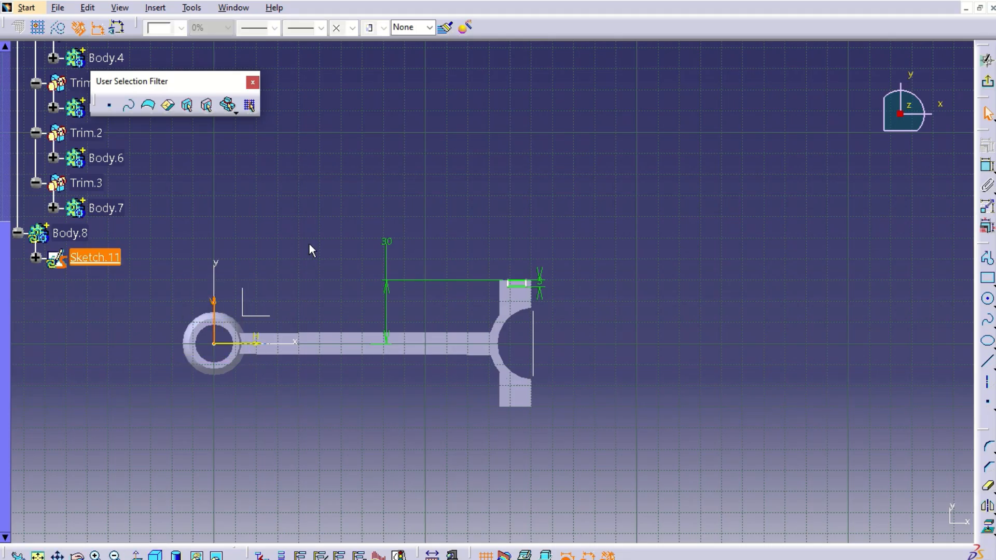
{"action": "left_click", "coordinate": [253, 343]}
{"action": "left_click", "coordinate": [318, 265]}
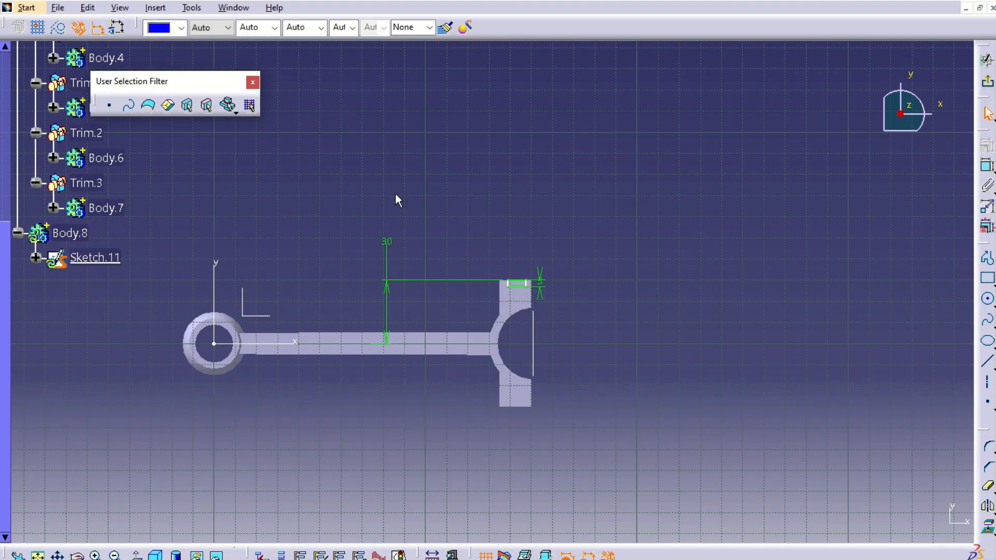
- Check the lug dimensions in the reference drawing and constrain the rectangle's right edge 3 mm from the vertical line beside the half ring
{"action": "key", "text": "alt+Tab"}
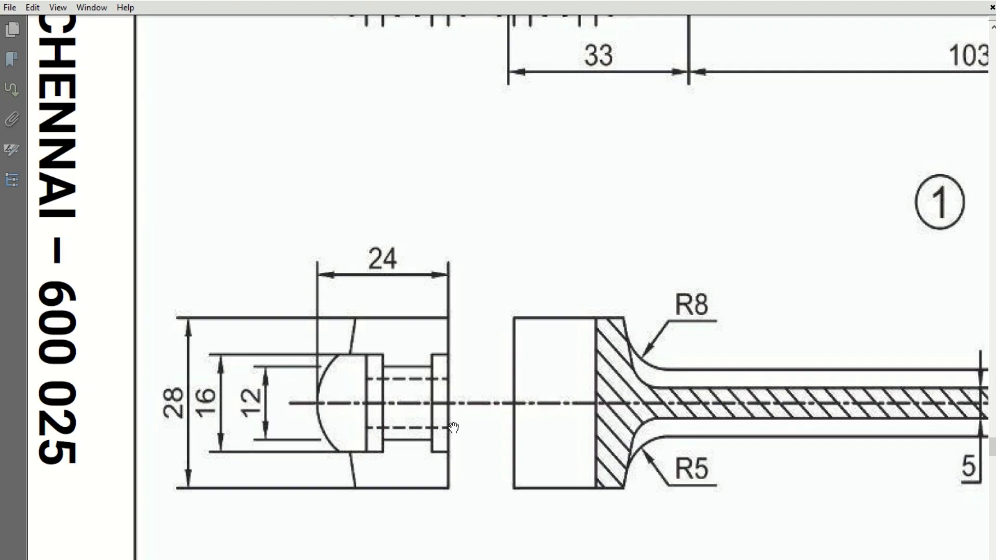
{"action": "left_click_drag", "start_coordinate": [479, 332], "coordinate": [477, 456]}
{"action": "left_click_drag", "start_coordinate": [550, 147], "coordinate": [541, 236]}
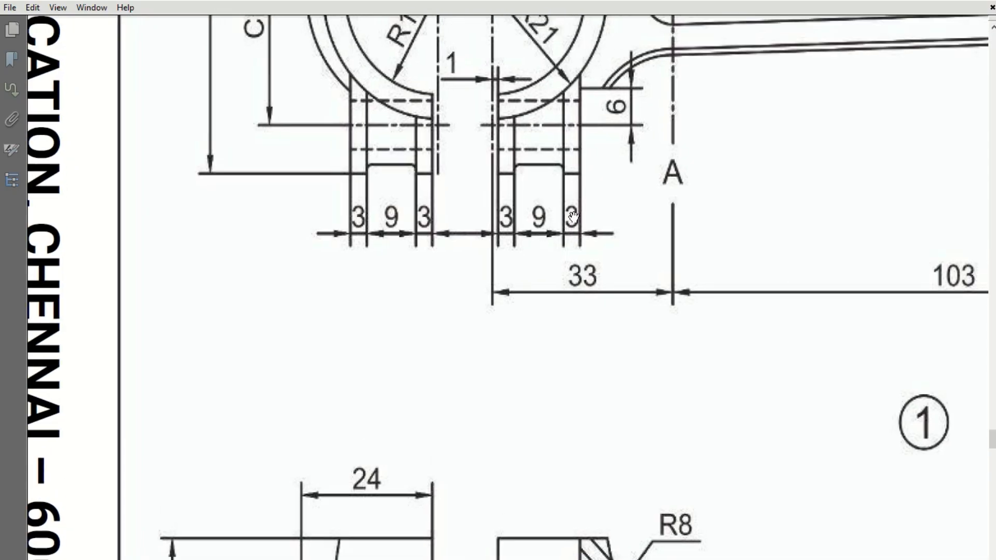
{"action": "key", "text": "alt+Tab"}
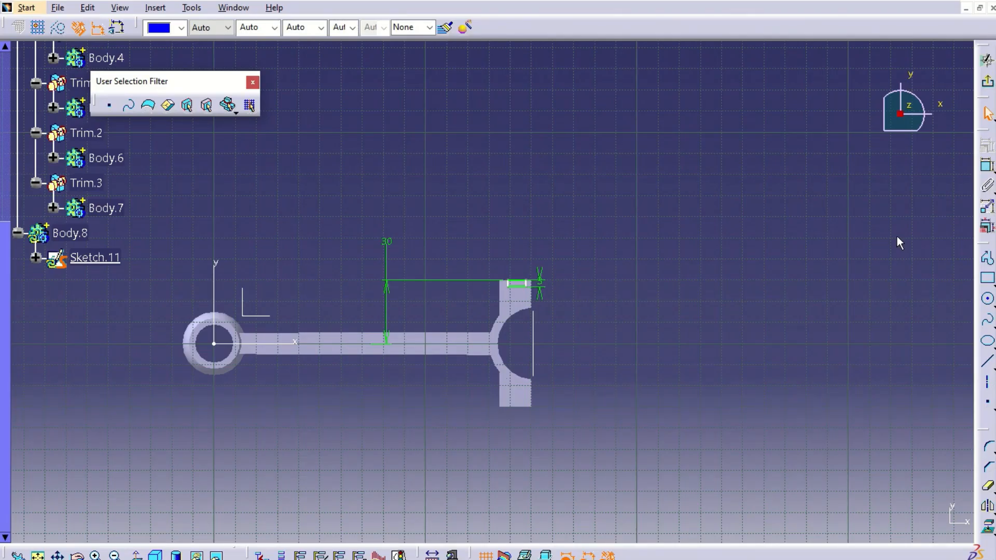
{"action": "left_click", "coordinate": [988, 166]}
{"action": "mouse_move", "coordinate": [647, 282]}
{"action": "middle_mouse_down"}
{"action": "mouse_move", "coordinate": [665, 280]}
{"action": "mouse_move", "coordinate": [676, 206]}
{"action": "middle_mouse_up"}
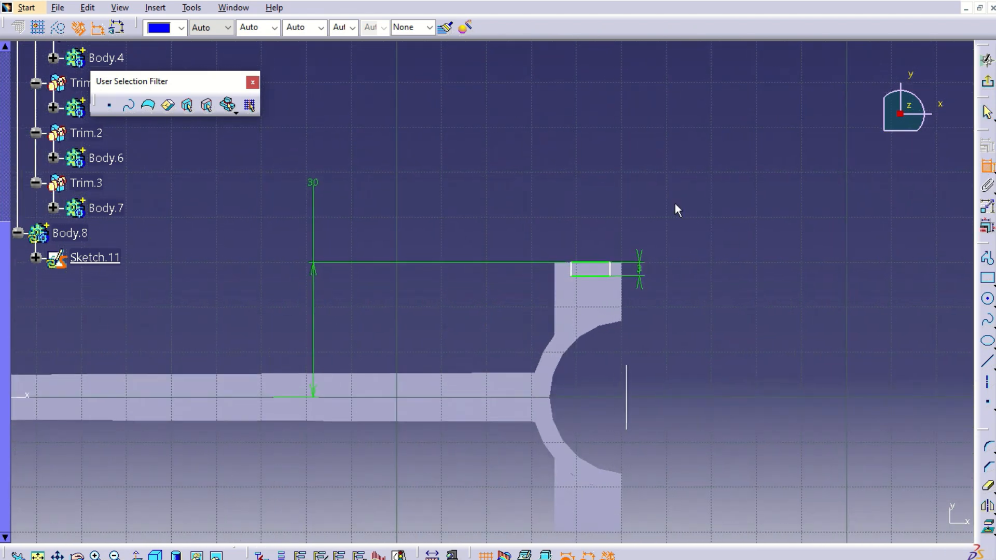
{"action": "left_click", "coordinate": [621, 271]}
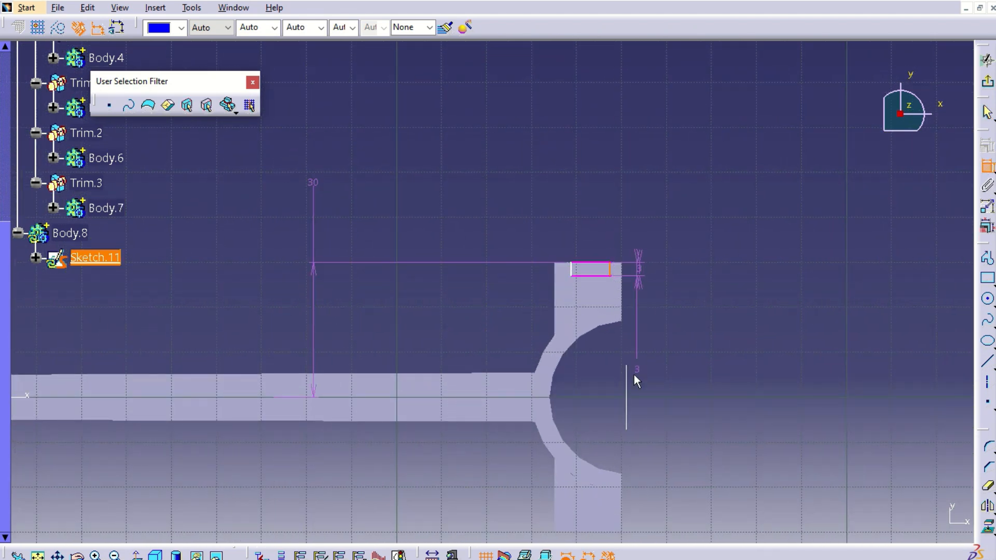
{"action": "left_click", "coordinate": [628, 385]}
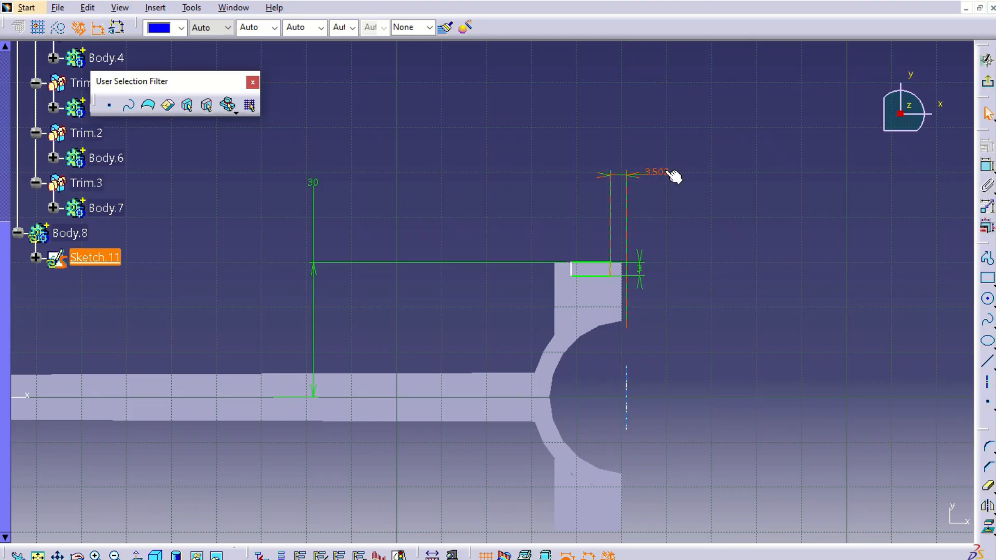
{"action": "double_click", "coordinate": [662, 171]}
{"action": "type", "text": "3"}
{"action": "key", "text": "Return"}
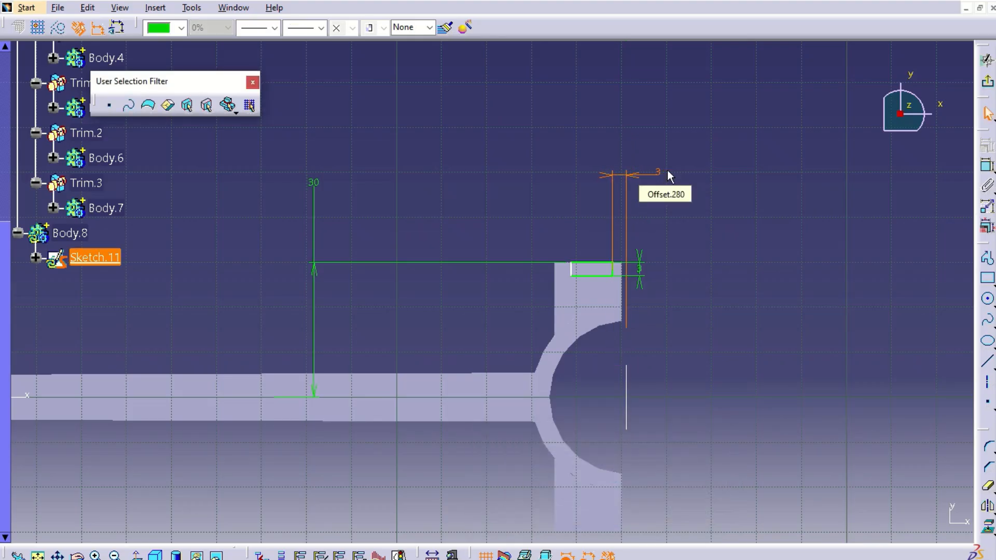
- Constrain the distance between the rectangle's two short sides to 9 mm
{"action": "left_click", "coordinate": [613, 270]}
{"action": "left_click", "coordinate": [572, 269], "text": "ctrl"}
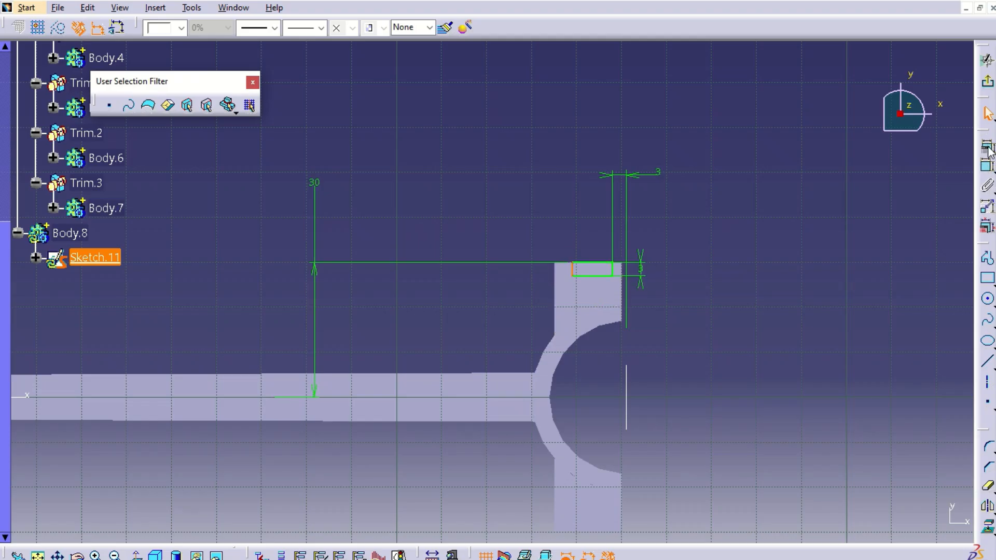
{"action": "left_click", "coordinate": [988, 166]}
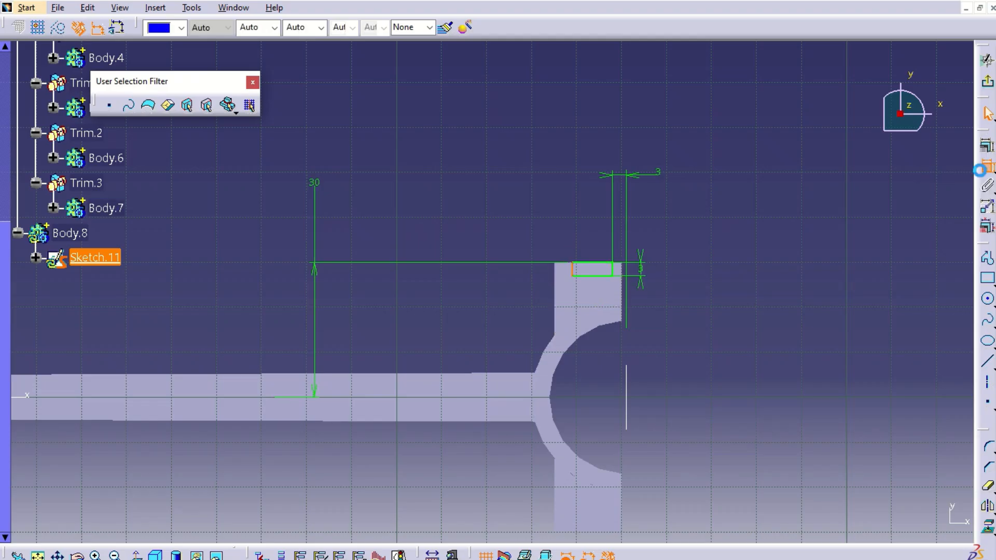
{"action": "left_click", "coordinate": [615, 268]}
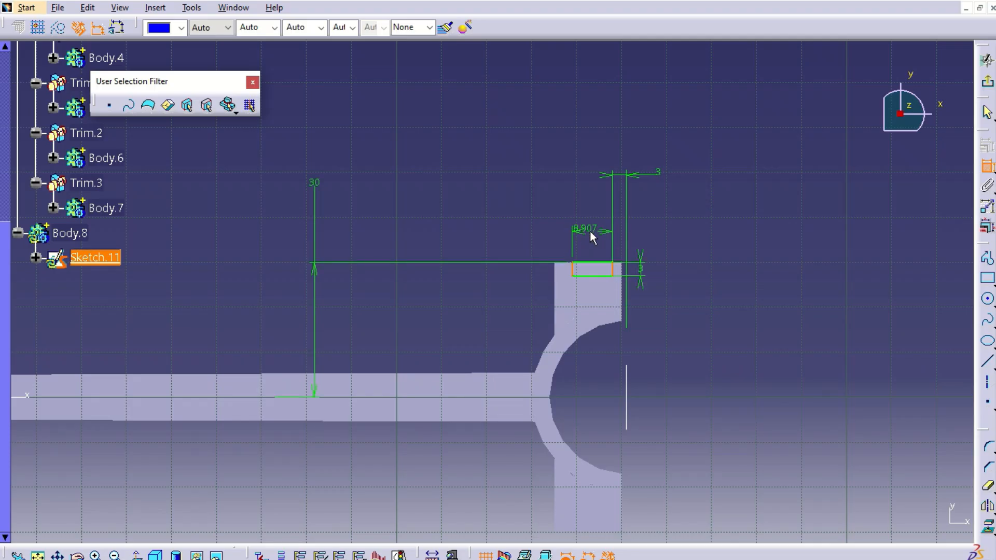
{"action": "left_click", "coordinate": [600, 229]}
{"action": "double_click", "coordinate": [597, 229]}
{"action": "type", "text": "9"}
{"action": "key", "text": "Return"}
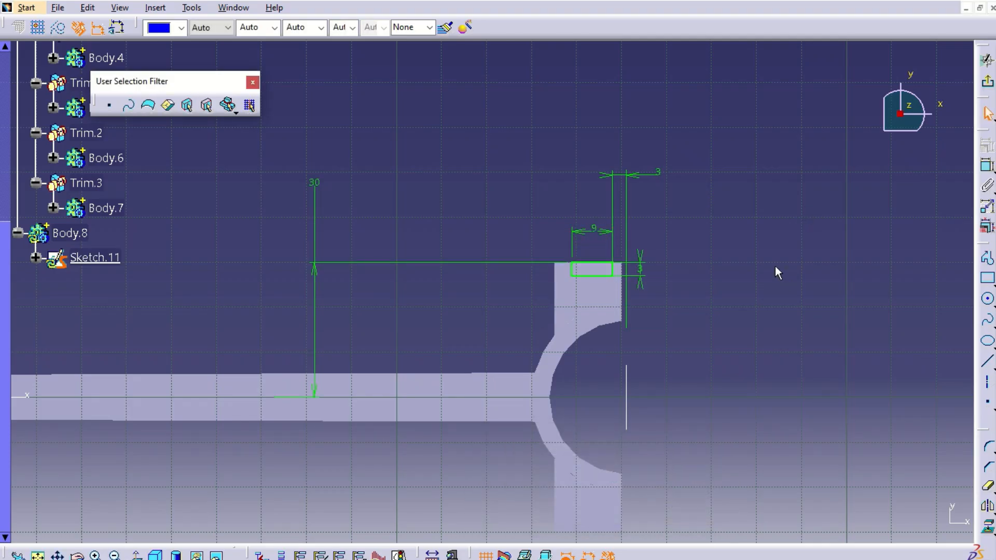
- Exit the sketch and create a pocket from the rectangle with a depth of 8 mm in both the first and second limits
{"action": "left_click", "coordinate": [988, 82]}
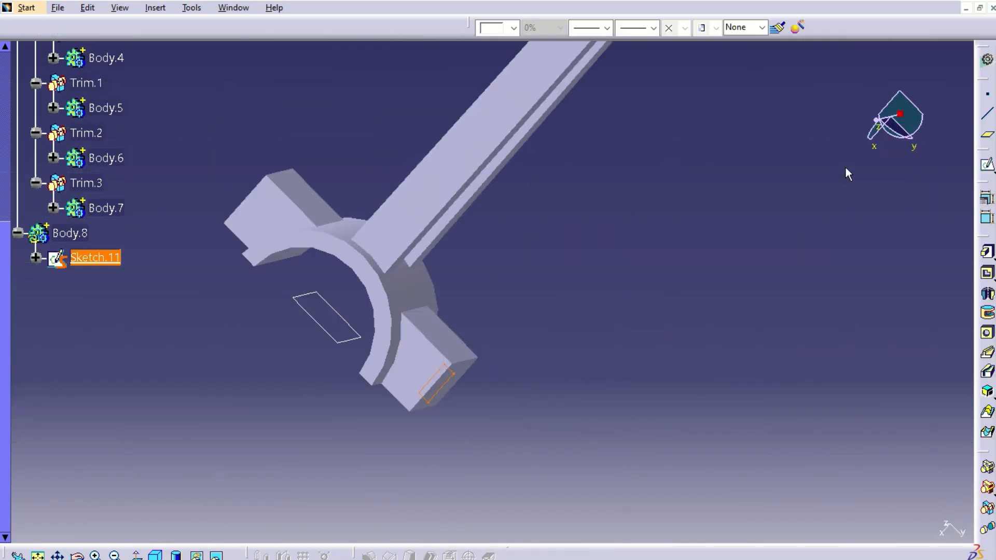
{"action": "left_click", "coordinate": [987, 274]}
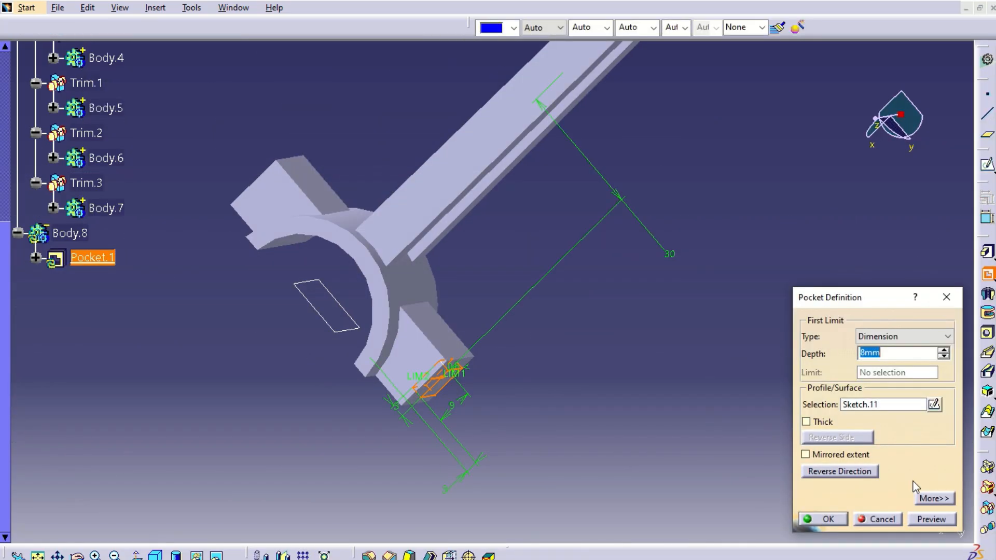
{"action": "left_click", "coordinate": [922, 500]}
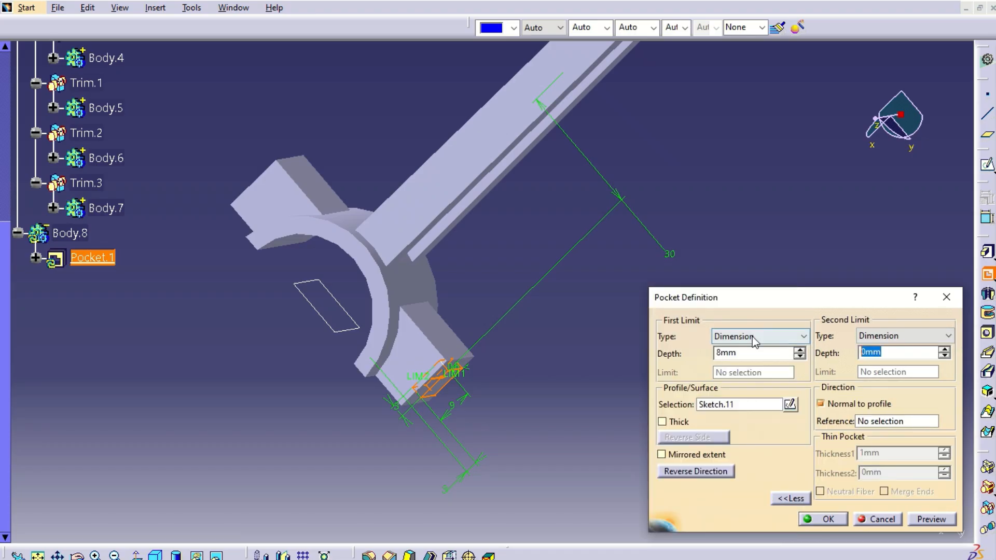
{"action": "type", "text": "8"}
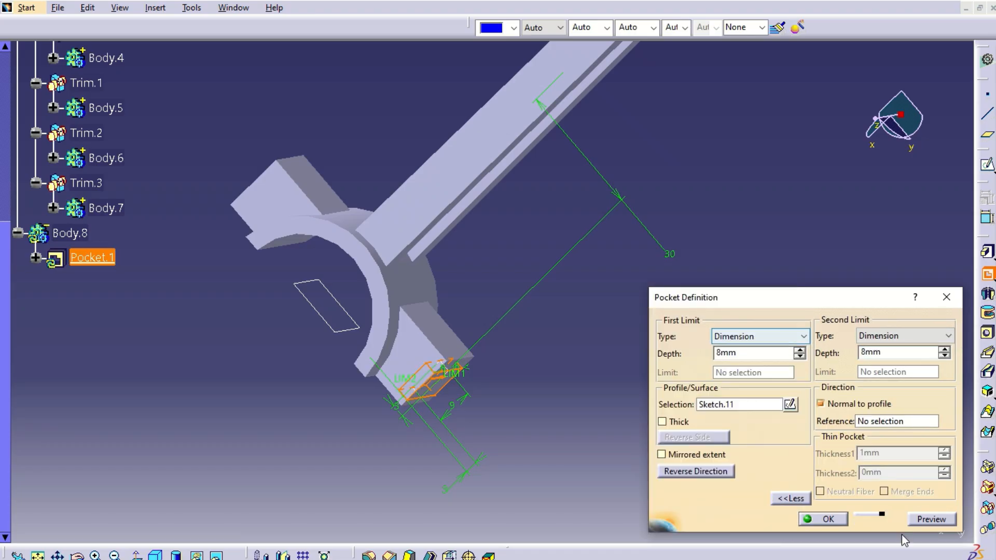
{"action": "left_click", "coordinate": [930, 520]}
{"action": "left_click", "coordinate": [828, 520]}
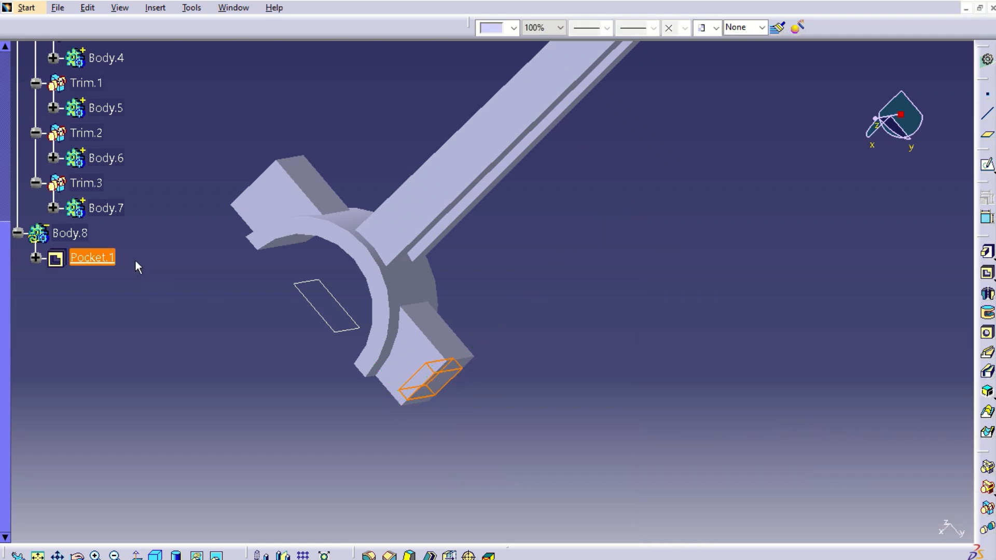
- Mirror the lug pocket in Body.8 about the ZX plane of Axis System.2
{"action": "middle_click_drag", "start_coordinate": [373, 349], "coordinate": [269, 236]}
{"action": "left_click", "coordinate": [270, 297]}
{"action": "left_click", "coordinate": [54, 236]}
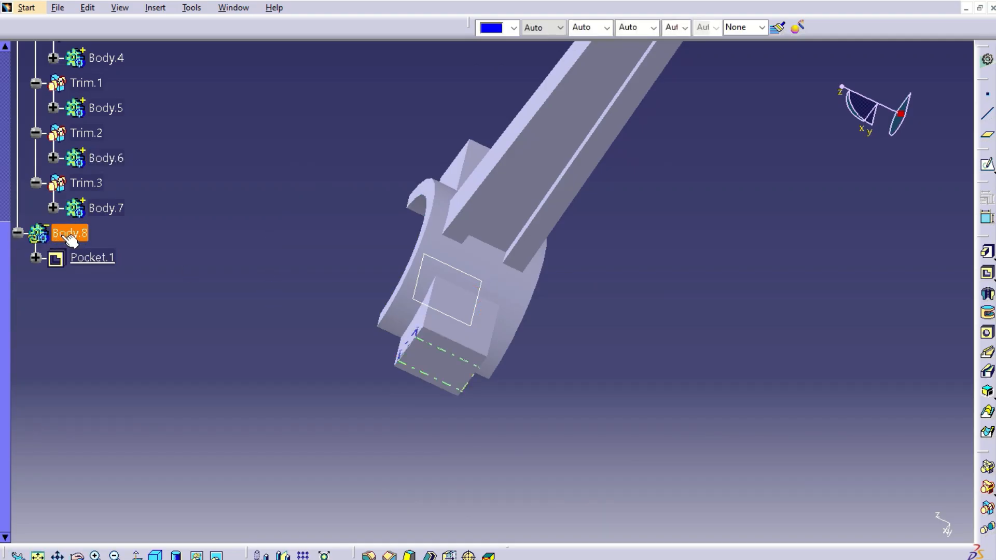
{"action": "middle_click_drag", "start_coordinate": [291, 274], "coordinate": [318, 305]}
{"action": "left_click", "coordinate": [109, 259]}
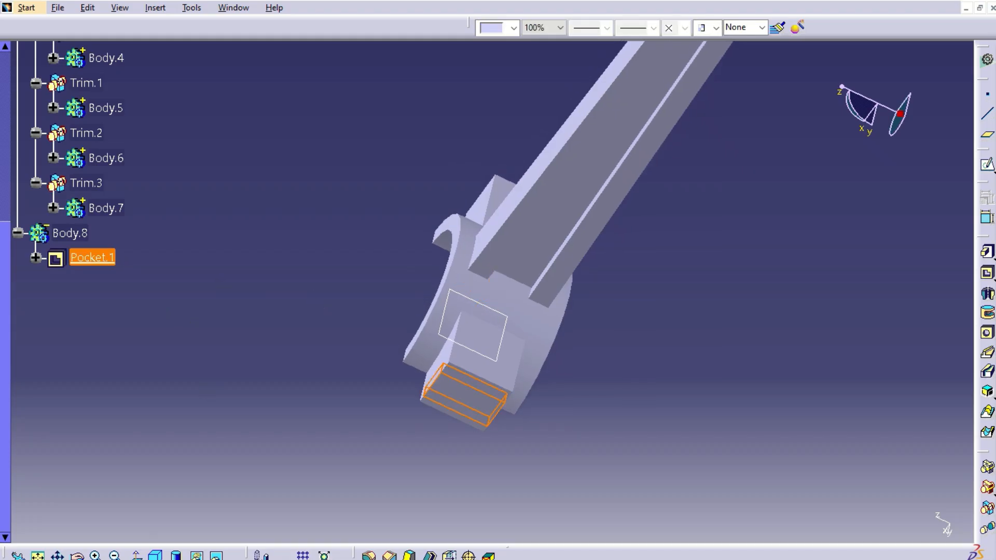
{"action": "left_click", "coordinate": [284, 555]}
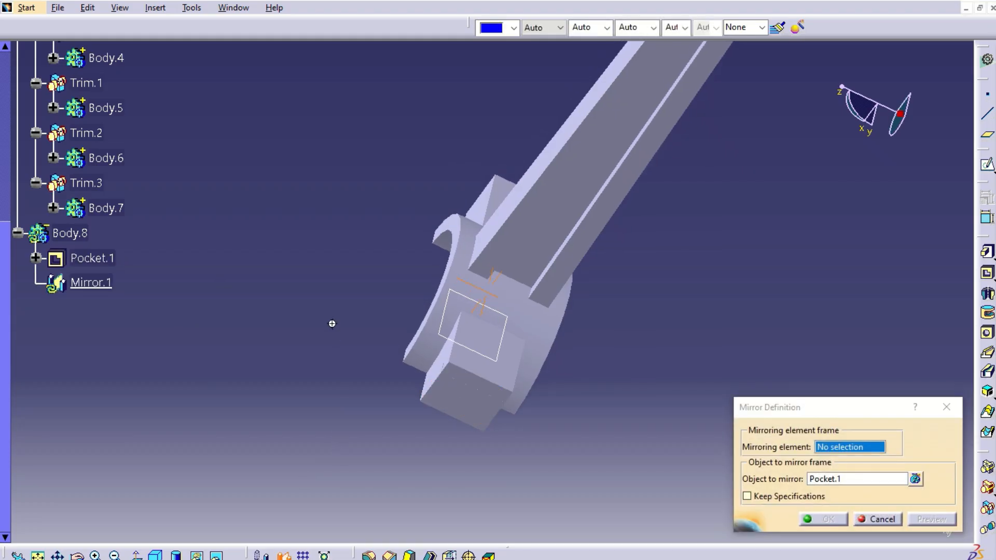
{"action": "middle_click_drag", "start_coordinate": [332, 343], "coordinate": [344, 422]}
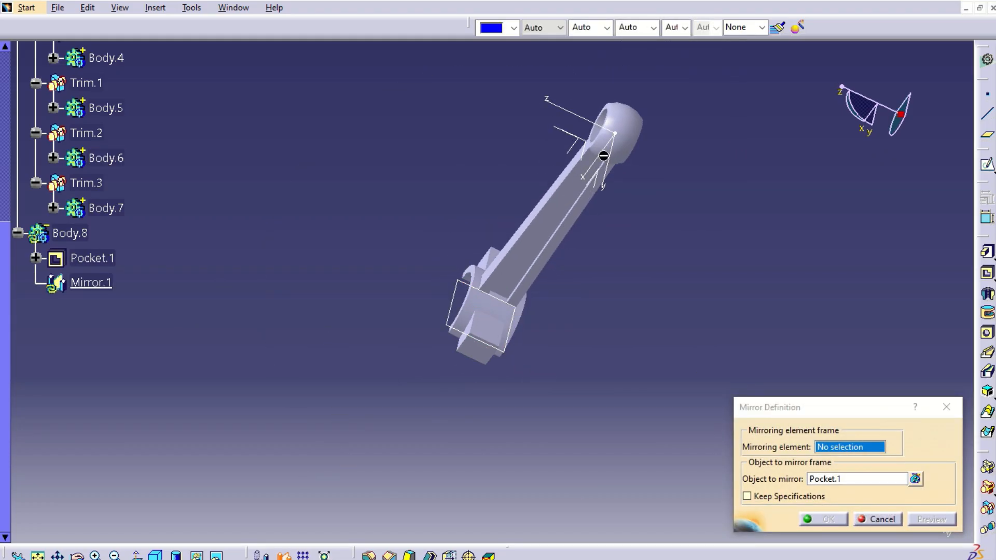
{"action": "middle_click_drag", "start_coordinate": [452, 174], "coordinate": [553, 140]}
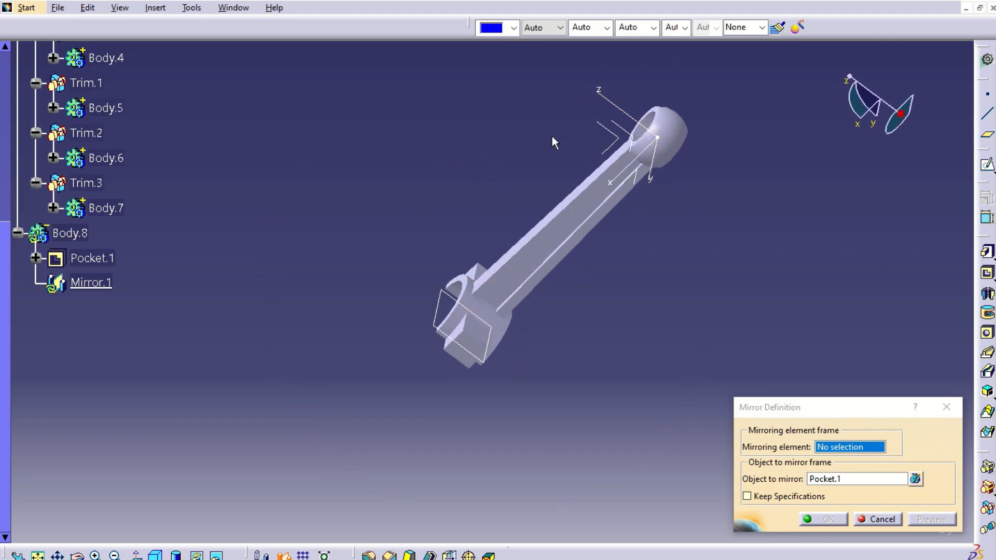
{"action": "left_click", "coordinate": [620, 132]}
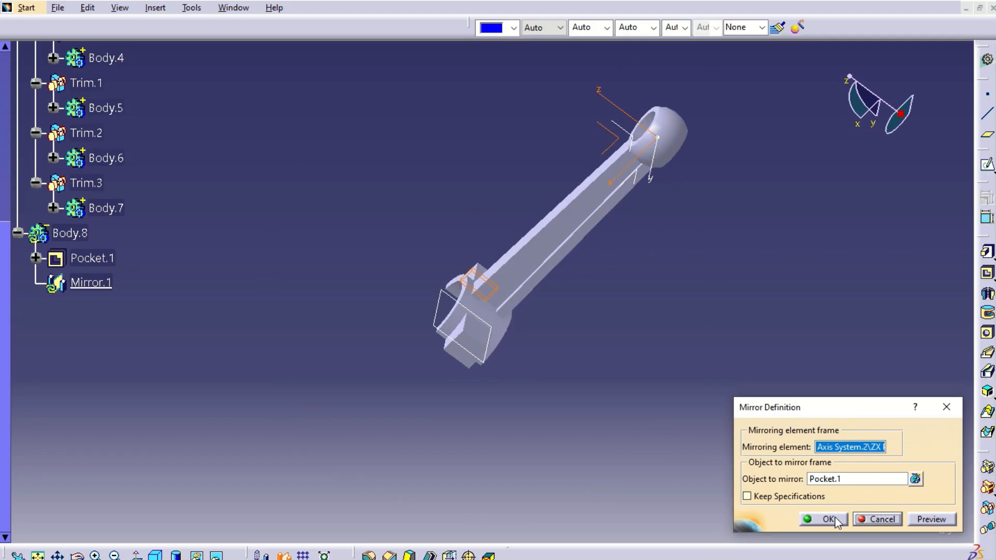
{"action": "left_click", "coordinate": [931, 519]}
{"action": "left_click", "coordinate": [827, 519]}
{"action": "middle_click_drag", "start_coordinate": [734, 360], "coordinate": [801, 444]}
{"action": "mouse_move", "coordinate": [613, 323]}
{"action": "middle_mouse_down"}
{"action": "mouse_move", "coordinate": [679, 400]}
{"action": "mouse_move", "coordinate": [684, 392]}
{"action": "middle_mouse_up"}
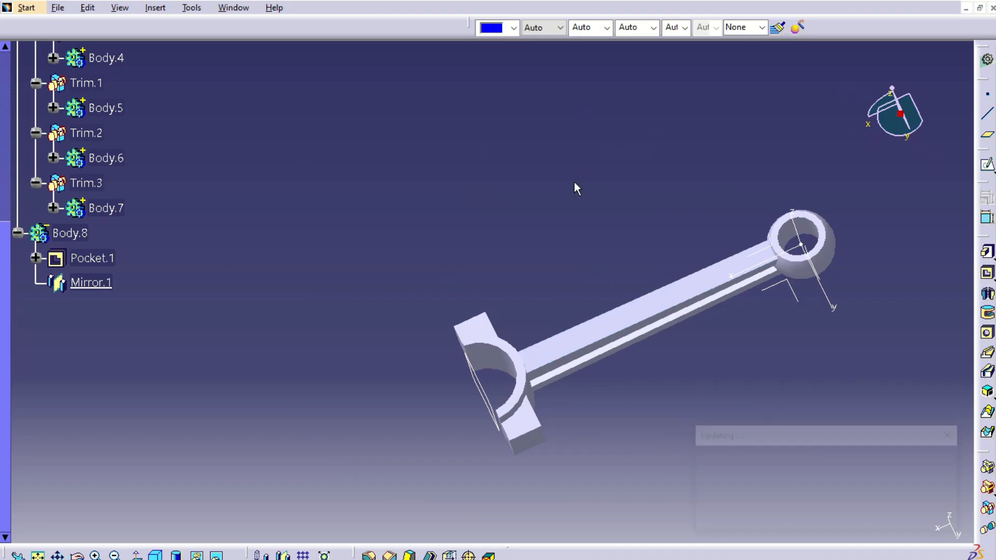
{"action": "left_click", "coordinate": [78, 234]}
{"action": "right_click", "coordinate": [85, 233]}
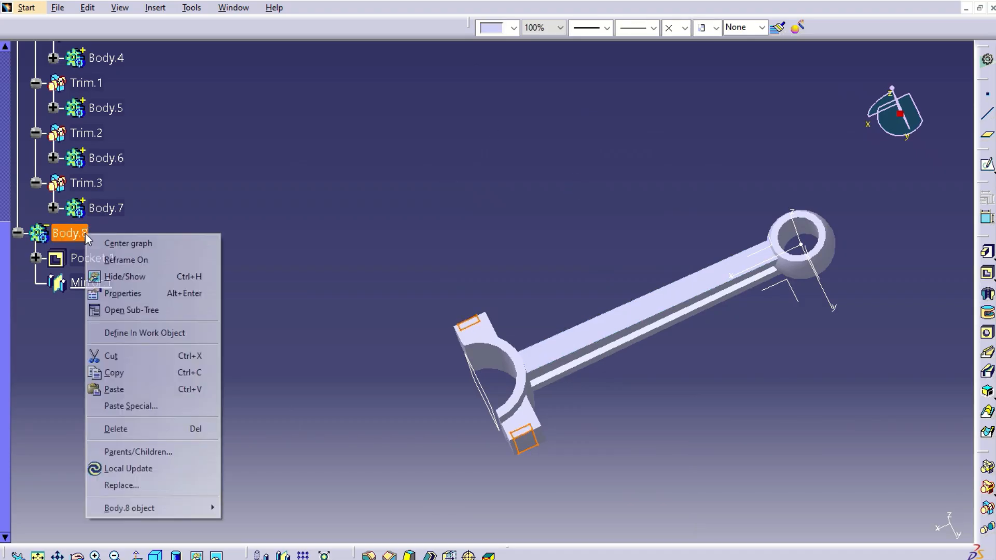
{"action": "mouse_move", "coordinate": [189, 513]}
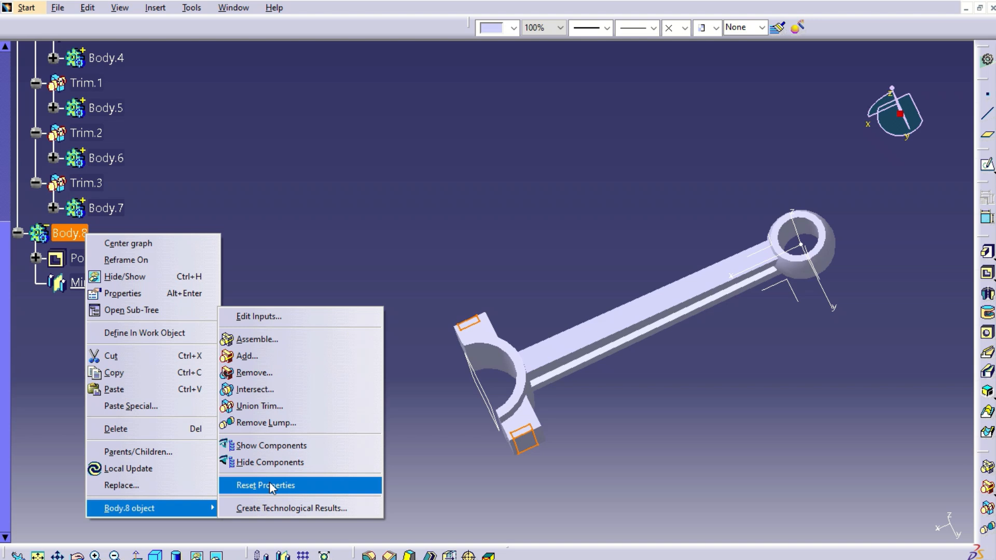
{"action": "left_click", "coordinate": [297, 360]}
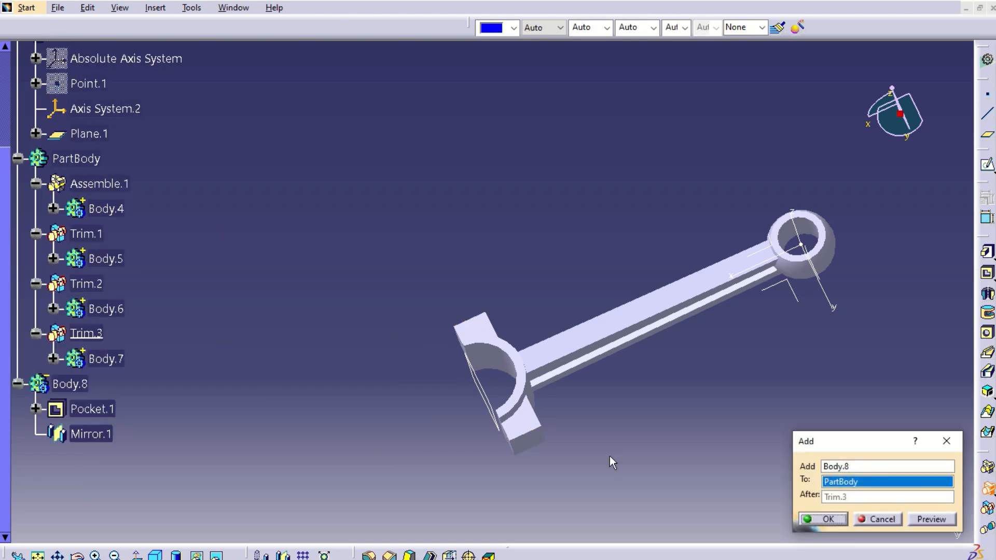
{"action": "left_click", "coordinate": [935, 519]}
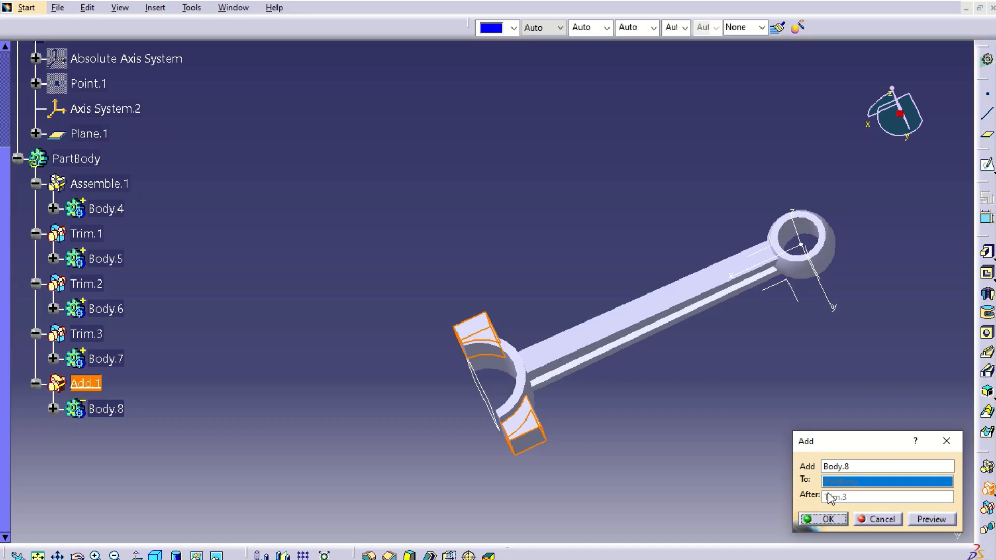
{"action": "left_click", "coordinate": [883, 519]}
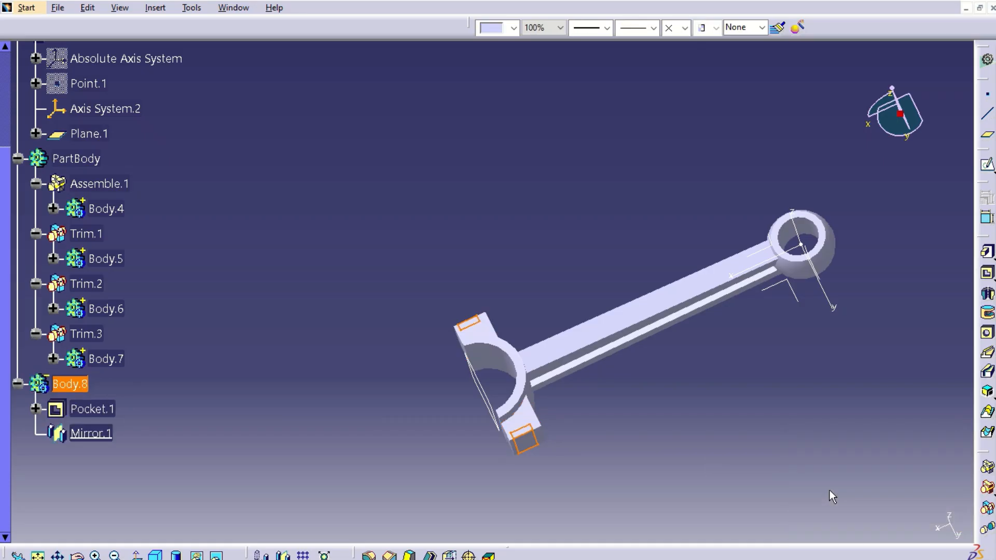
- Delete the lug pocket from Body.8 together with its sketch and the dependent mirror feature
{"action": "right_click", "coordinate": [106, 408]}
{"action": "mouse_move", "coordinate": [157, 403]}
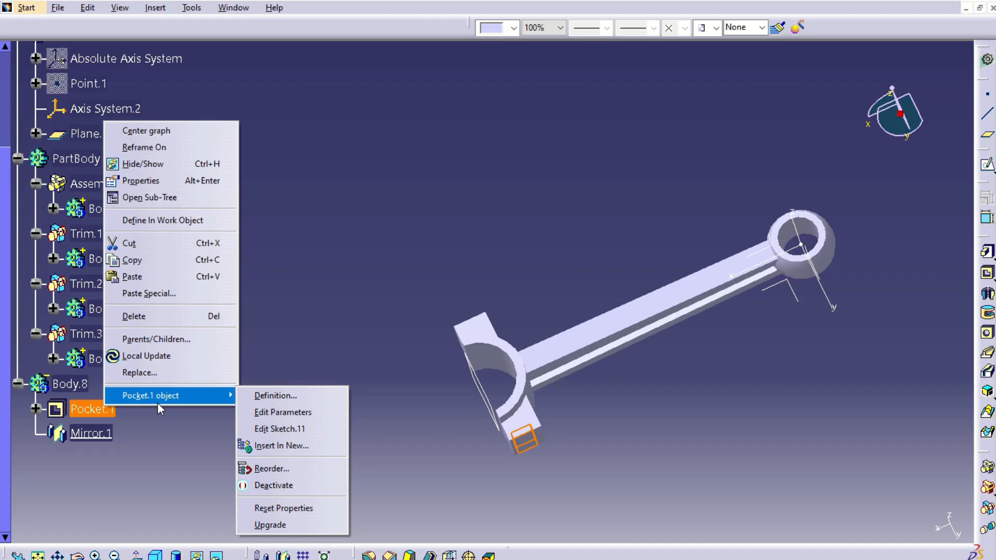
{"action": "left_click", "coordinate": [146, 356]}
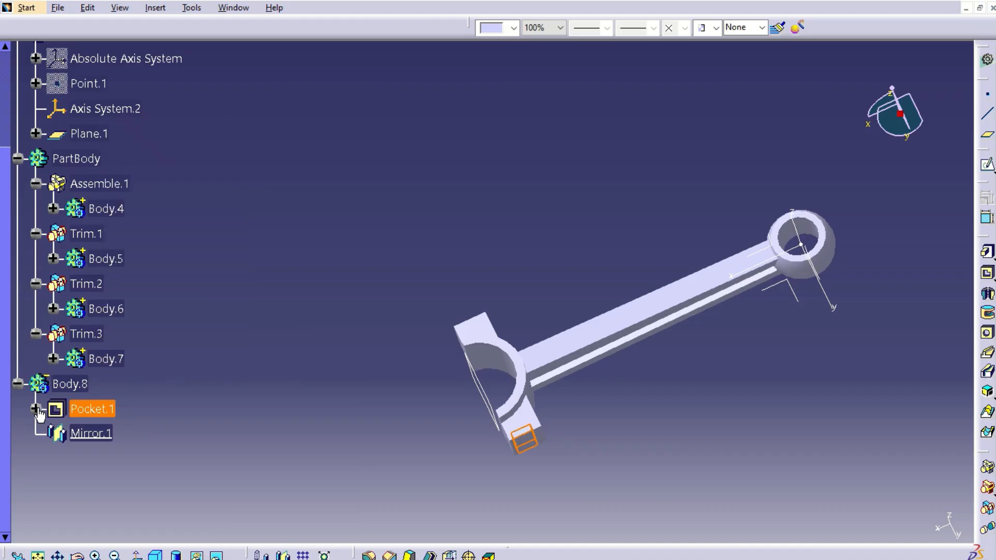
{"action": "left_click", "coordinate": [35, 409]}
{"action": "right_click", "coordinate": [101, 409]}
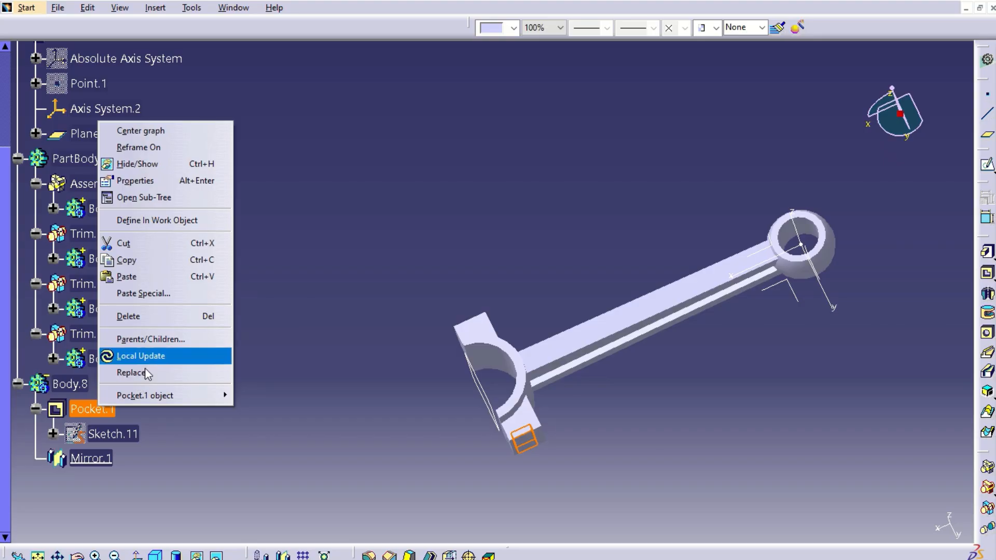
{"action": "left_click", "coordinate": [158, 319]}
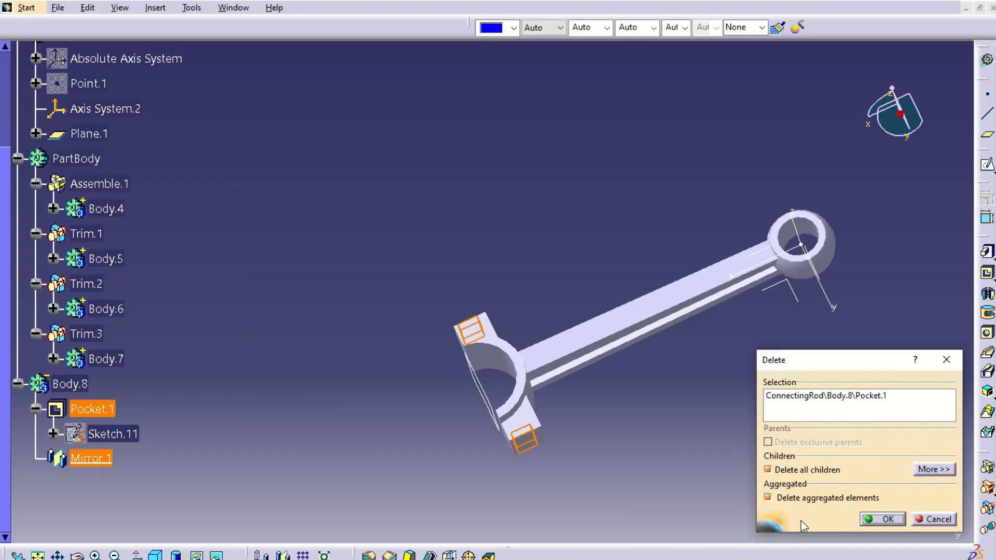
{"action": "left_click", "coordinate": [888, 520]}
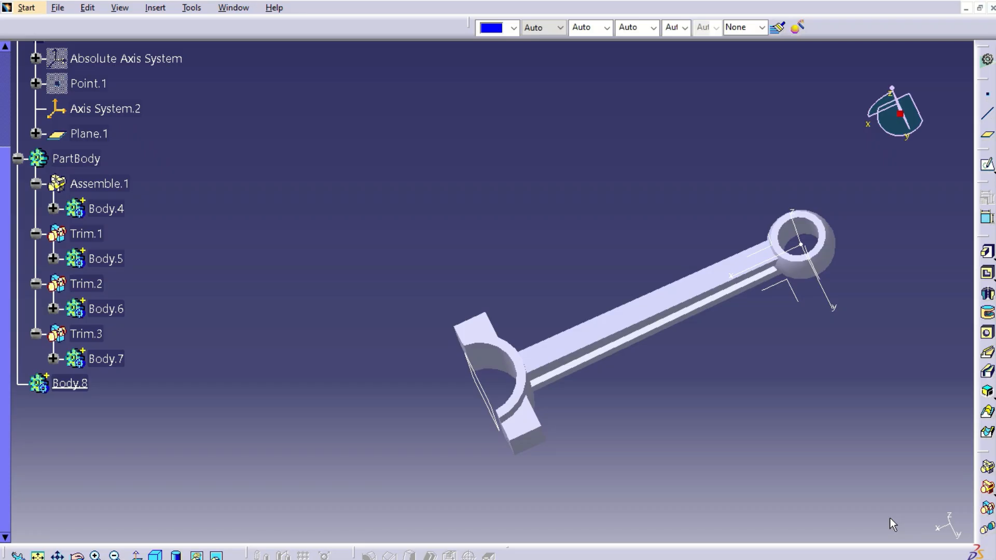
{"action": "middle_click_drag", "start_coordinate": [599, 182], "coordinate": [617, 288]}
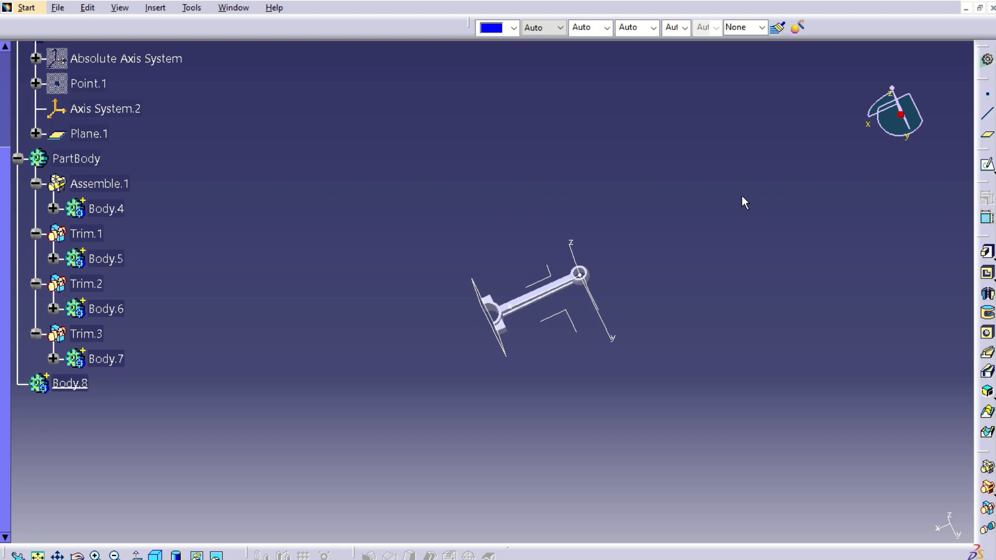
{"action": "middle_click_drag", "start_coordinate": [546, 282], "coordinate": [406, 191]}
{"action": "middle_click_drag", "start_coordinate": [368, 306], "coordinate": [579, 218]}
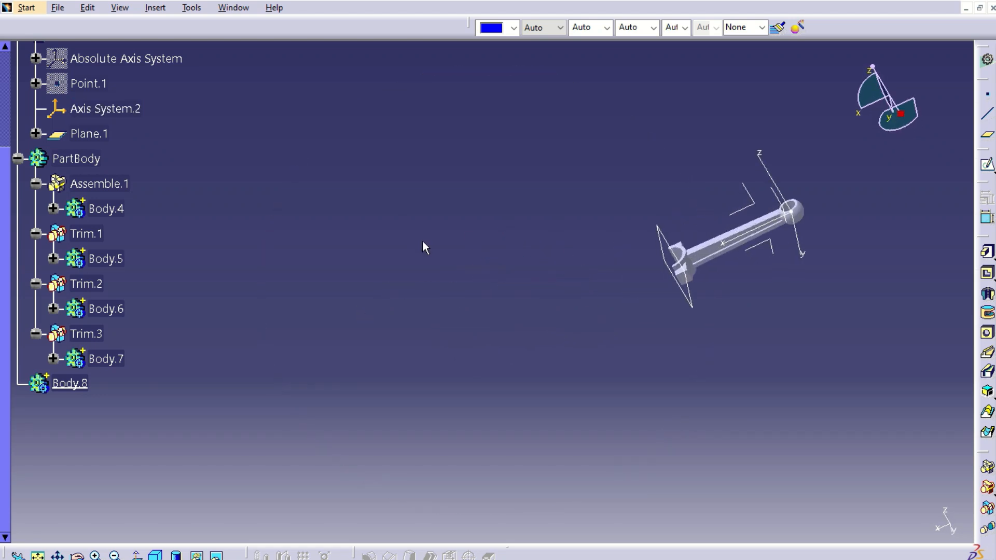
{"action": "left_click", "coordinate": [70, 383]}
{"action": "right_click", "coordinate": [84, 385]}
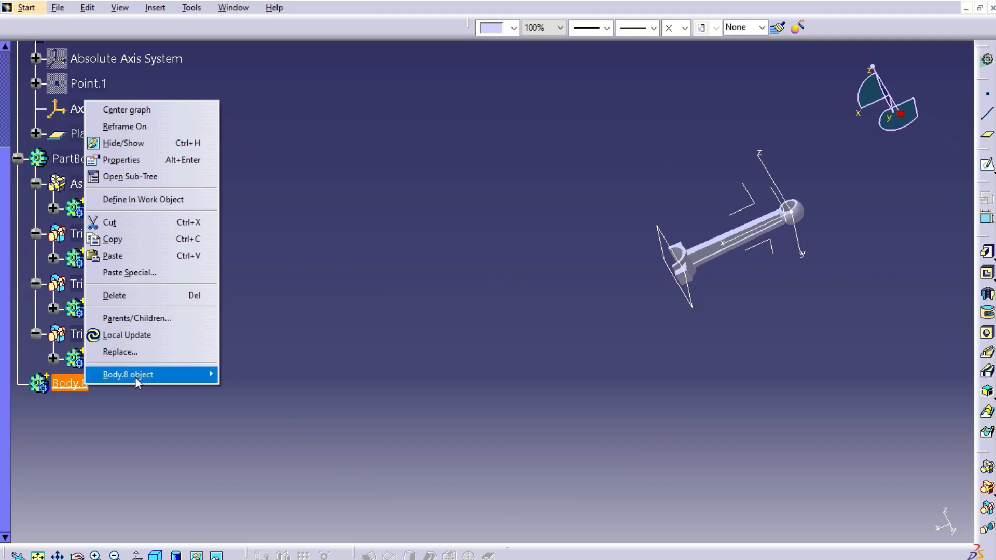
{"action": "mouse_move", "coordinate": [135, 376]}
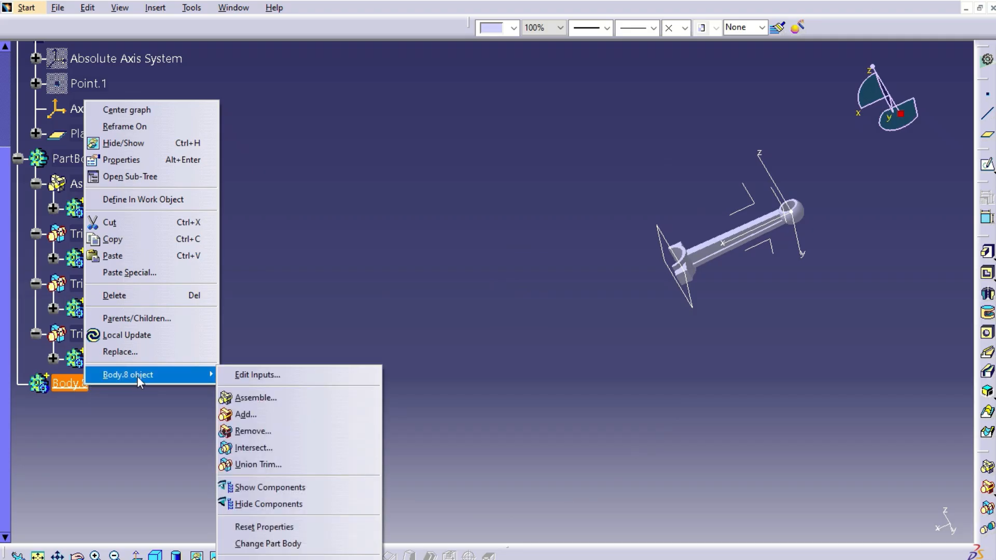
{"action": "left_click", "coordinate": [306, 209]}
{"action": "left_click", "coordinate": [97, 163]}
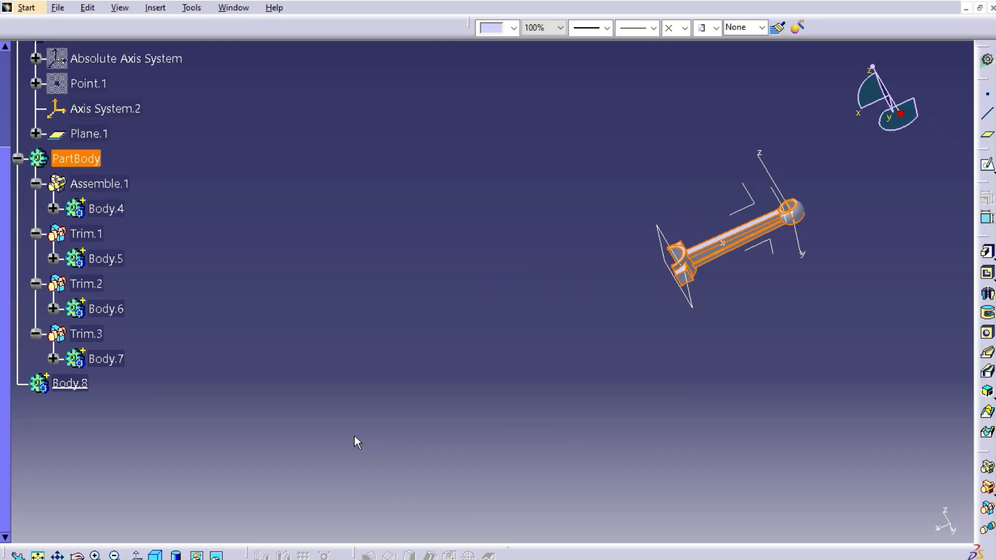
{"action": "left_click", "coordinate": [464, 231]}
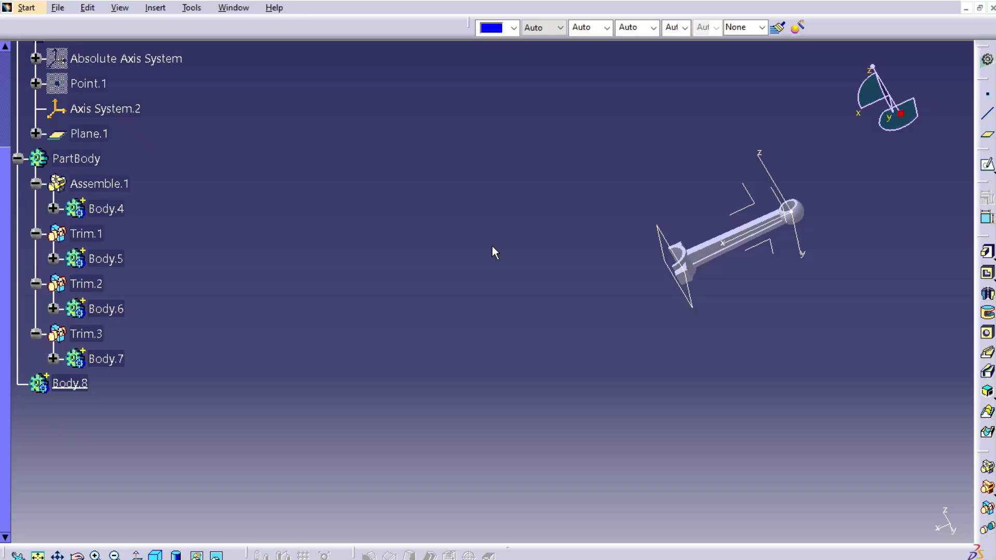
- Start a new sketch in Body.8 on the XY plane, facing the rod's profile
{"action": "left_click", "coordinate": [986, 165]}
{"action": "middle_click_drag", "start_coordinate": [592, 273], "coordinate": [675, 348]}
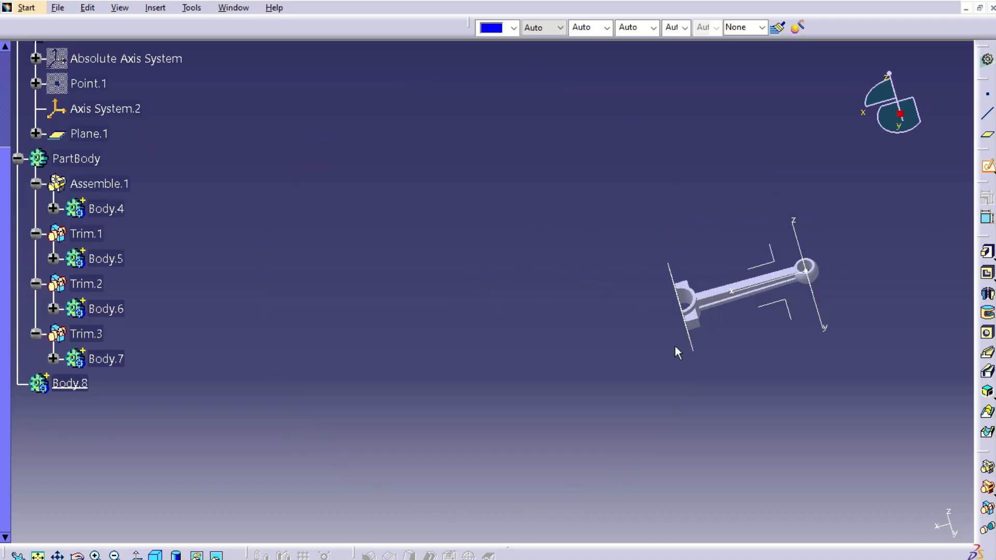
{"action": "left_click", "coordinate": [781, 304]}
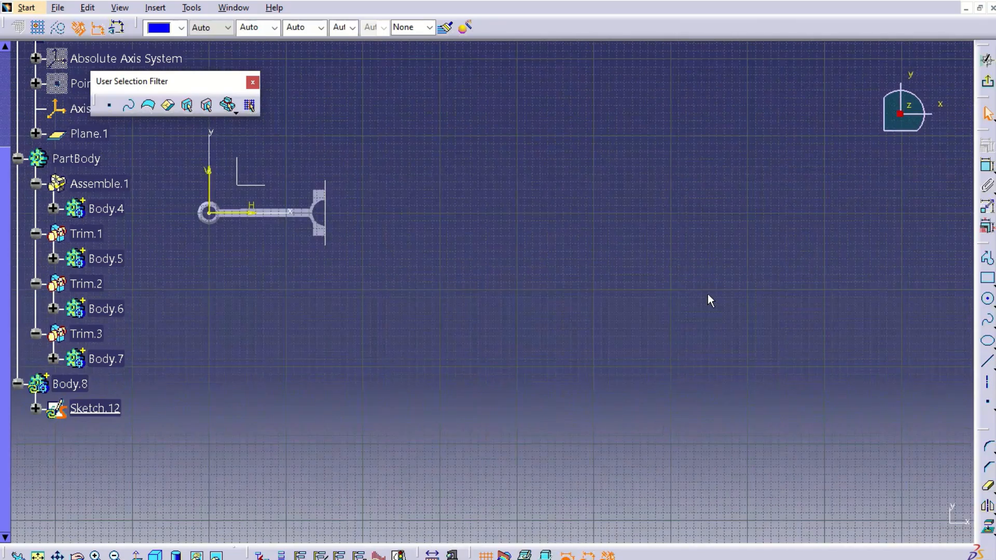
{"action": "middle_click_drag", "start_coordinate": [825, 322], "coordinate": [818, 264]}
{"action": "mouse_move", "coordinate": [593, 280]}
{"action": "middle_mouse_down"}
{"action": "mouse_move", "coordinate": [789, 356]}
{"action": "mouse_move", "coordinate": [783, 317]}
{"action": "middle_mouse_up"}
{"action": "left_click_drag", "start_coordinate": [374, 326], "coordinate": [465, 413]}
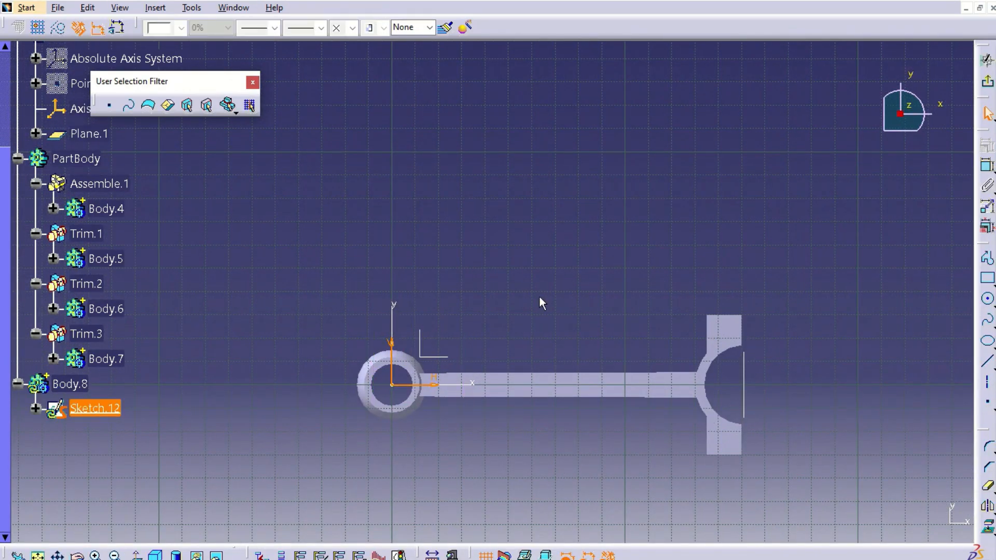
{"action": "left_click", "coordinate": [575, 247]}
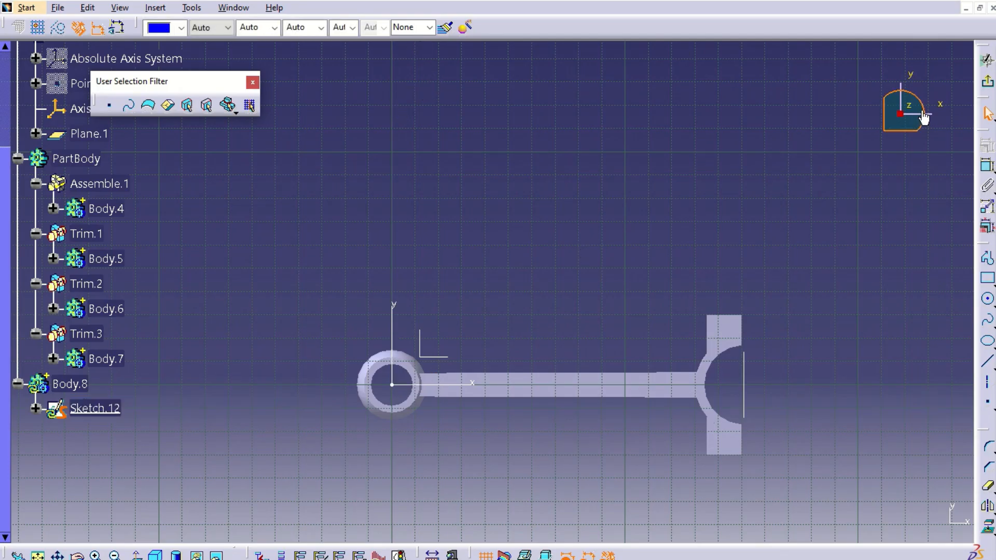
- Sketch a horizontal rectangle about 6.8 mm by 2 mm just above the upper bolt lug
{"action": "left_click", "coordinate": [989, 278]}
{"action": "middle_click_drag", "start_coordinate": [707, 309], "coordinate": [541, 120]}
{"action": "middle_click_drag", "start_coordinate": [541, 120], "coordinate": [590, 390]}
{"action": "left_click", "coordinate": [585, 393]}
{"action": "left_click", "coordinate": [643, 410]}
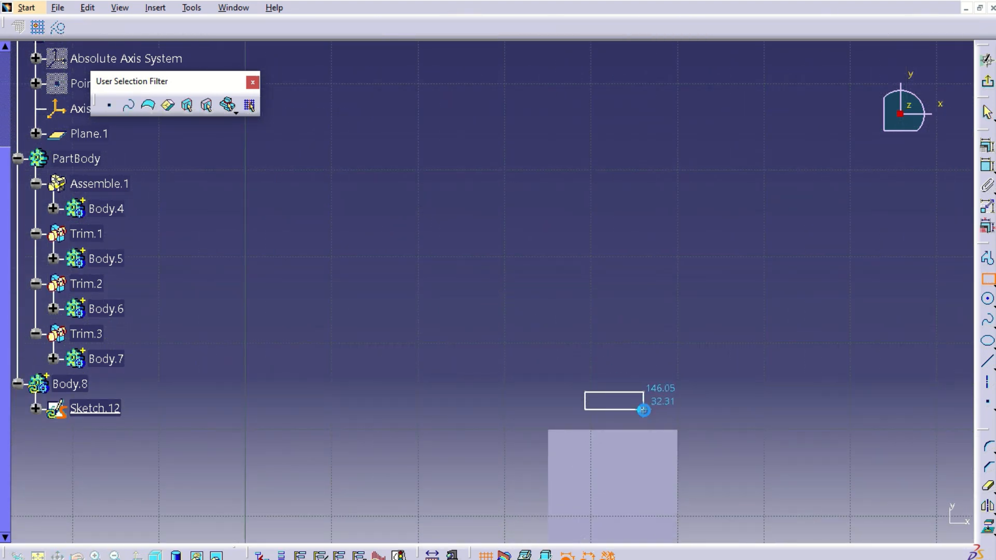
- Hide the four parallelism constraints of the new rectangle in the sketch
{"action": "left_click", "coordinate": [35, 408]}
{"action": "left_click", "coordinate": [54, 485]}
{"action": "middle_click_drag", "start_coordinate": [258, 424], "coordinate": [265, 361]}
{"action": "left_click", "coordinate": [173, 458]}
{"action": "left_click", "coordinate": [170, 535], "text": "ctrl"}
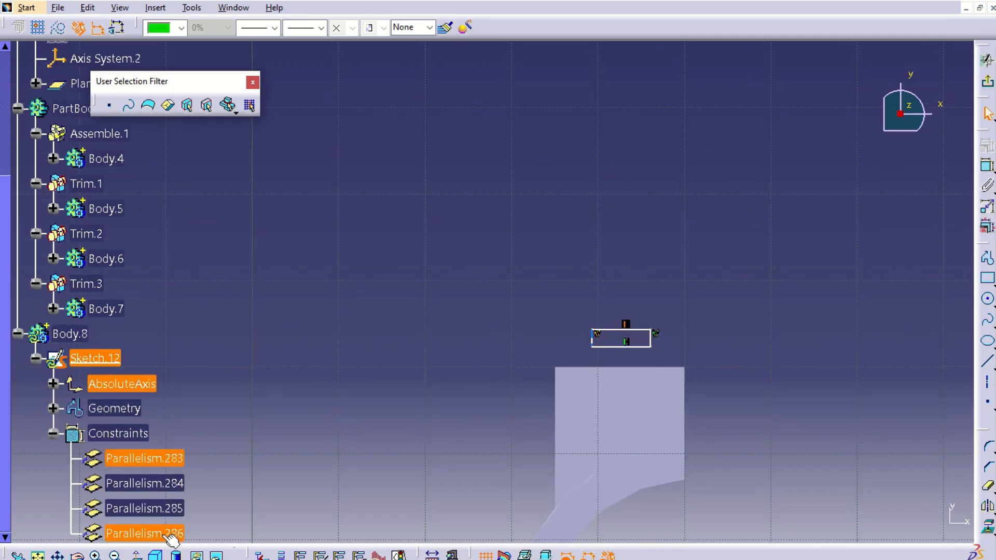
{"action": "left_click", "coordinate": [165, 537], "text": "shift"}
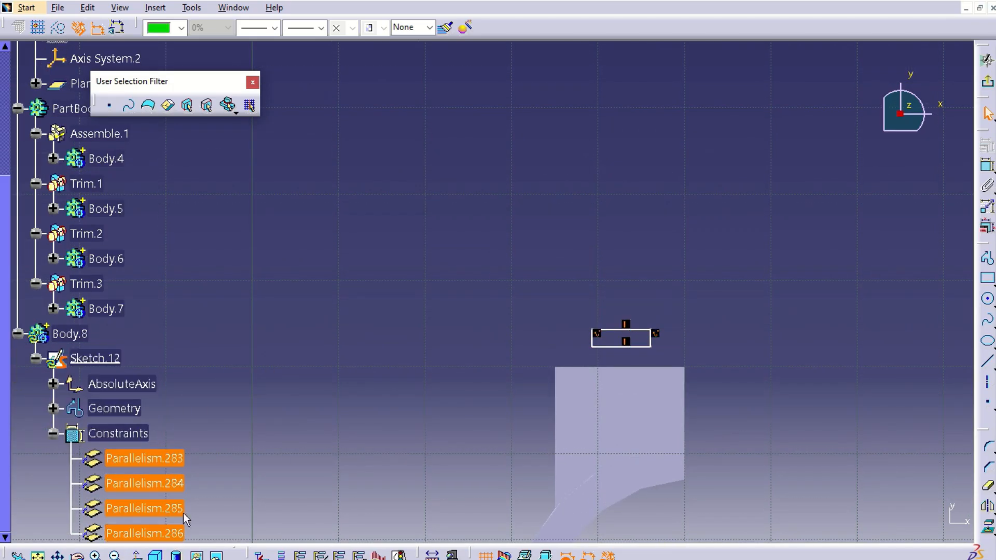
{"action": "left_click", "coordinate": [288, 459]}
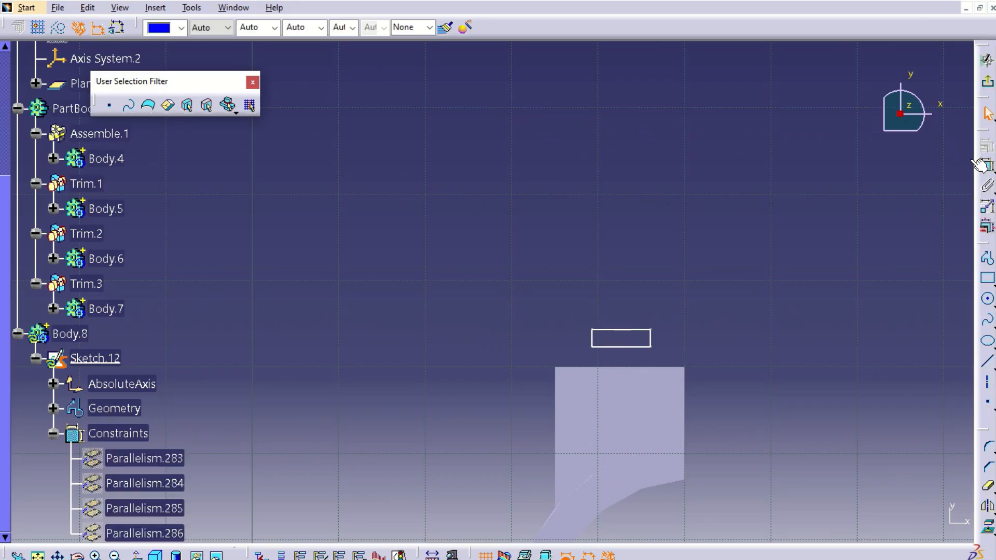
- Constrain the distance between the rectangle's two long sides to 3 mm
{"action": "left_click", "coordinate": [641, 330]}
{"action": "left_click", "coordinate": [642, 348]}
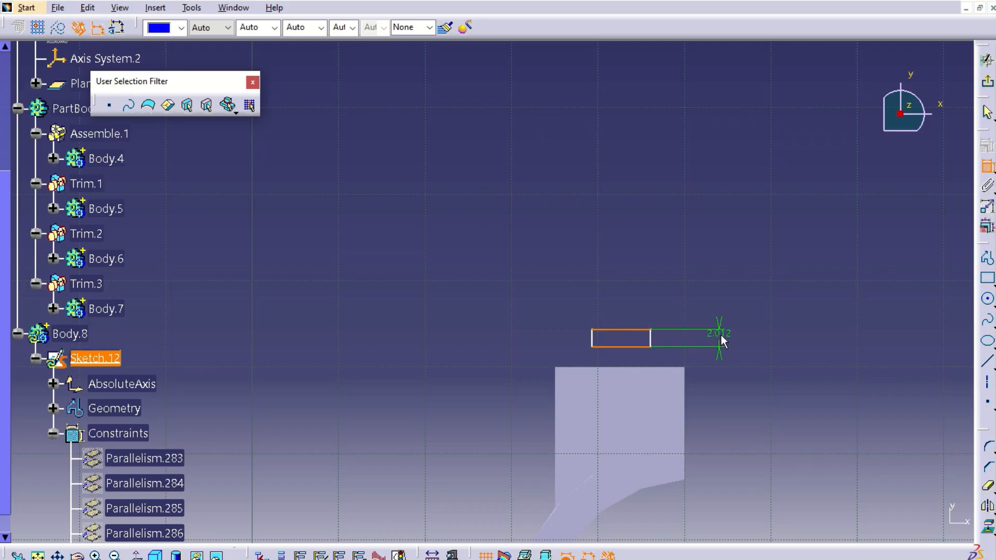
{"action": "left_click", "coordinate": [717, 306]}
{"action": "double_click", "coordinate": [719, 307]}
{"action": "type", "text": "3"}
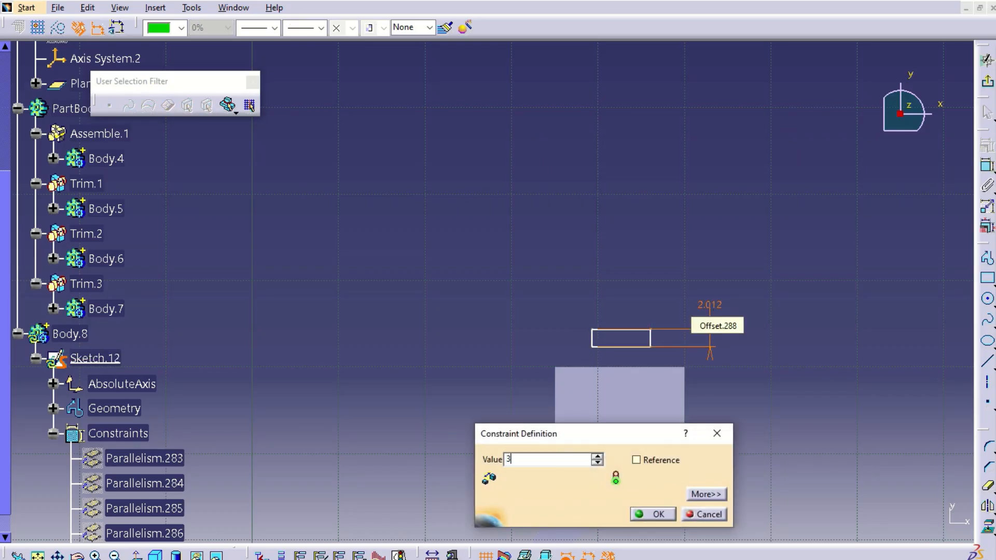
{"action": "key", "text": "Return"}
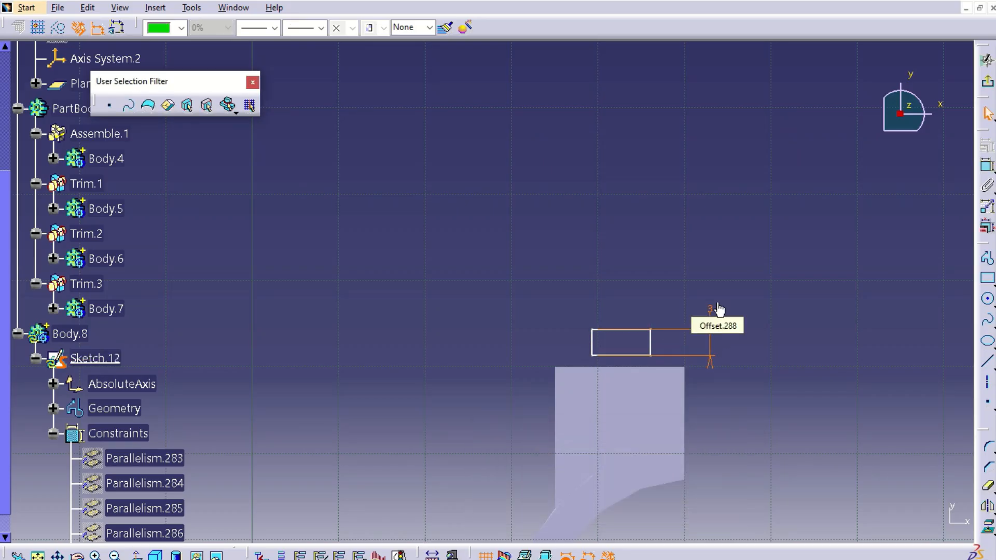
- Constrain the distance between the rectangle's two short sides to 9 mm
{"action": "left_click", "coordinate": [988, 165]}
{"action": "left_click", "coordinate": [650, 341]}
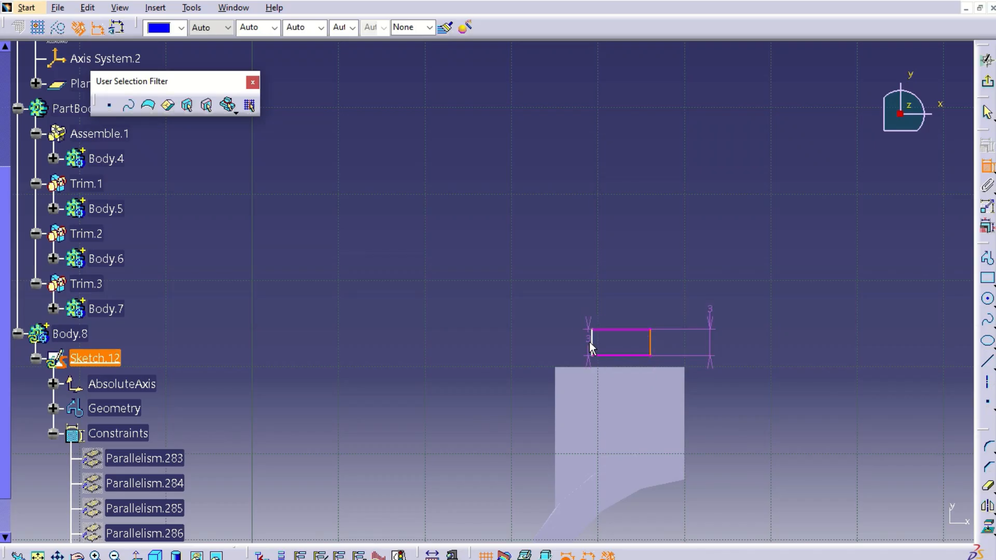
{"action": "left_click", "coordinate": [591, 343]}
{"action": "left_click", "coordinate": [624, 303]}
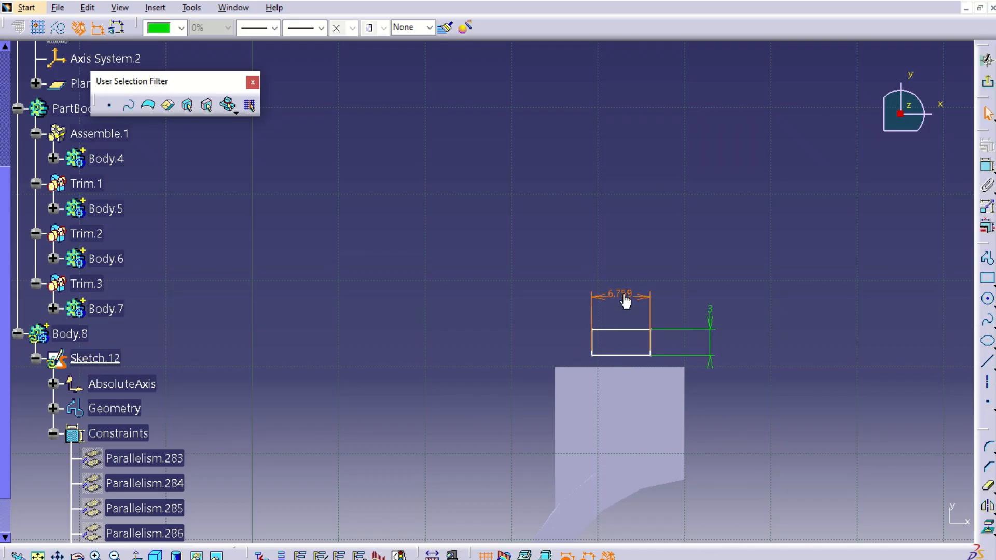
{"action": "double_click", "coordinate": [626, 301]}
{"action": "type", "text": "9"}
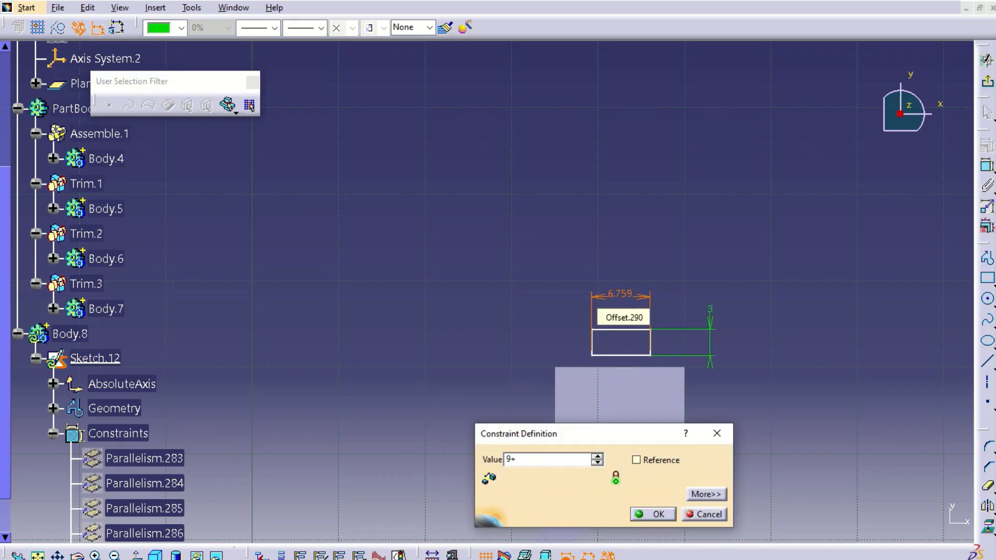
{"action": "type", "text": "+"}
{"action": "key", "text": "Return"}
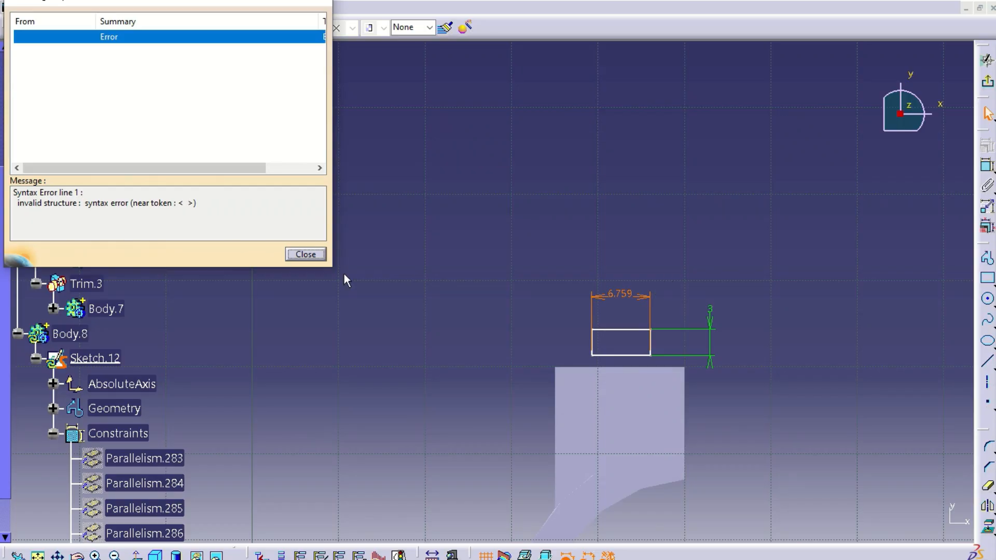
{"action": "left_click", "coordinate": [306, 254]}
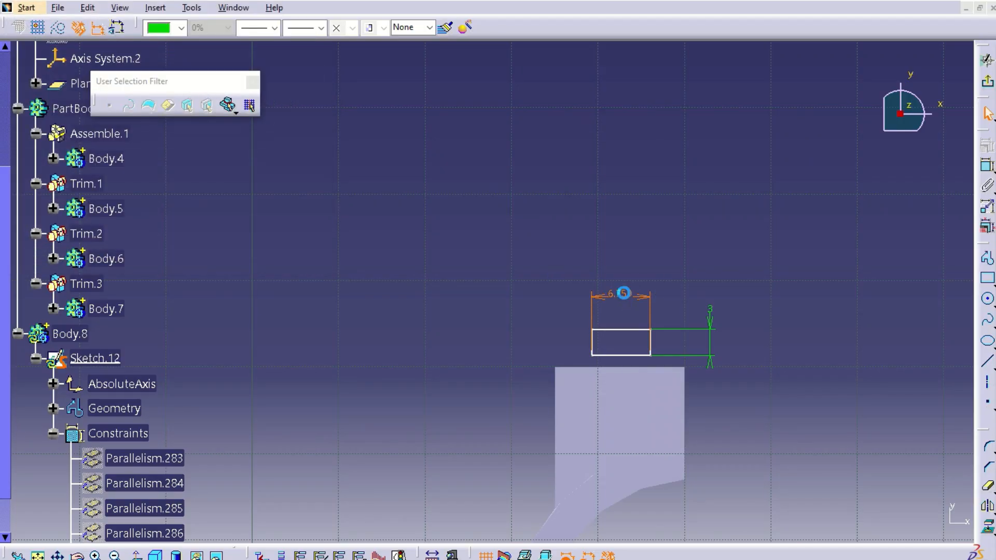
{"action": "double_click", "coordinate": [625, 294]}
{"action": "type", "text": "9"}
{"action": "key", "text": "Return"}
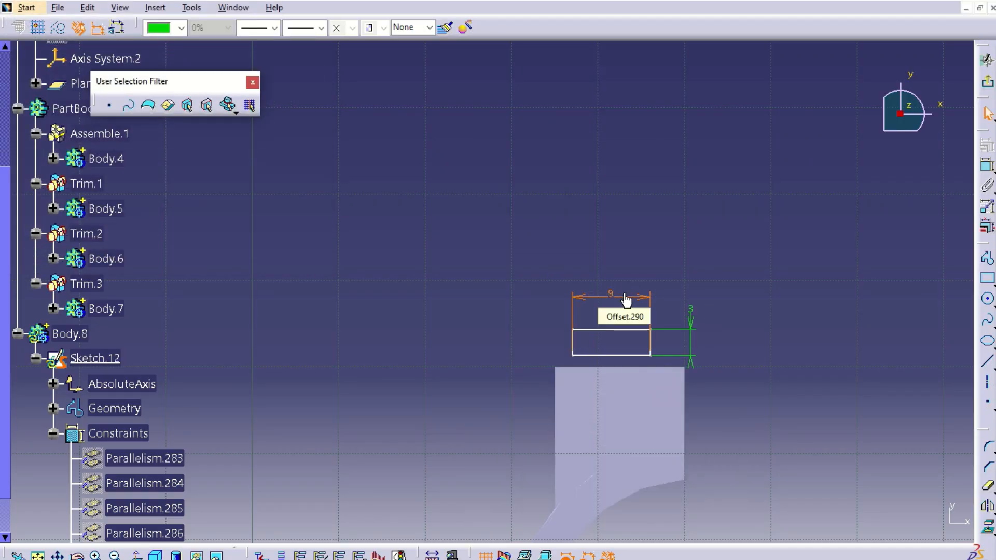
- Constrain the rectangle's short side nearest the big end's opening to 3 mm from the vertical reference line
{"action": "mouse_move", "coordinate": [836, 284]}
{"action": "middle_mouse_down"}
{"action": "mouse_move", "coordinate": [843, 247]}
{"action": "mouse_move", "coordinate": [831, 314]}
{"action": "middle_mouse_up"}
{"action": "mouse_move", "coordinate": [689, 320]}
{"action": "middle_mouse_down"}
{"action": "mouse_move", "coordinate": [817, 304]}
{"action": "mouse_move", "coordinate": [817, 322]}
{"action": "mouse_move", "coordinate": [841, 310]}
{"action": "middle_mouse_up"}
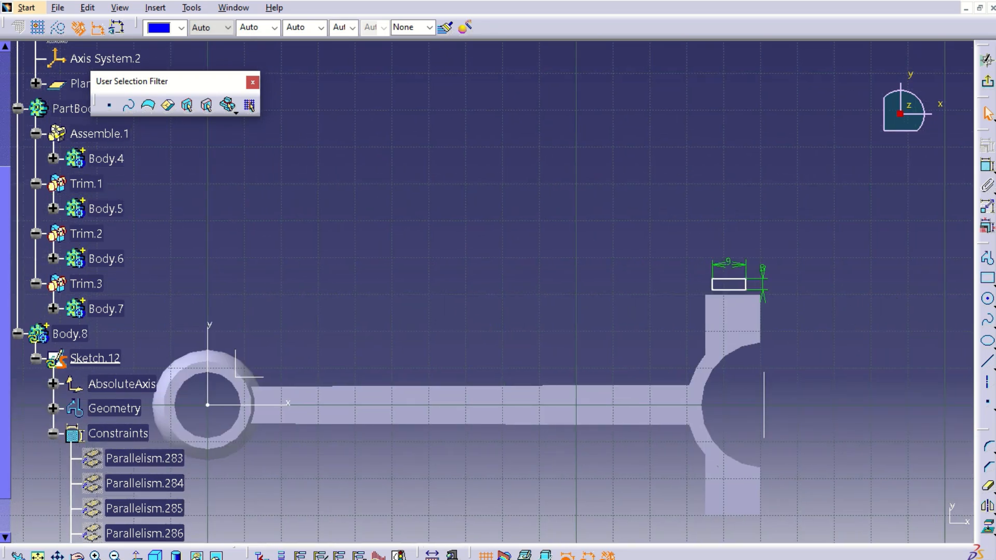
{"action": "left_click", "coordinate": [747, 285]}
{"action": "left_click", "coordinate": [765, 392]}
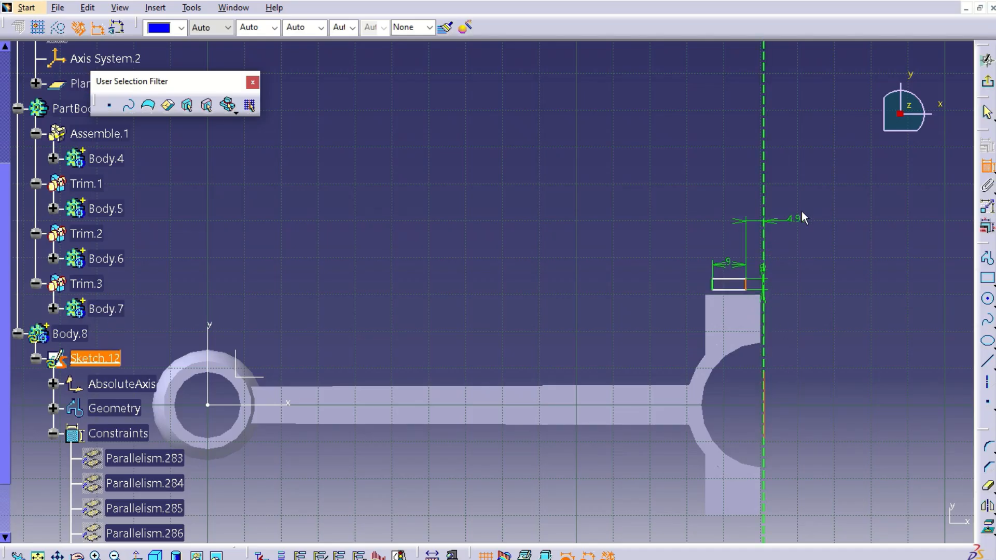
{"action": "left_click", "coordinate": [804, 207]}
{"action": "double_click", "coordinate": [807, 209]}
{"action": "type", "text": "3"}
{"action": "key", "text": "Return"}
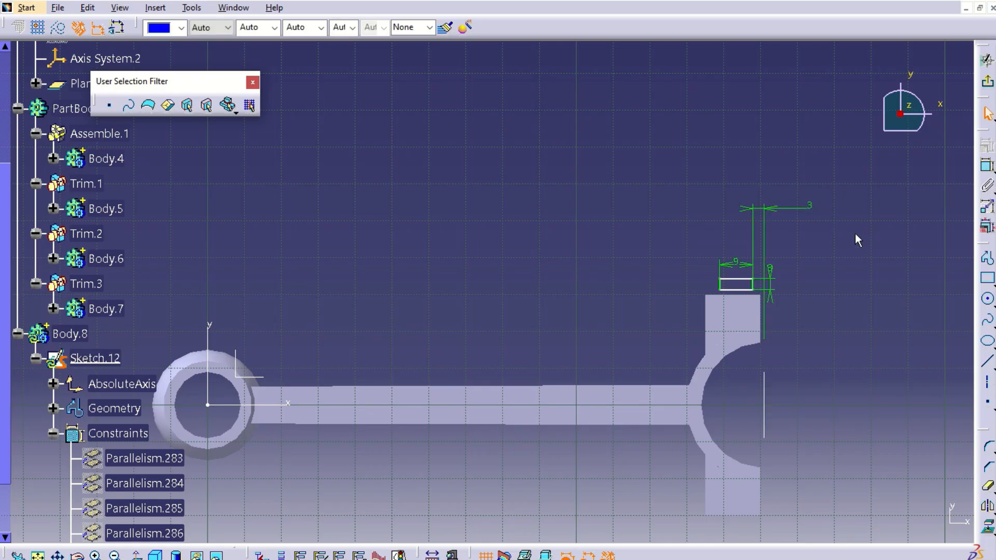
- Constrain the rectangle's upper long side to 30 mm from the horizontal axis of the rod
{"action": "left_click", "coordinate": [743, 279]}
{"action": "left_click", "coordinate": [267, 406]}
{"action": "left_click", "coordinate": [344, 325]}
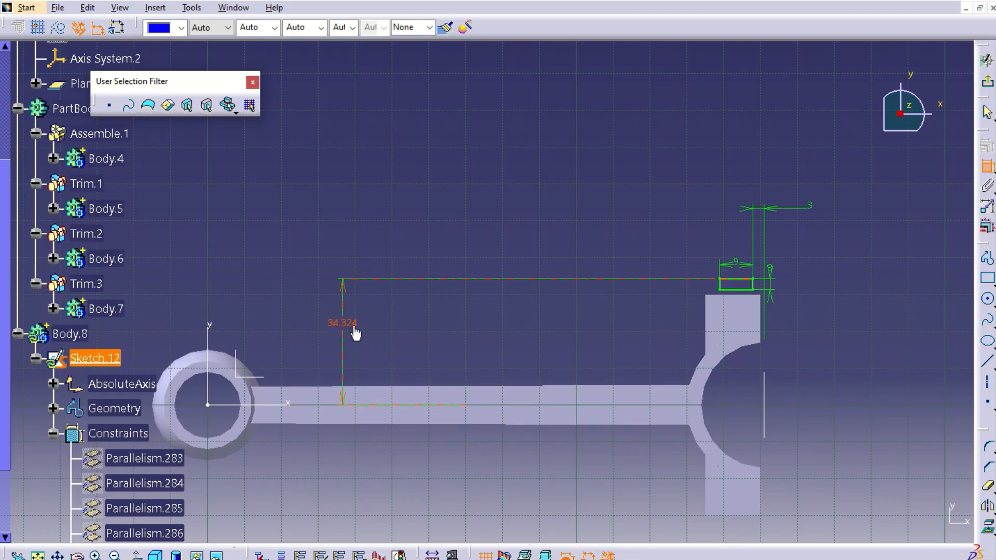
{"action": "double_click", "coordinate": [355, 329]}
{"action": "type", "text": "3"}
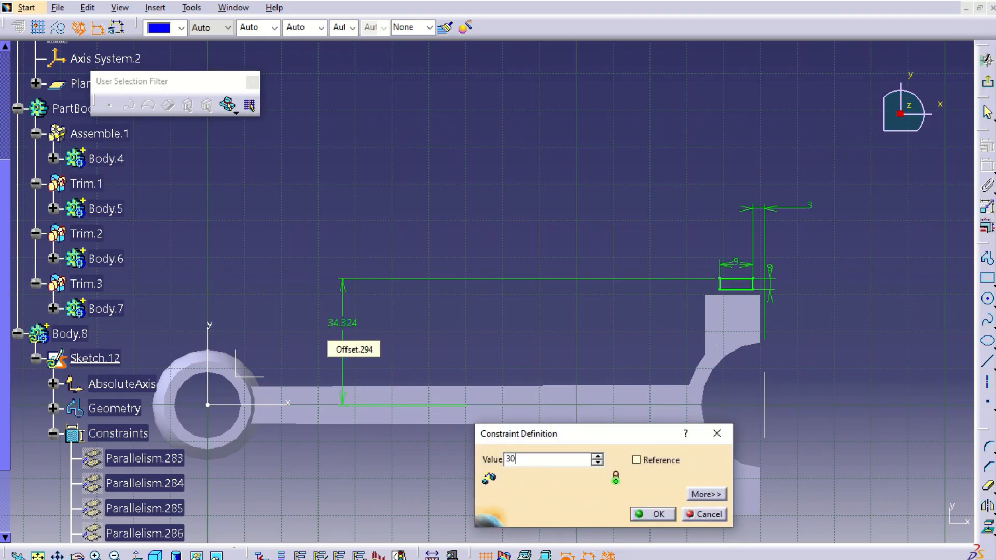
{"action": "type", "text": "0"}
{"action": "key", "text": "Return"}
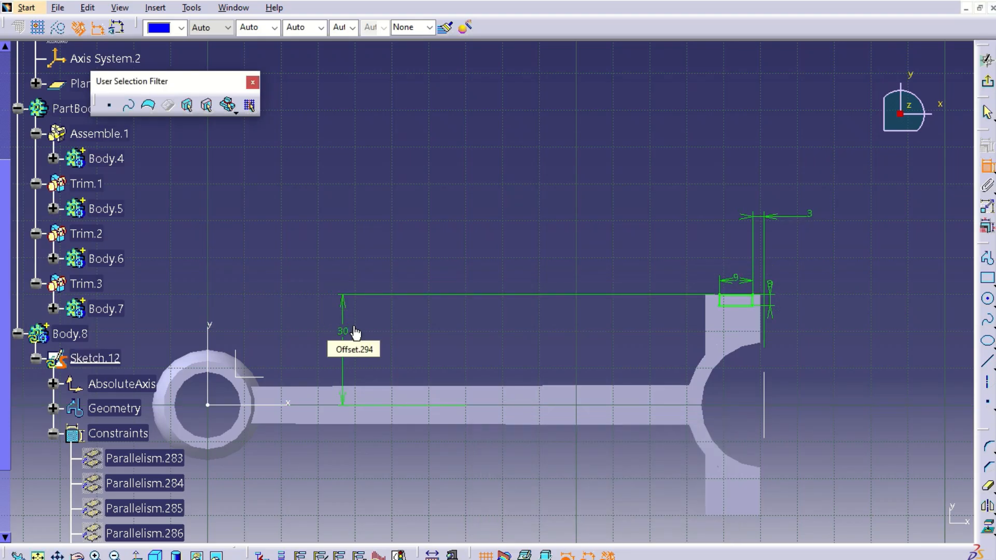
- Exit the recess sketch and pad it with first and second limits of 8 mm each
{"action": "left_click", "coordinate": [988, 83]}
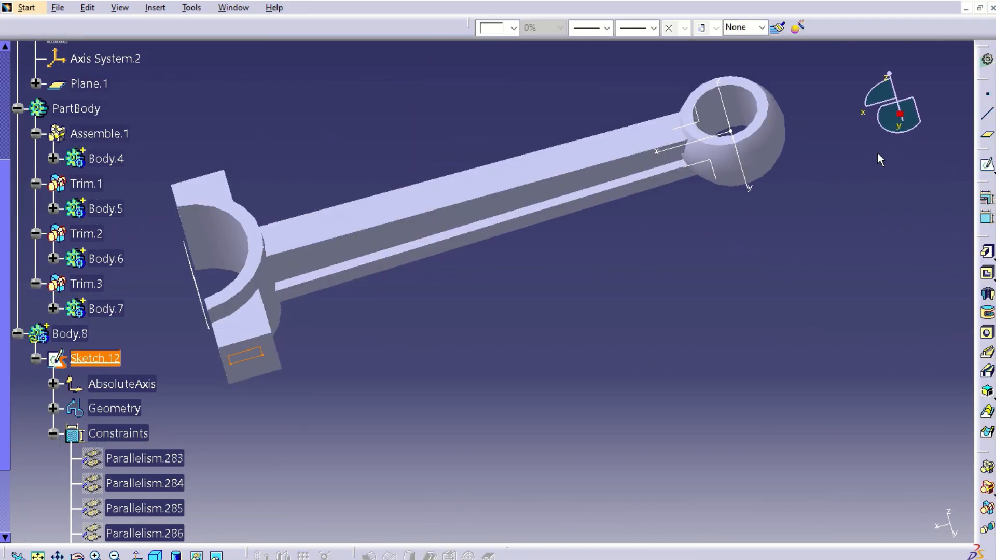
{"action": "left_click", "coordinate": [987, 253]}
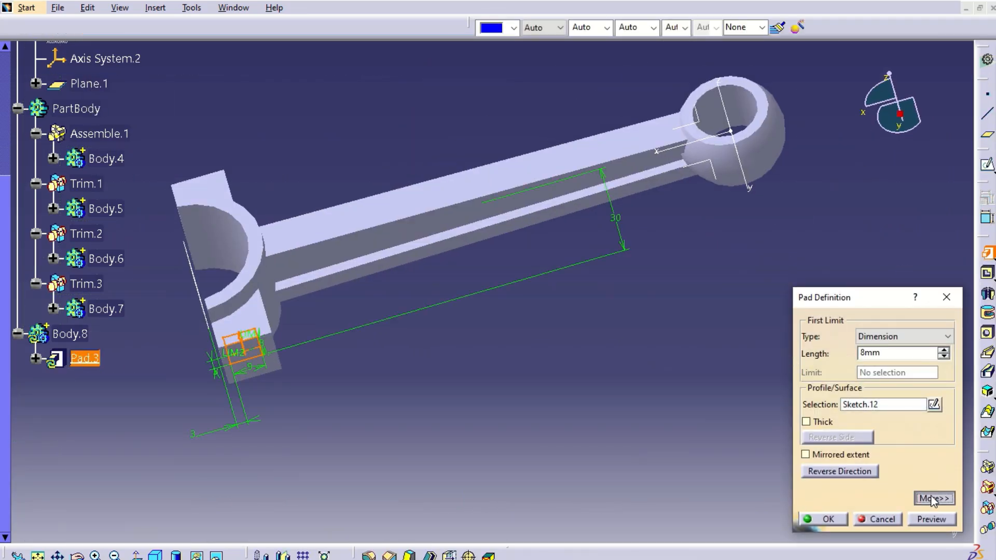
{"action": "left_click", "coordinate": [934, 498]}
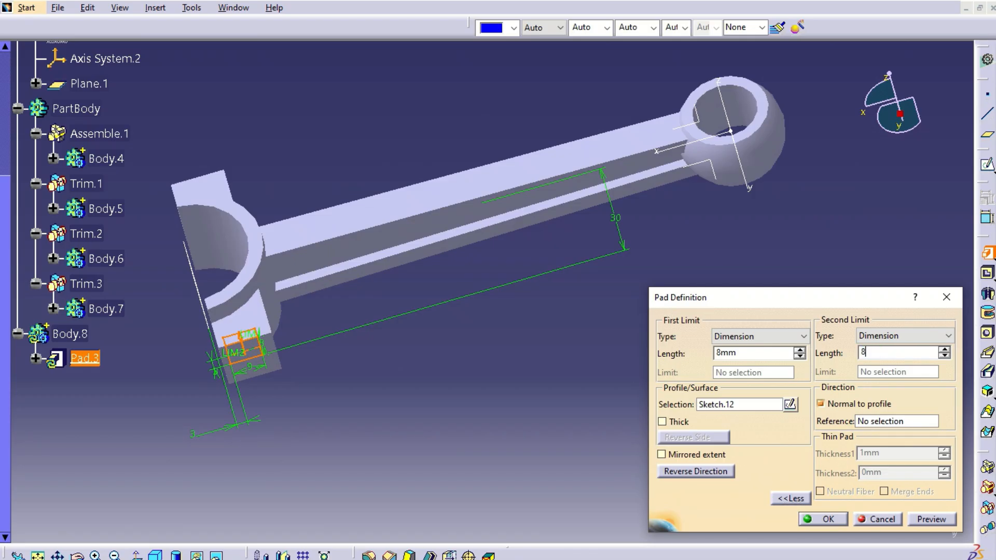
{"action": "left_click", "coordinate": [829, 520]}
- Mirror the recess pad about the ZX plane of Axis System.2 onto the opposite bolt lug
{"action": "middle_click_drag", "start_coordinate": [478, 345], "coordinate": [696, 409]}
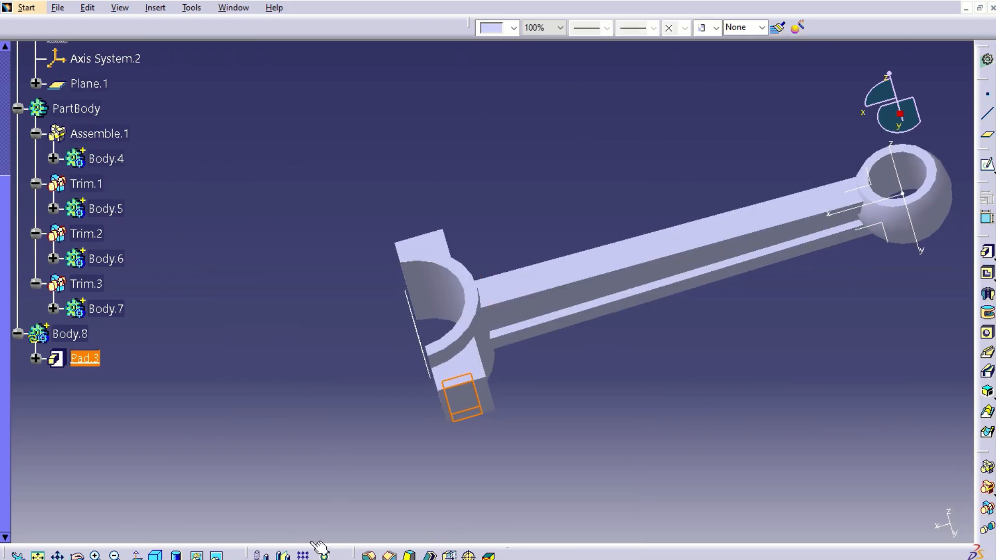
{"action": "left_click", "coordinate": [284, 555]}
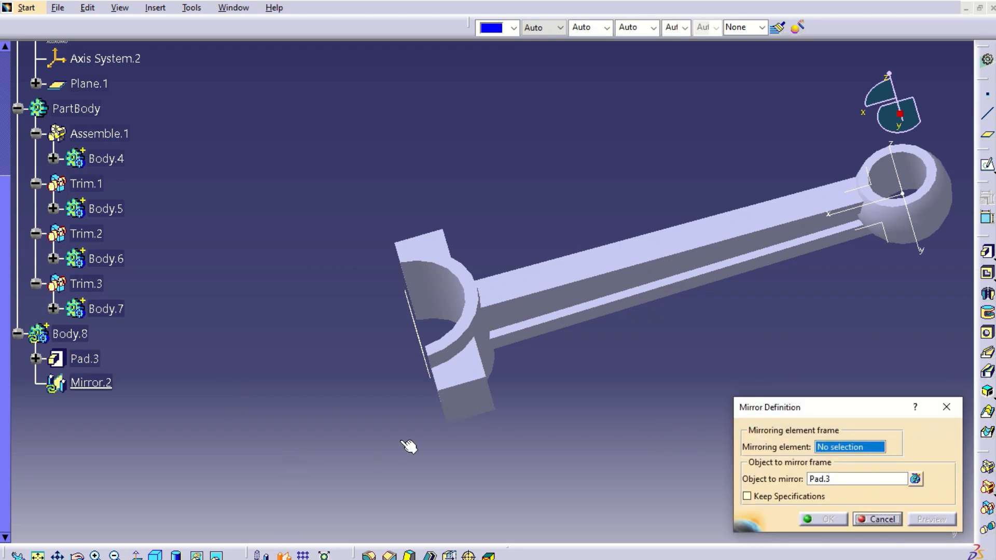
{"action": "left_click", "coordinate": [867, 192]}
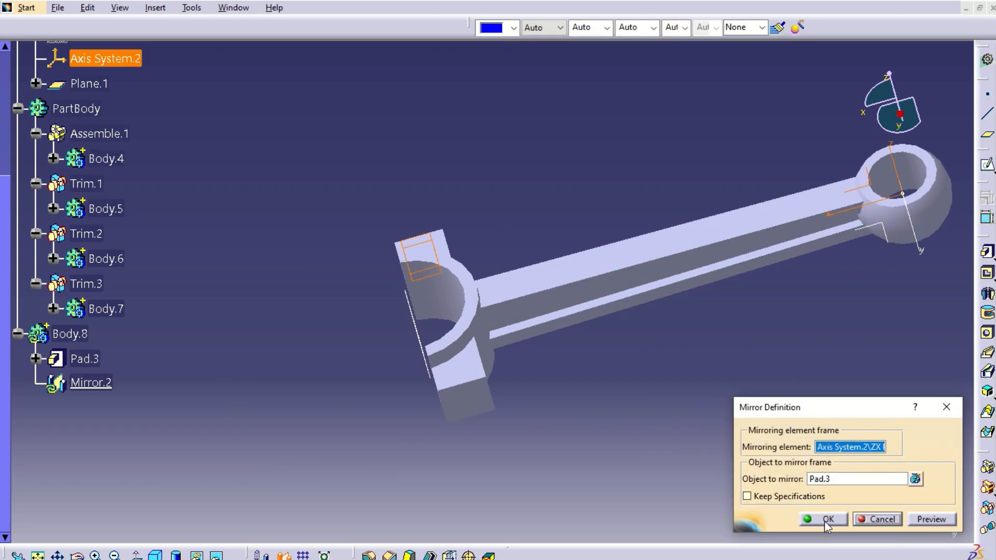
{"action": "left_click", "coordinate": [825, 519]}
- Remove Body.8 from PartBody to cut the recesses into both bolt lugs
{"action": "left_click", "coordinate": [53, 336]}
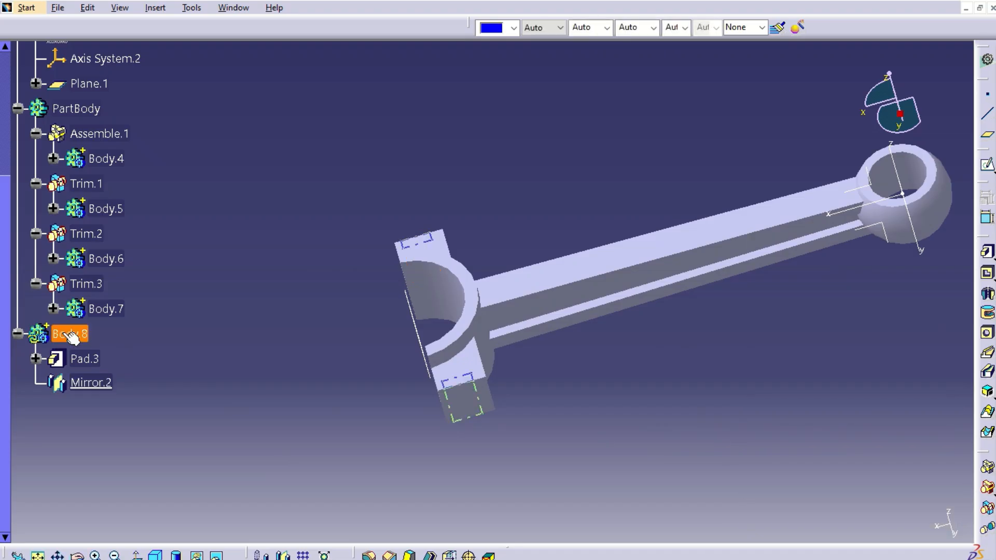
{"action": "right_click", "coordinate": [65, 332]}
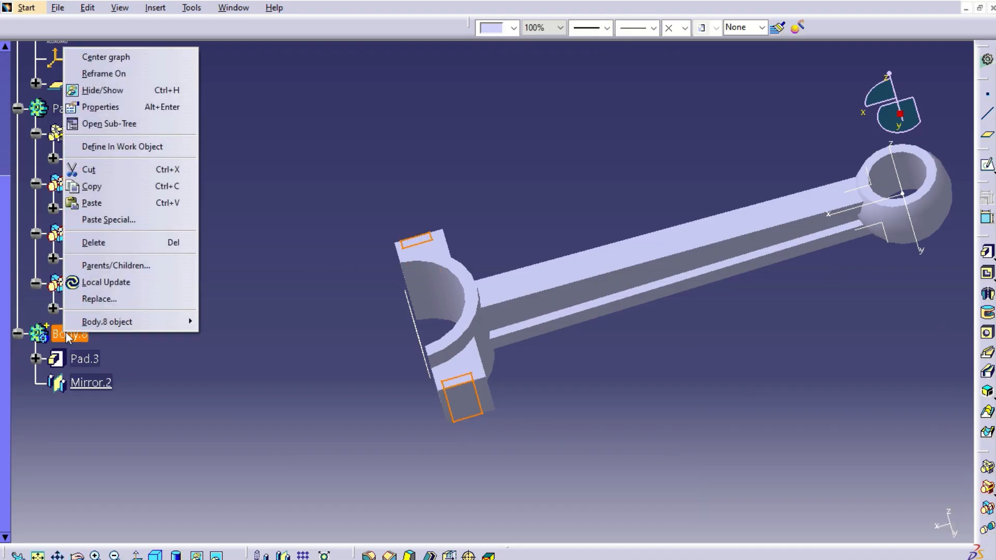
{"action": "mouse_move", "coordinate": [134, 325]}
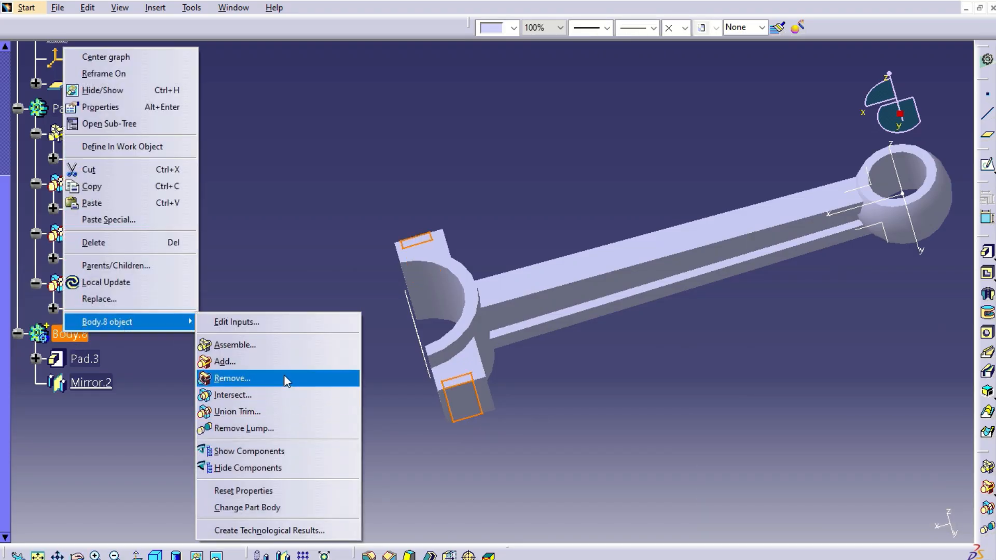
{"action": "left_click", "coordinate": [259, 378]}
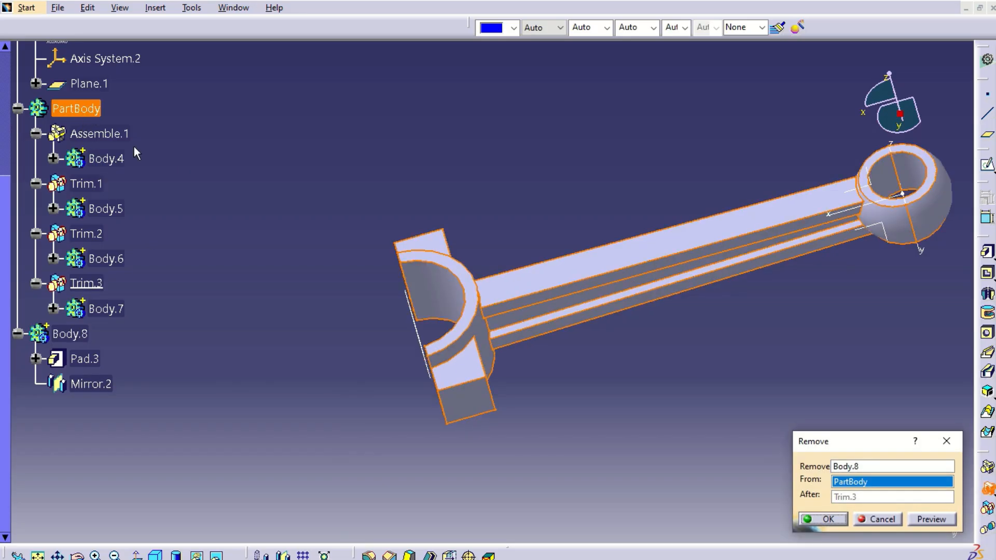
{"action": "left_click", "coordinate": [918, 520]}
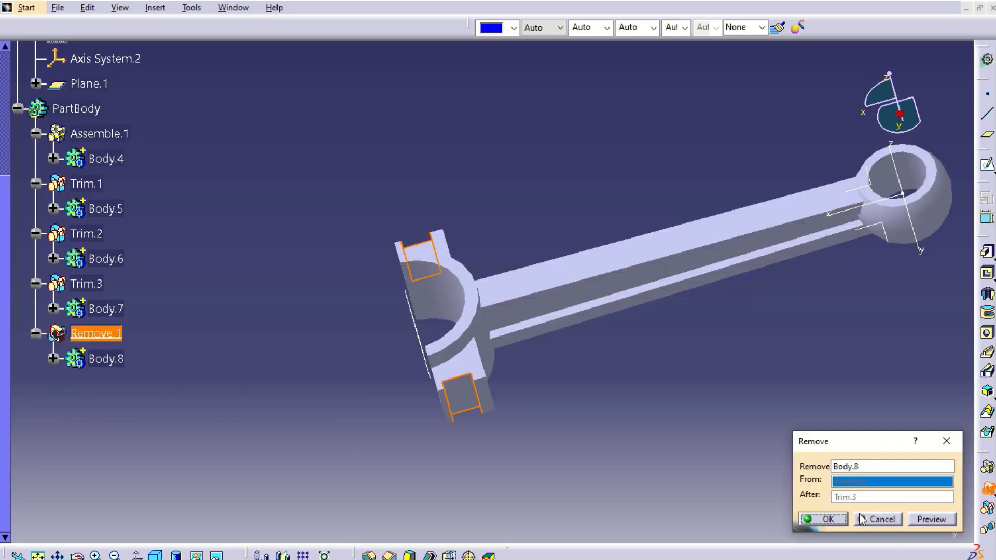
{"action": "left_click", "coordinate": [829, 519]}
- Set PartBody as the in-work object
{"action": "middle_click_drag", "start_coordinate": [611, 375], "coordinate": [429, 328]}
{"action": "right_click", "coordinate": [87, 108]}
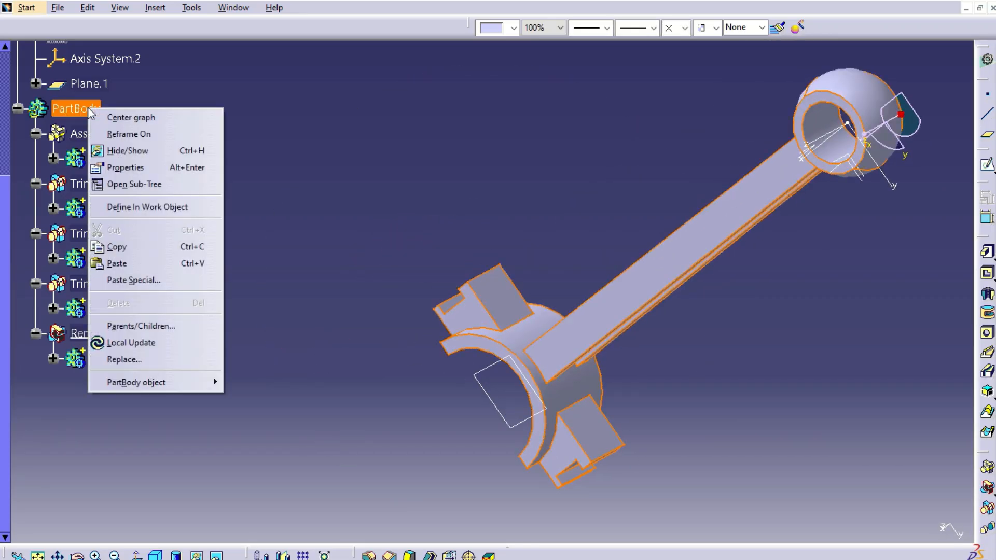
{"action": "mouse_move", "coordinate": [169, 383]}
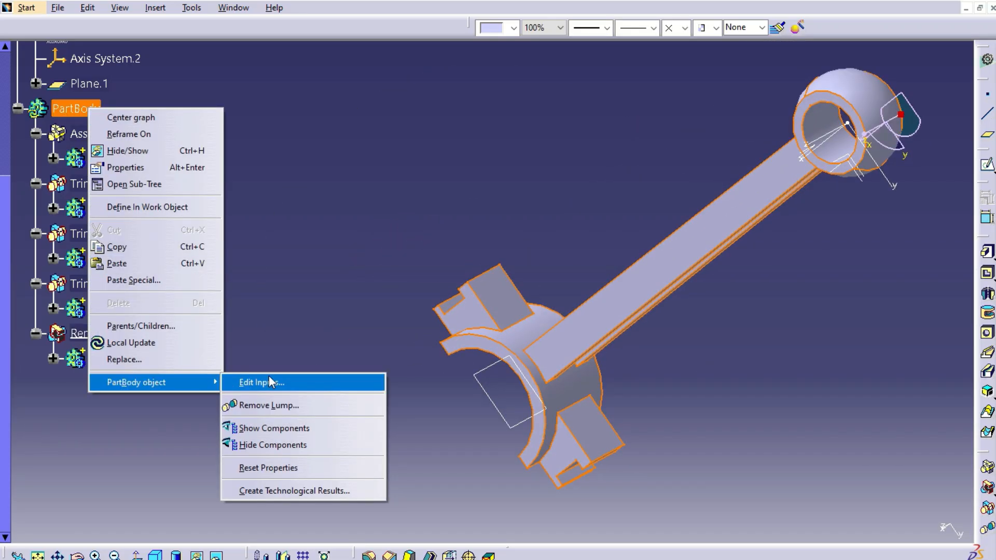
{"action": "left_click", "coordinate": [177, 207]}
- Define a 9 mm diameter Up To Last hole on the bolt lug's outer face and open its positioning sketch
{"action": "mouse_move", "coordinate": [275, 224]}
{"action": "middle_mouse_down"}
{"action": "mouse_move", "coordinate": [235, 260]}
{"action": "mouse_move", "coordinate": [249, 259]}
{"action": "mouse_move", "coordinate": [272, 224]}
{"action": "middle_mouse_up"}
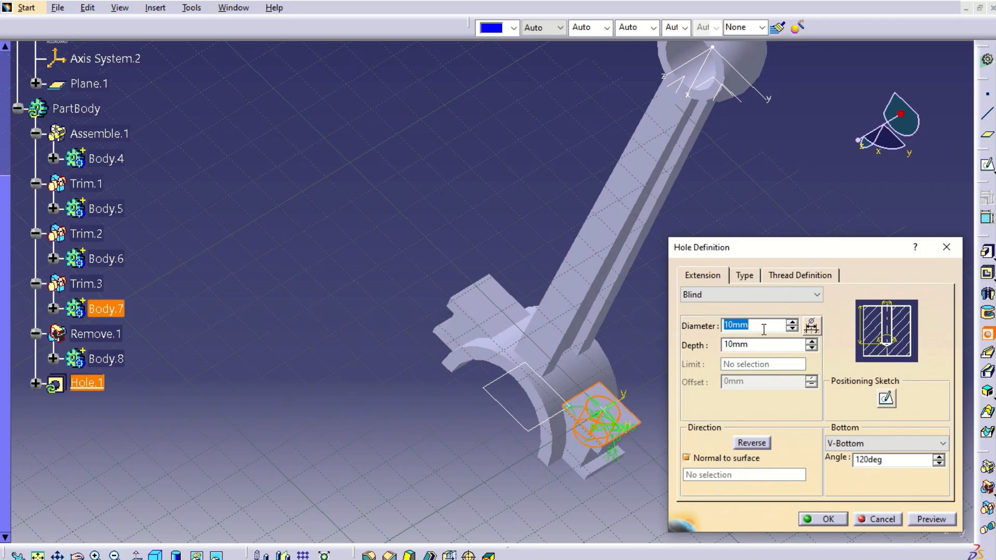
{"action": "type", "text": "9"}
{"action": "key", "text": "Tab"}
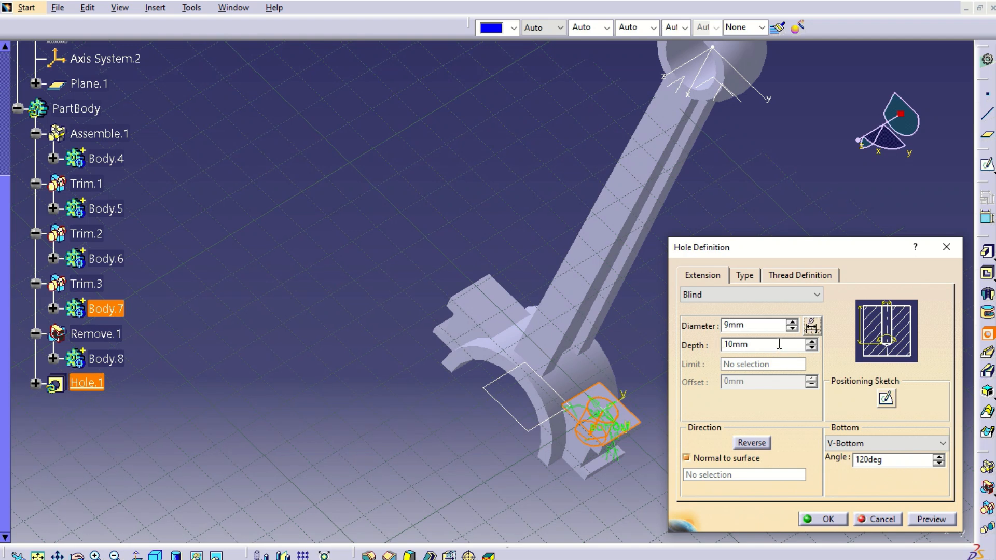
{"action": "left_click", "coordinate": [816, 297]}
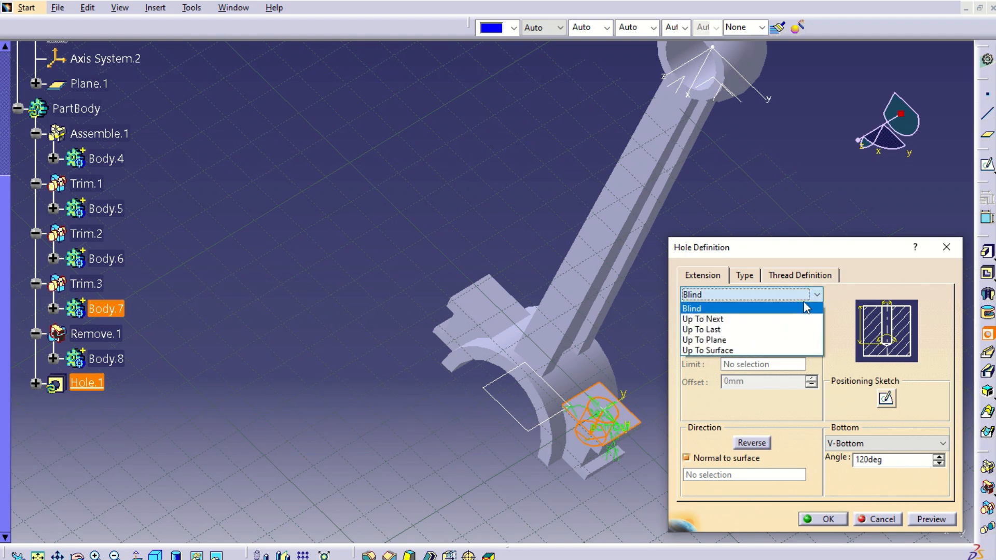
{"action": "left_click", "coordinate": [746, 332]}
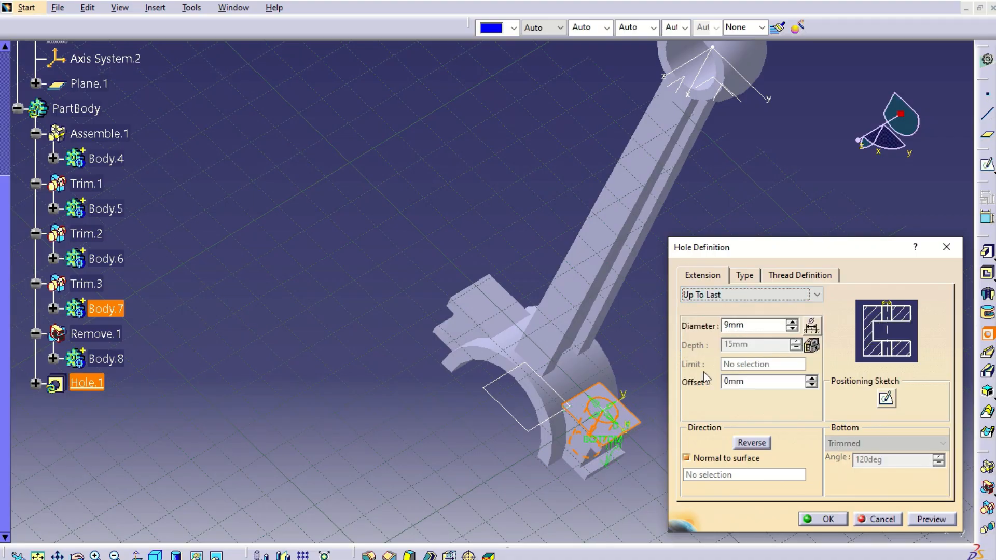
{"action": "left_click", "coordinate": [887, 399]}
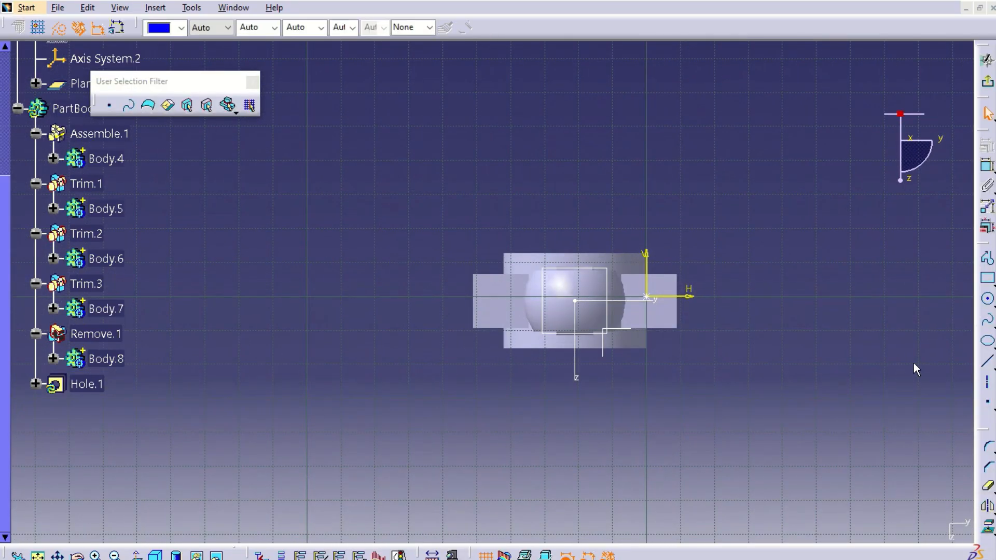
{"action": "left_click_drag", "start_coordinate": [634, 196], "coordinate": [718, 315]}
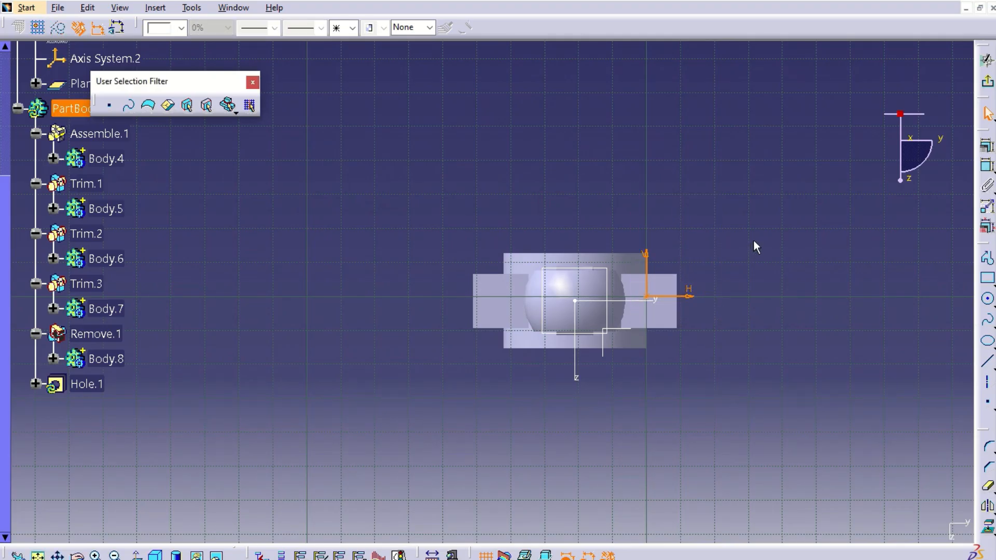
{"action": "left_click", "coordinate": [758, 247]}
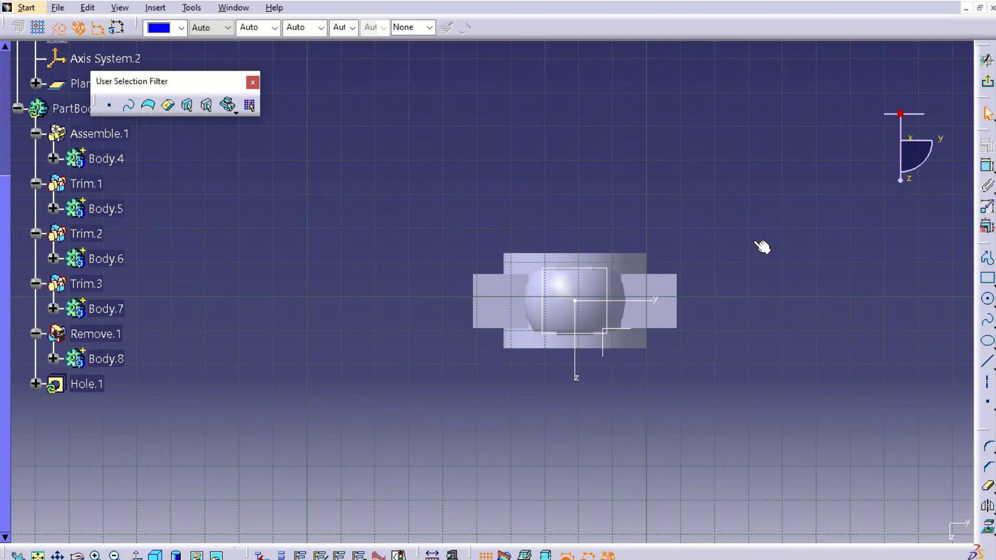
{"action": "key", "text": "ctrl+z"}
- Hide the H and V axes in the hole's positioning sketch, leaving the centre point shown
{"action": "left_click", "coordinate": [676, 239]}
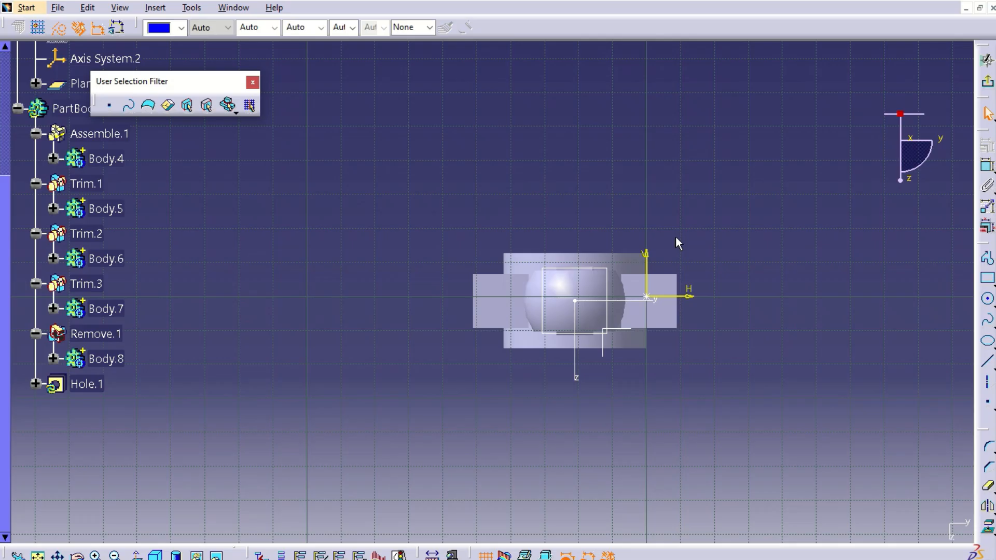
{"action": "left_click", "coordinate": [647, 261]}
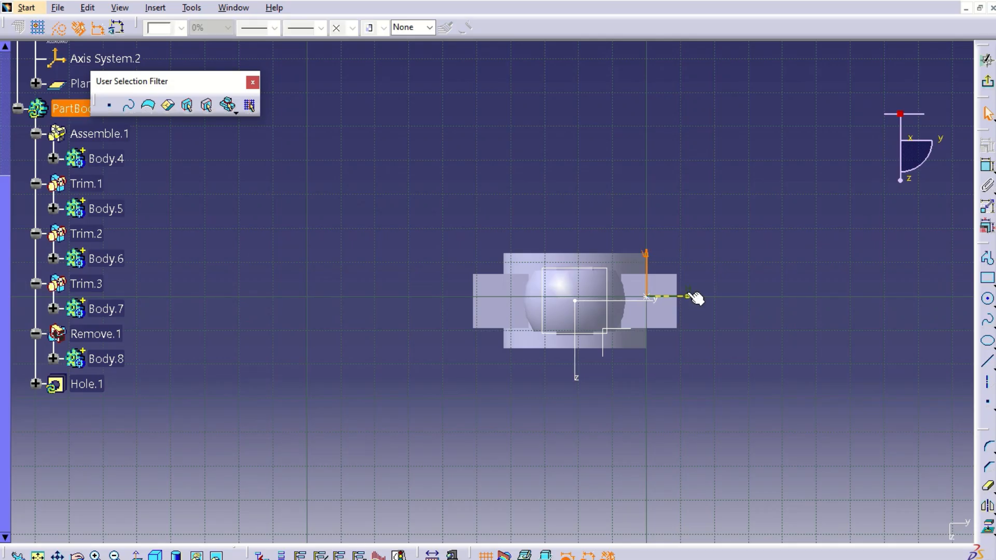
{"action": "left_click", "coordinate": [770, 233]}
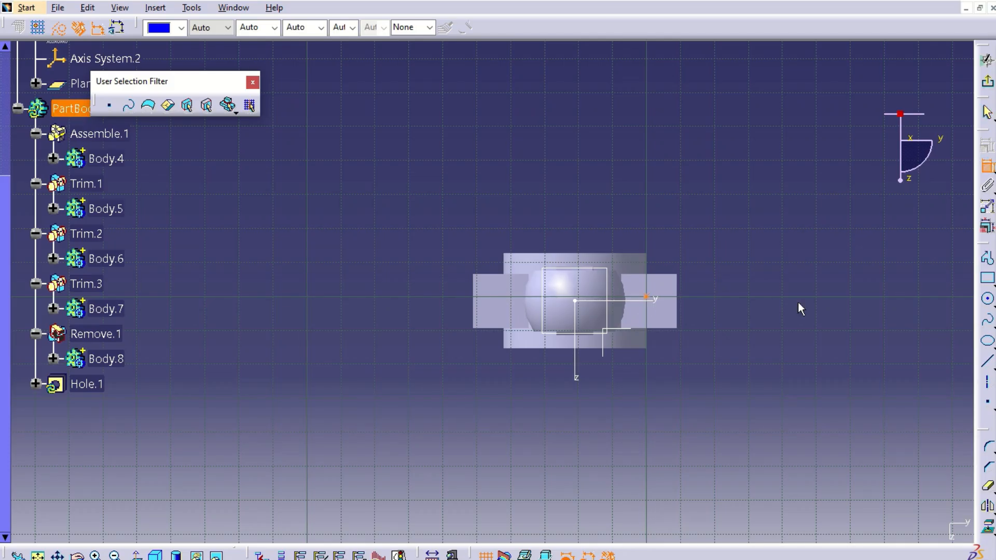
- Check the bolt hole spacing in the reference drawing and constrain the hole's centre point to 22 mm from the z axis
{"action": "left_click", "coordinate": [577, 366]}
{"action": "left_click", "coordinate": [621, 177]}
{"action": "double_click", "coordinate": [627, 178]}
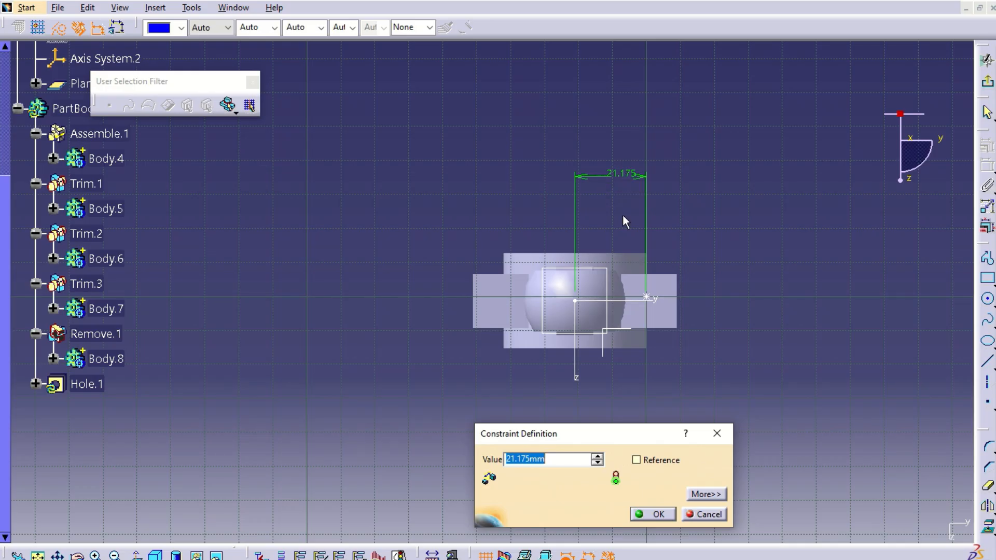
{"action": "key", "text": "alt+Tab"}
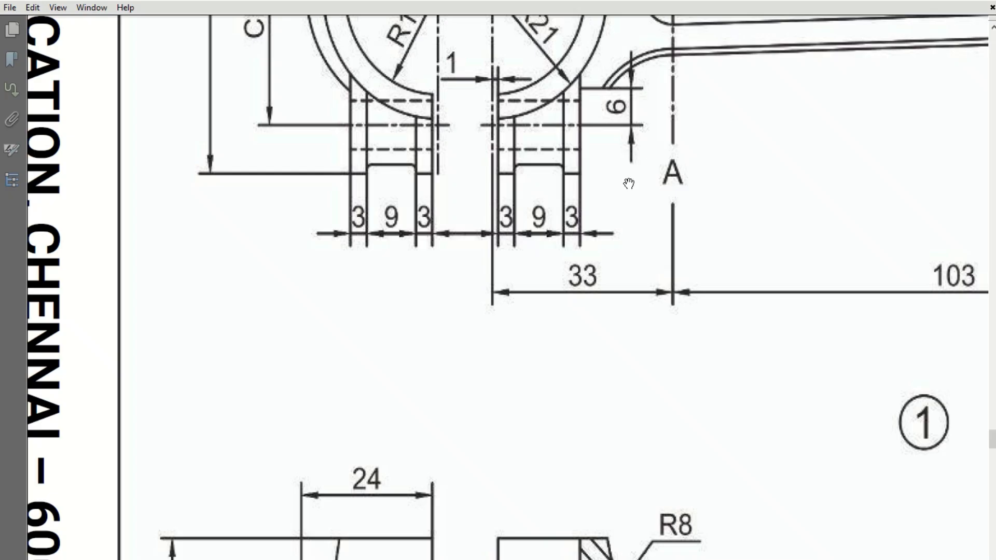
{"action": "left_click_drag", "start_coordinate": [628, 191], "coordinate": [613, 348]}
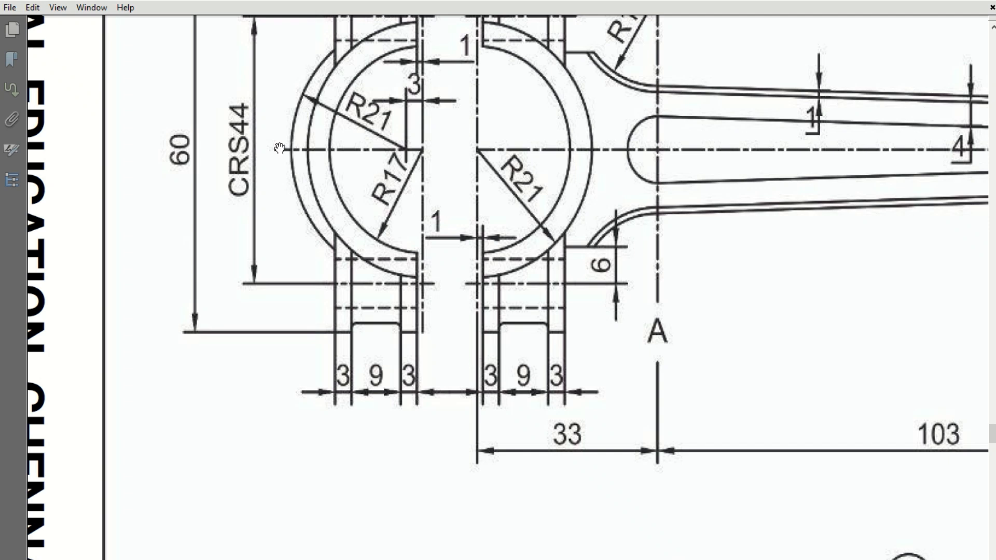
{"action": "left_click_drag", "start_coordinate": [577, 292], "coordinate": [592, 365]}
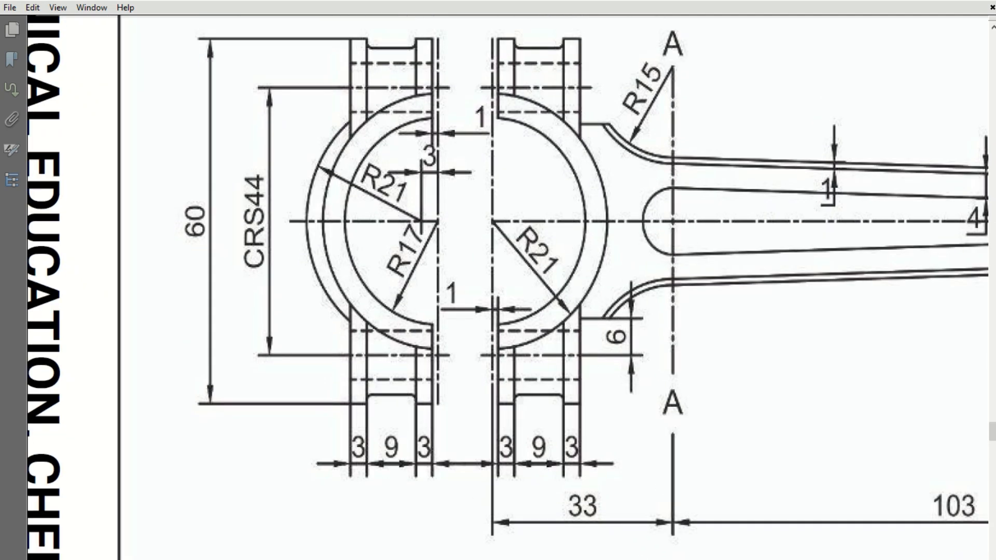
{"action": "key", "text": "alt+Tab"}
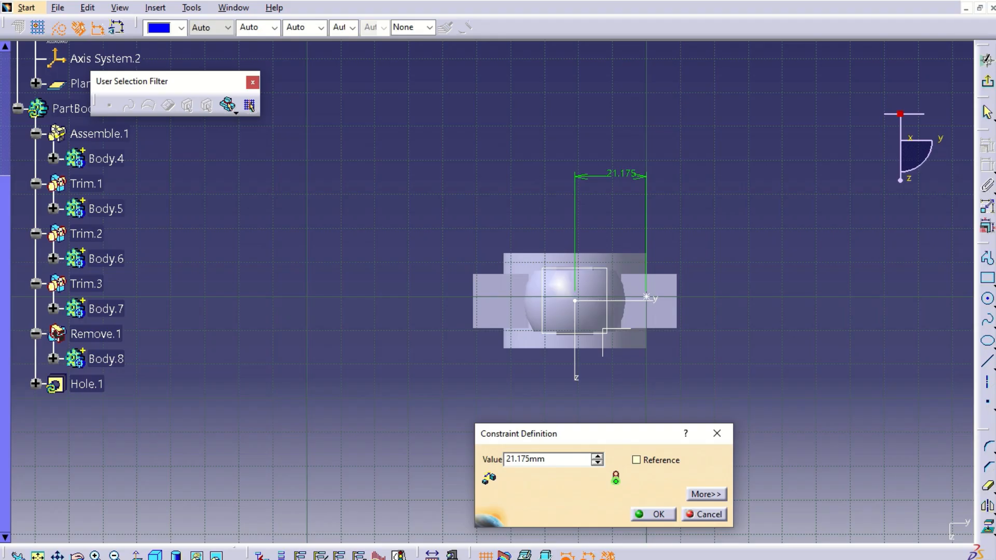
{"action": "double_click", "coordinate": [564, 460]}
{"action": "type", "text": "22"}
{"action": "key", "text": "Return"}
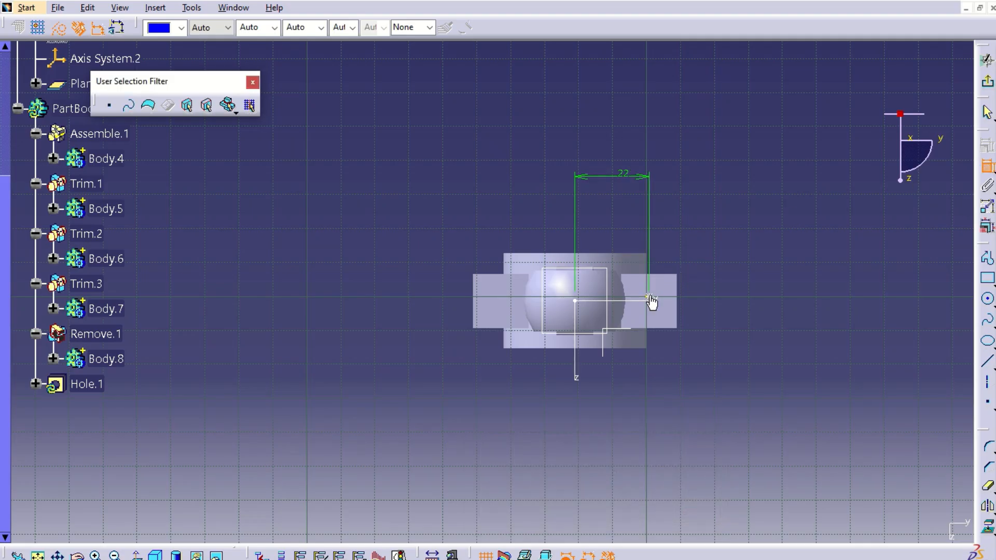
- Make the hole's centre point coincident with the y axis, leave the sketch and create the bolt hole
{"action": "left_click", "coordinate": [649, 300]}
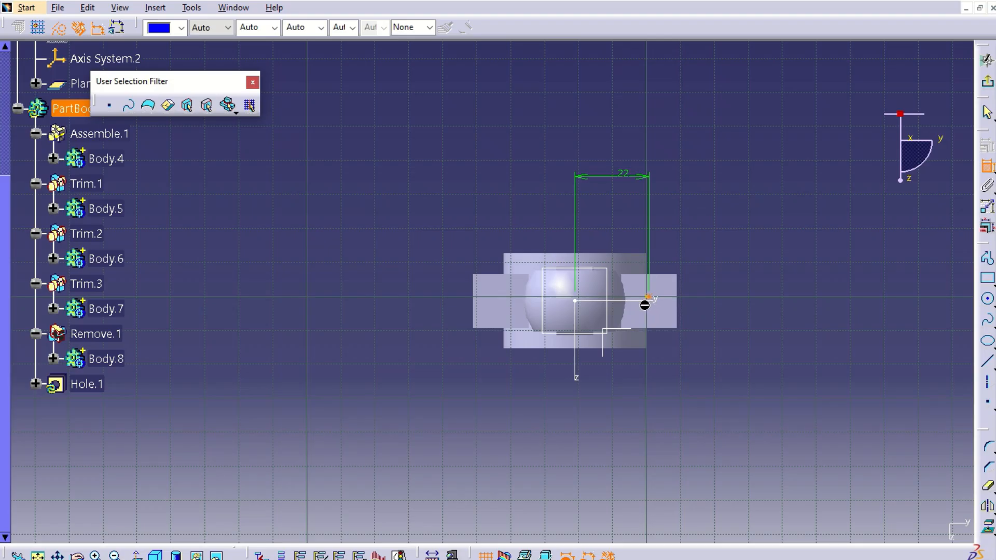
{"action": "left_click", "coordinate": [645, 298]}
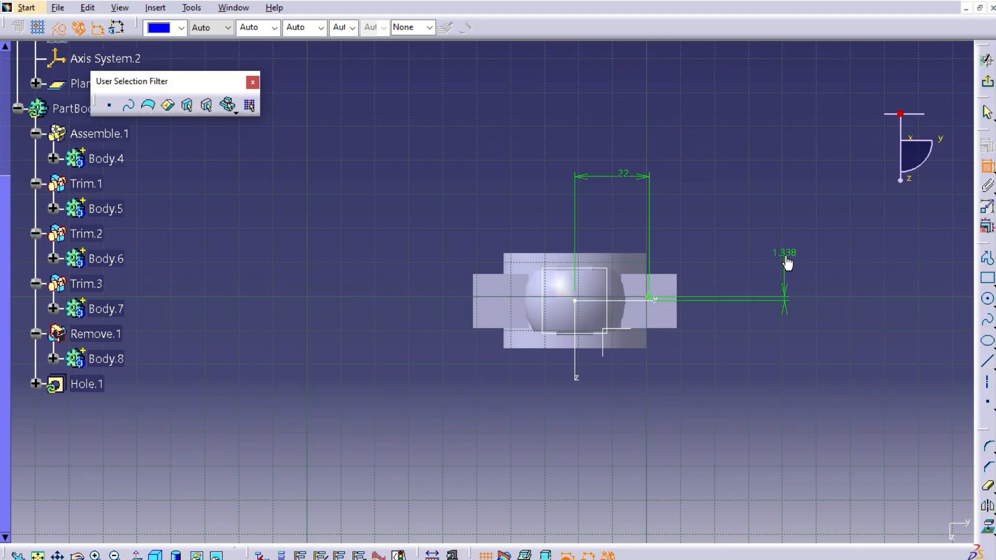
{"action": "right_click", "coordinate": [787, 264]}
{"action": "left_click", "coordinate": [836, 397]}
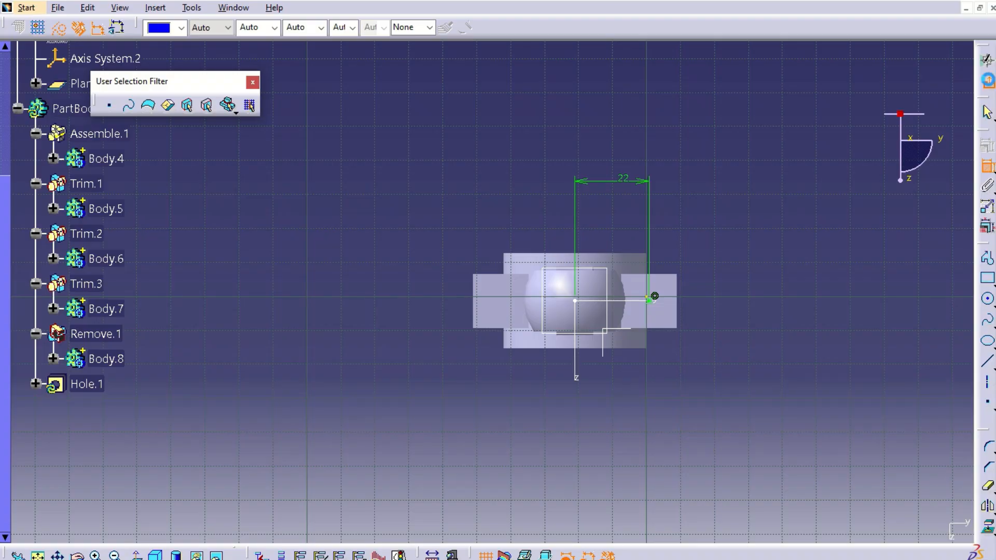
{"action": "left_click", "coordinate": [937, 522]}
{"action": "left_click", "coordinate": [829, 519]}
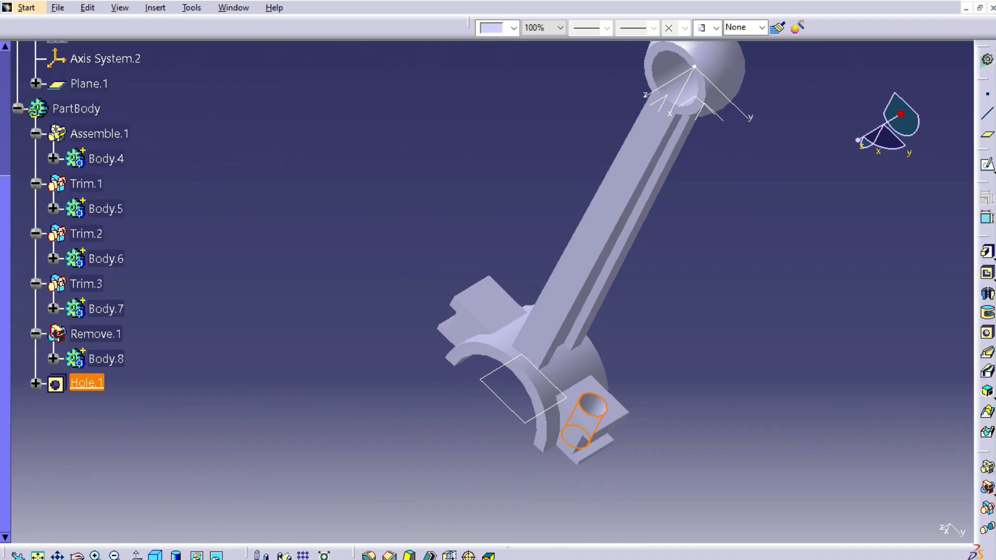
- Mirror the bolt hole about the rod's central plane onto the opposite lug
{"action": "left_click", "coordinate": [282, 555]}
{"action": "left_click", "coordinate": [672, 108]}
{"action": "left_click", "coordinate": [827, 518]}
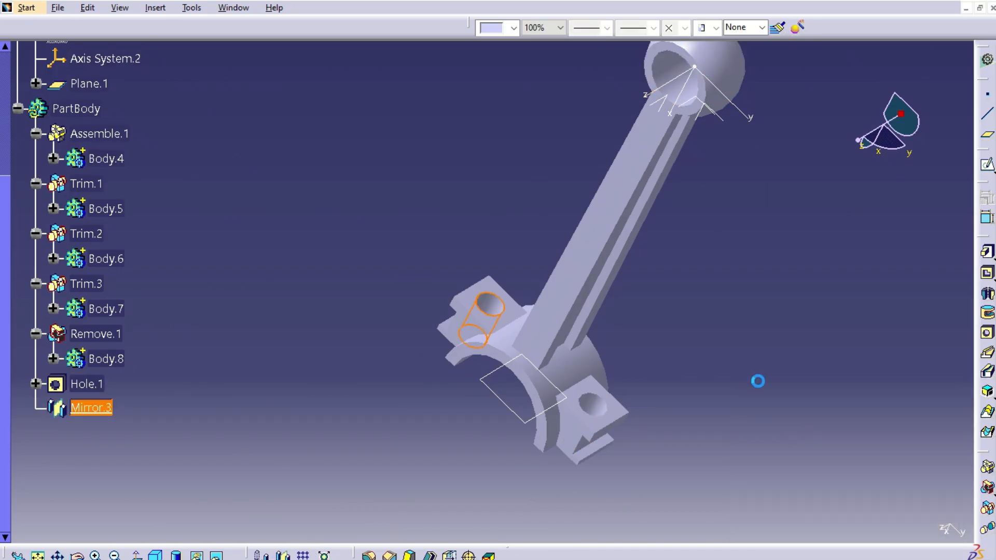
- Examine the big end and check the fillet radii between shank and big end in the reference drawing
{"action": "mouse_move", "coordinate": [638, 338]}
{"action": "middle_mouse_down"}
{"action": "mouse_move", "coordinate": [585, 312]}
{"action": "mouse_move", "coordinate": [643, 289]}
{"action": "mouse_move", "coordinate": [576, 351]}
{"action": "mouse_move", "coordinate": [592, 217]}
{"action": "mouse_move", "coordinate": [541, 179]}
{"action": "mouse_move", "coordinate": [531, 274]}
{"action": "mouse_move", "coordinate": [549, 251]}
{"action": "mouse_move", "coordinate": [509, 294]}
{"action": "mouse_move", "coordinate": [632, 331]}
{"action": "mouse_move", "coordinate": [674, 322]}
{"action": "mouse_move", "coordinate": [516, 293]}
{"action": "mouse_move", "coordinate": [535, 289]}
{"action": "mouse_move", "coordinate": [552, 236]}
{"action": "mouse_move", "coordinate": [481, 195]}
{"action": "mouse_move", "coordinate": [474, 172]}
{"action": "mouse_move", "coordinate": [405, 247]}
{"action": "mouse_move", "coordinate": [394, 239]}
{"action": "mouse_move", "coordinate": [454, 265]}
{"action": "mouse_move", "coordinate": [519, 363]}
{"action": "mouse_move", "coordinate": [522, 353]}
{"action": "middle_mouse_up"}
{"action": "middle_click_drag", "start_coordinate": [541, 397], "coordinate": [602, 264]}
{"action": "middle_click_drag", "start_coordinate": [537, 267], "coordinate": [534, 267]}
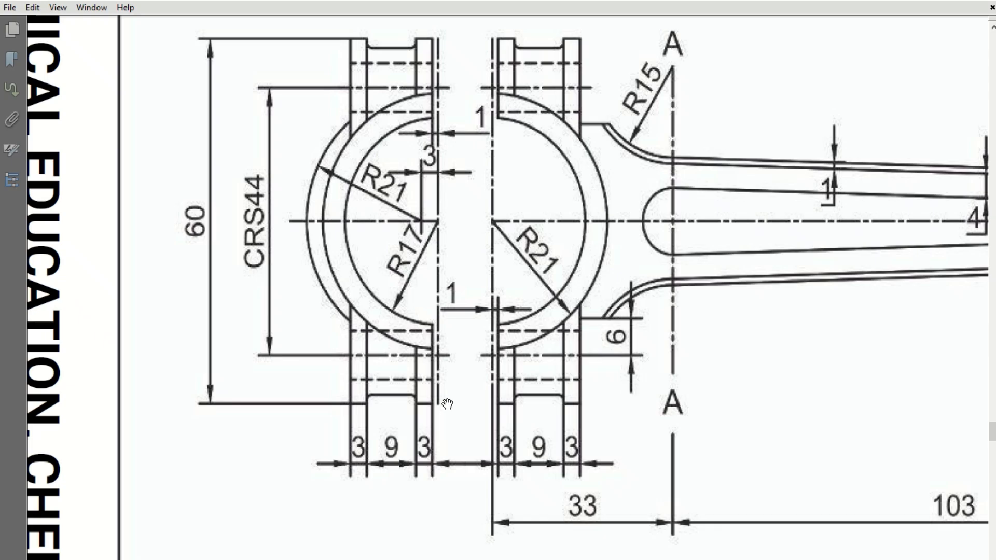
{"action": "scroll", "coordinate": [447, 406], "scroll_direction": "down", "scroll_amount": 10}
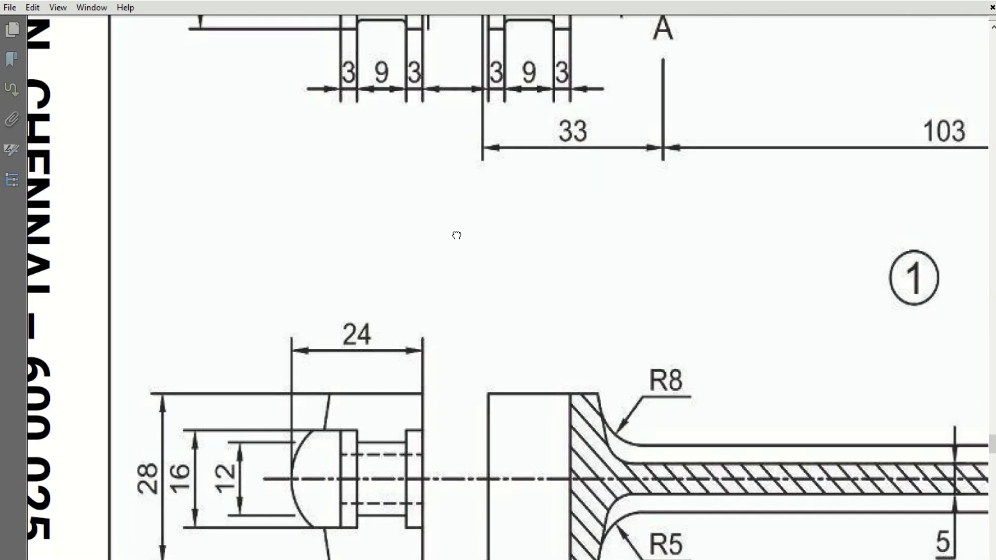
{"action": "scroll", "coordinate": [457, 222], "scroll_direction": "up", "scroll_amount": 8}
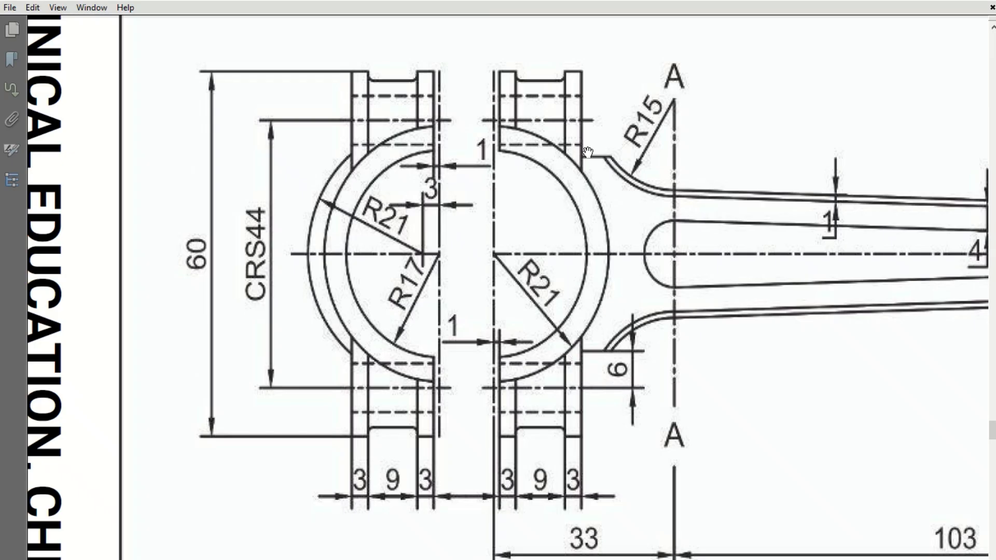
{"action": "left_click_drag", "start_coordinate": [591, 173], "coordinate": [587, 212]}
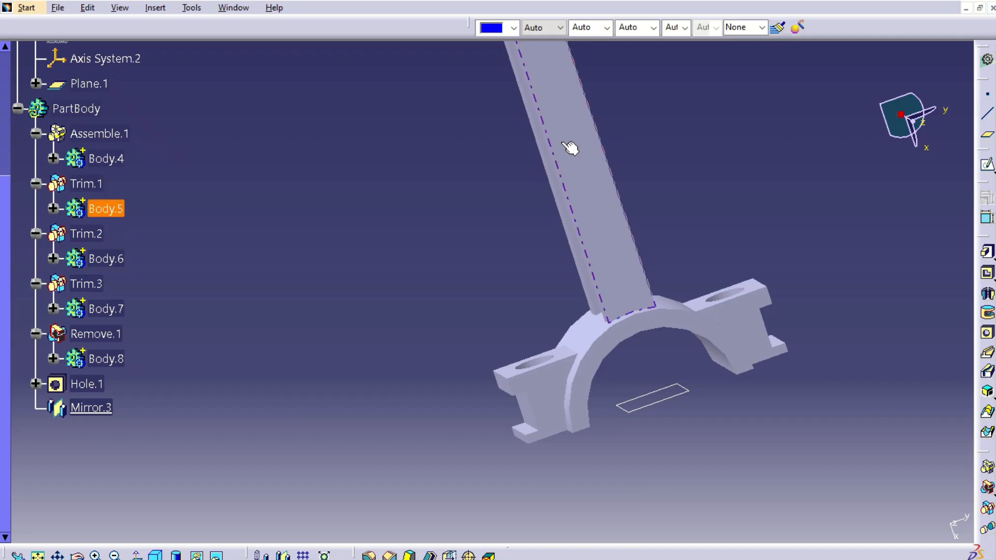
- Try a 15 mm edge fillet on the two outer edges where one side of the shank meets the big end
{"action": "mouse_move", "coordinate": [570, 146]}
{"action": "middle_mouse_down"}
{"action": "mouse_move", "coordinate": [543, 160]}
{"action": "mouse_move", "coordinate": [642, 157]}
{"action": "mouse_move", "coordinate": [641, 218]}
{"action": "mouse_move", "coordinate": [616, 258]}
{"action": "mouse_move", "coordinate": [508, 257]}
{"action": "mouse_move", "coordinate": [475, 201]}
{"action": "mouse_move", "coordinate": [447, 220]}
{"action": "mouse_move", "coordinate": [462, 120]}
{"action": "mouse_move", "coordinate": [461, 225]}
{"action": "mouse_move", "coordinate": [461, 197]}
{"action": "mouse_move", "coordinate": [394, 171]}
{"action": "middle_mouse_up"}
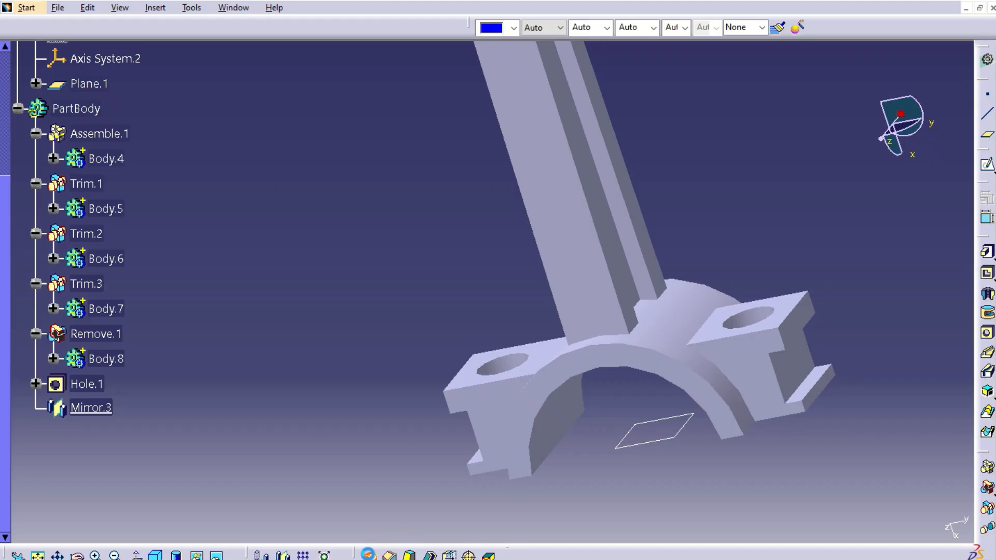
{"action": "left_click", "coordinate": [368, 554]}
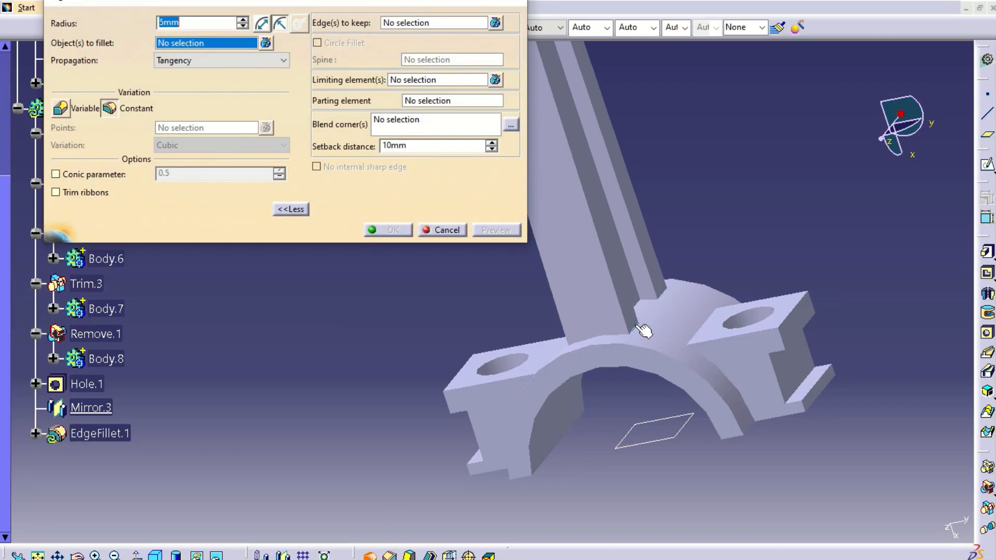
{"action": "left_click", "coordinate": [638, 331]}
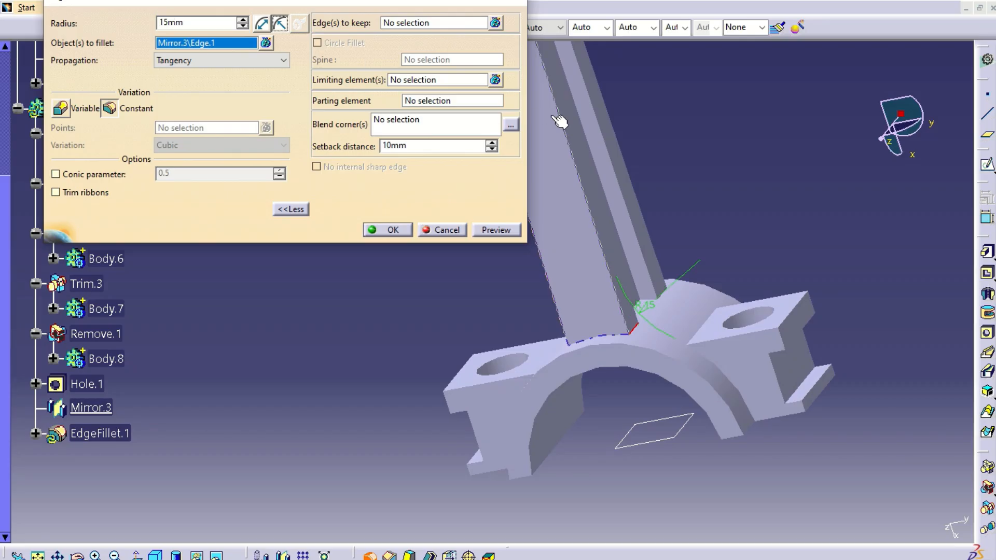
{"action": "mouse_move", "coordinate": [675, 249]}
{"action": "middle_mouse_down"}
{"action": "mouse_move", "coordinate": [604, 235]}
{"action": "mouse_move", "coordinate": [652, 311]}
{"action": "mouse_move", "coordinate": [686, 257]}
{"action": "middle_mouse_up"}
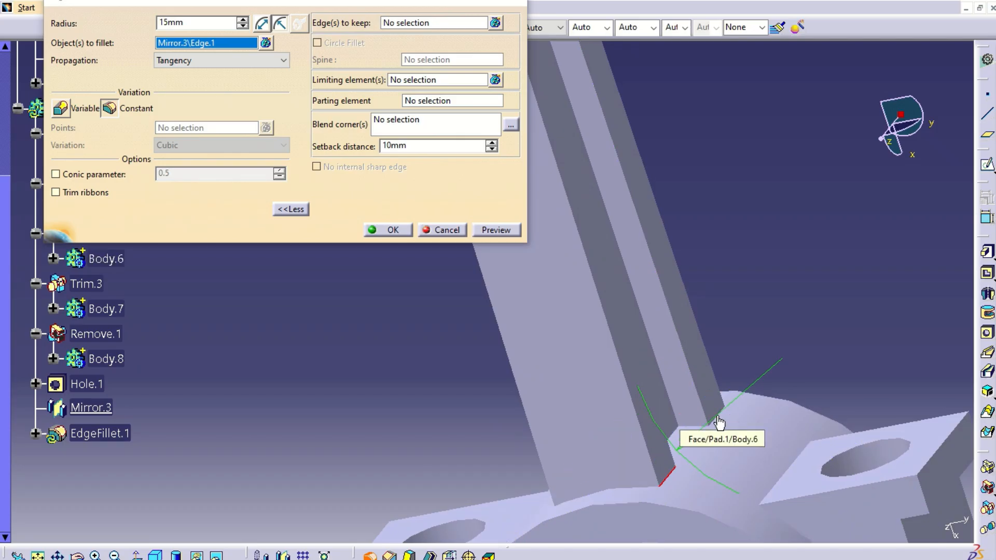
{"action": "middle_click_drag", "start_coordinate": [764, 322], "coordinate": [653, 379]}
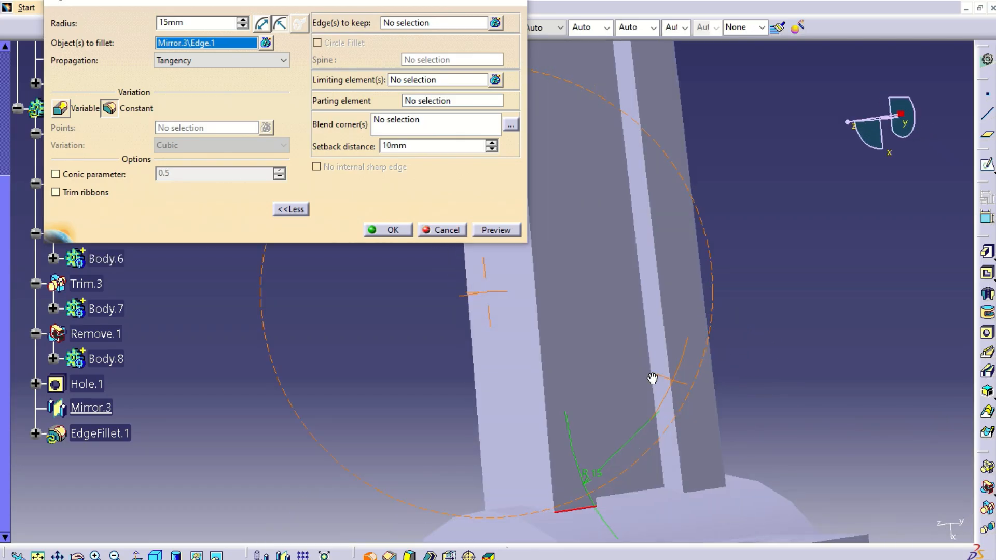
{"action": "left_click", "coordinate": [715, 500]}
{"action": "middle_click_drag", "start_coordinate": [773, 329], "coordinate": [762, 381]}
{"action": "middle_click_drag", "start_coordinate": [608, 316], "coordinate": [703, 304]}
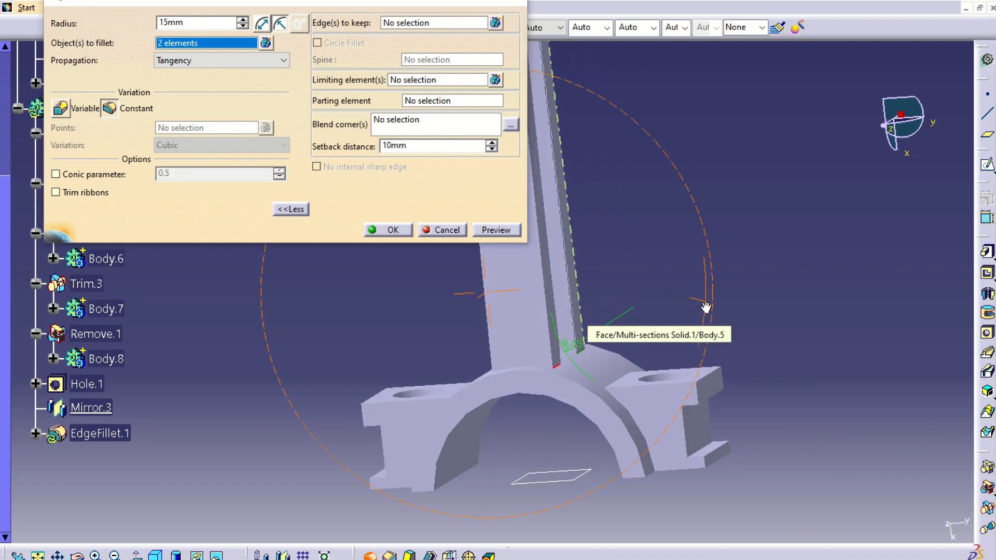
{"action": "left_click", "coordinate": [494, 230]}
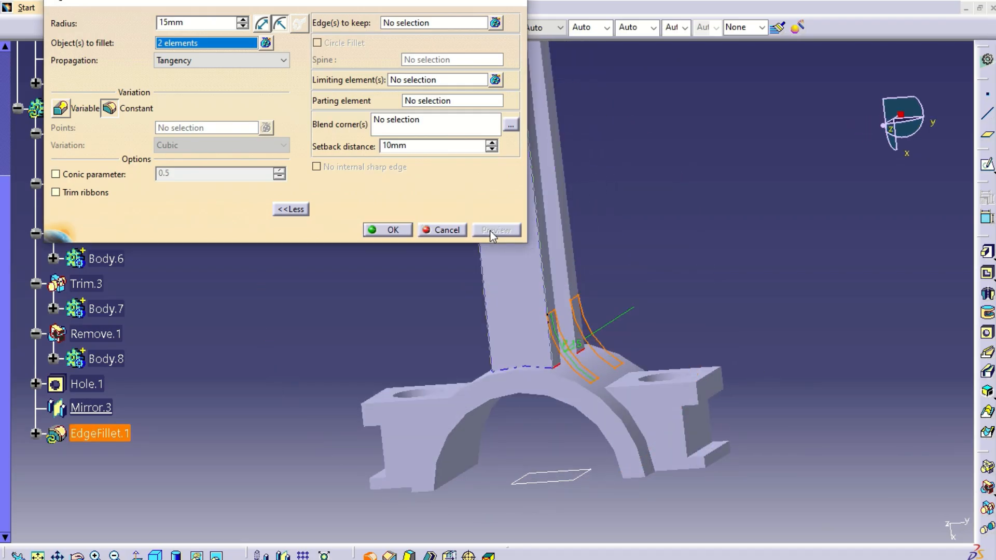
- Add the two matching edges on the shank's other side to the 15 mm fillet, apply it and undo it
{"action": "middle_click_drag", "start_coordinate": [685, 288], "coordinate": [802, 352]}
{"action": "middle_click_drag", "start_coordinate": [661, 330], "coordinate": [770, 311]}
{"action": "middle_click_drag", "start_coordinate": [400, 408], "coordinate": [422, 274]}
{"action": "left_click", "coordinate": [687, 380]}
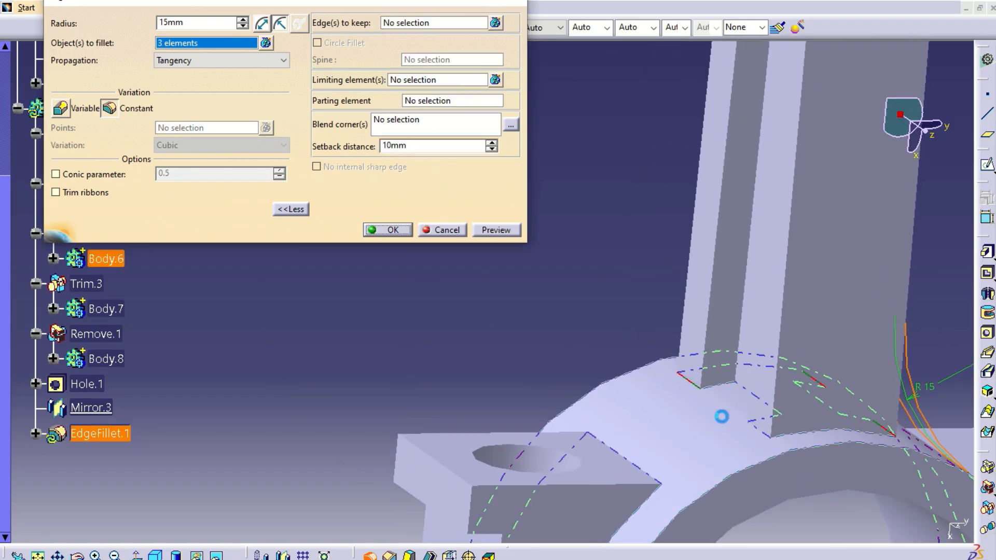
{"action": "left_click", "coordinate": [761, 430]}
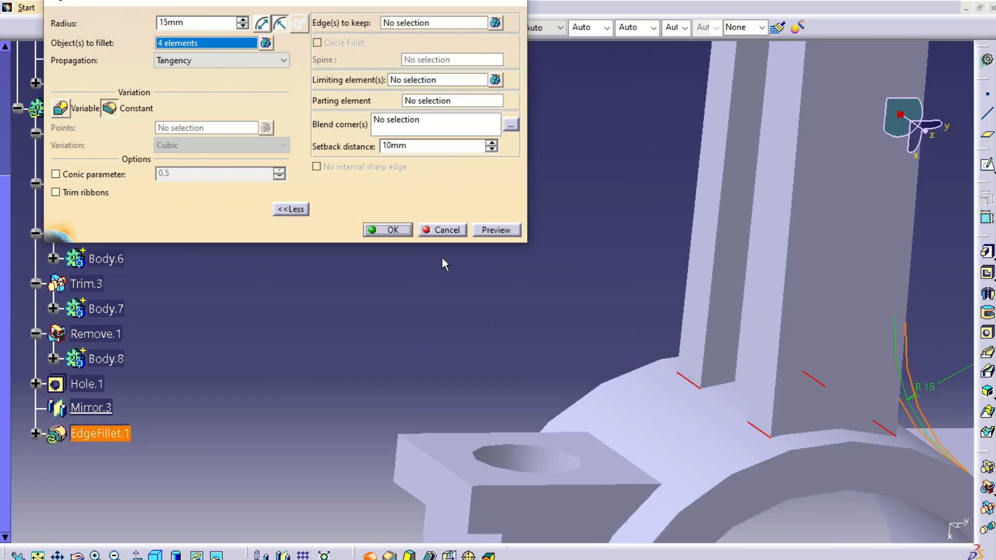
{"action": "left_click", "coordinate": [478, 228]}
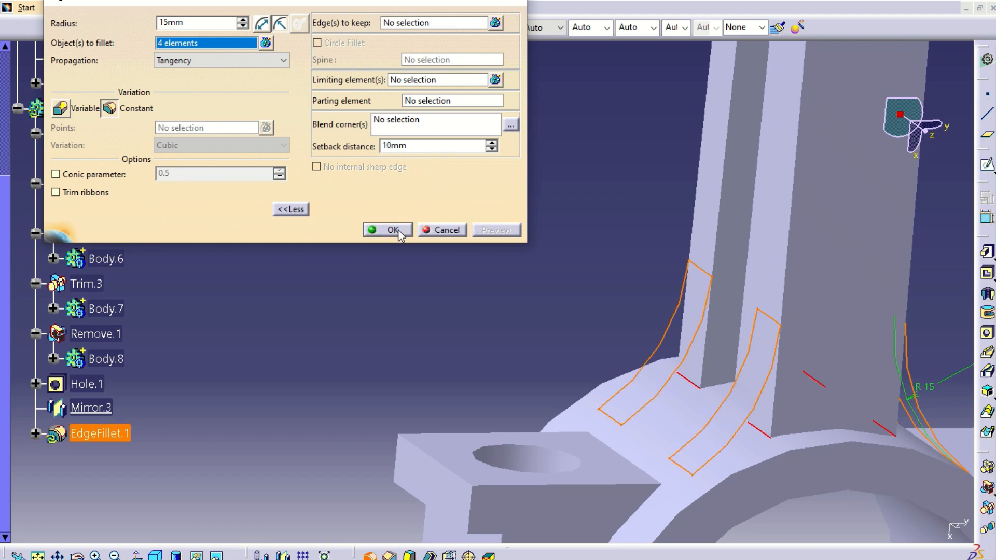
{"action": "left_click", "coordinate": [399, 231]}
{"action": "middle_click_drag", "start_coordinate": [478, 281], "coordinate": [649, 277]}
{"action": "key", "text": "ctrl+z"}
- Expand Body.4, set it as the in-work object and undo that change
{"action": "middle_click_drag", "start_coordinate": [649, 274], "coordinate": [609, 161]}
{"action": "middle_click_drag", "start_coordinate": [491, 239], "coordinate": [543, 212]}
{"action": "middle_click_drag", "start_coordinate": [516, 290], "coordinate": [379, 284]}
{"action": "mouse_move", "coordinate": [465, 314]}
{"action": "middle_mouse_down"}
{"action": "mouse_move", "coordinate": [382, 281]}
{"action": "mouse_move", "coordinate": [380, 311]}
{"action": "middle_mouse_up"}
{"action": "middle_click_drag", "start_coordinate": [632, 295], "coordinate": [471, 284]}
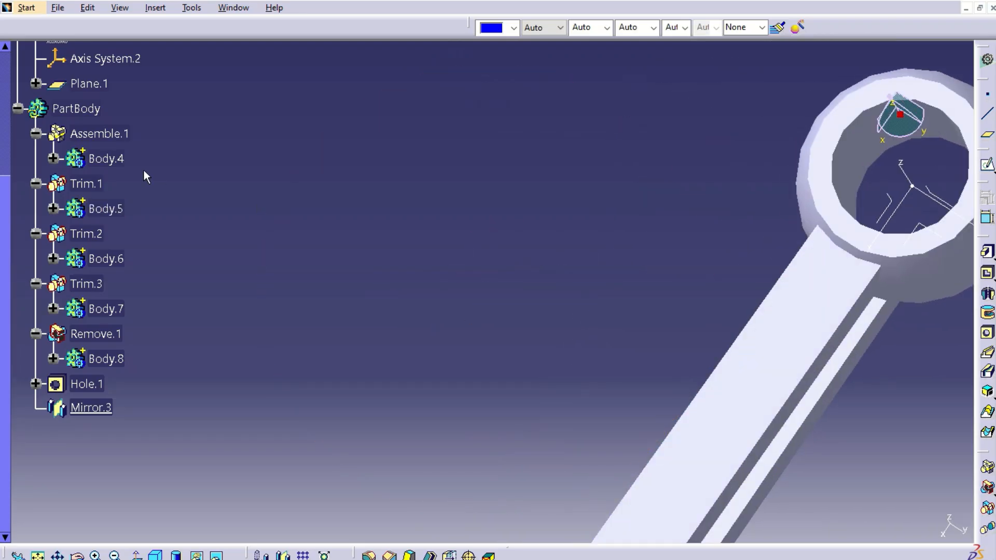
{"action": "left_click", "coordinate": [111, 161]}
{"action": "left_click", "coordinate": [53, 158]}
{"action": "left_click", "coordinate": [133, 184]}
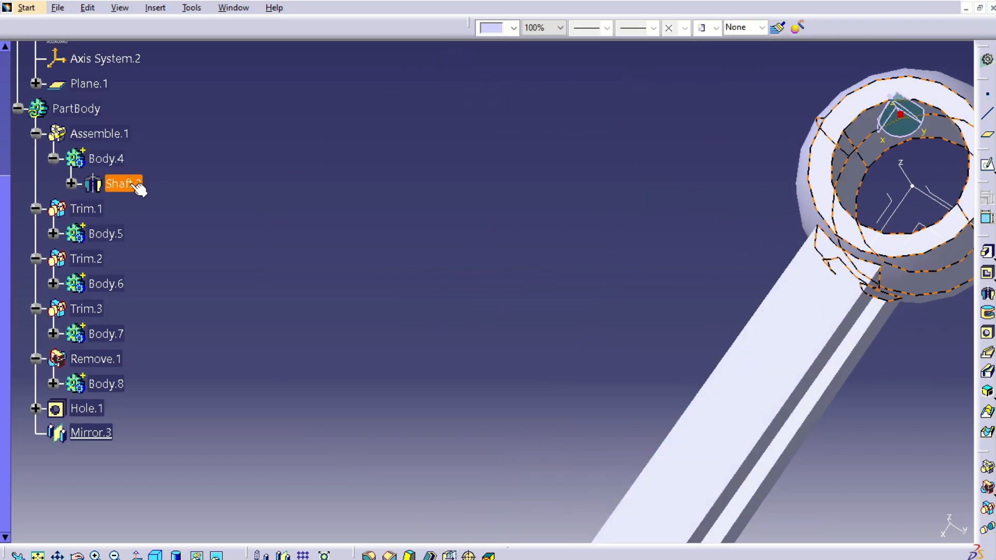
{"action": "right_click", "coordinate": [120, 161]}
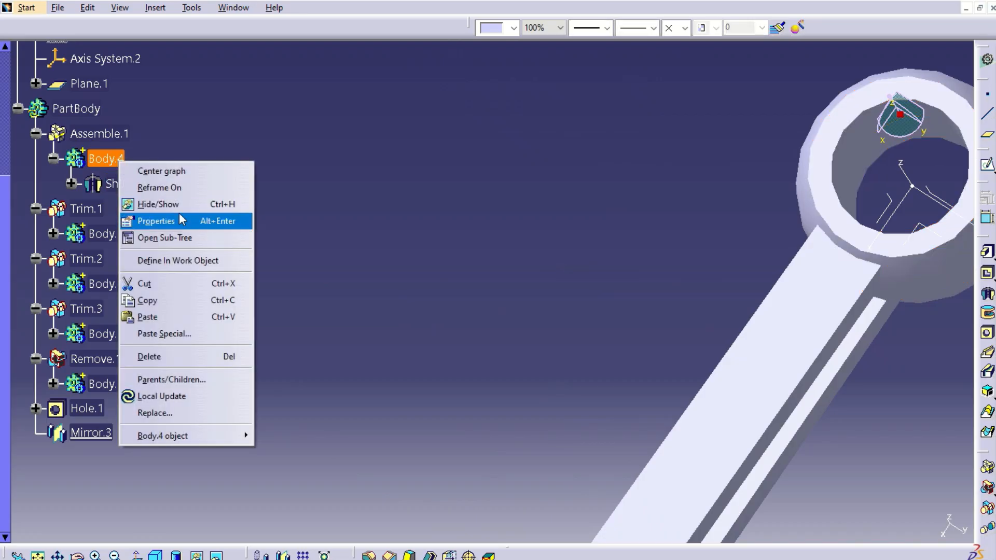
{"action": "left_click", "coordinate": [189, 260]}
{"action": "middle_click_drag", "start_coordinate": [299, 259], "coordinate": [419, 236]}
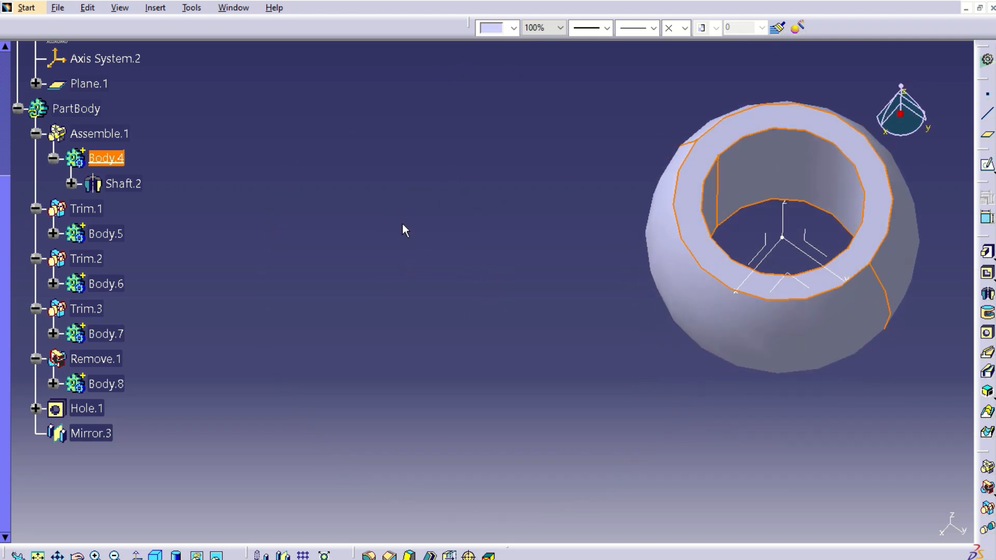
{"action": "key", "text": "ctrl+z"}
- Define a 3 mm edge fillet on the two corner edges where the shank's groove walls meet the big end
{"action": "middle_click_drag", "start_coordinate": [563, 191], "coordinate": [400, 196]}
{"action": "left_click", "coordinate": [459, 292]}
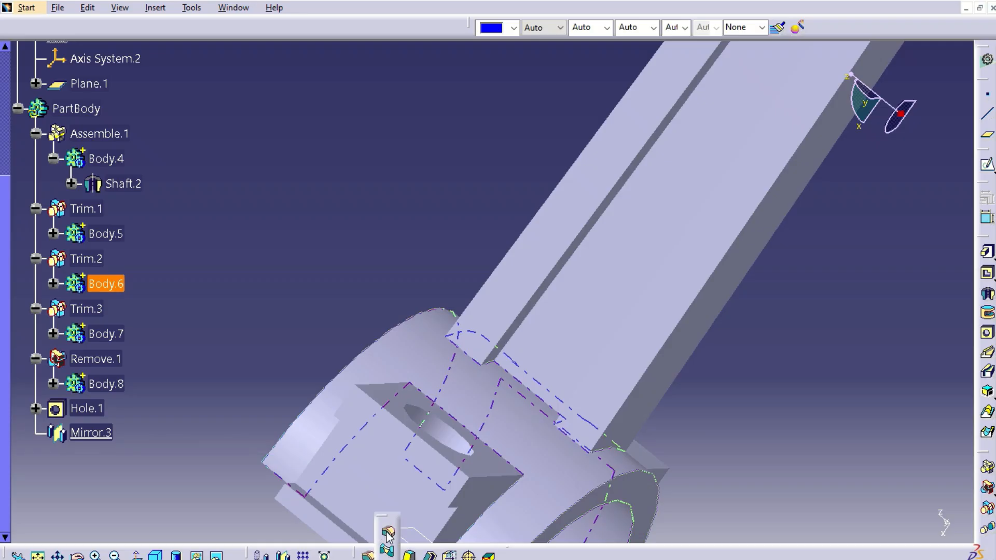
{"action": "middle_click_drag", "start_coordinate": [567, 397], "coordinate": [692, 312]}
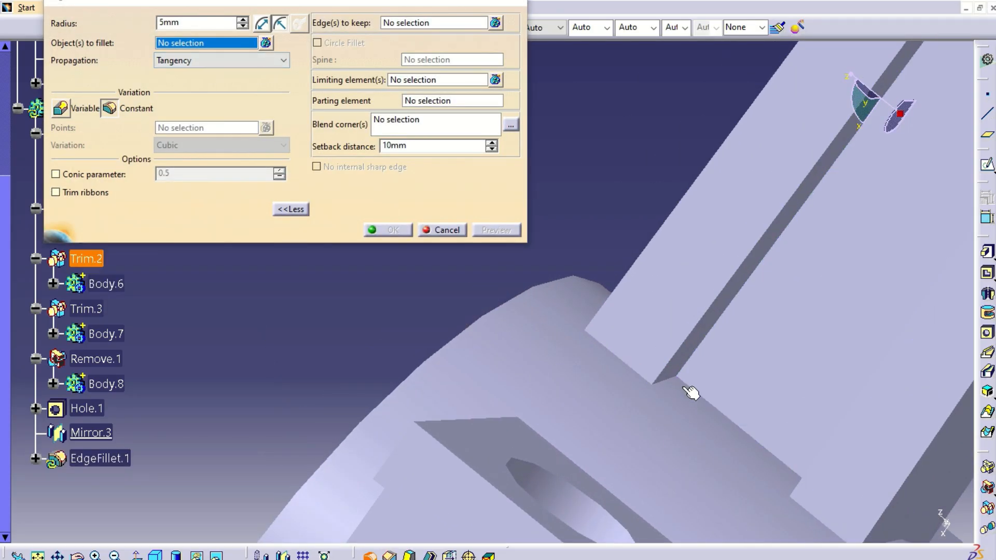
{"action": "left_click", "coordinate": [662, 379]}
{"action": "middle_click_drag", "start_coordinate": [662, 380], "coordinate": [625, 462]}
{"action": "left_click", "coordinate": [704, 440]}
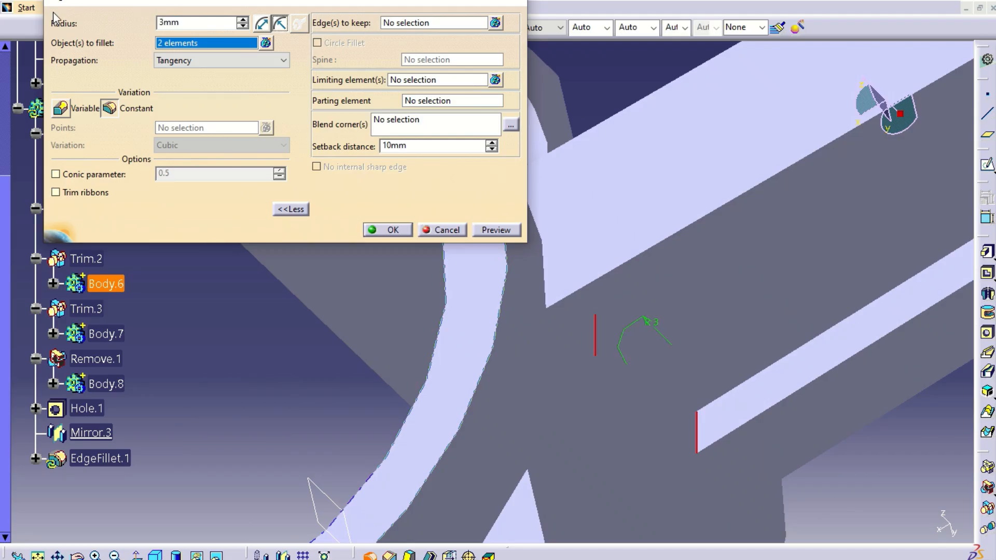
{"action": "left_click", "coordinate": [496, 230]}
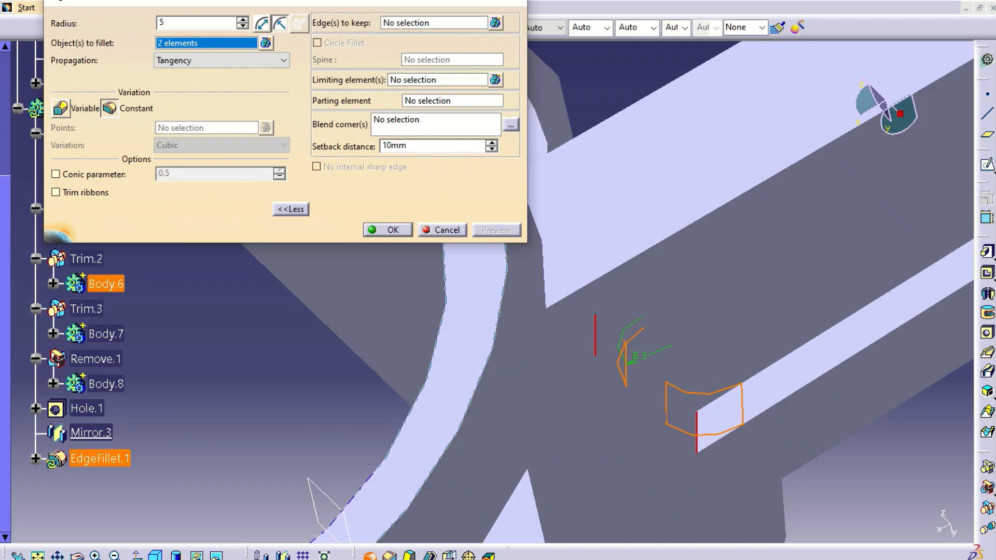
- Try a 5 mm radius for the groove corner fillet
{"action": "left_click", "coordinate": [492, 232]}
{"action": "left_click", "coordinate": [391, 230]}
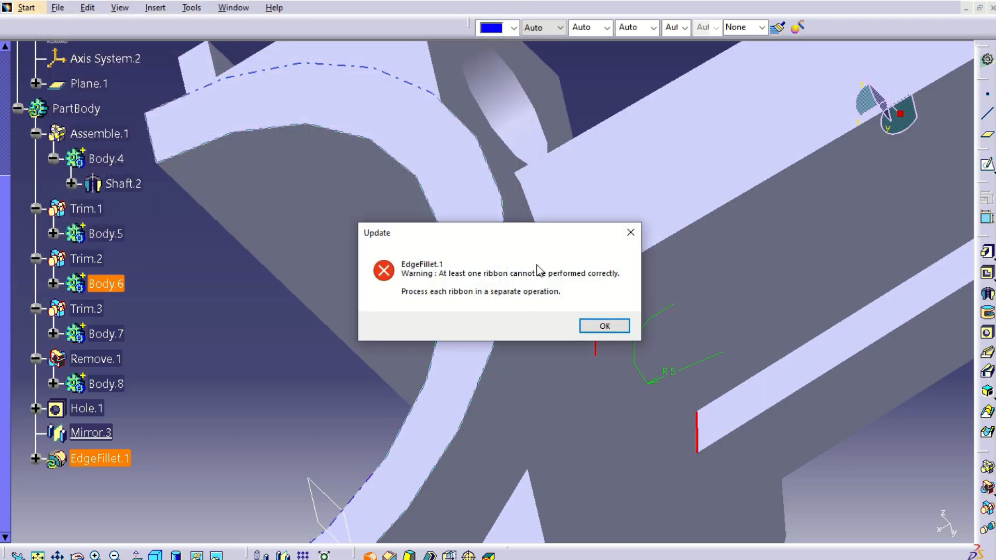
{"action": "left_click", "coordinate": [596, 327]}
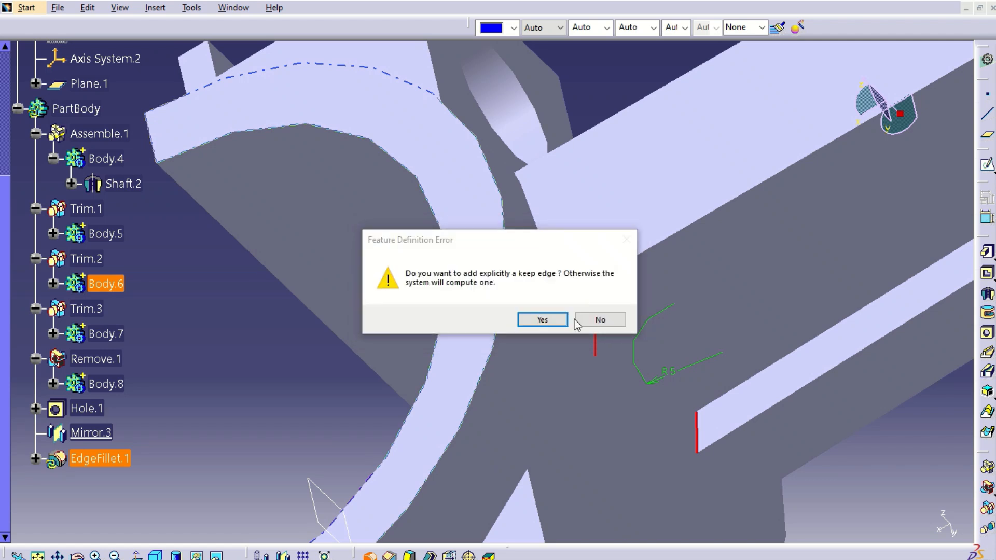
{"action": "left_click", "coordinate": [543, 320]}
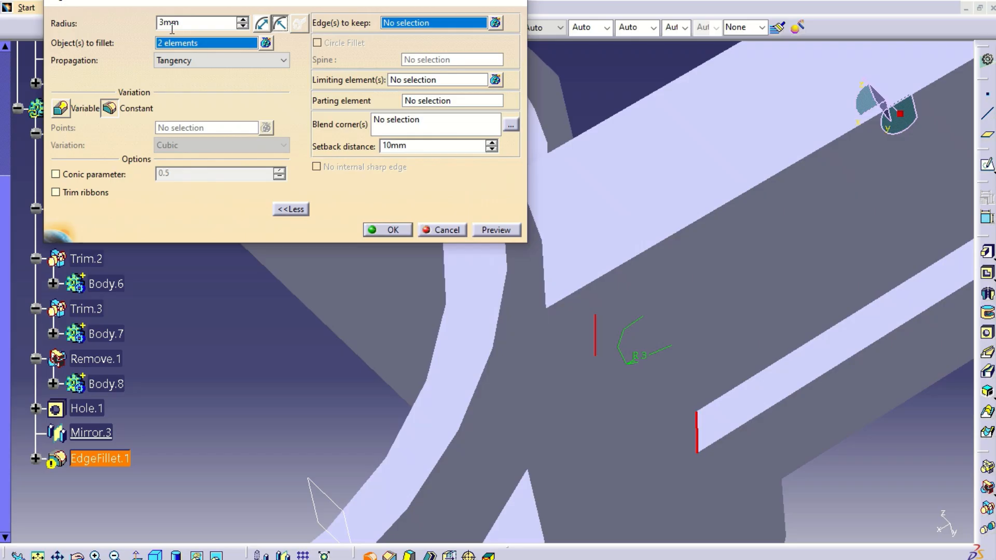
- Apply the groove corner fillet with a radius of 3 mm
{"action": "left_click", "coordinate": [487, 228]}
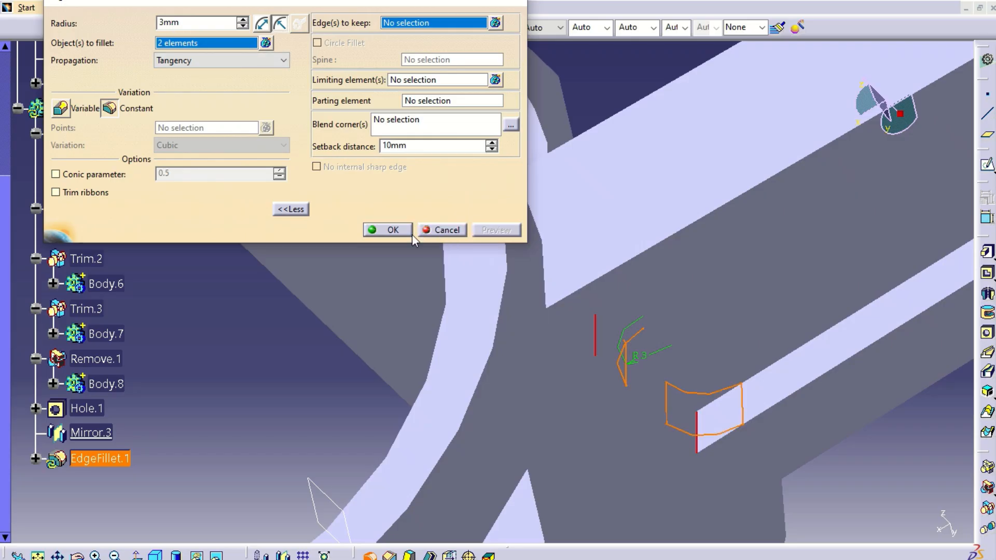
{"action": "left_click", "coordinate": [393, 230]}
{"action": "middle_click_drag", "start_coordinate": [482, 234], "coordinate": [233, 264]}
{"action": "middle_click_drag", "start_coordinate": [654, 234], "coordinate": [557, 188]}
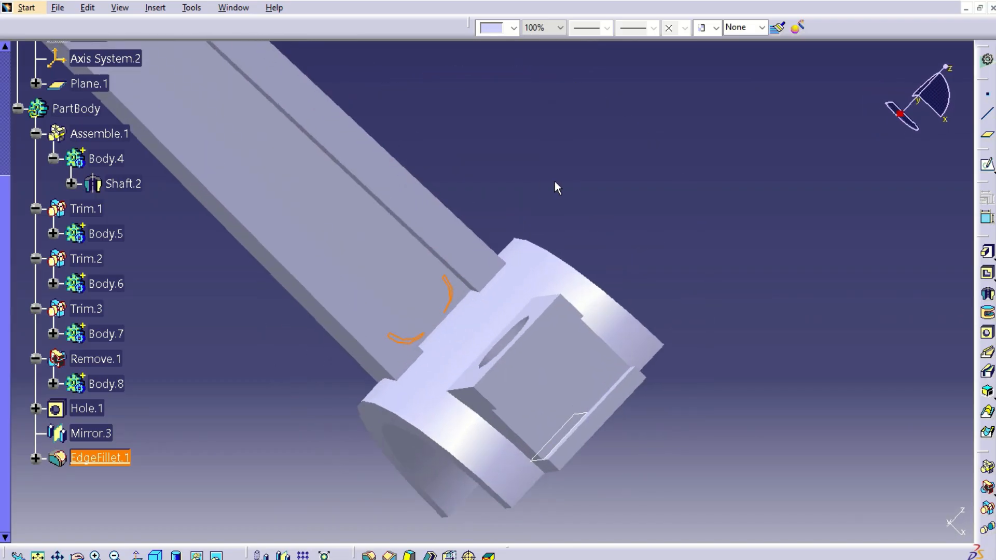
- Edit EdgeFillet.1 to include the two groove corner edges on the shank's opposite face as well
{"action": "right_click", "coordinate": [124, 469]}
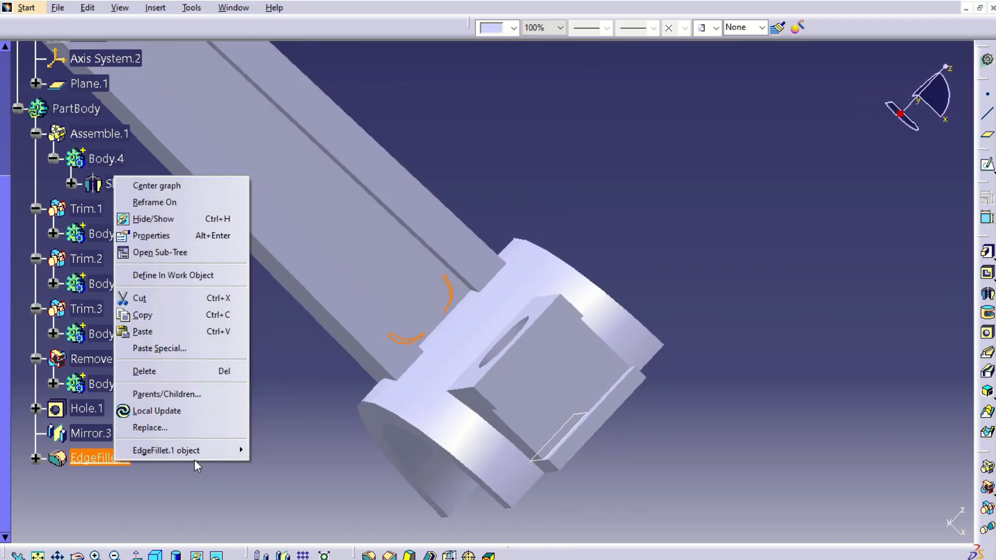
{"action": "mouse_move", "coordinate": [199, 452]}
{"action": "left_click", "coordinate": [279, 453]}
{"action": "middle_click_drag", "start_coordinate": [394, 383], "coordinate": [576, 342]}
{"action": "left_click", "coordinate": [623, 378]}
{"action": "middle_click_drag", "start_coordinate": [575, 439], "coordinate": [499, 496]}
{"action": "left_click", "coordinate": [491, 426]}
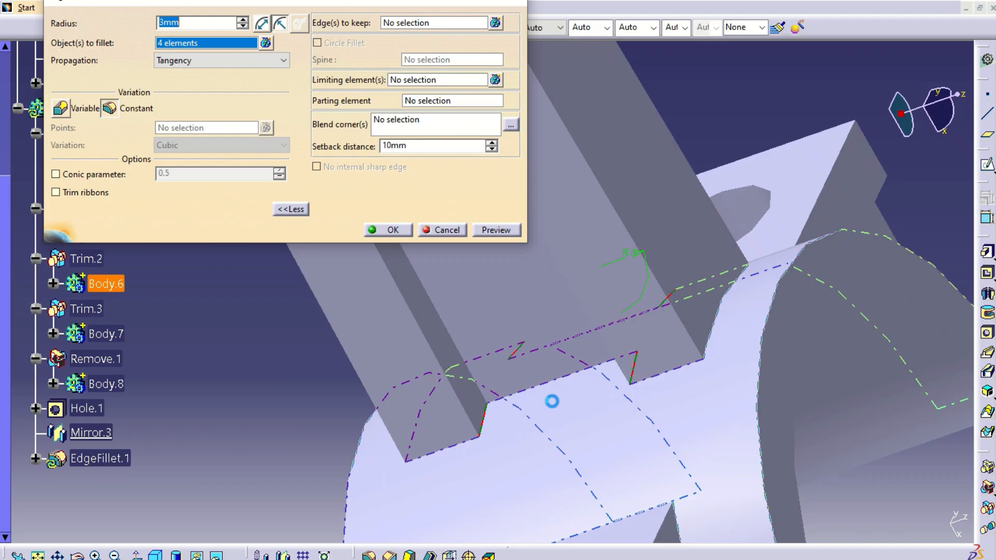
{"action": "left_click", "coordinate": [494, 230]}
{"action": "left_click", "coordinate": [390, 230]}
{"action": "middle_click_drag", "start_coordinate": [462, 337], "coordinate": [516, 389]}
{"action": "middle_click_drag", "start_coordinate": [428, 363], "coordinate": [612, 343]}
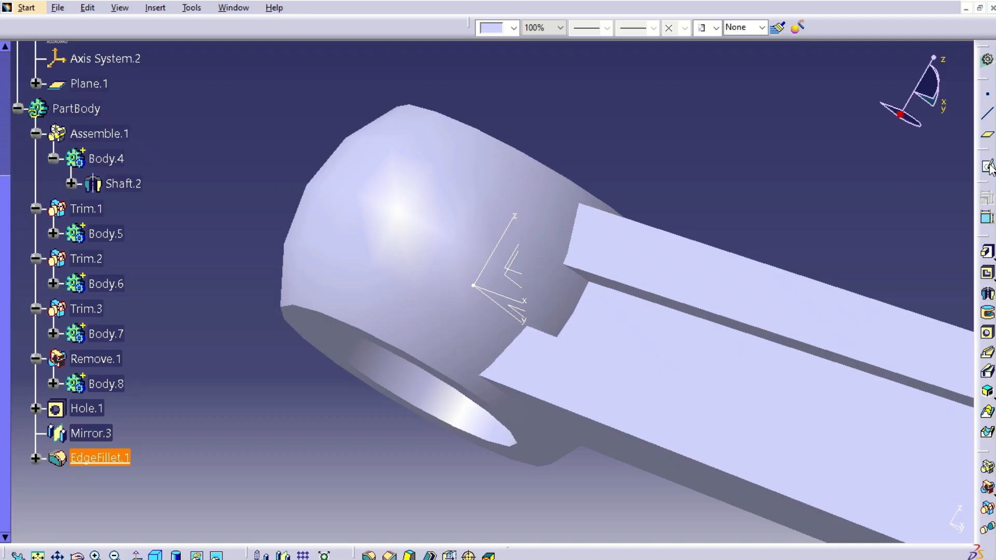
{"action": "left_click", "coordinate": [370, 557]}
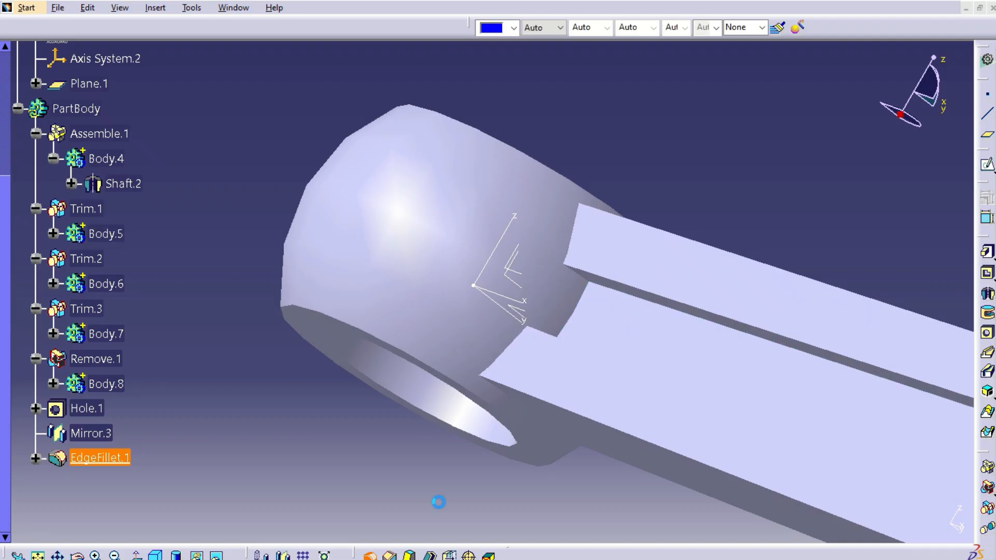
{"action": "middle_click_drag", "start_coordinate": [585, 291], "coordinate": [642, 379]}
{"action": "left_click", "coordinate": [631, 372]}
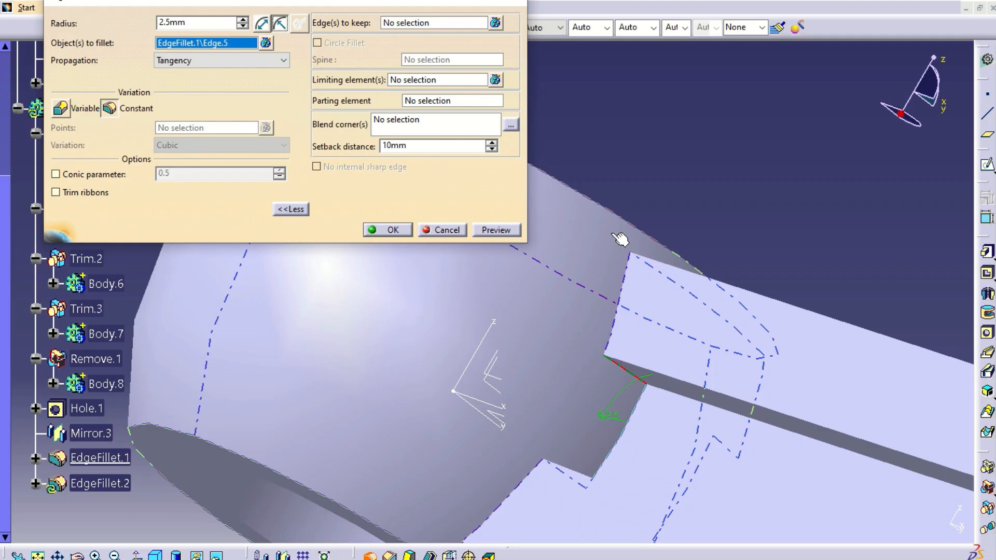
{"action": "mouse_move", "coordinate": [661, 191]}
{"action": "middle_mouse_down"}
{"action": "mouse_move", "coordinate": [667, 149]}
{"action": "mouse_move", "coordinate": [595, 203]}
{"action": "mouse_move", "coordinate": [601, 214]}
{"action": "middle_mouse_up"}
{"action": "left_click", "coordinate": [577, 435]}
{"action": "middle_click_drag", "start_coordinate": [669, 311], "coordinate": [288, 260]}
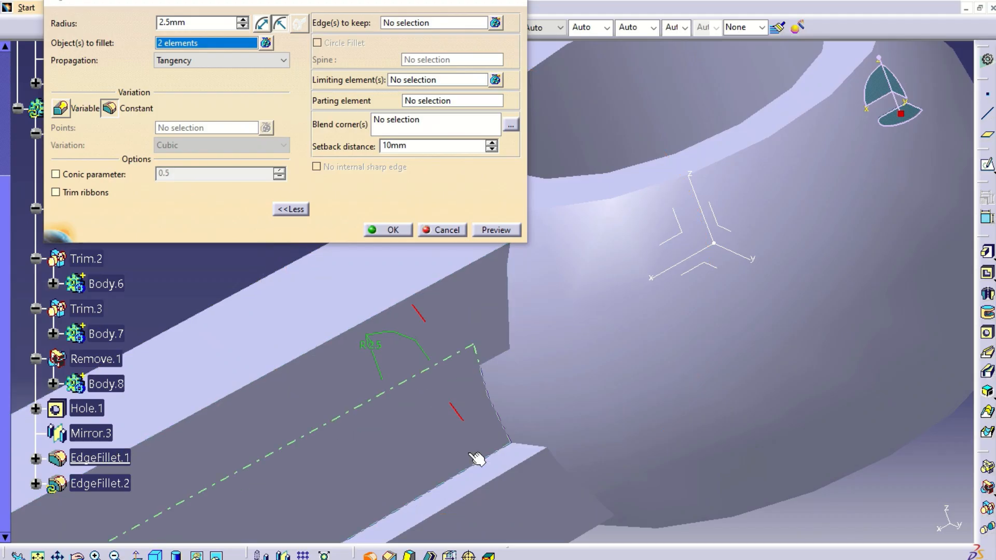
{"action": "left_click", "coordinate": [532, 450]}
{"action": "middle_click_drag", "start_coordinate": [532, 450], "coordinate": [449, 299]}
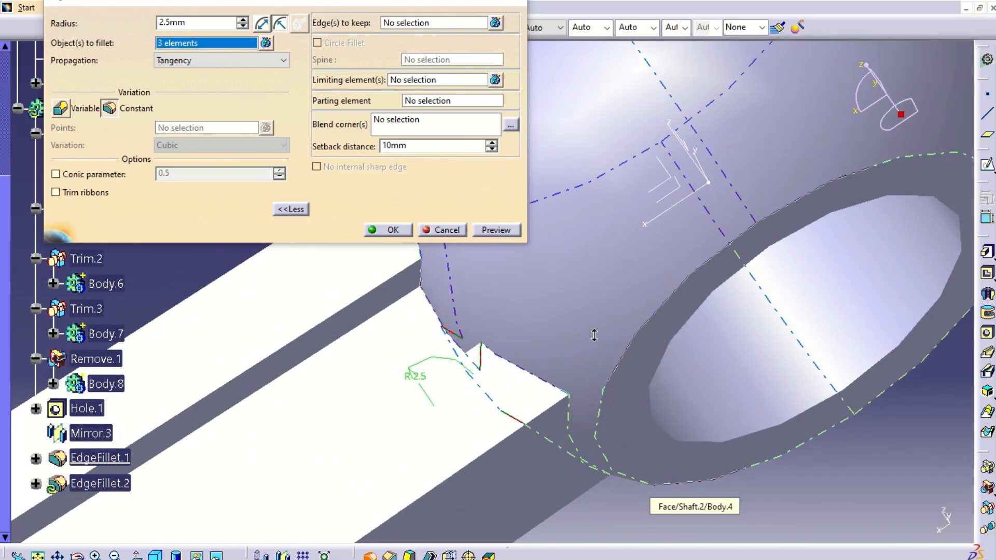
{"action": "left_click", "coordinate": [420, 278]}
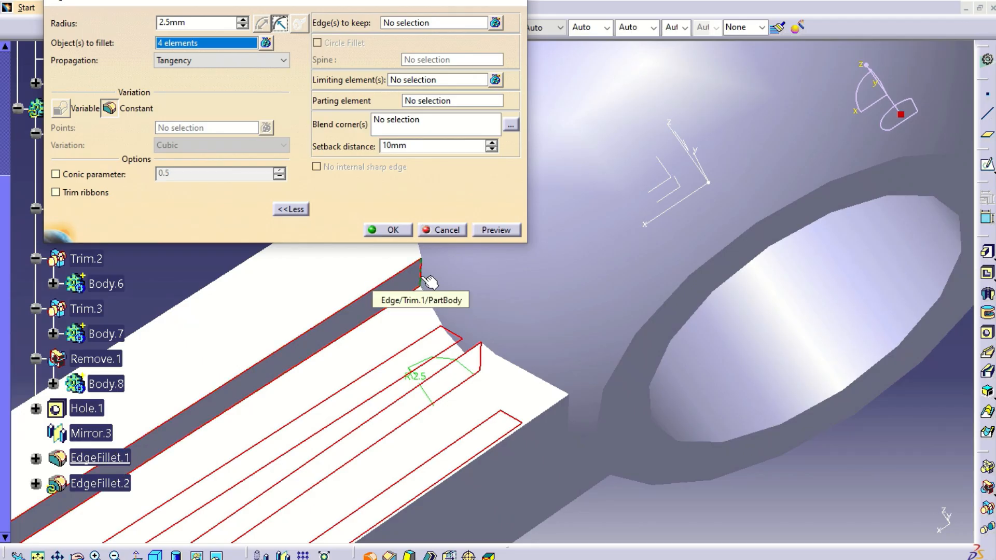
{"action": "left_click", "coordinate": [423, 280]}
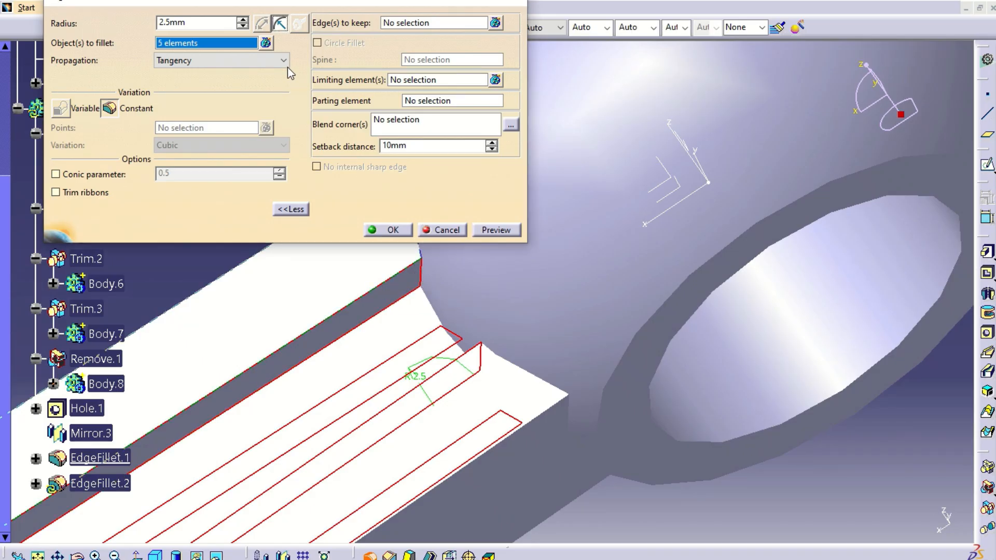
{"action": "left_click", "coordinate": [265, 42]}
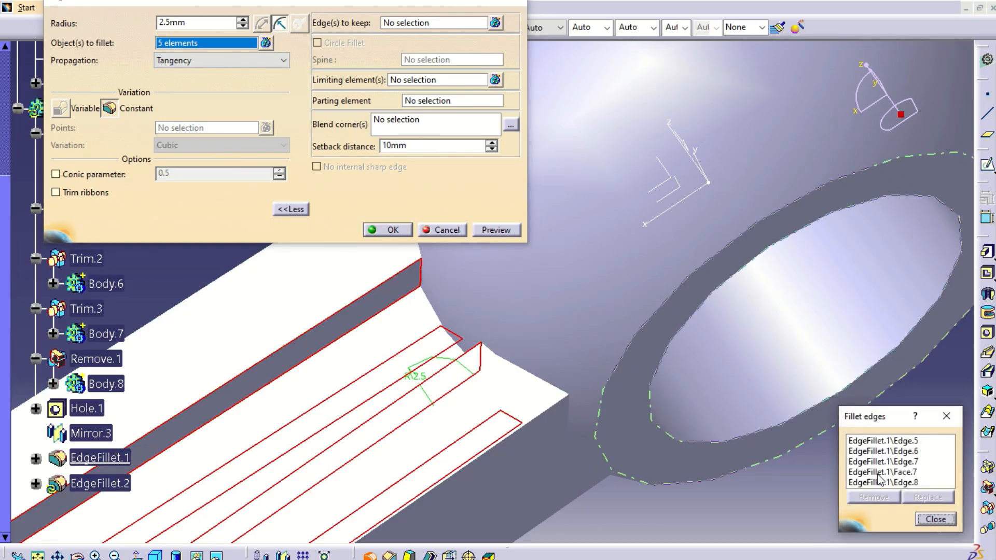
{"action": "left_click", "coordinate": [914, 441]}
{"action": "left_click", "coordinate": [884, 496]}
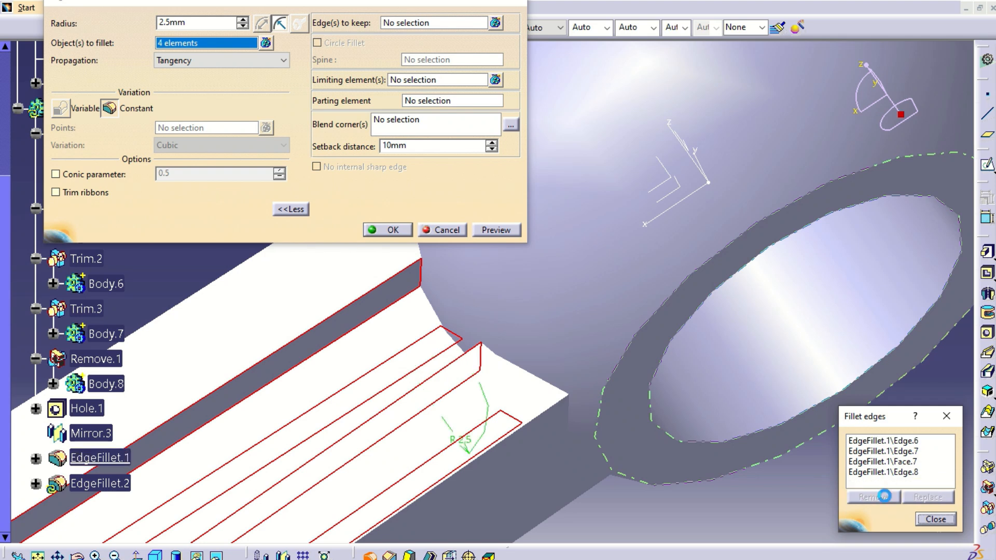
{"action": "left_click", "coordinate": [882, 441]}
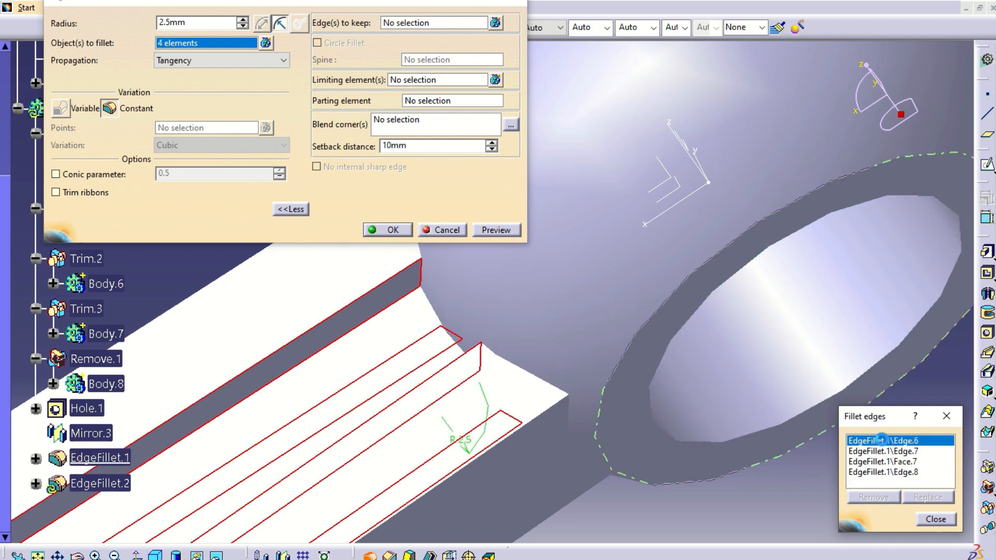
{"action": "left_click", "coordinate": [889, 472]}
{"action": "left_click", "coordinate": [874, 498]}
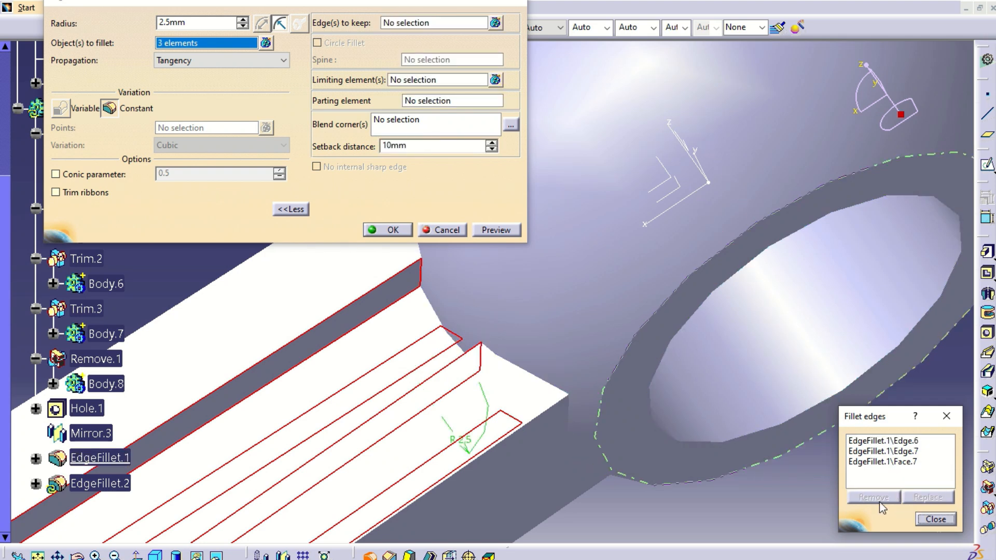
{"action": "left_click", "coordinate": [899, 441]}
{"action": "left_click", "coordinate": [880, 498]}
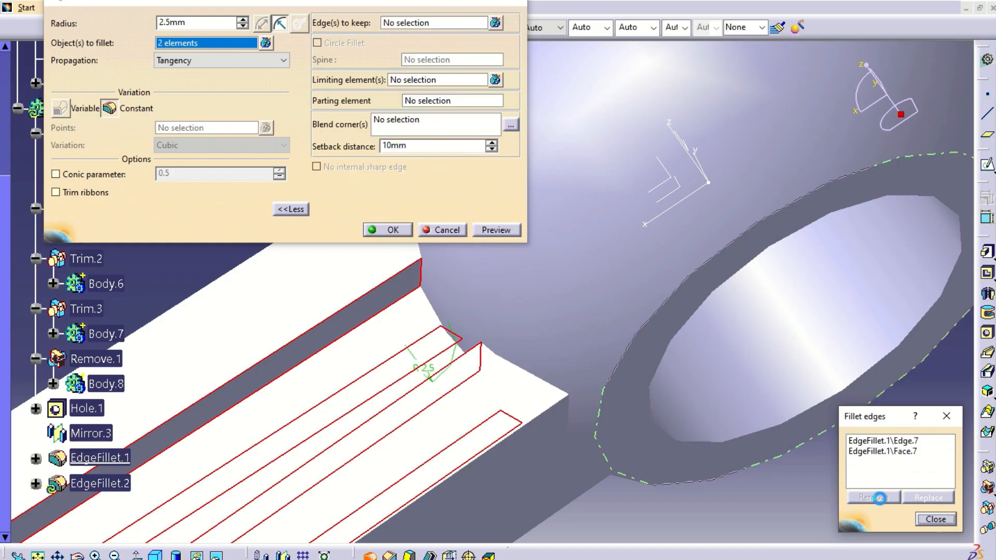
{"action": "left_click", "coordinate": [944, 522]}
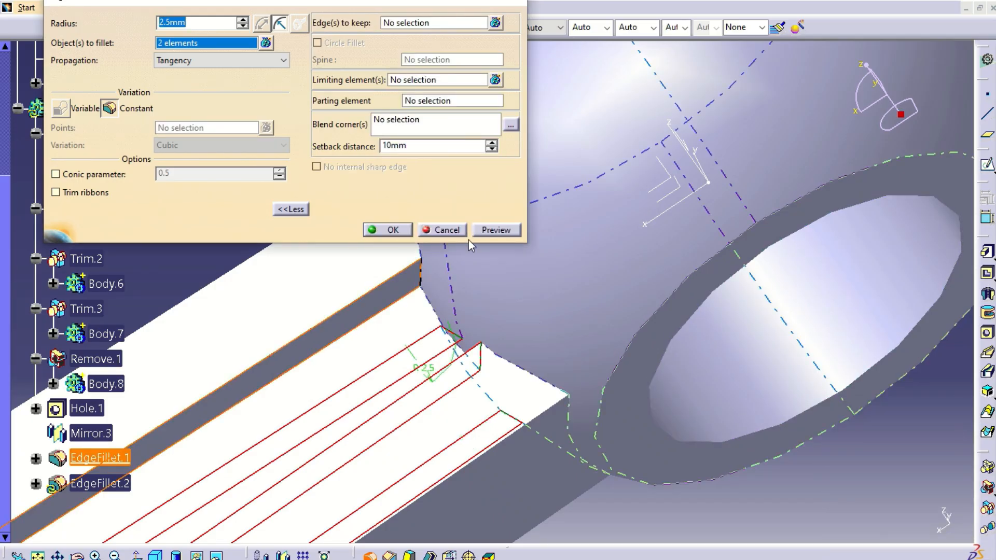
{"action": "left_click", "coordinate": [453, 230]}
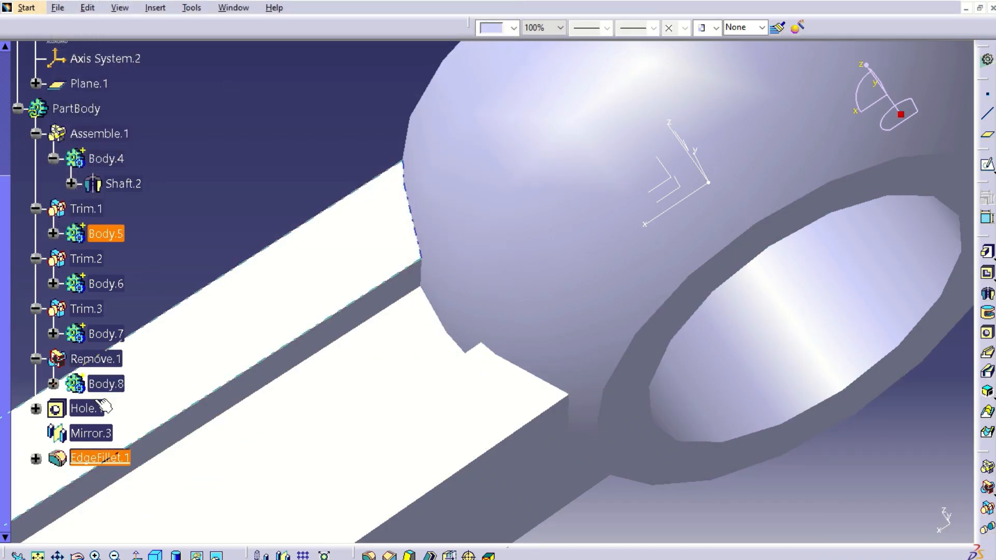
- Start a 2.5 mm edge fillet on the two corner edges where the groove walls meet the small end on one shank face
{"action": "left_click", "coordinate": [370, 556]}
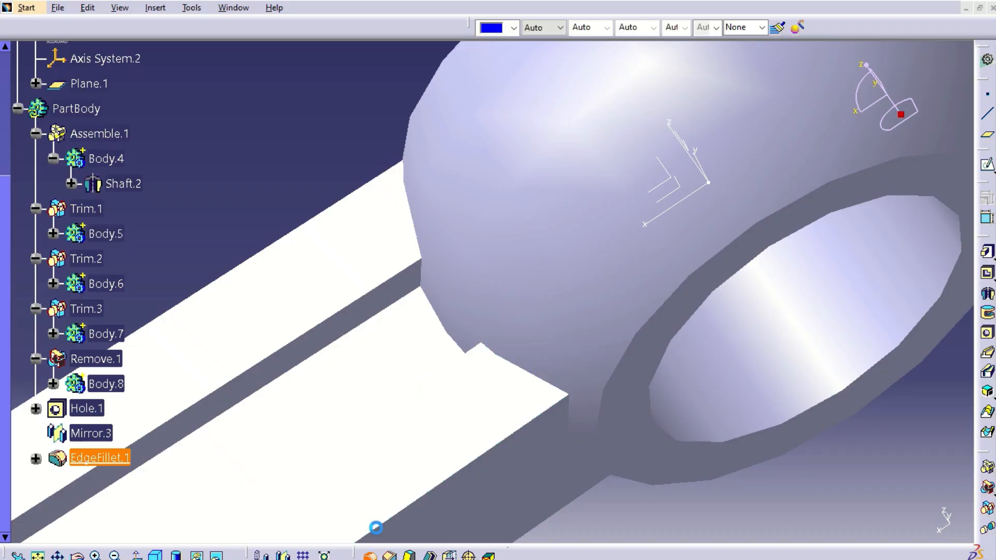
{"action": "middle_click_drag", "start_coordinate": [421, 367], "coordinate": [523, 389]}
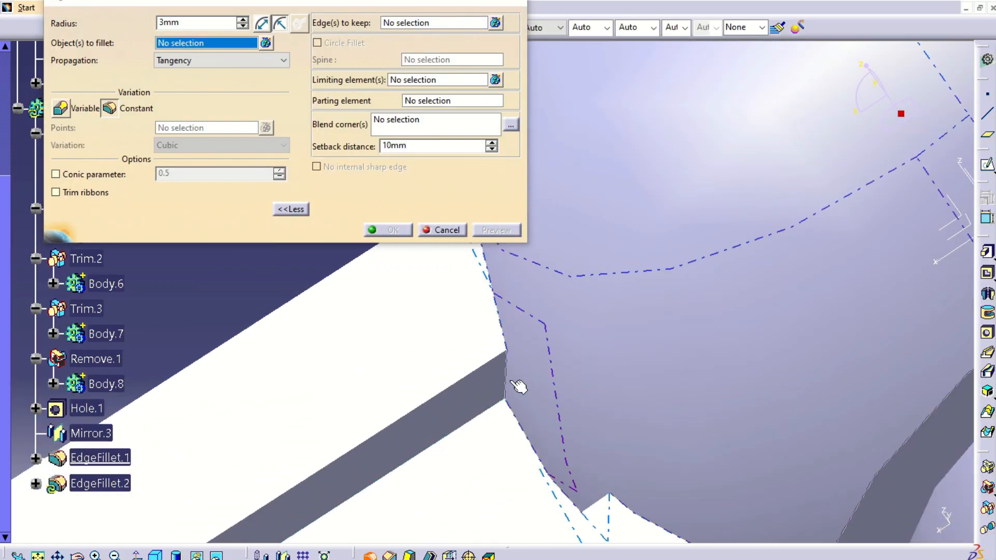
{"action": "left_click", "coordinate": [509, 378]}
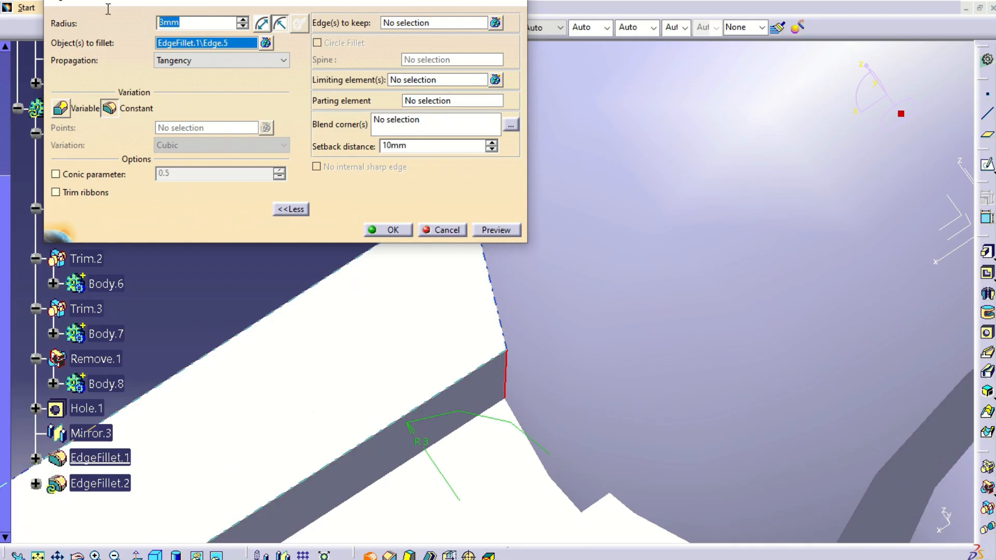
{"action": "type", "text": "2.5"}
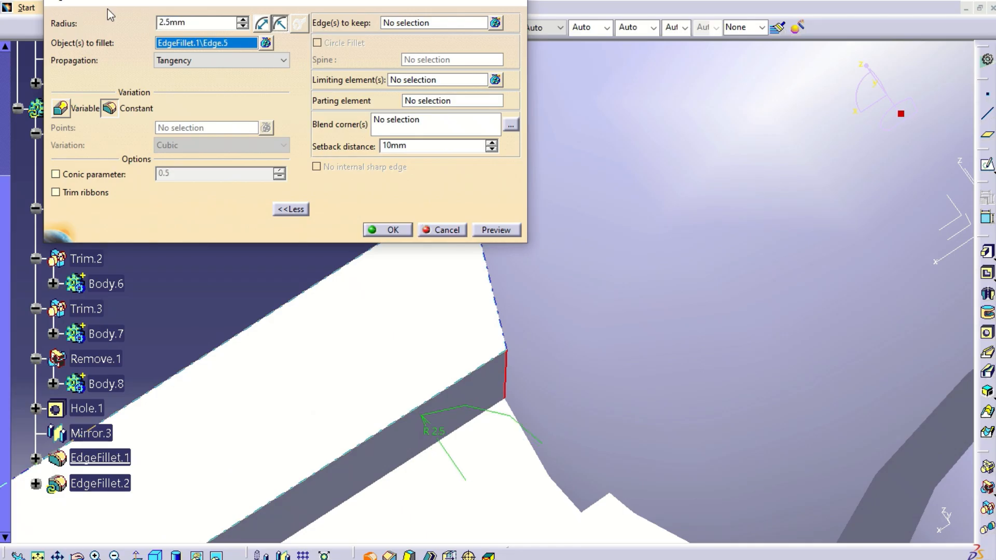
{"action": "middle_click_drag", "start_coordinate": [237, 308], "coordinate": [354, 338]}
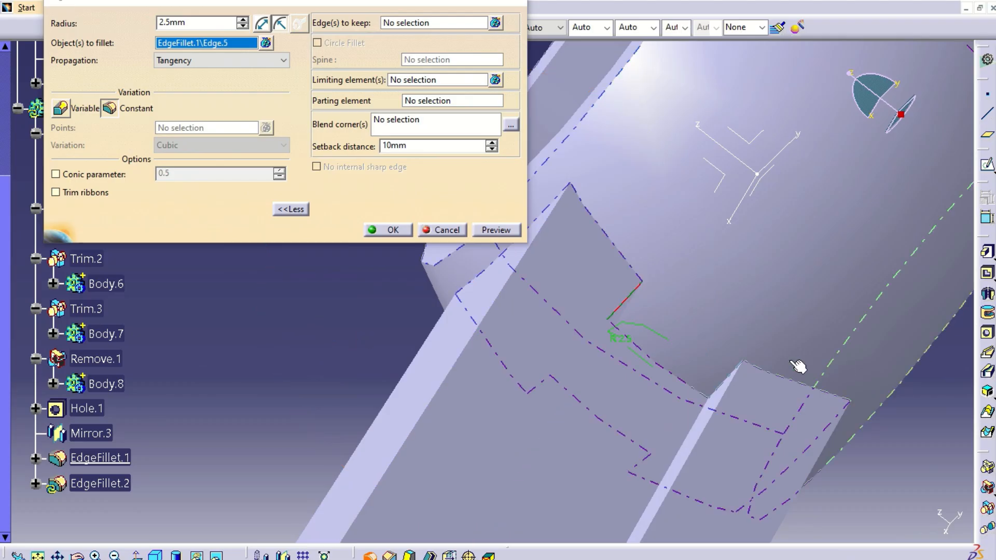
{"action": "left_click", "coordinate": [737, 380]}
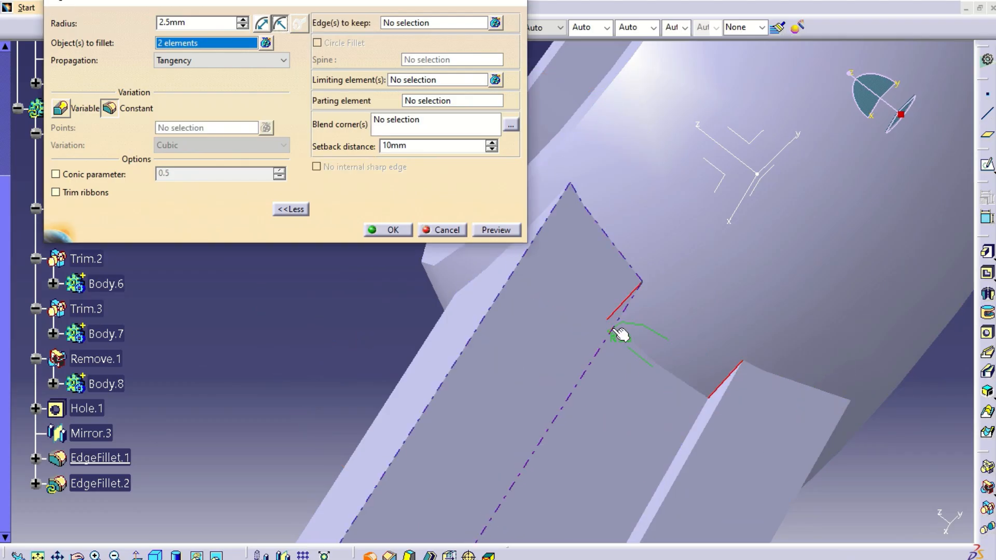
- Add the two matching small-end groove corner edges on the shank's opposite face and apply the fillet
{"action": "middle_click_drag", "start_coordinate": [505, 300], "coordinate": [631, 349]}
{"action": "middle_click_drag", "start_coordinate": [540, 352], "coordinate": [843, 189]}
{"action": "middle_click_drag", "start_coordinate": [449, 520], "coordinate": [582, 200]}
{"action": "left_click", "coordinate": [516, 398]}
{"action": "middle_click_drag", "start_coordinate": [634, 291], "coordinate": [553, 280]}
{"action": "left_click", "coordinate": [495, 415]}
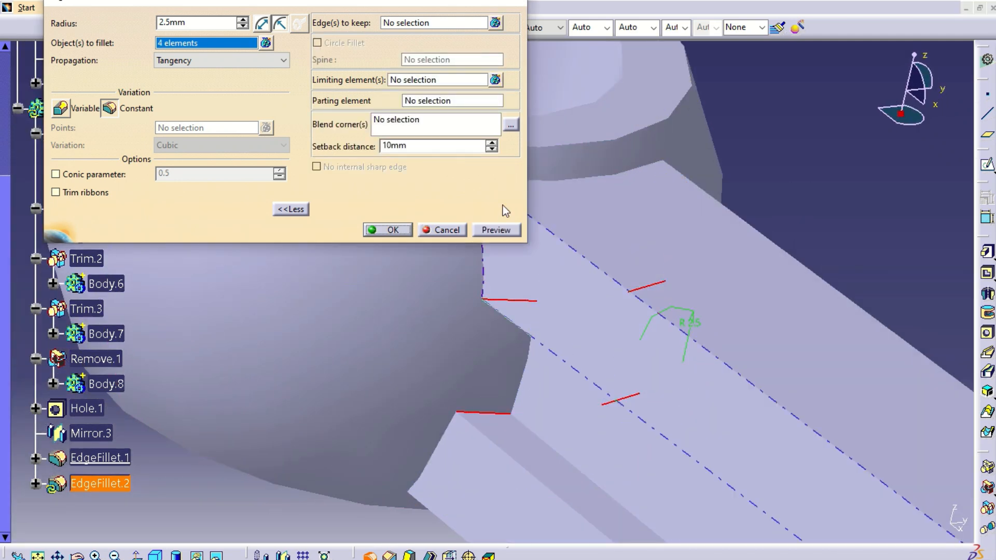
{"action": "left_click", "coordinate": [402, 233]}
{"action": "middle_click_drag", "start_coordinate": [482, 303], "coordinate": [471, 363]}
{"action": "middle_click_drag", "start_coordinate": [590, 231], "coordinate": [360, 220]}
{"action": "middle_click_drag", "start_coordinate": [508, 416], "coordinate": [665, 272]}
{"action": "middle_click_drag", "start_coordinate": [703, 393], "coordinate": [645, 335]}
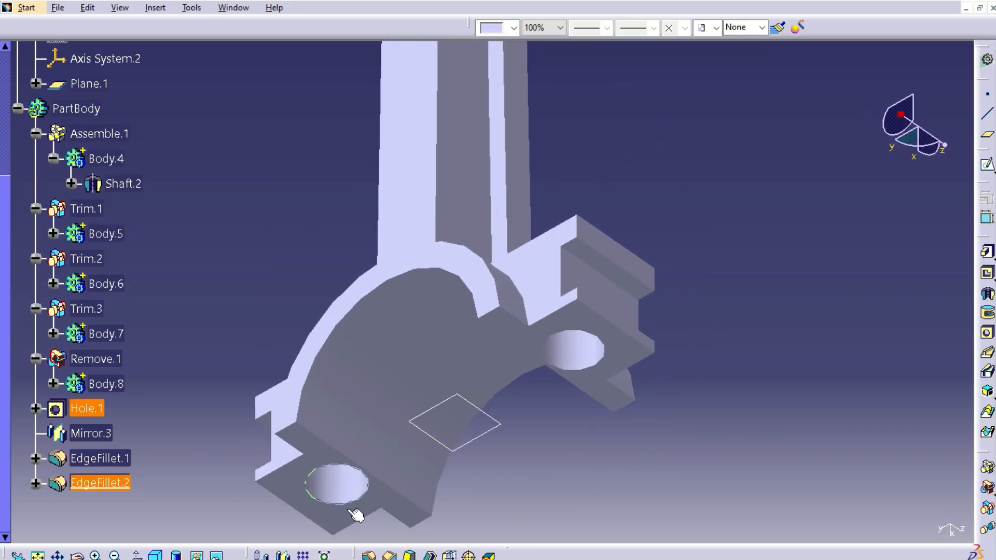
{"action": "right_click", "coordinate": [130, 484]}
{"action": "mouse_move", "coordinate": [179, 471]}
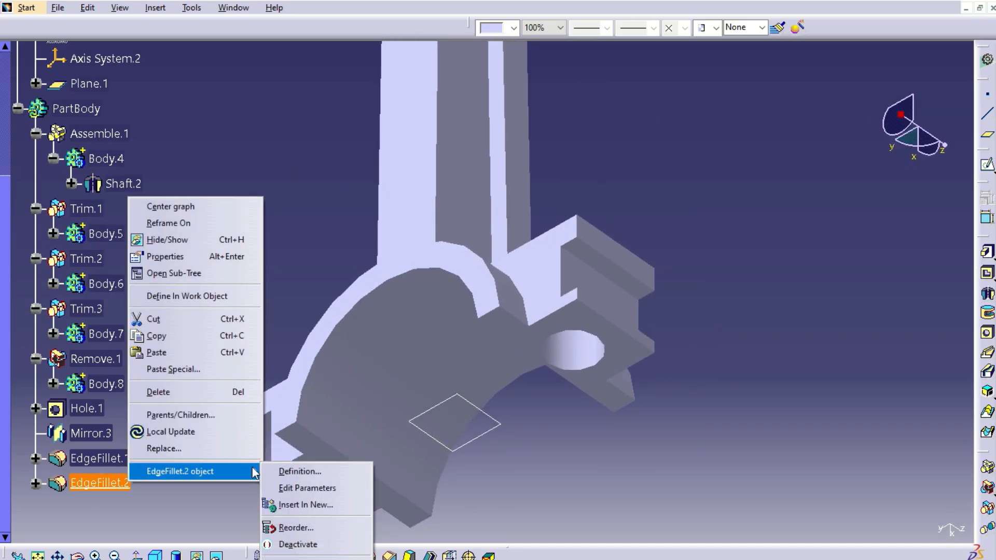
{"action": "left_click", "coordinate": [310, 472]}
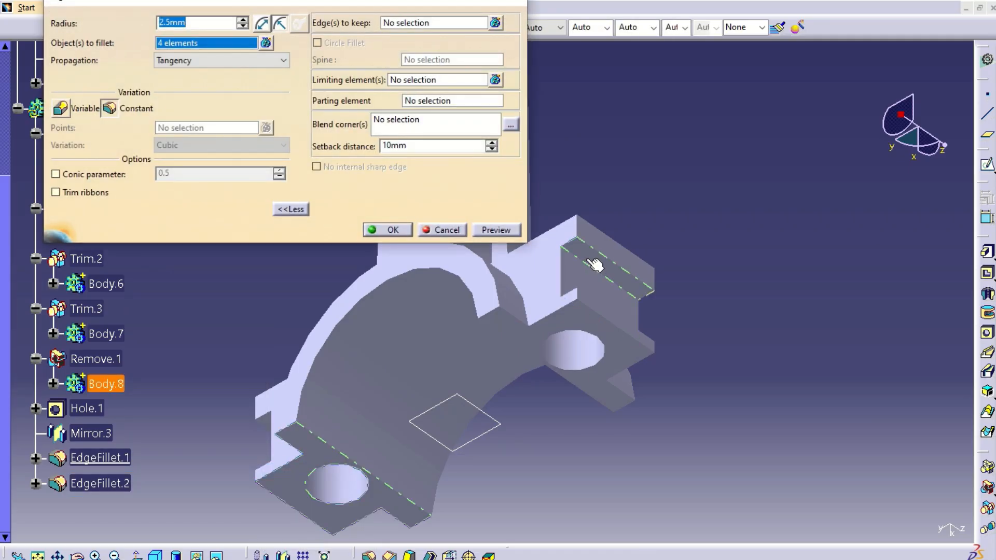
{"action": "left_click", "coordinate": [594, 267]}
{"action": "middle_click_drag", "start_coordinate": [639, 384], "coordinate": [629, 412]}
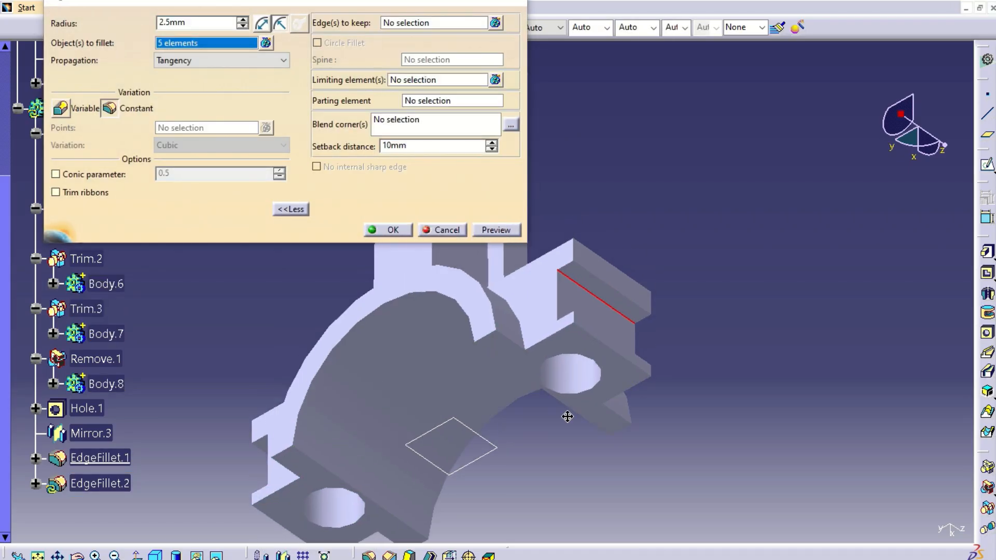
{"action": "left_click", "coordinate": [441, 230]}
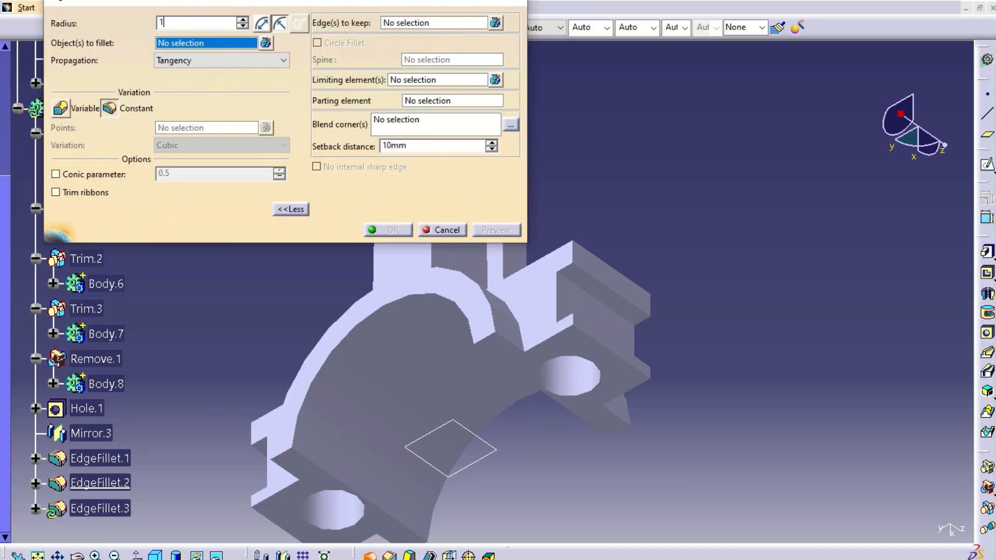
- Select the six parallel edges along the recessed outer side of one big-end bolt lug for a 1 mm edge fillet
{"action": "left_click", "coordinate": [582, 290]}
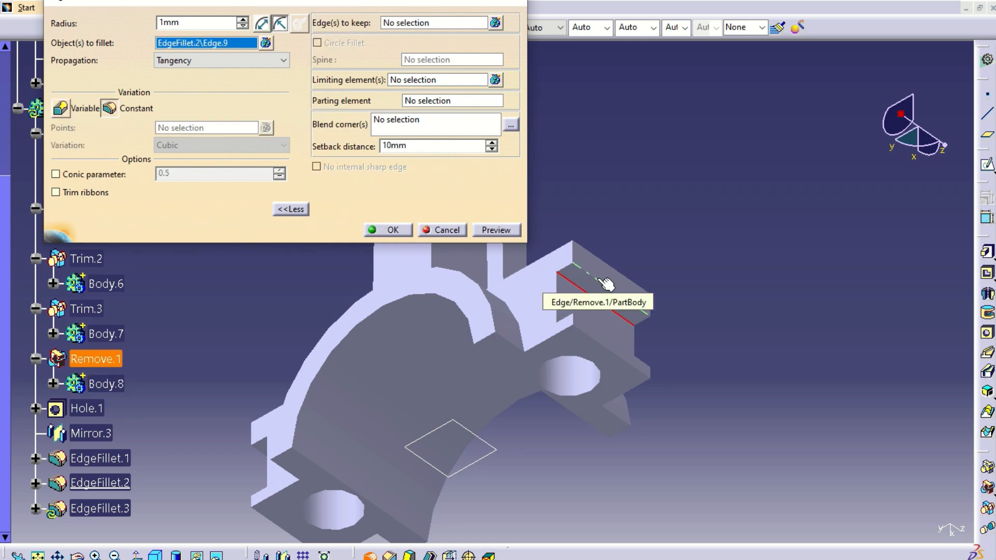
{"action": "left_click", "coordinate": [596, 280]}
{"action": "left_click", "coordinate": [613, 267]}
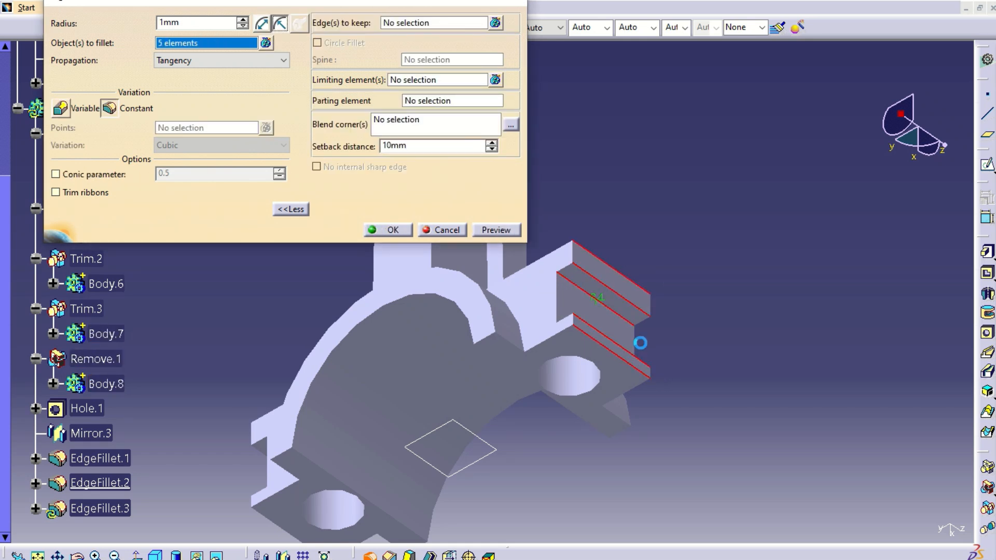
{"action": "middle_click_drag", "start_coordinate": [641, 343], "coordinate": [494, 442]}
{"action": "middle_click_drag", "start_coordinate": [482, 401], "coordinate": [710, 283]}
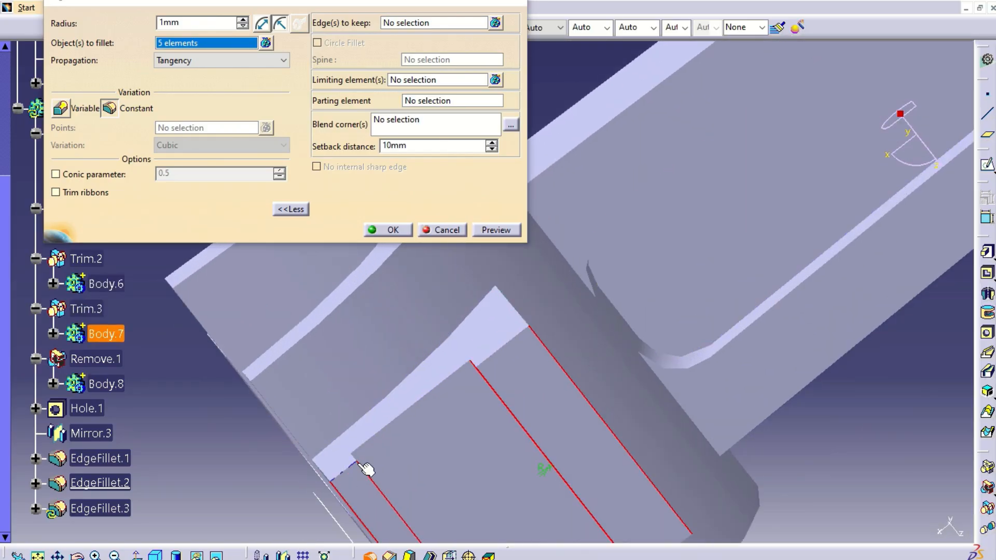
{"action": "middle_click_drag", "start_coordinate": [424, 430], "coordinate": [521, 373]}
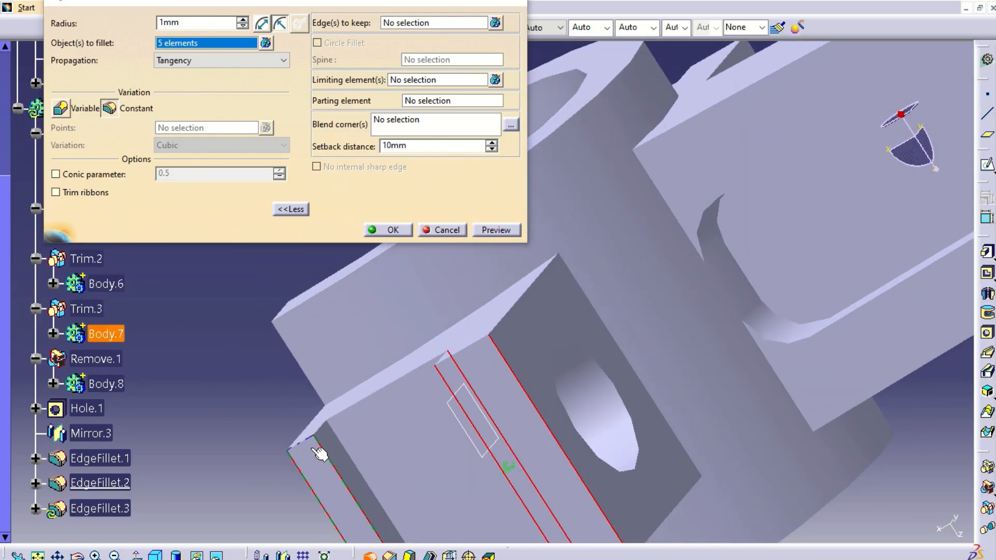
{"action": "left_click", "coordinate": [338, 437]}
- Add the six matching edges along the opposite big-end bolt lug's recessed outer side to the 1 mm fillet
{"action": "middle_click_drag", "start_coordinate": [384, 415], "coordinate": [462, 501]}
{"action": "middle_click_drag", "start_coordinate": [356, 456], "coordinate": [618, 98]}
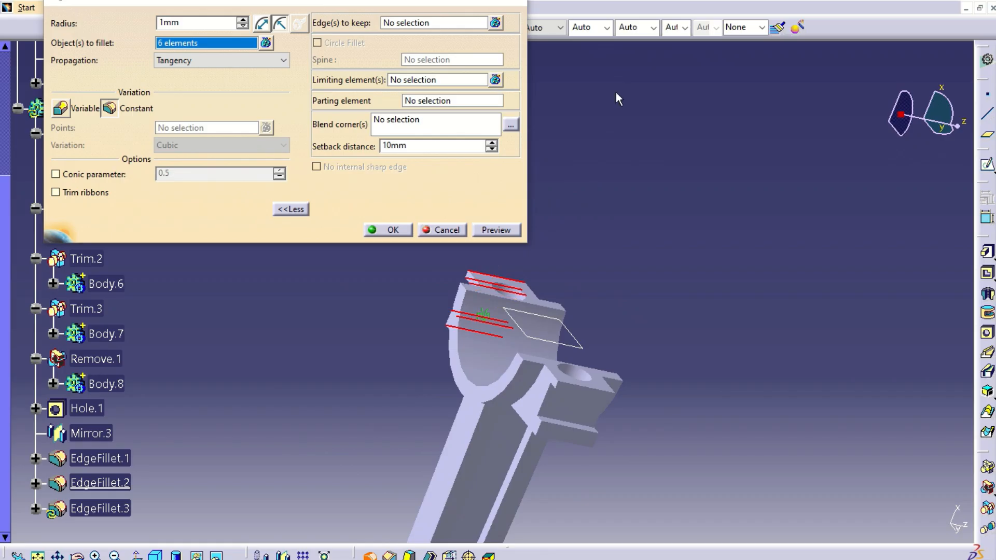
{"action": "left_click", "coordinate": [610, 393]}
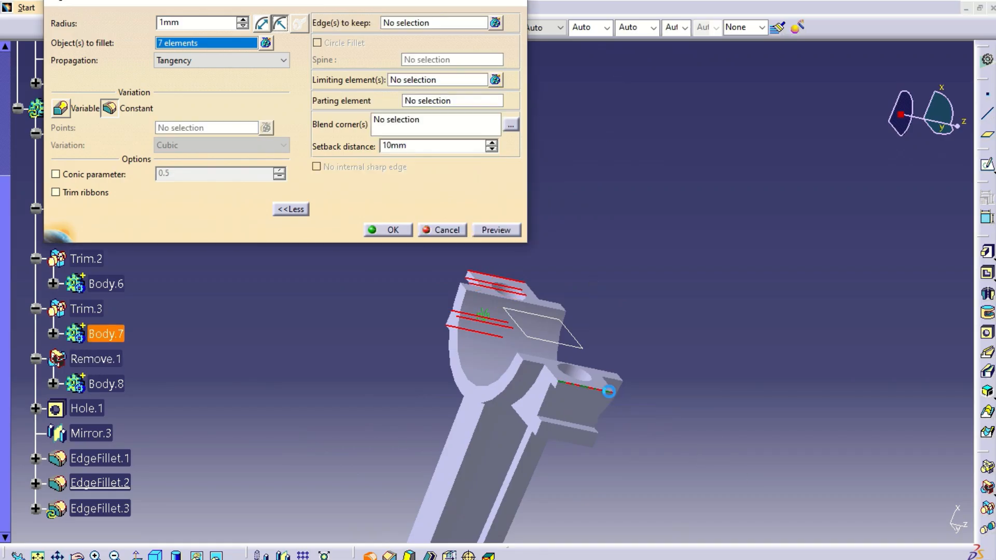
{"action": "left_click", "coordinate": [573, 396]}
{"action": "middle_click_drag", "start_coordinate": [679, 464], "coordinate": [695, 384]}
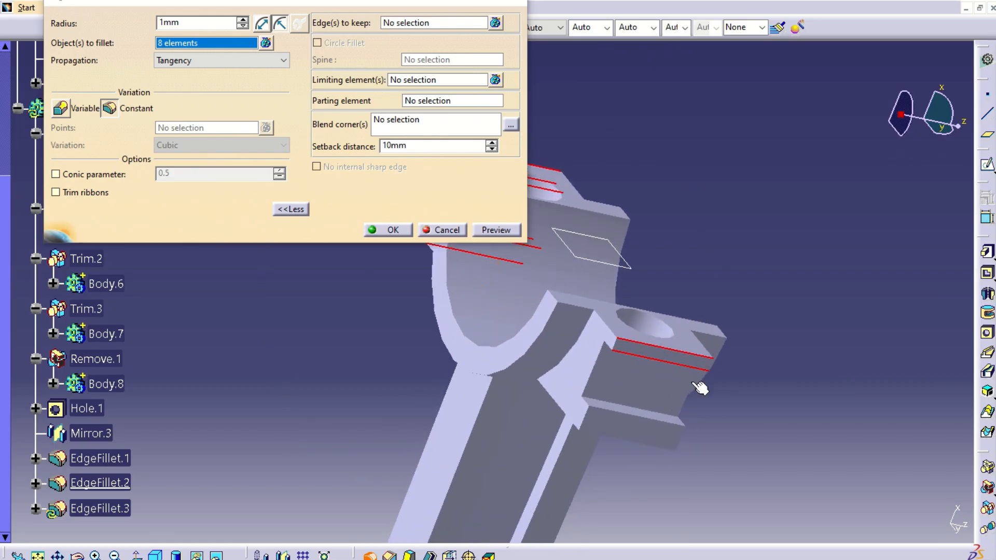
{"action": "left_click", "coordinate": [673, 430]}
{"action": "left_click", "coordinate": [657, 447]}
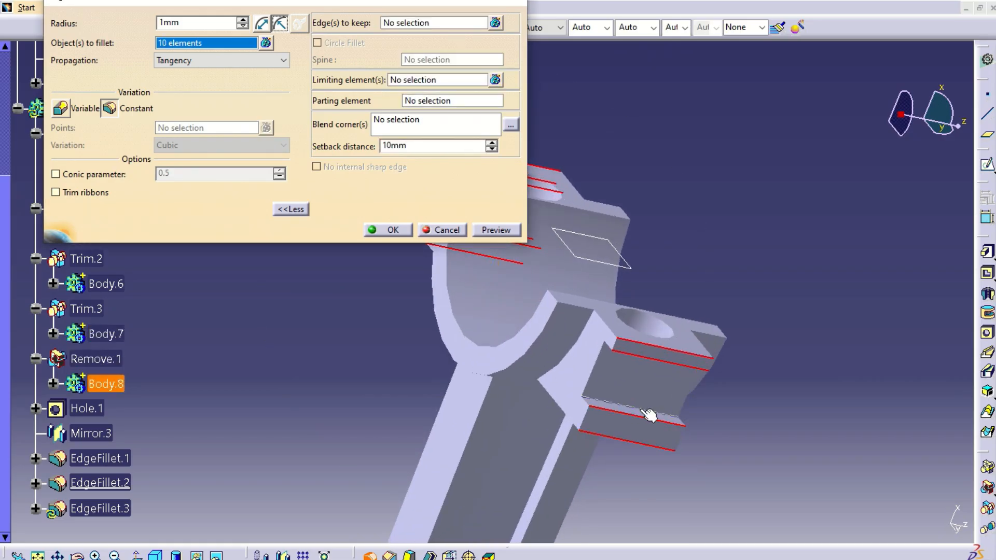
{"action": "left_click", "coordinate": [648, 416]}
{"action": "middle_click_drag", "start_coordinate": [649, 415], "coordinate": [478, 278]}
{"action": "left_click", "coordinate": [554, 328]}
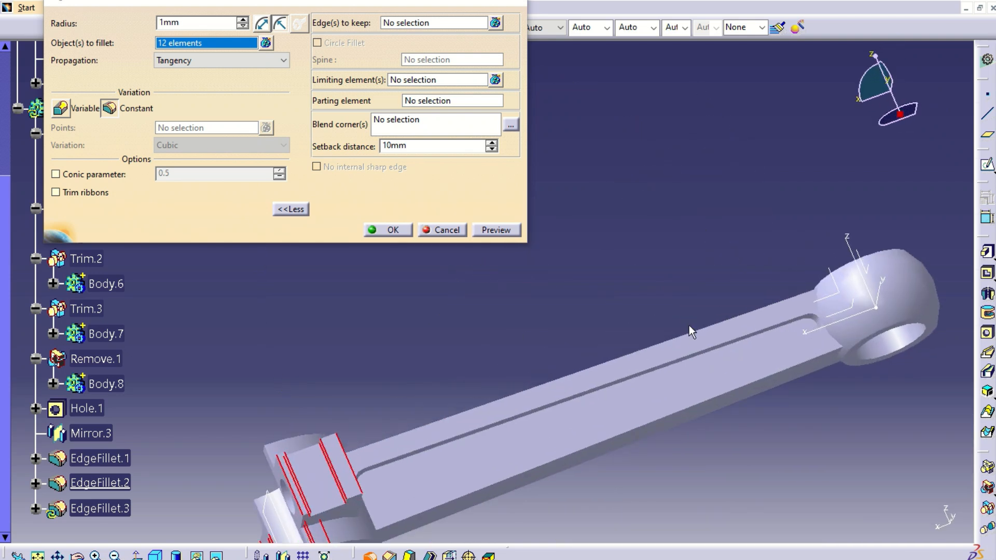
- Add the long groove edges and outer edges along one face of the shank to the 1 mm edge fillet
{"action": "left_click", "coordinate": [692, 359]}
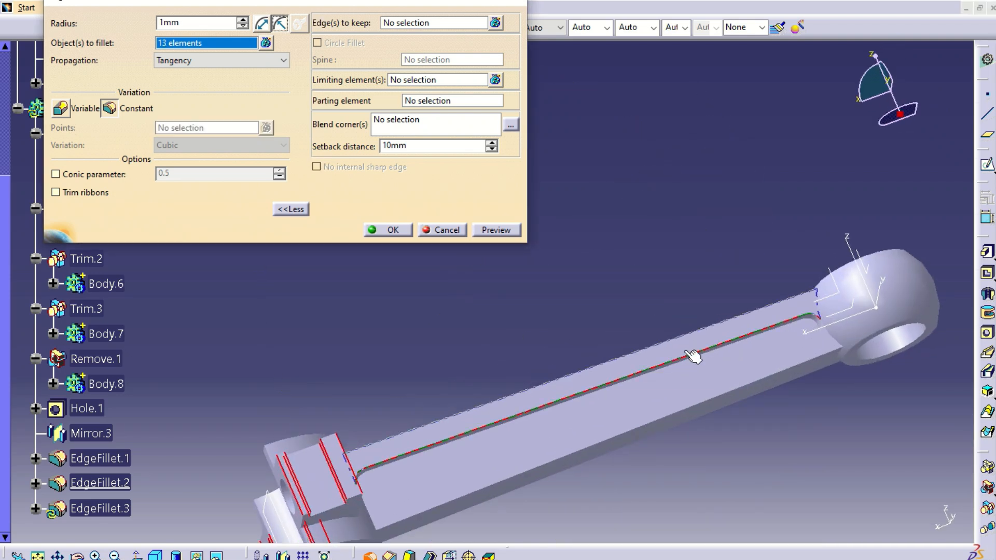
{"action": "left_click", "coordinate": [659, 337]}
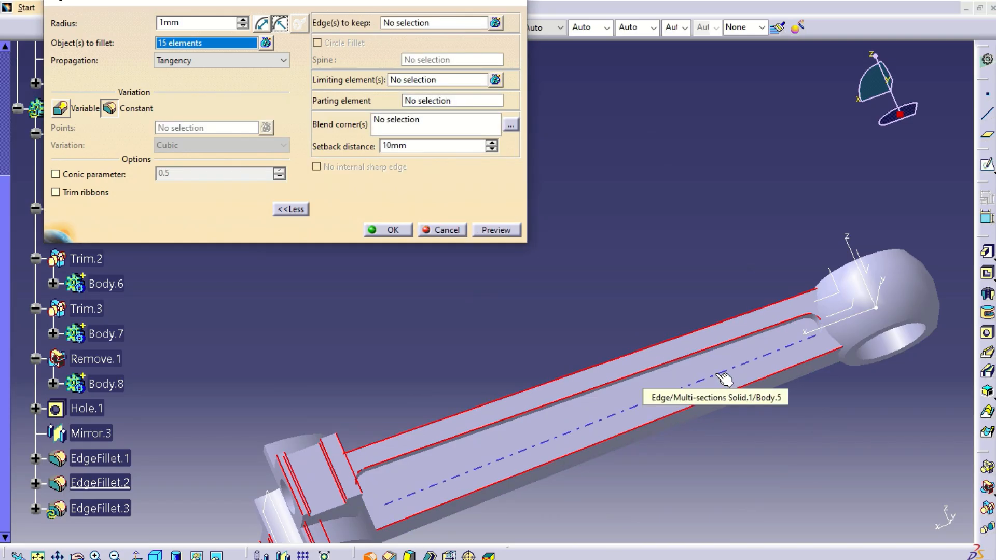
{"action": "left_click", "coordinate": [724, 381]}
- Add the matching four long groove and outer edges on the shank's opposite face, preview the 1 mm fillet and apply it
{"action": "middle_click_drag", "start_coordinate": [669, 238], "coordinate": [420, 427]}
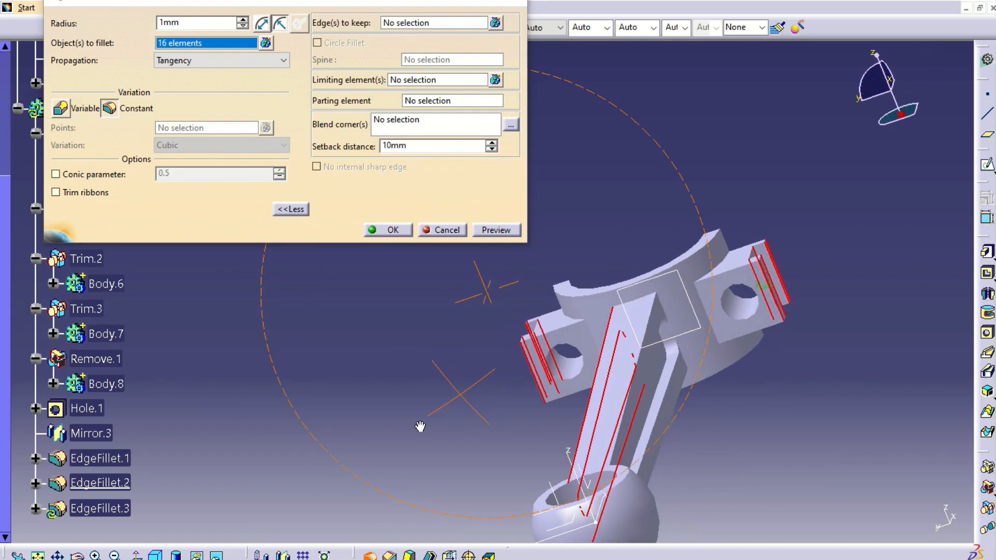
{"action": "left_click", "coordinate": [657, 314]}
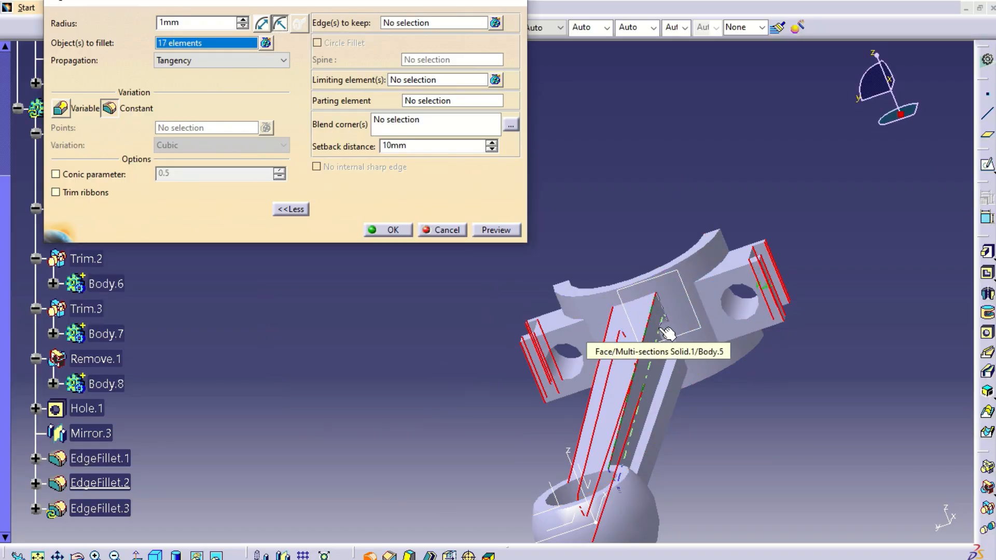
{"action": "left_click", "coordinate": [683, 379]}
{"action": "middle_click_drag", "start_coordinate": [680, 379], "coordinate": [736, 388]}
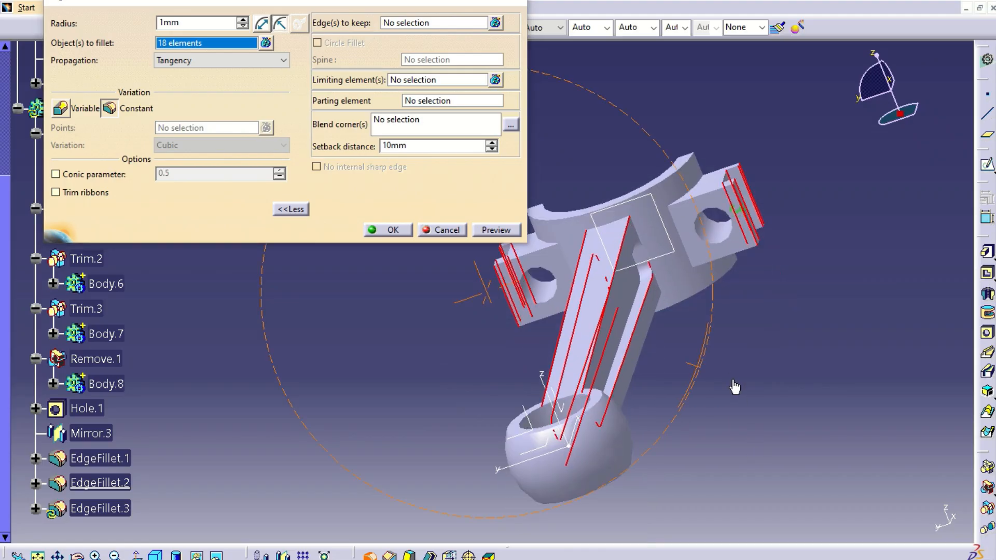
{"action": "left_click", "coordinate": [646, 355]}
{"action": "middle_click_drag", "start_coordinate": [647, 355], "coordinate": [673, 241]}
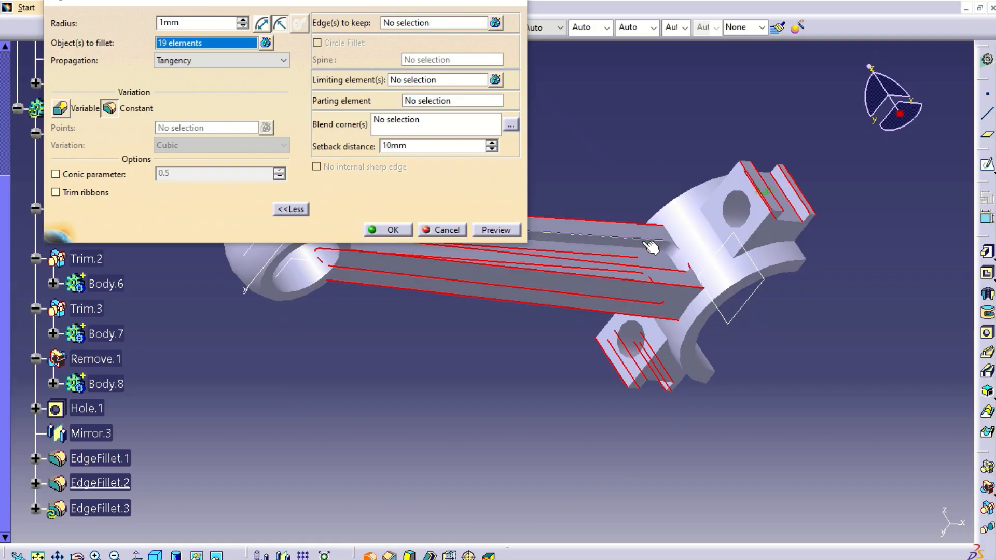
{"action": "left_click", "coordinate": [593, 239]}
{"action": "left_click", "coordinate": [497, 230]}
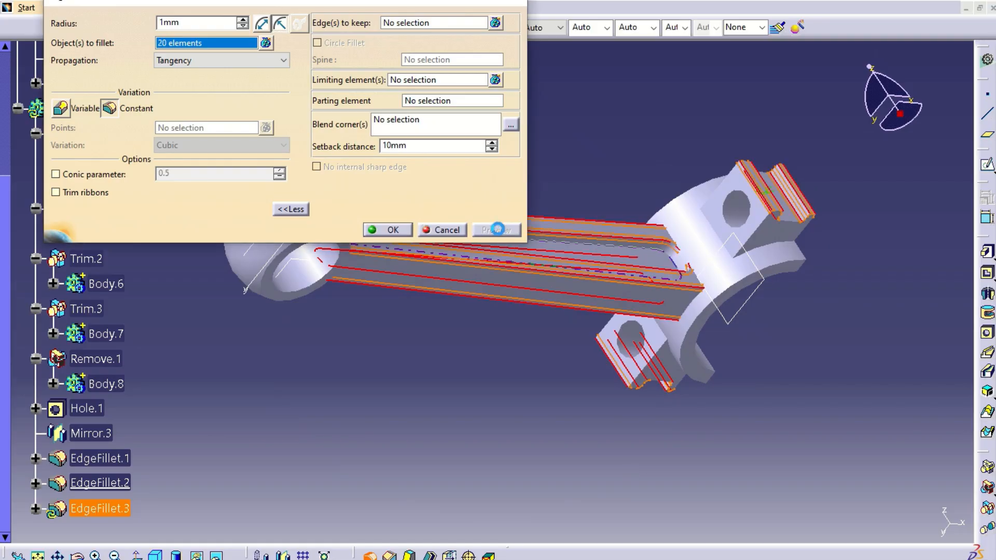
{"action": "left_click", "coordinate": [393, 230]}
- Hide Geometrical Set.1 so the reference plane and axis systems no longer display around the connecting rod
{"action": "middle_click_drag", "start_coordinate": [616, 396], "coordinate": [387, 214]}
{"action": "left_click", "coordinate": [409, 287]}
{"action": "middle_click_drag", "start_coordinate": [472, 345], "coordinate": [675, 262]}
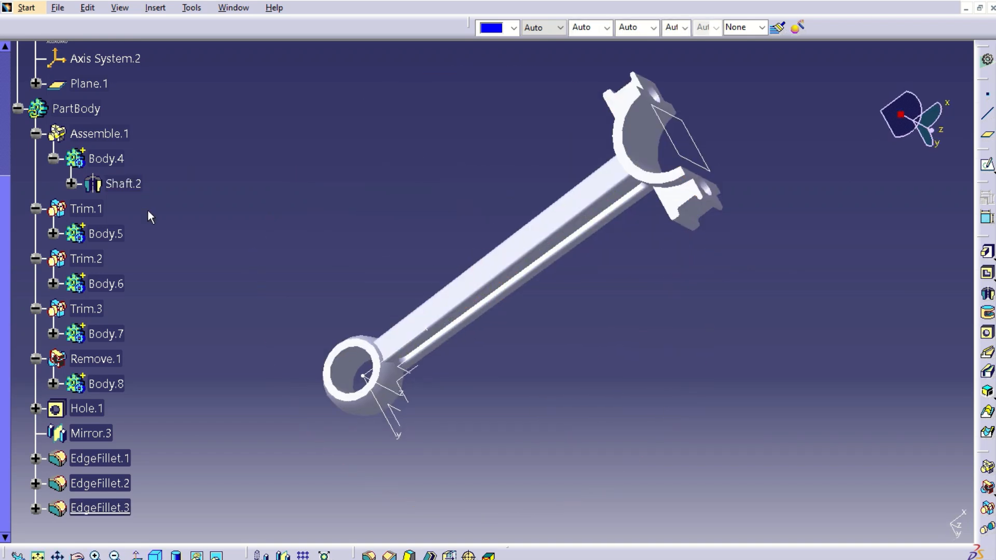
{"action": "scroll", "coordinate": [148, 211], "scroll_direction": "up", "scroll_amount": 3}
{"action": "left_click", "coordinate": [108, 86]}
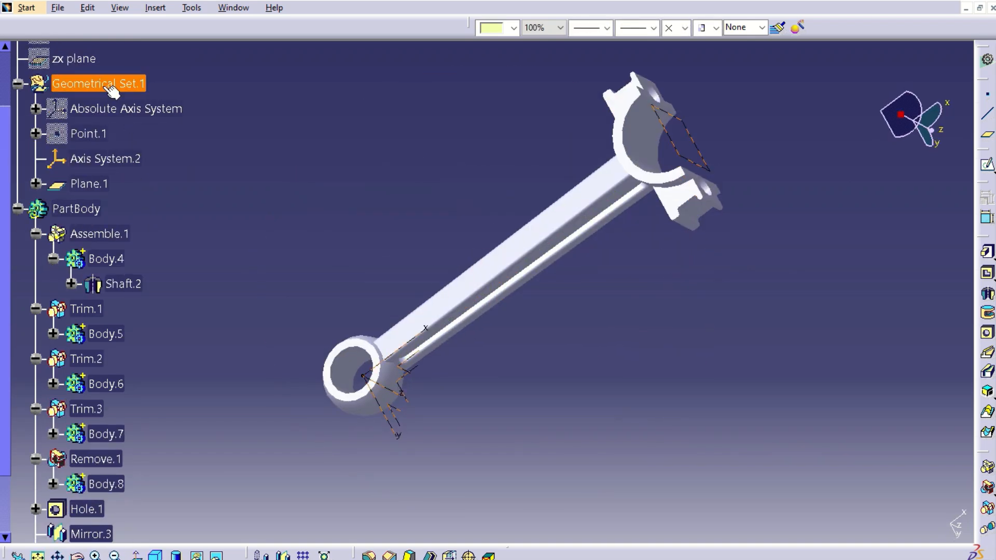
{"action": "key", "text": "space"}
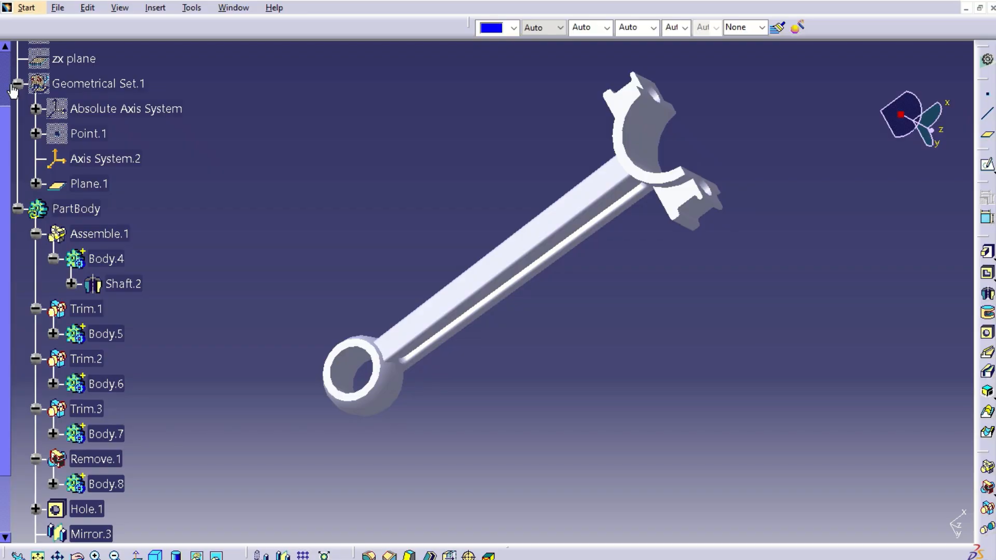
{"action": "scroll", "coordinate": [15, 91], "scroll_direction": "up", "scroll_amount": 3}
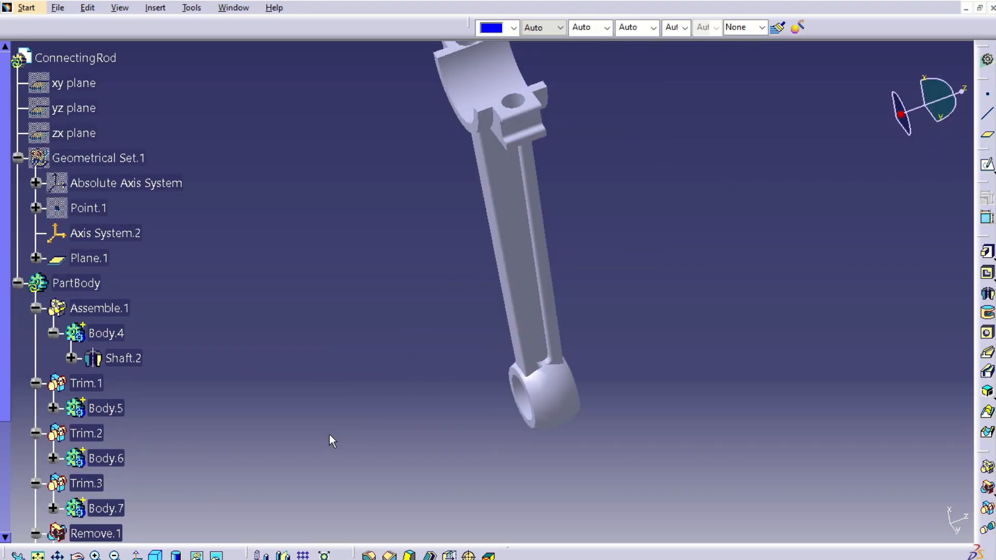
{"action": "middle_click_drag", "start_coordinate": [301, 315], "coordinate": [345, 514]}
{"action": "middle_click_drag", "start_coordinate": [400, 467], "coordinate": [443, 347]}
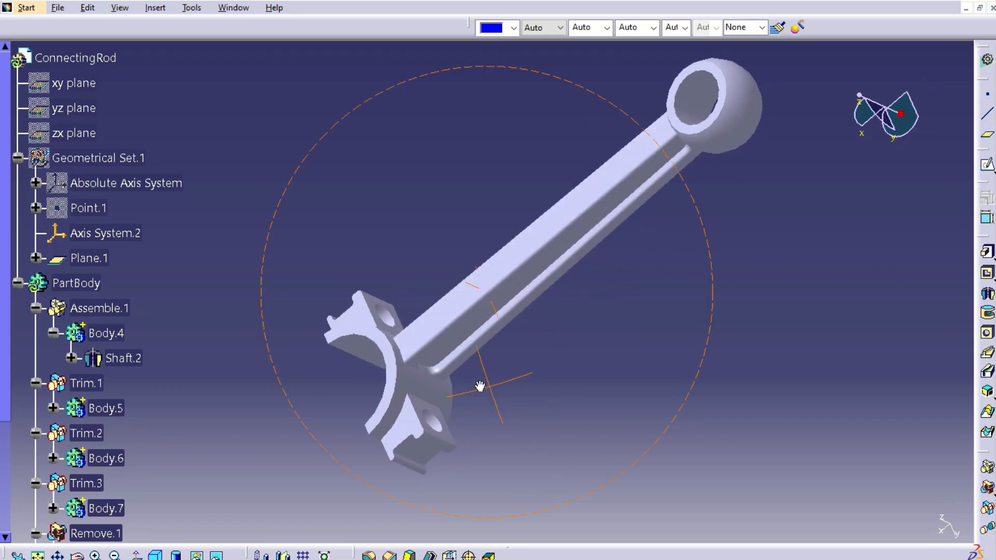